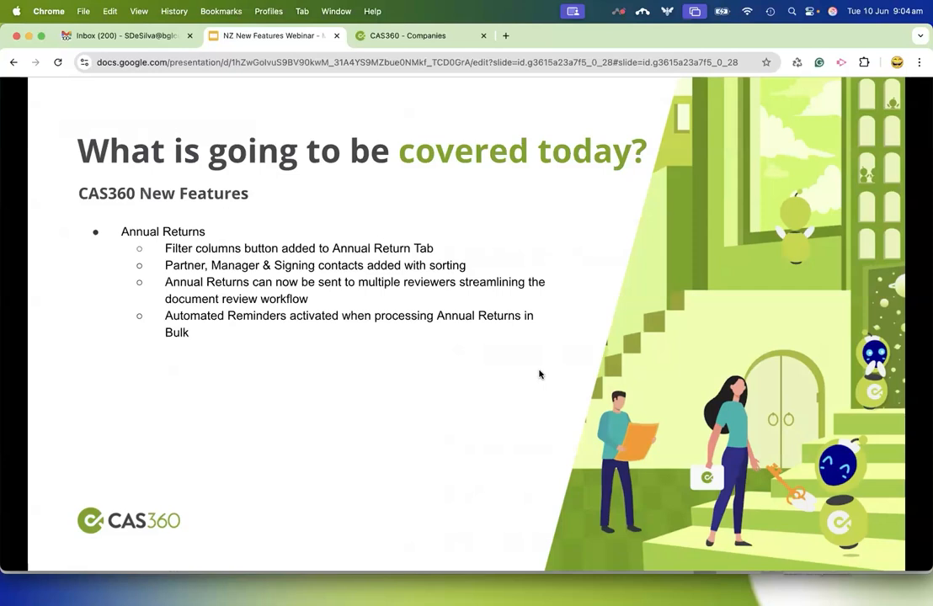
Finish the agenda slide, switch to CAS360 and open the New Zealand annual returns list.
left_click(455, 405)
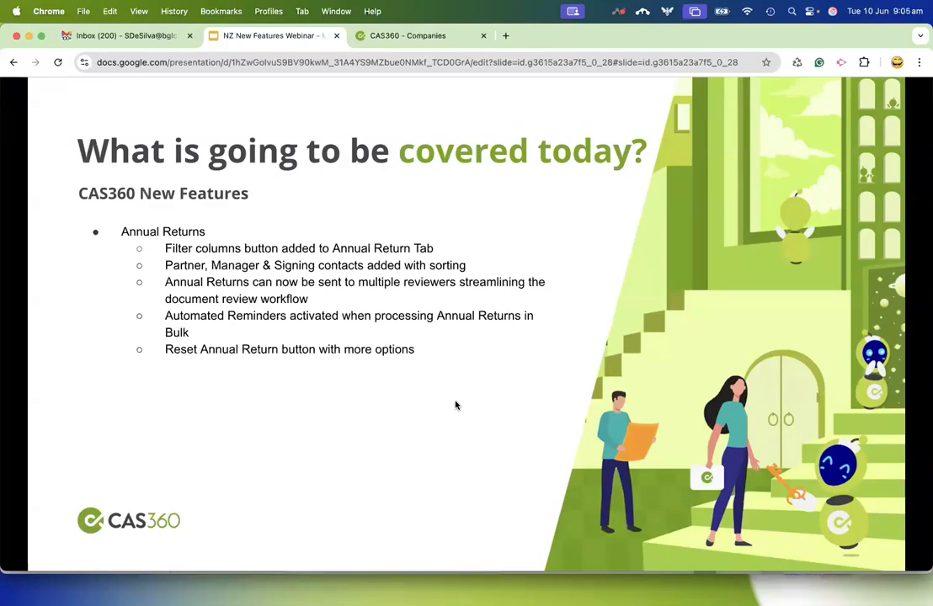
left_click(399, 38)
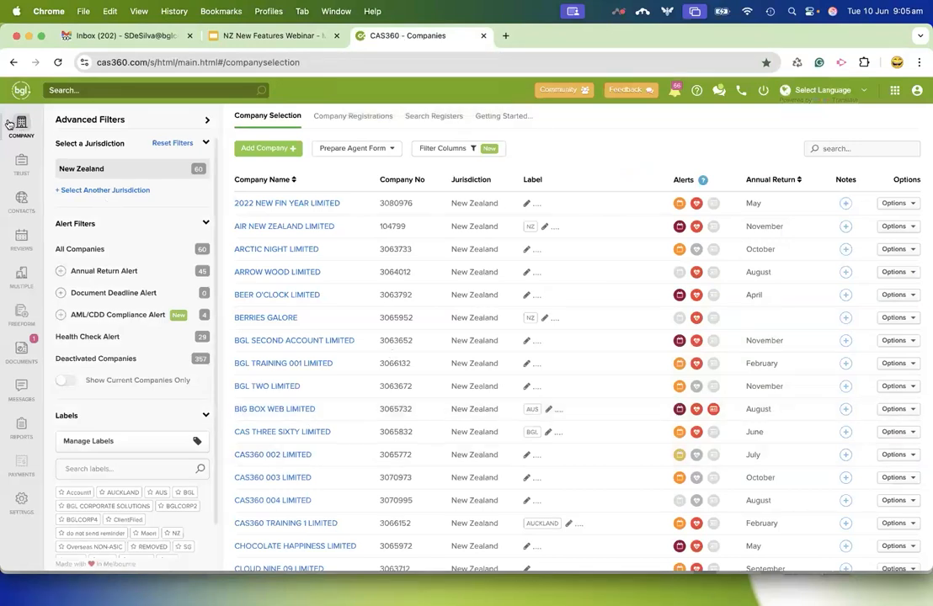
left_click(23, 237)
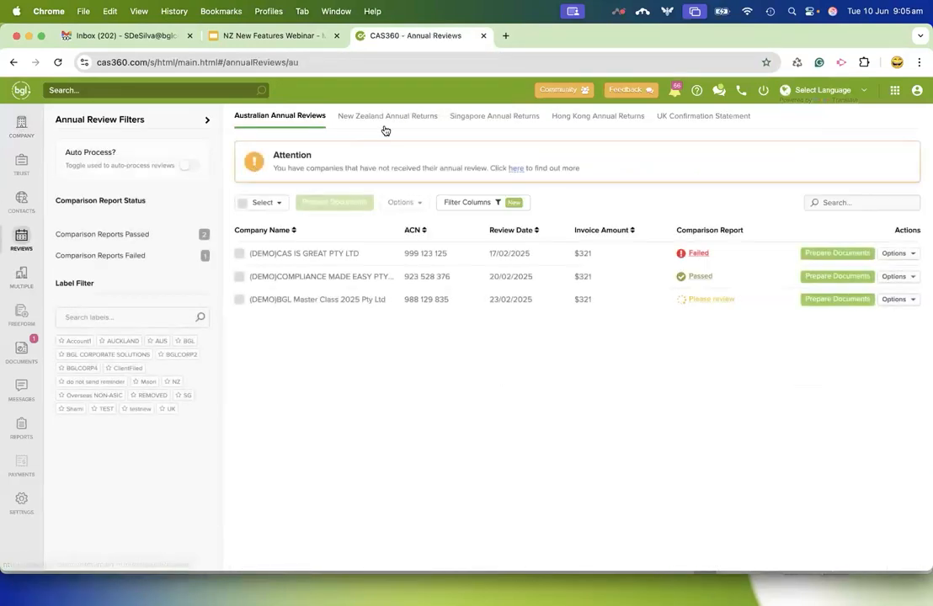
left_click(385, 125)
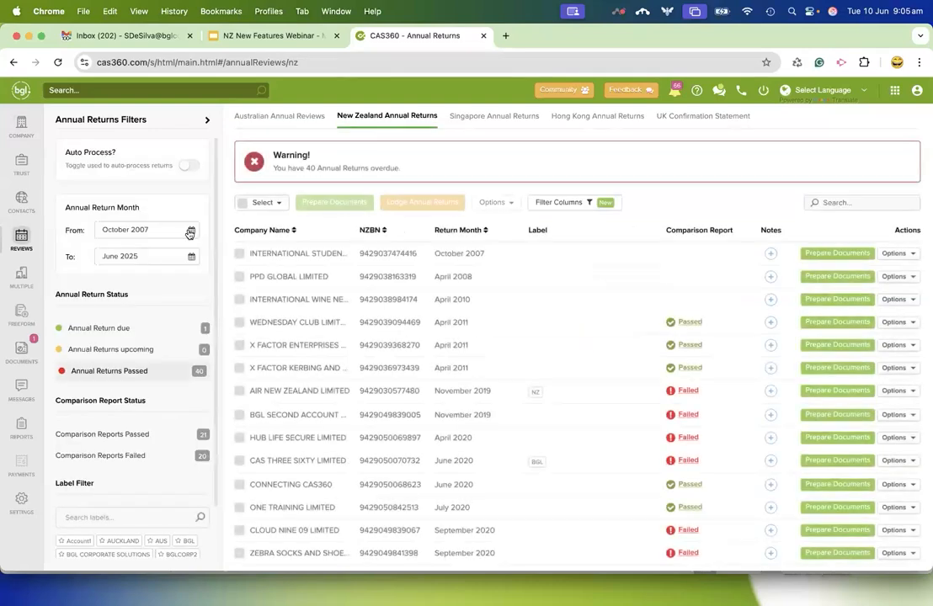
Set the start of the annual return month filter to January 2024.
left_click(194, 233)
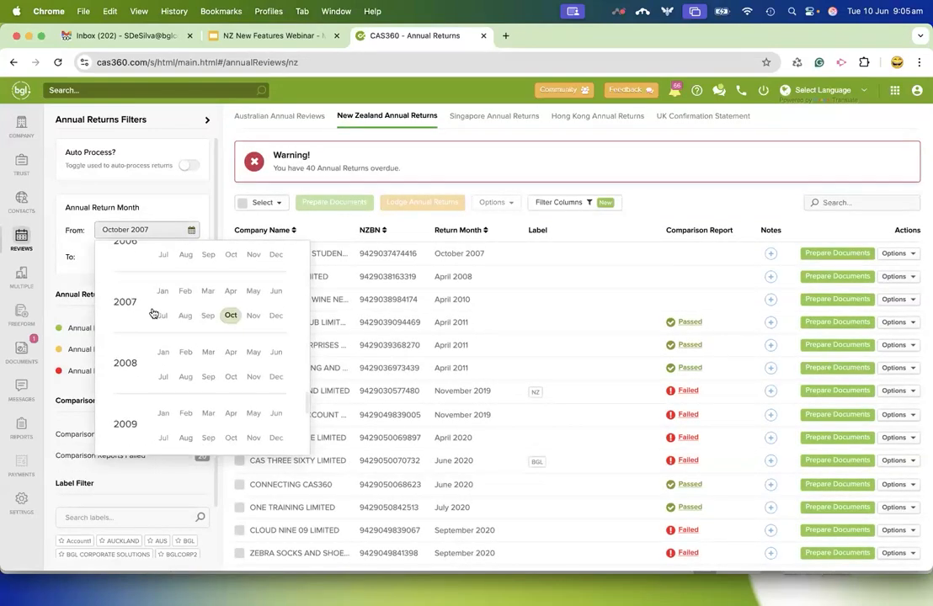
scroll(152, 312, "down", 3)
scroll(151, 313, "down", 10)
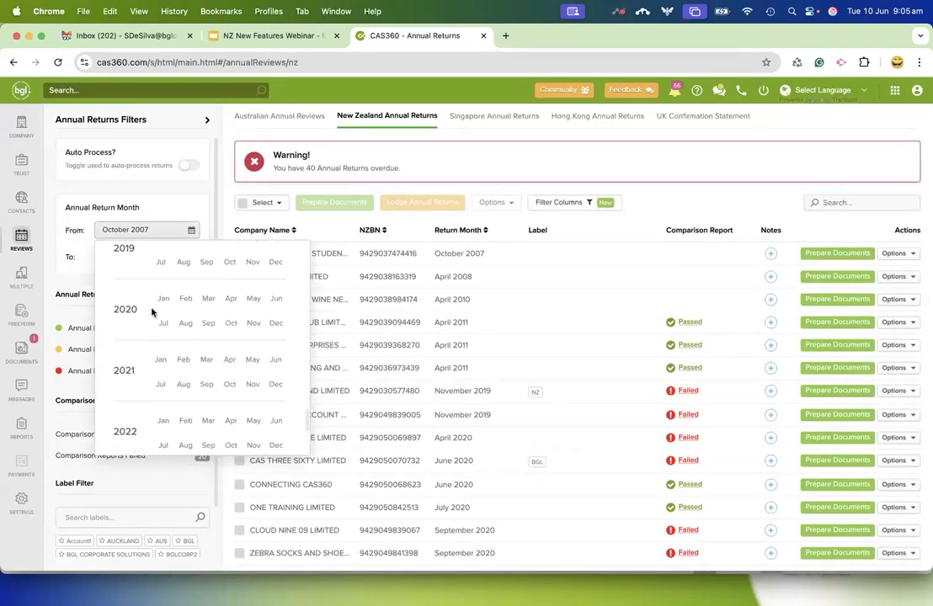
scroll(151, 312, "down", 2)
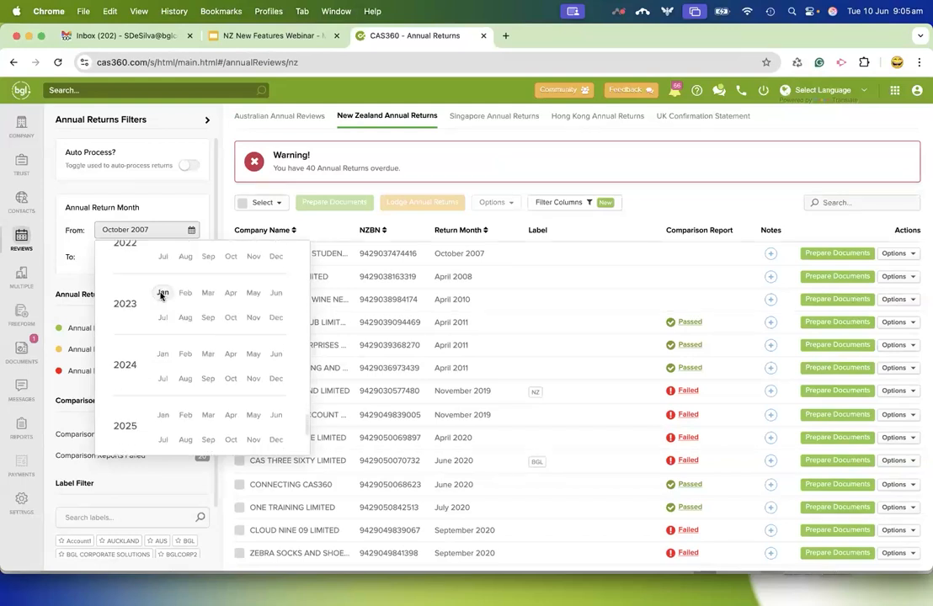
left_click(162, 355)
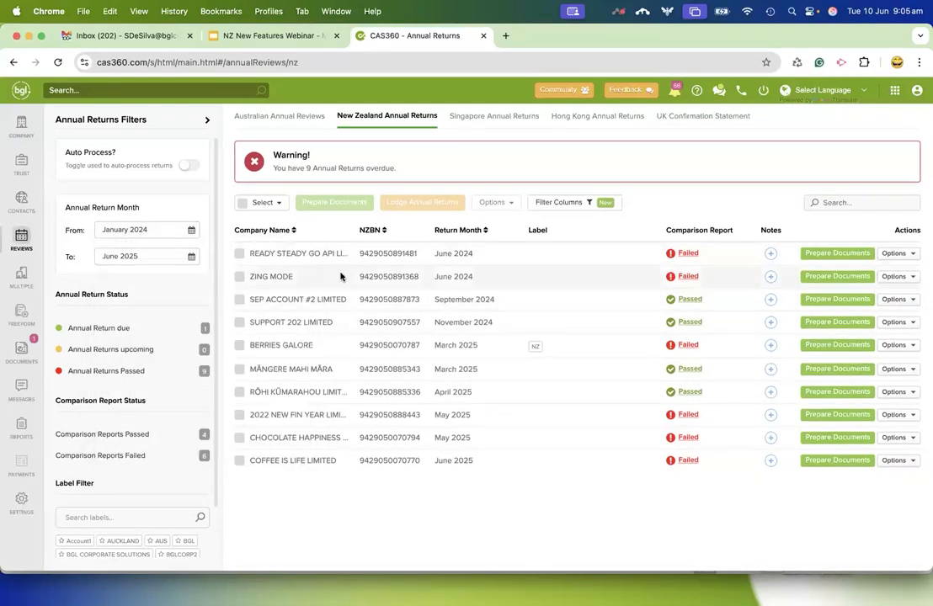
Add the Client Reference Number, Partner and Manager columns to the annual returns list, save the selection and collapse the filters panel.
left_click(587, 209)
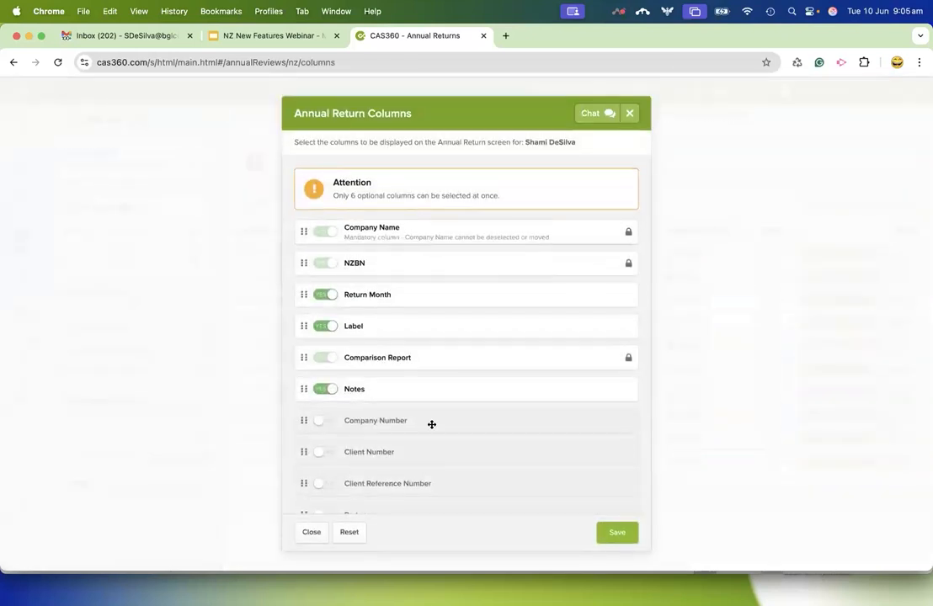
scroll(431, 424, "down", 1)
scroll(431, 424, "down", 3)
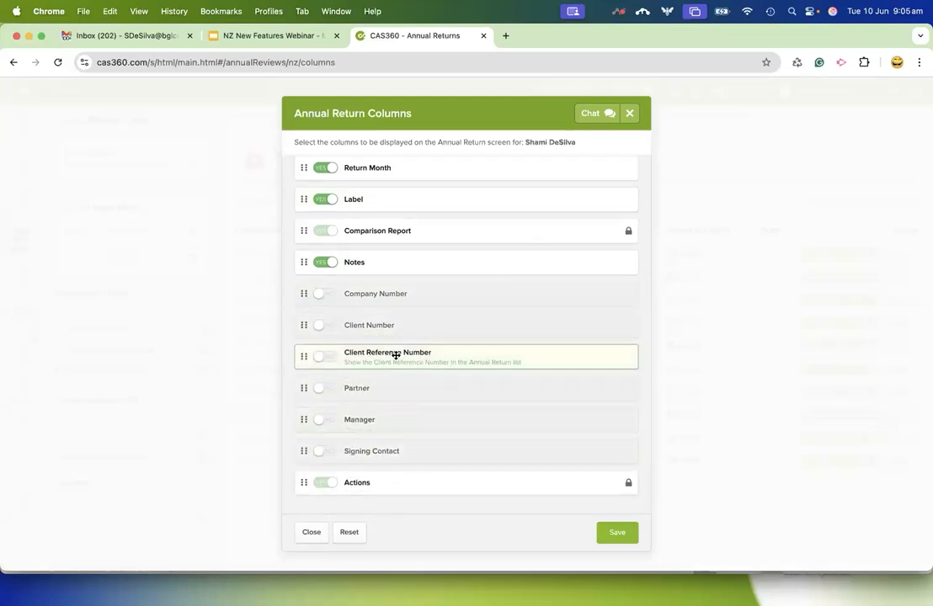
left_click(325, 359)
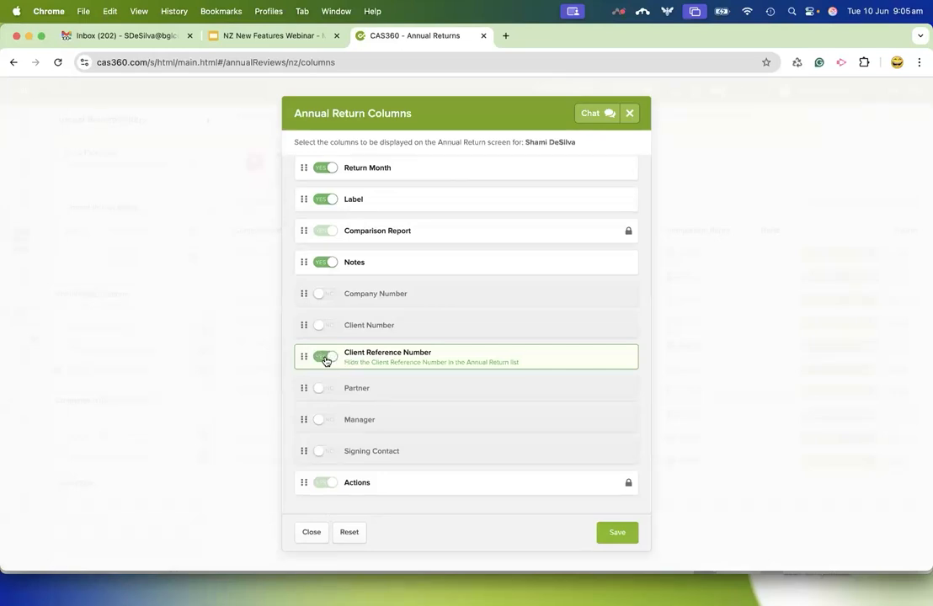
left_click(325, 388)
left_click(325, 420)
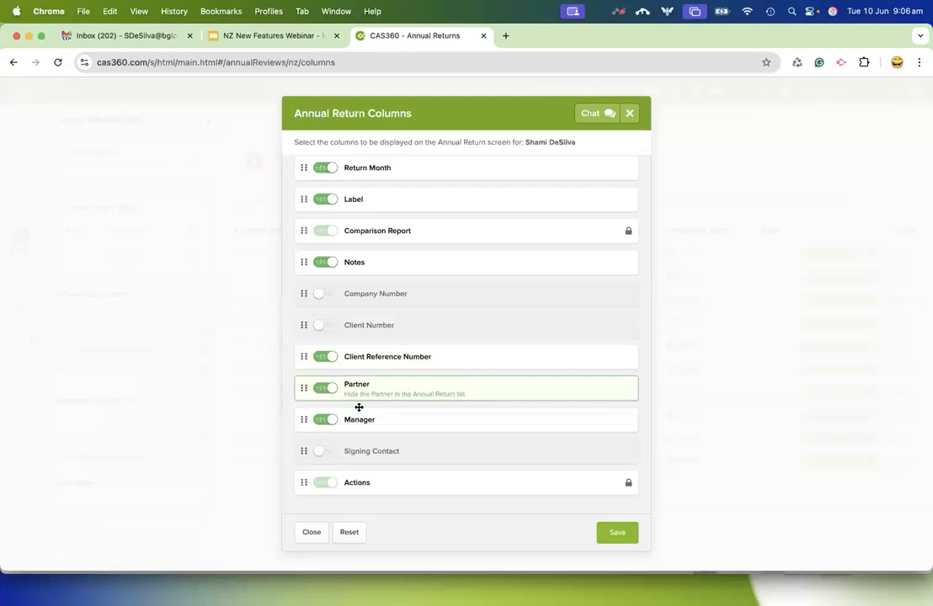
left_click(615, 534)
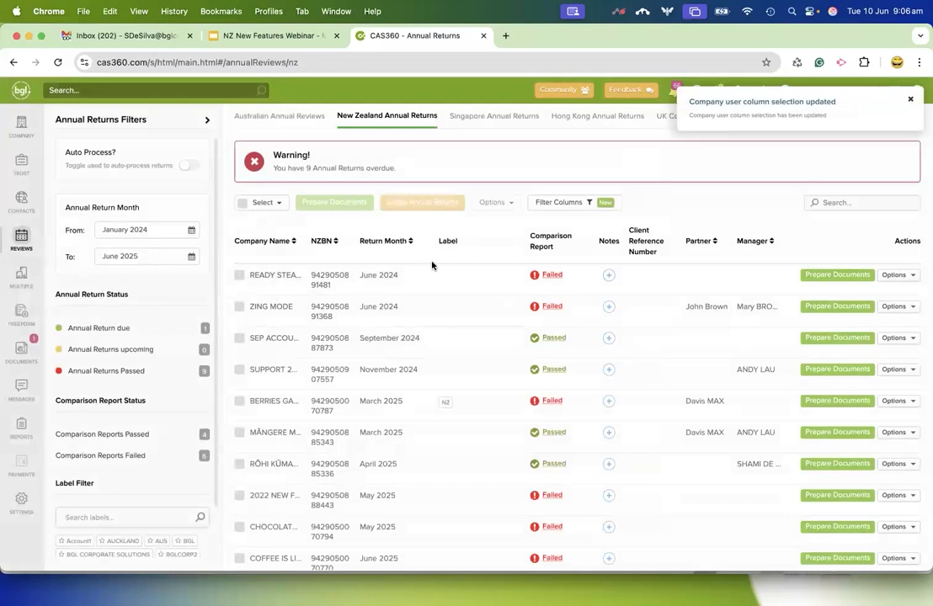
left_click(207, 120)
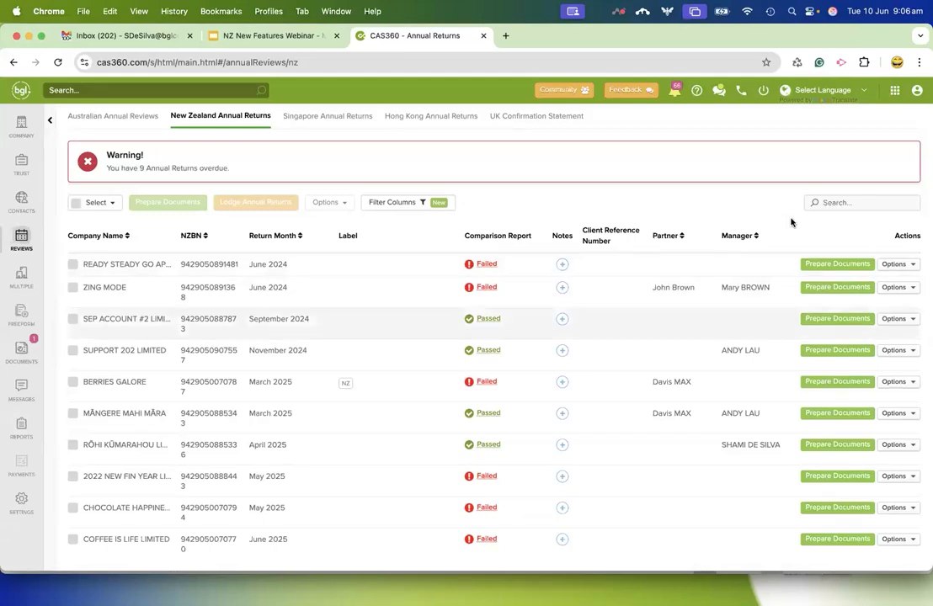
Sort the annual returns by Partner first and Manager second, both in descending order.
left_click(682, 237)
left_click(682, 237)
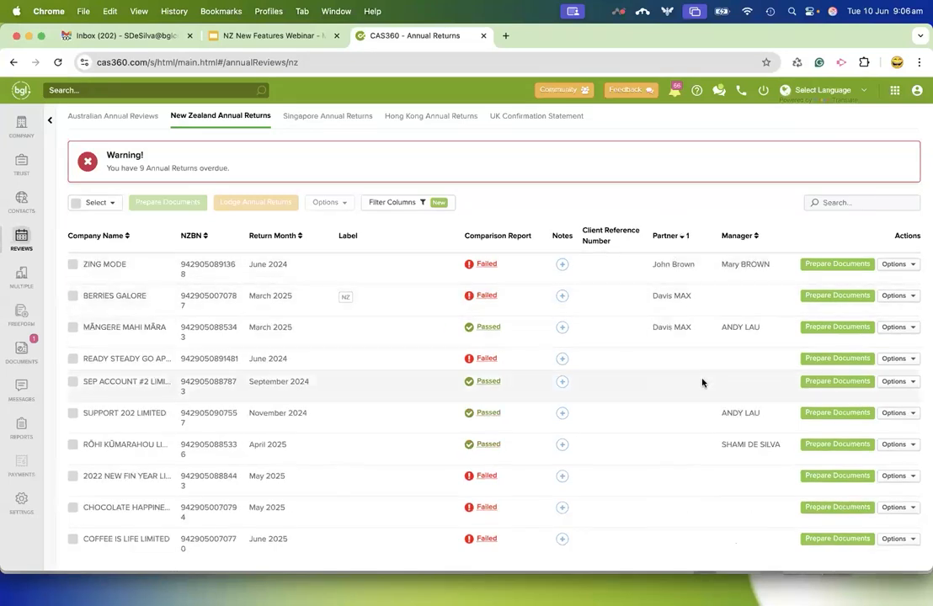
left_click(757, 237)
left_click(756, 238)
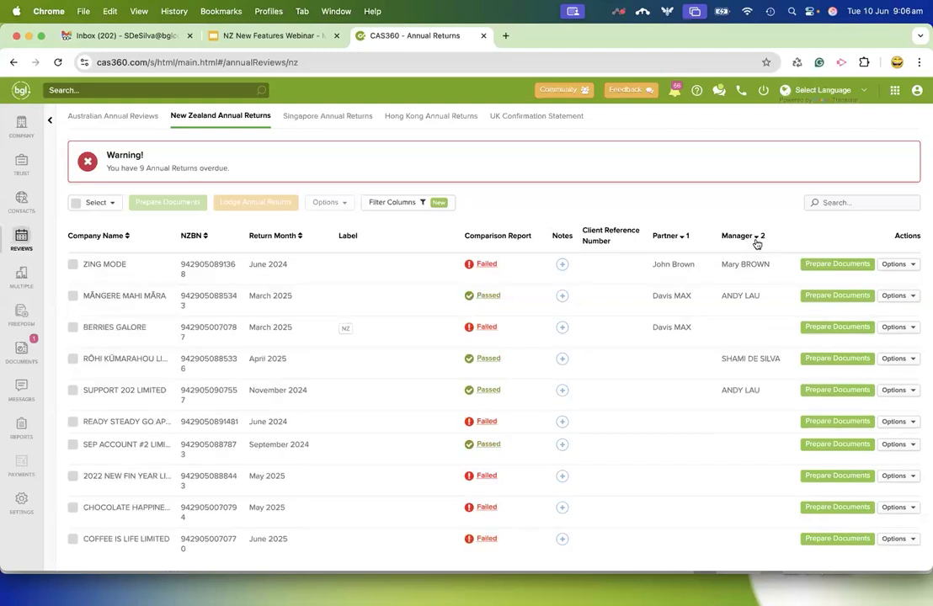
Reset the Partner sort and sort the annual returns by Partner in descending order again.
left_click(683, 236)
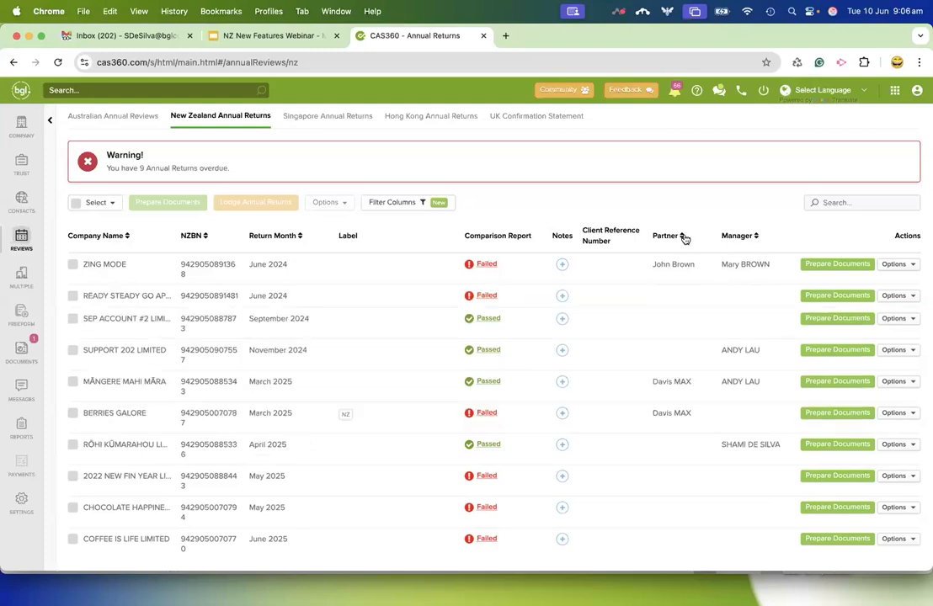
left_click(683, 238)
left_click(684, 238)
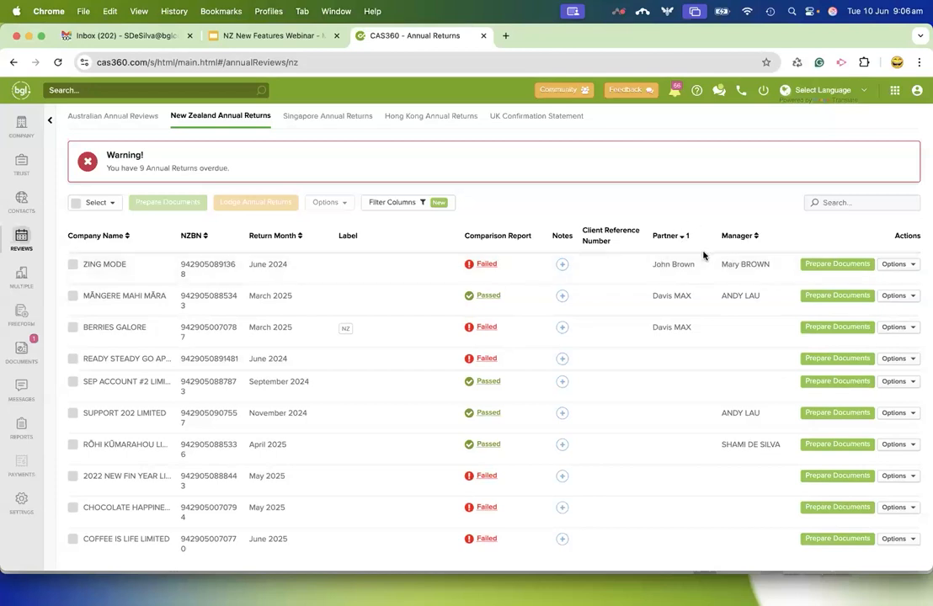
Add Manager as a descending secondary sort and clear both the Partner and Manager sorts.
left_click(756, 237)
left_click(758, 238)
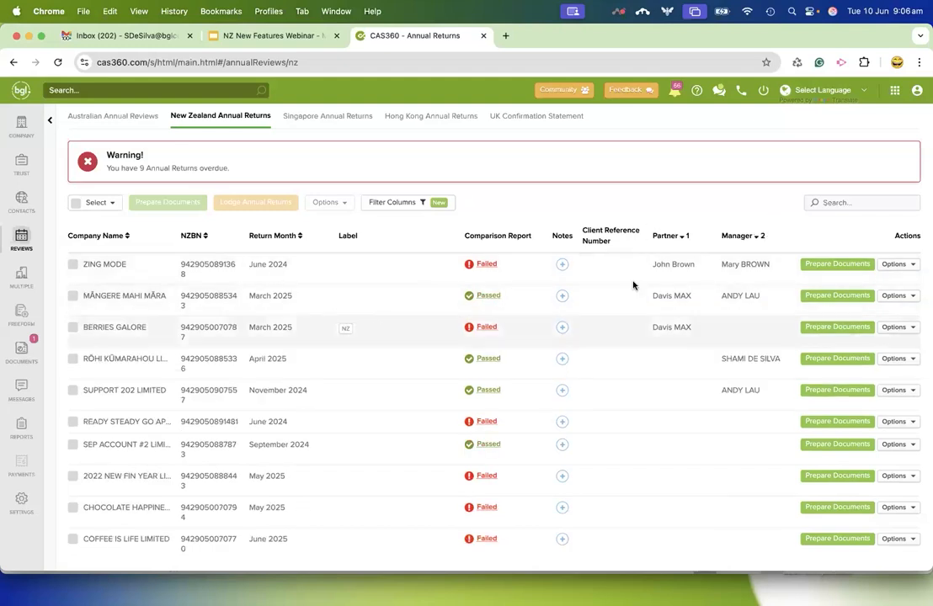
left_click(684, 239)
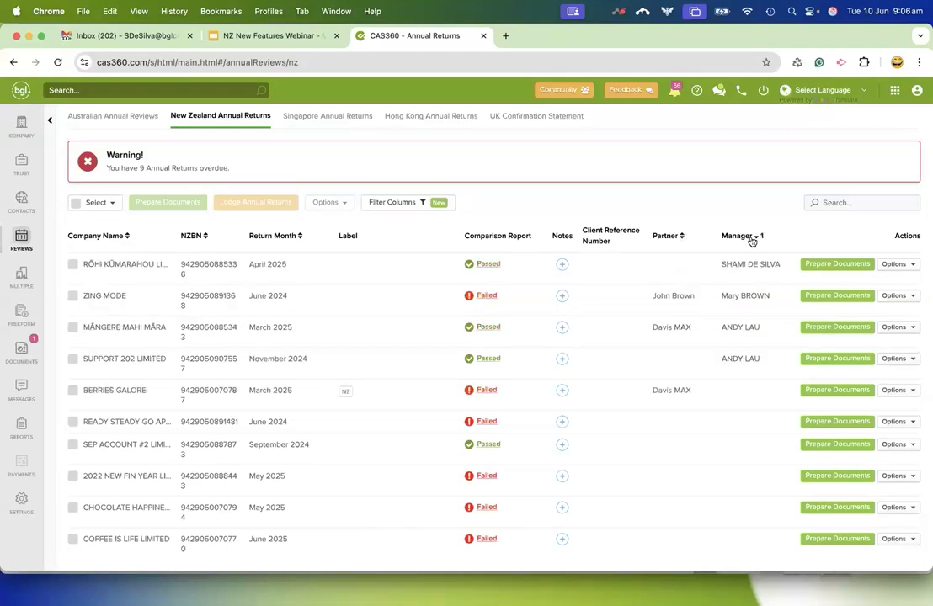
left_click(751, 239)
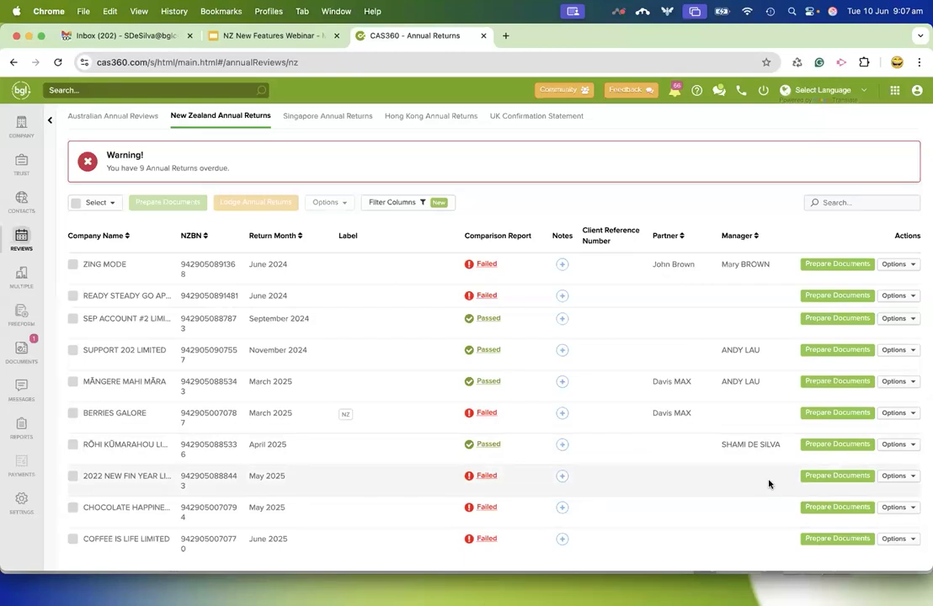
Start preparing documents for 2022 NEW FIN YEAR LIMITED and preview its Annual Return to examine the officeholders' birth details.
left_click(839, 476)
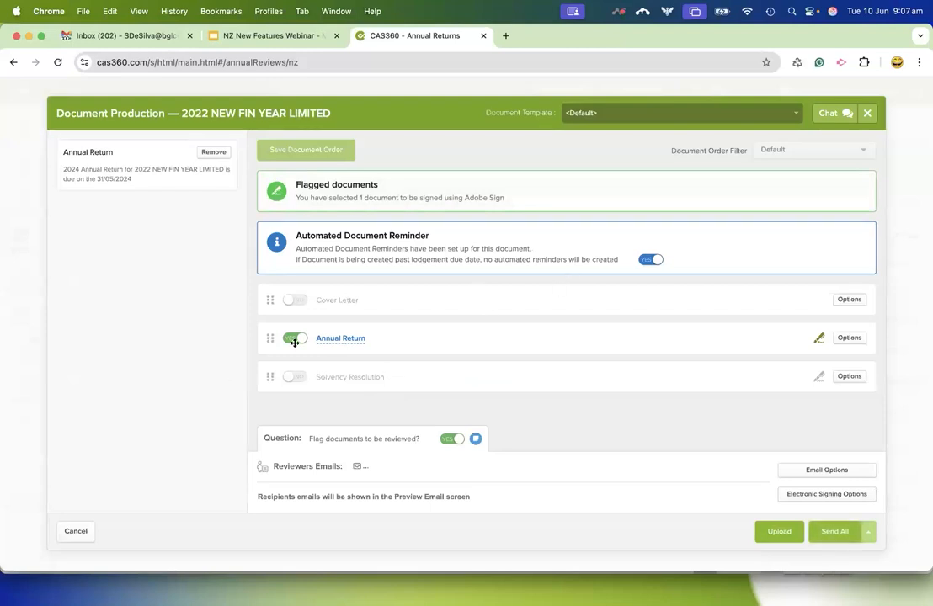
left_click(341, 338)
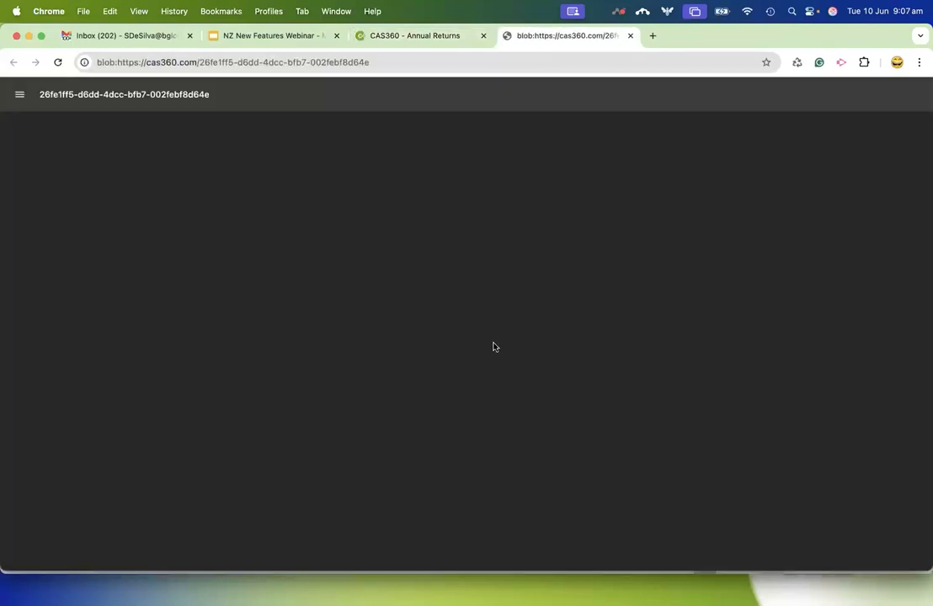
scroll(503, 377, "down", 10)
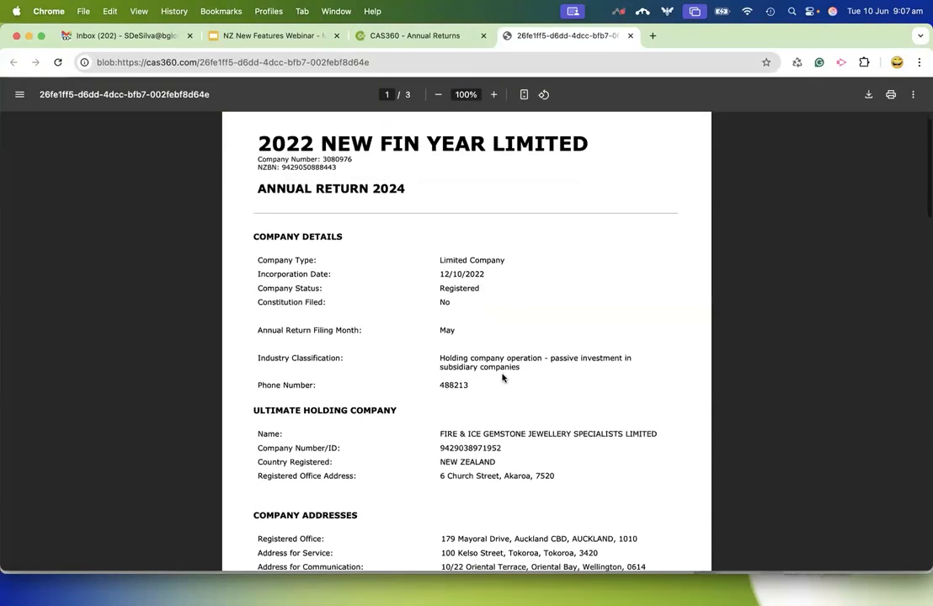
scroll(502, 378, "down", 5)
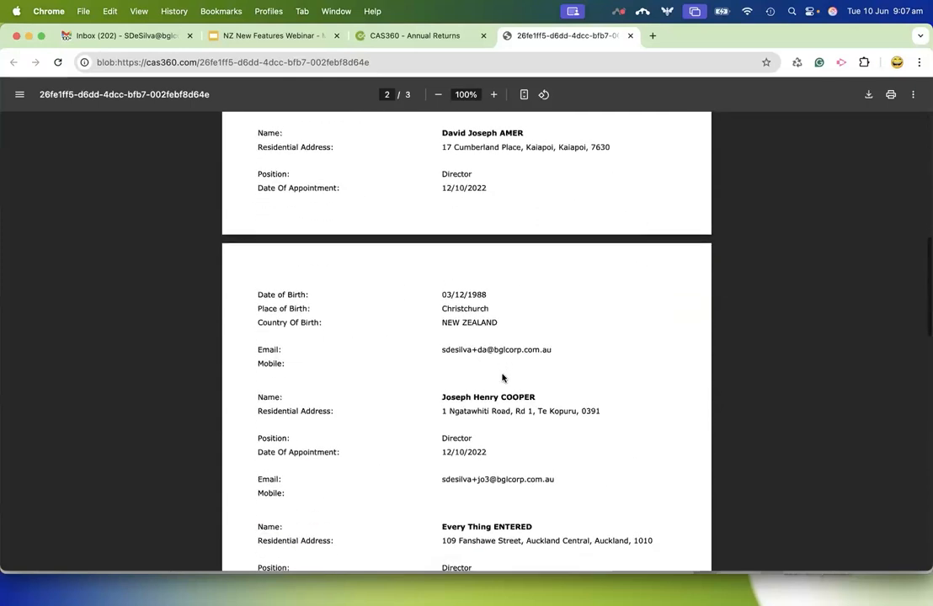
scroll(501, 377, "up", 2)
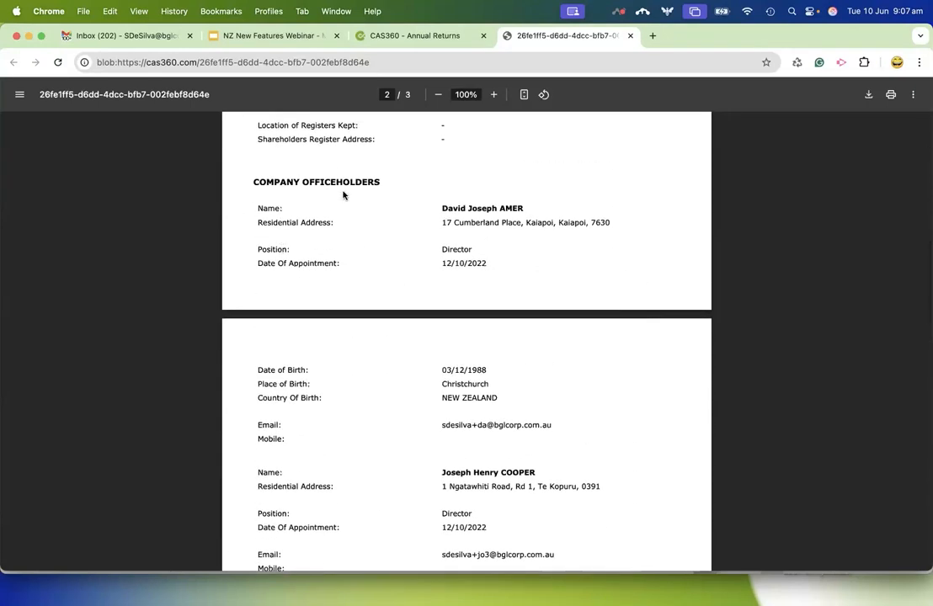
scroll(443, 433, "down", 2)
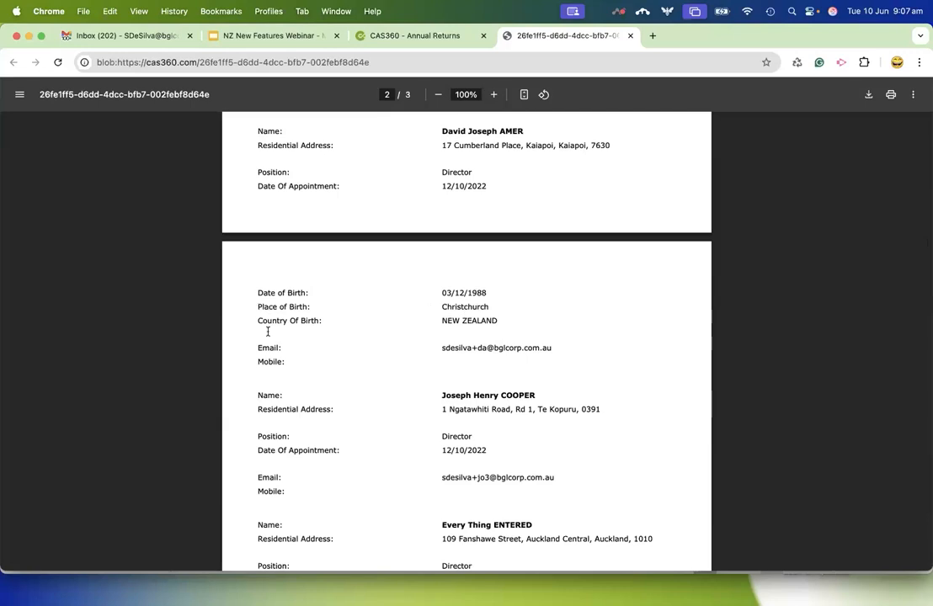
scroll(417, 410, "down", 5)
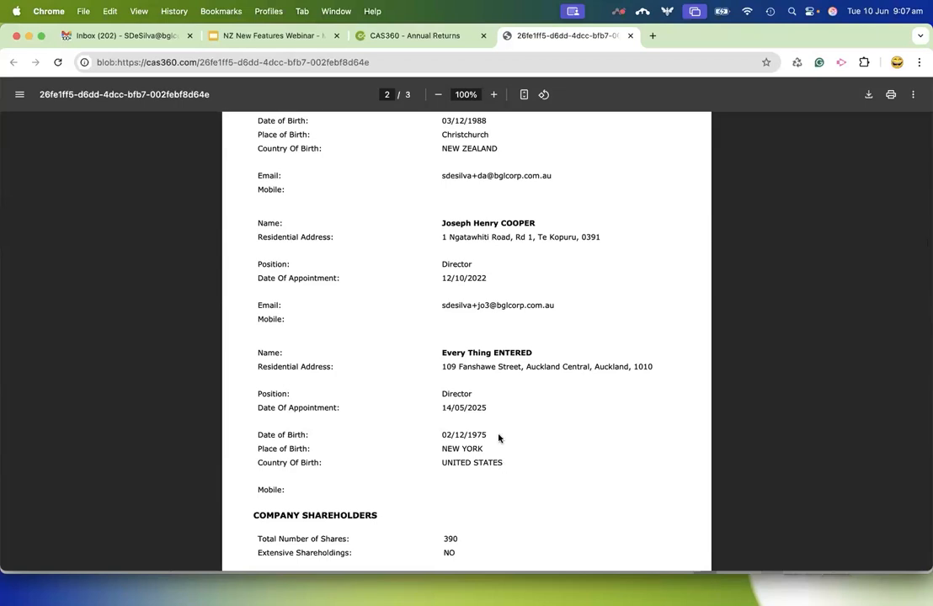
Return to the document production window, turn off Show Officer Birth Details in the Annual Return settings and save.
left_click(432, 36)
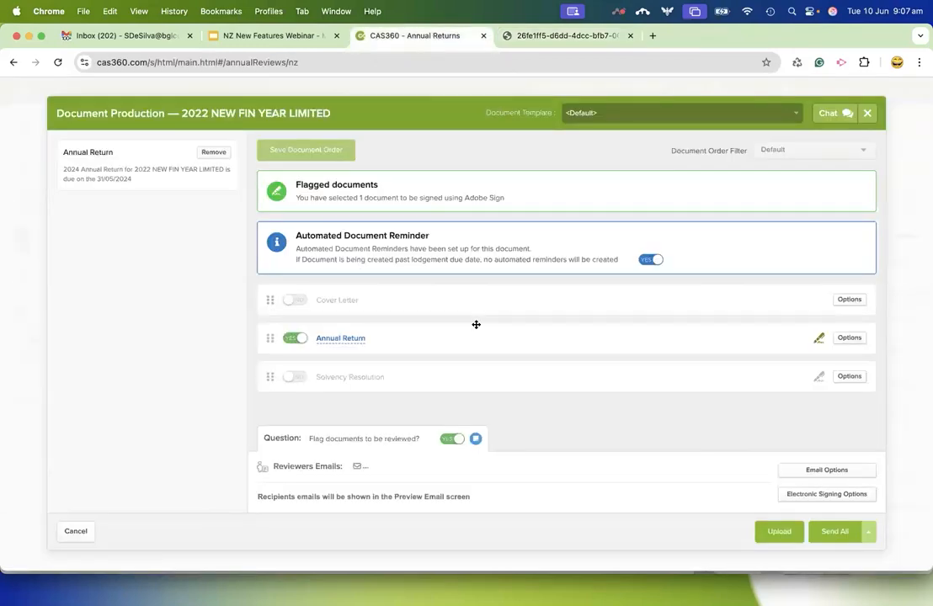
left_click(847, 340)
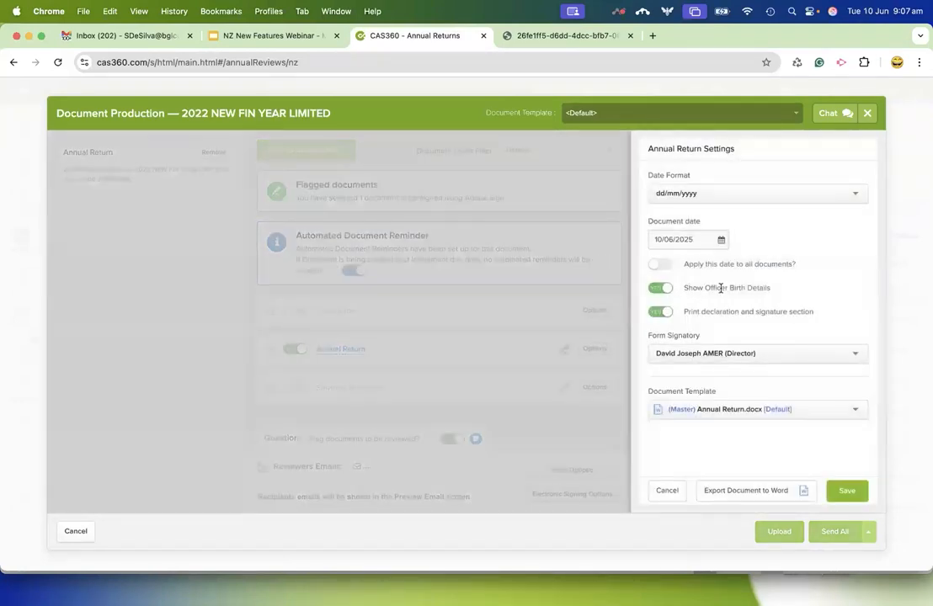
left_click(659, 288)
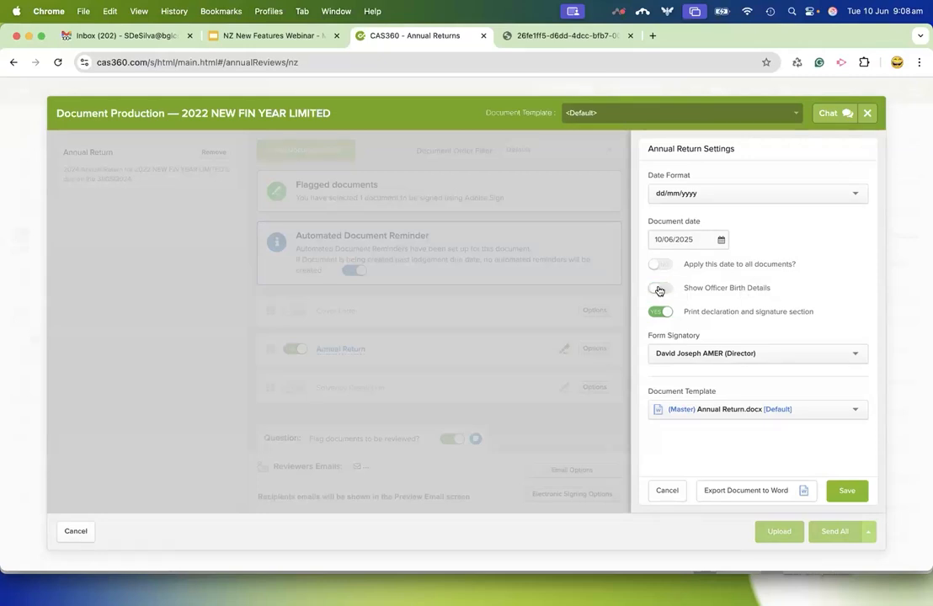
left_click(850, 489)
left_click(763, 365)
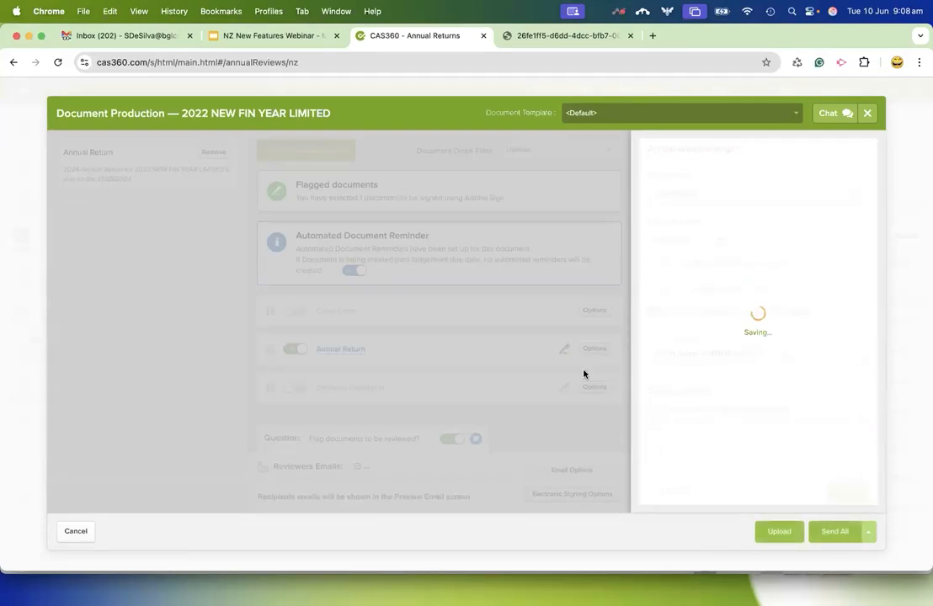
Preview the updated Annual Return and check the officeholders section for birth details.
left_click(340, 338)
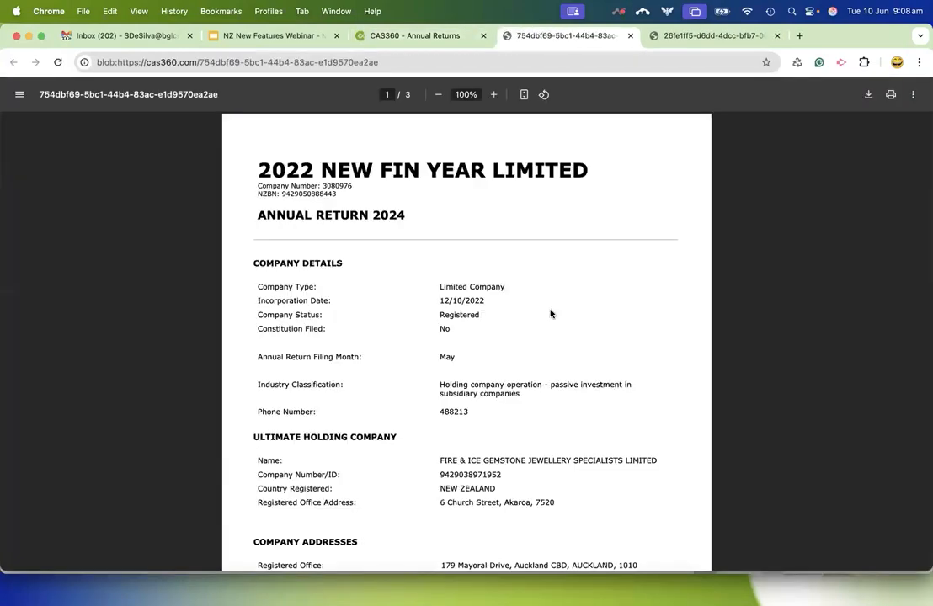
scroll(450, 450, "down", 10)
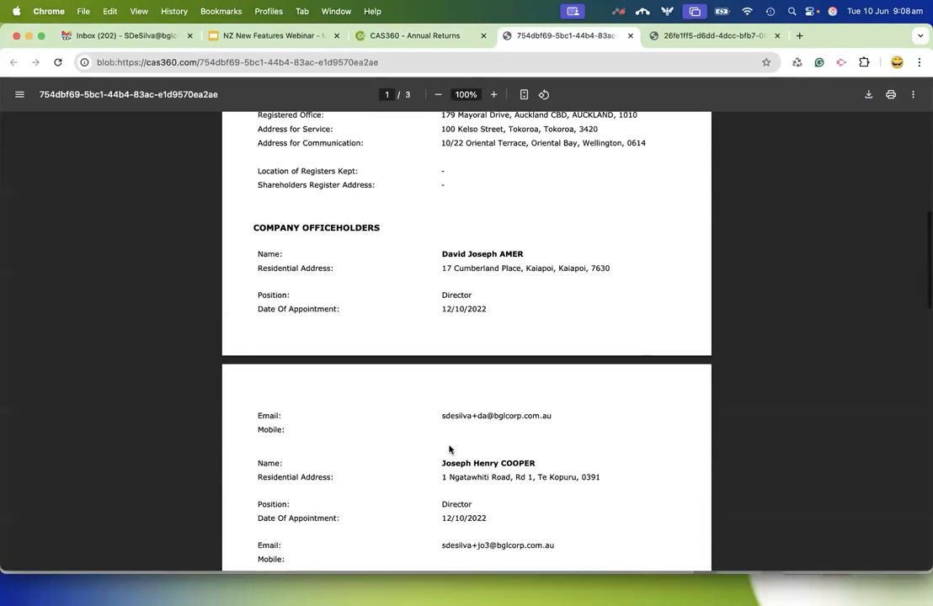
scroll(449, 450, "down", 3)
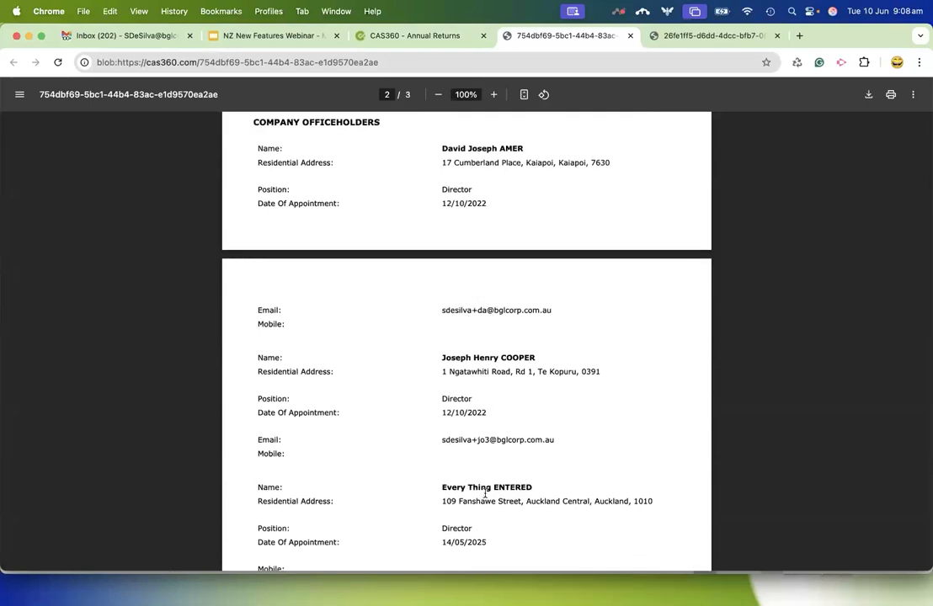
scroll(485, 493, "down", 3)
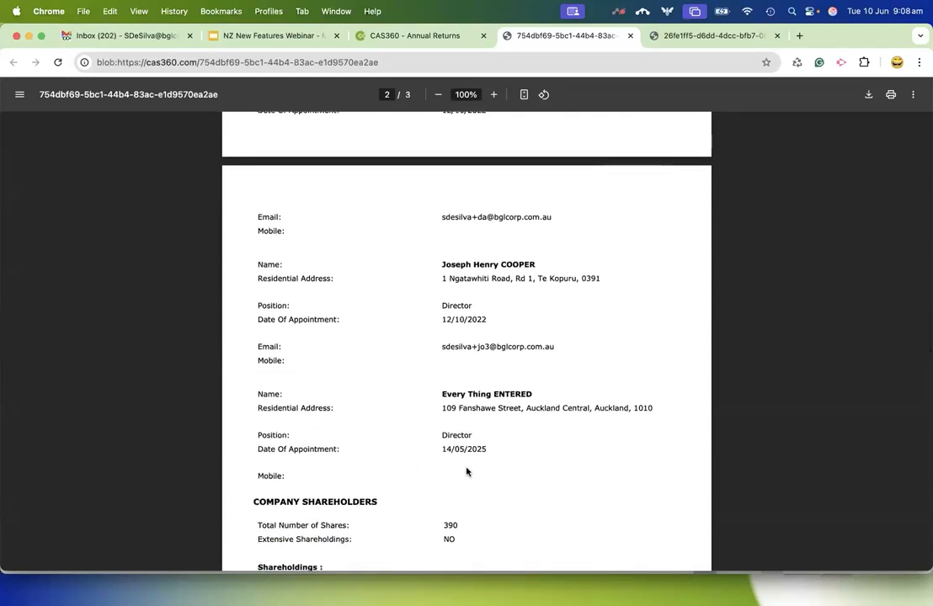
Return to the document production window, check the Annual Return settings for officer birth details and close them without saving.
scroll(483, 291, "up", 3)
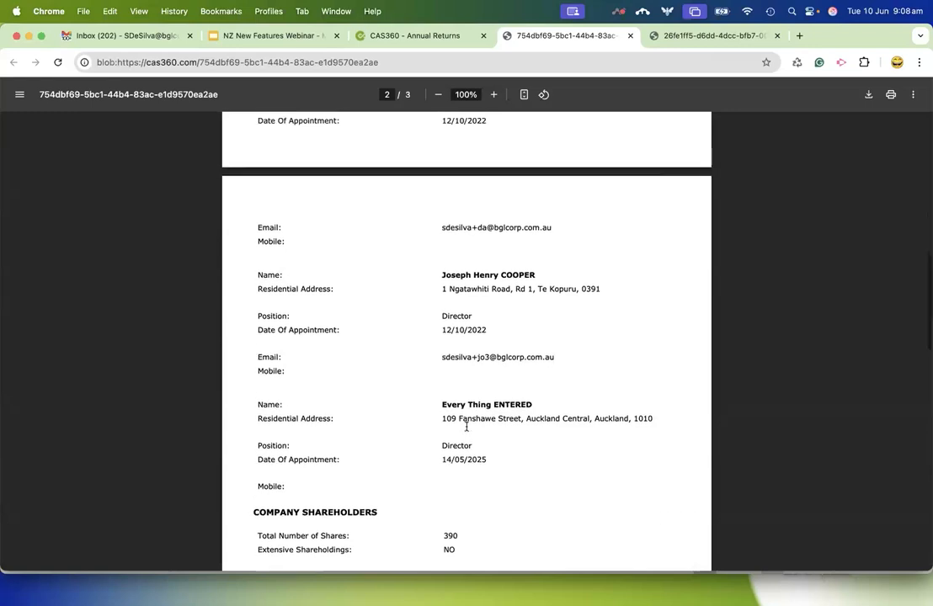
left_click(452, 38)
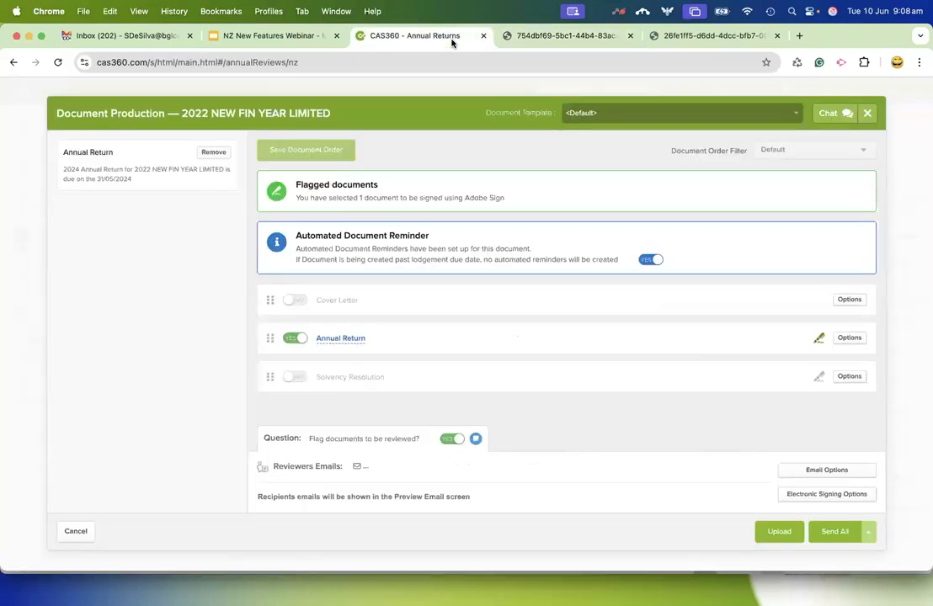
left_click(848, 341)
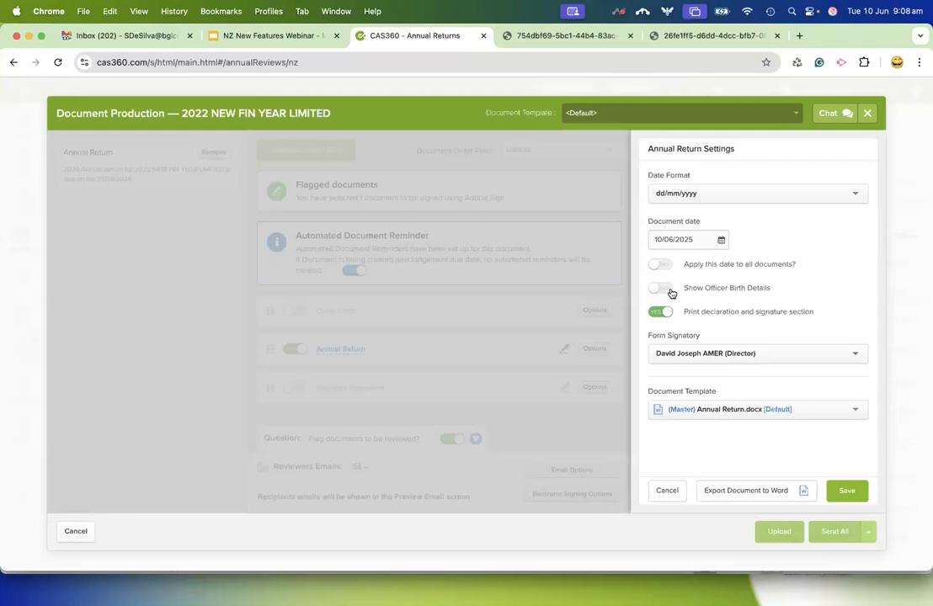
left_click(665, 491)
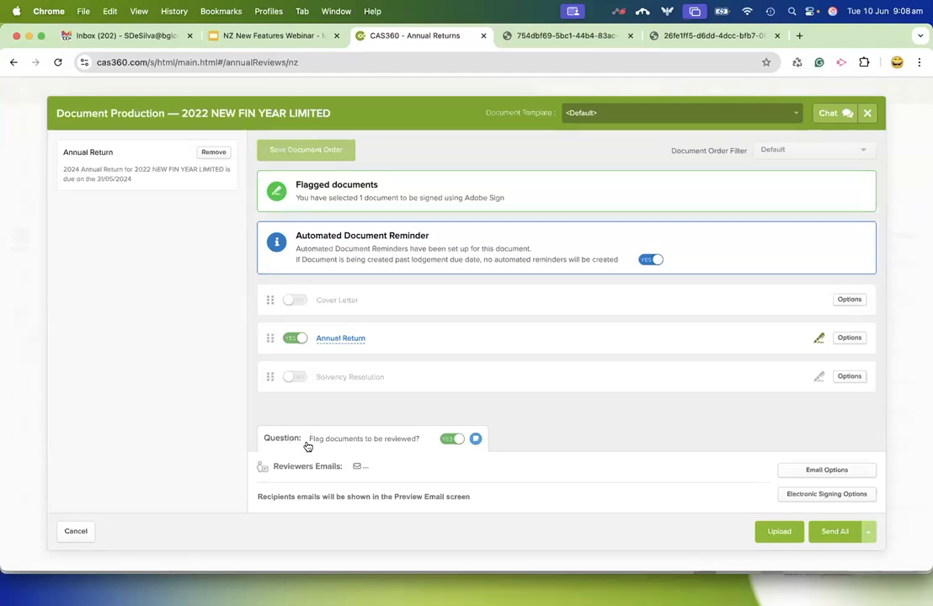
Switch the document review flag off and on again, and add three reviewers for the 2022 NEW FIN YEAR LIMITED Annual Return.
left_click(450, 440)
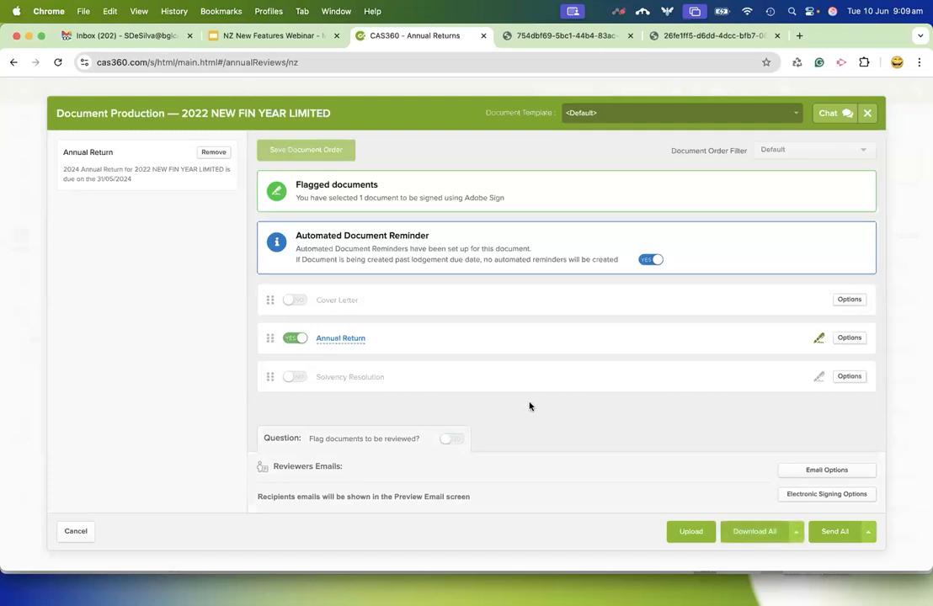
left_click(451, 439)
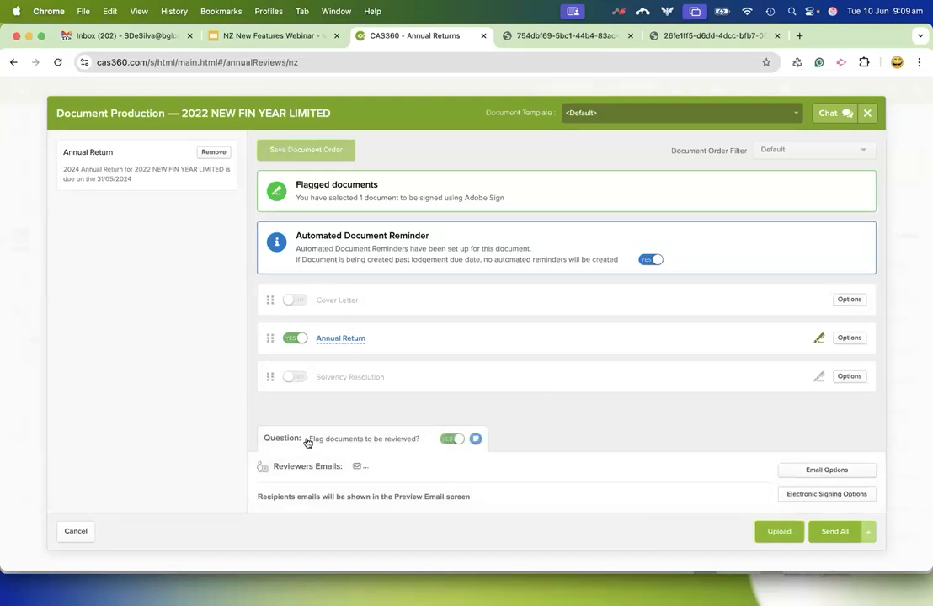
left_click(396, 465)
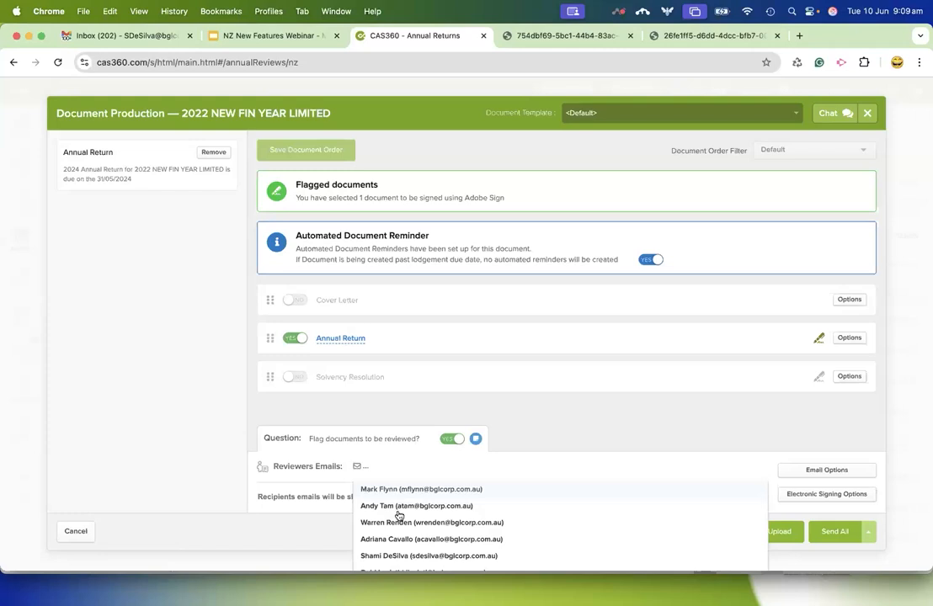
left_click(417, 557)
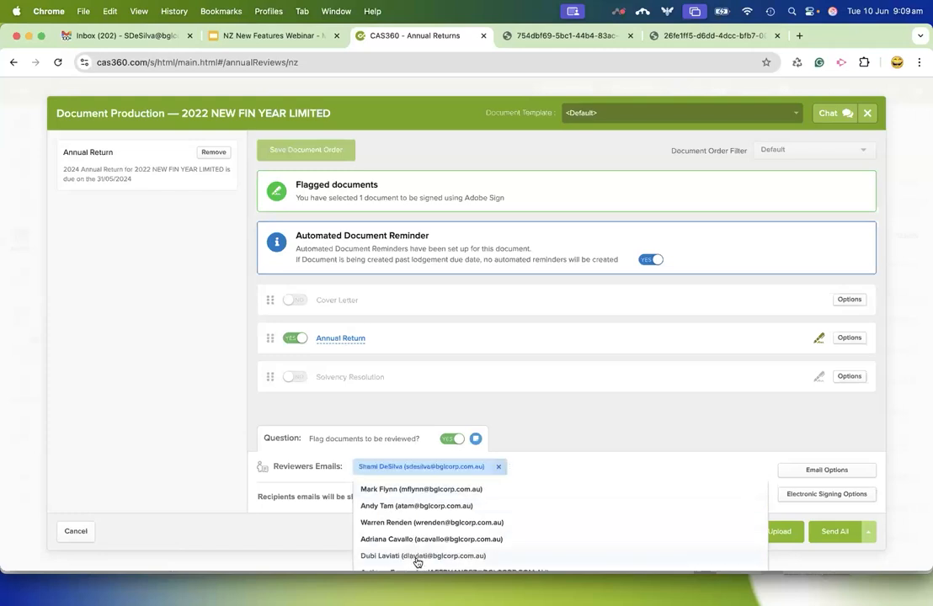
left_click(398, 506)
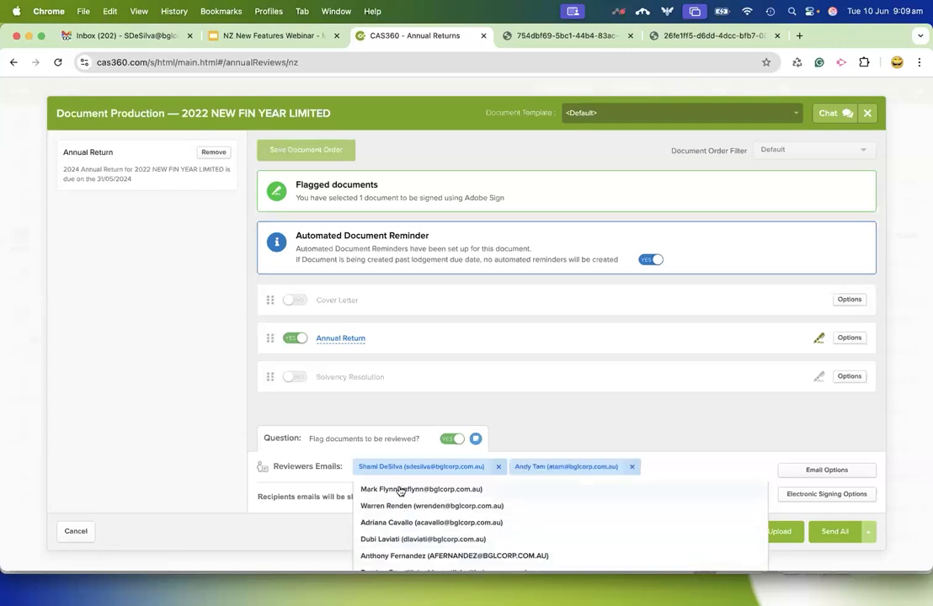
left_click(402, 490)
left_click(606, 385)
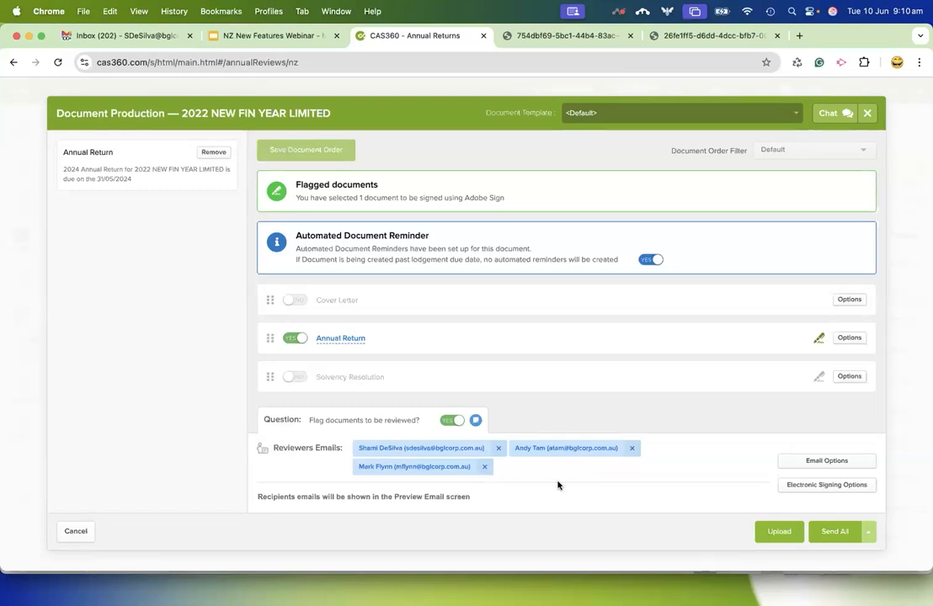
Remove the third reviewer and cancel document production for 2022 NEW FIN YEAR LIMITED.
left_click(484, 466)
left_click(708, 414)
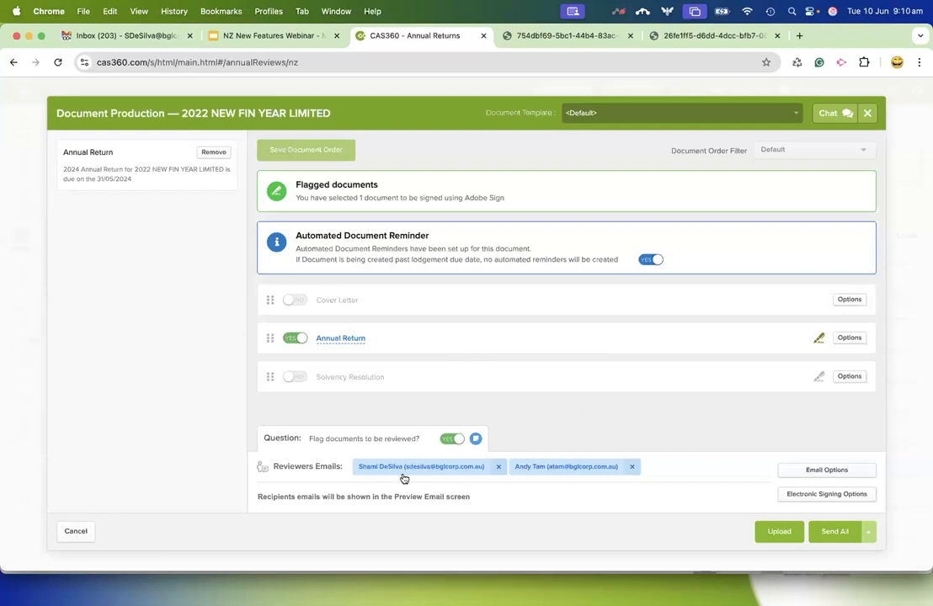
left_click(75, 533)
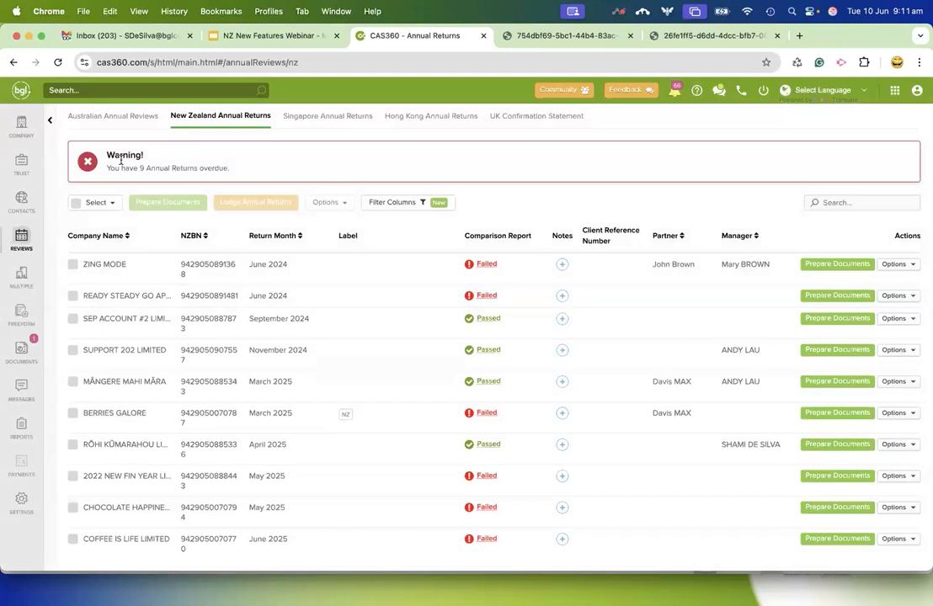
Examine the pending Form 484 for (DEMO)BGL Master Class in Documents Review and close it without approving or rejecting.
left_click(22, 352)
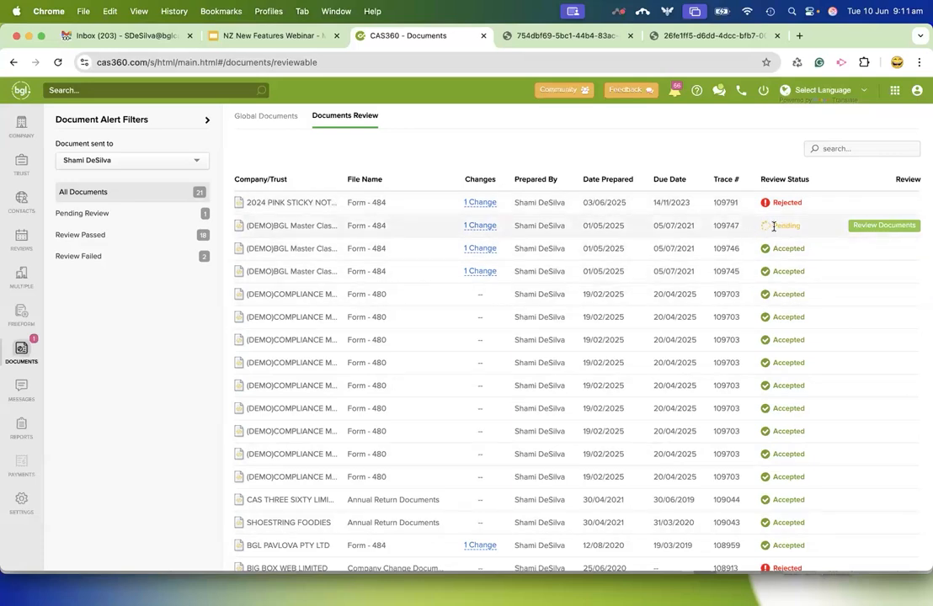
left_click(883, 226)
scroll(583, 365, "down", 5)
scroll(583, 365, "down", 10)
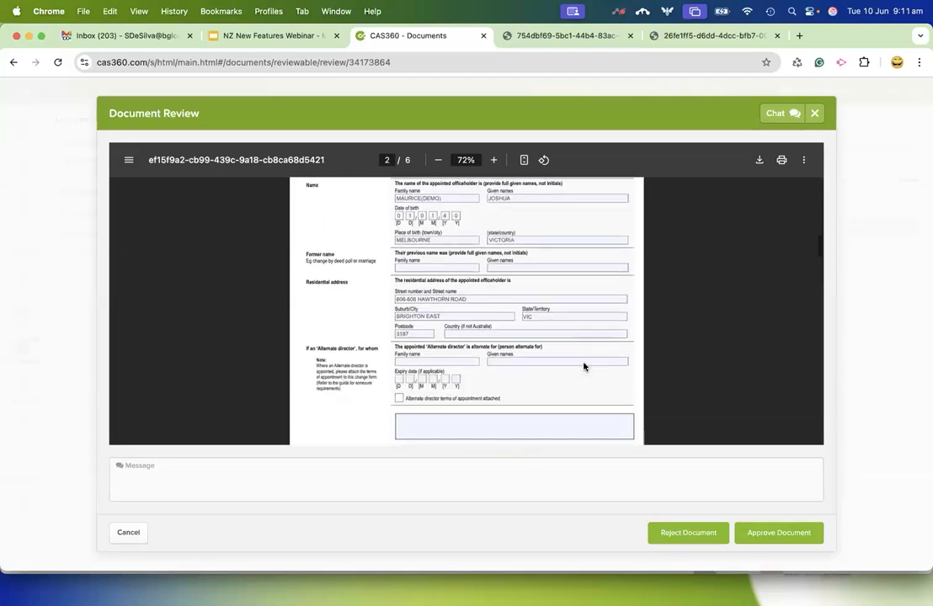
scroll(583, 365, "down", 10)
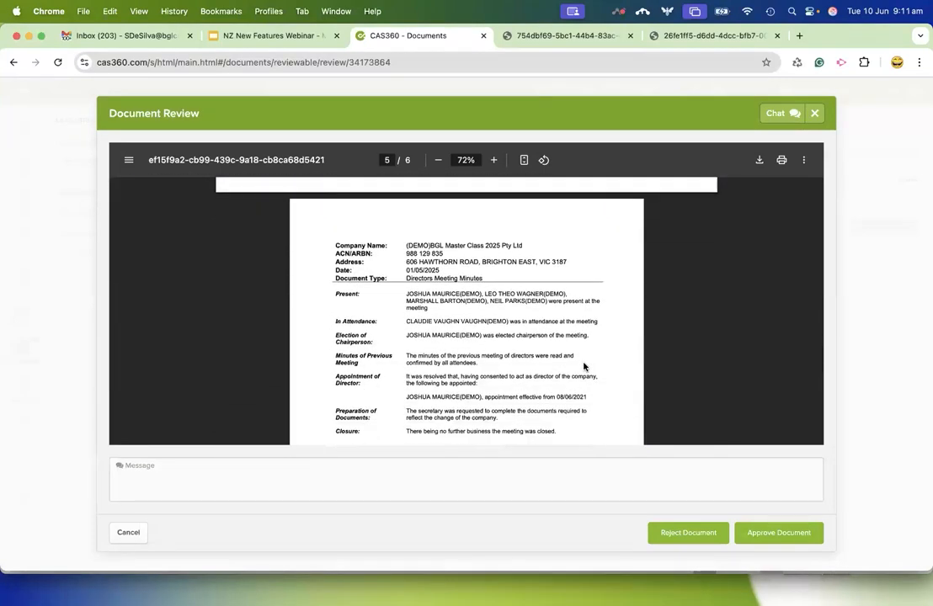
scroll(583, 365, "down", 3)
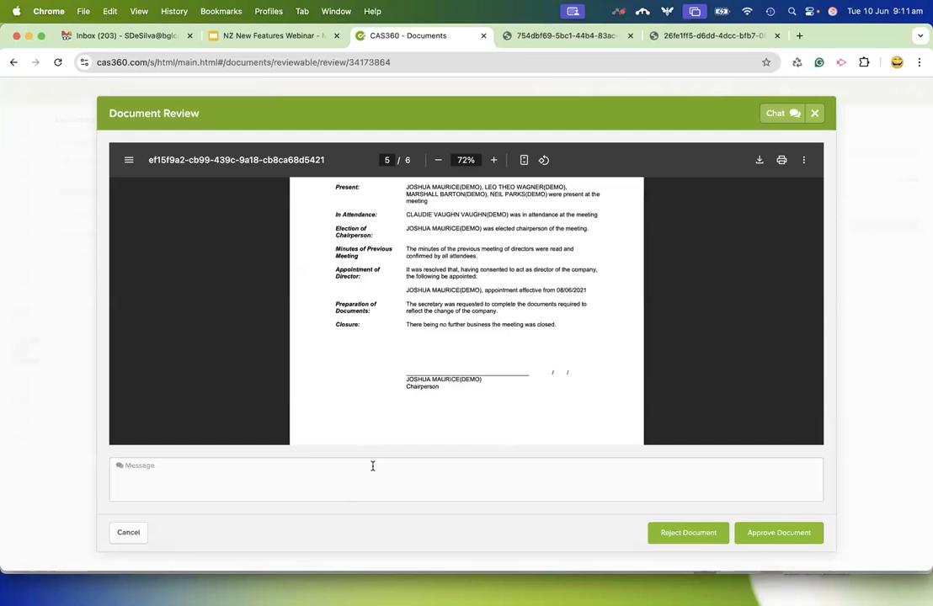
left_click(129, 534)
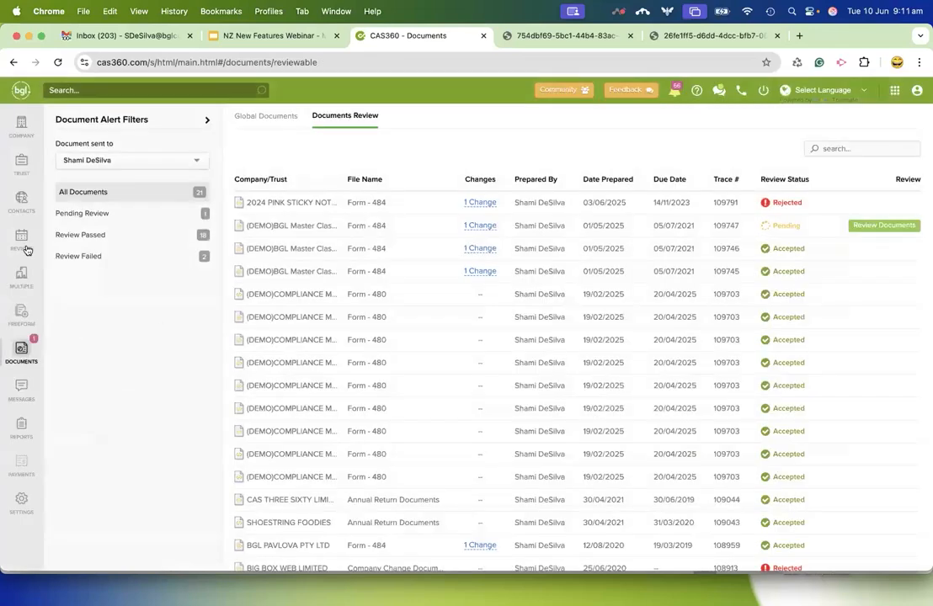
Go back to the New Zealand Annual Returns, hide the filters and reopen document production for 2022 NEW FIN YEAR LIMITED.
left_click(20, 232)
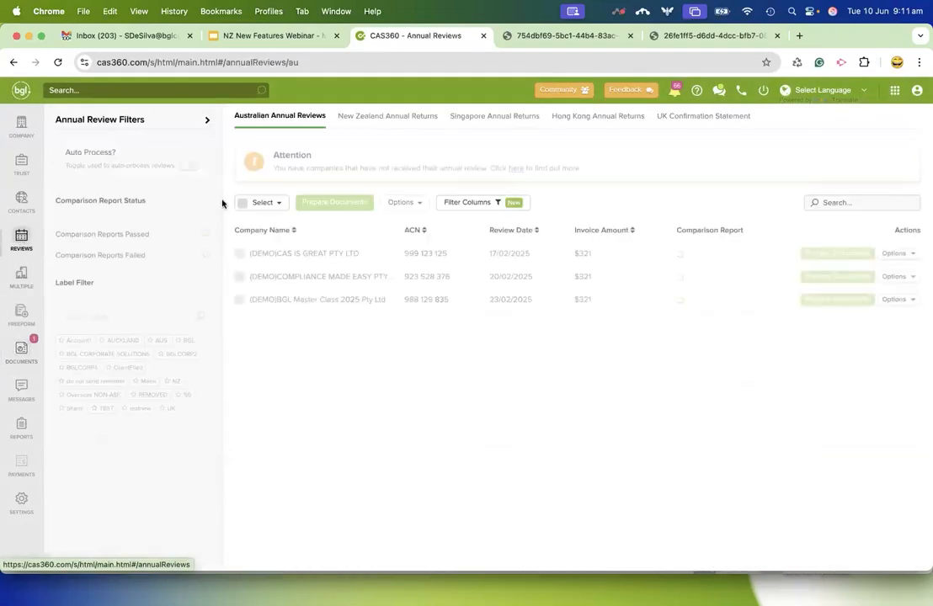
left_click(375, 123)
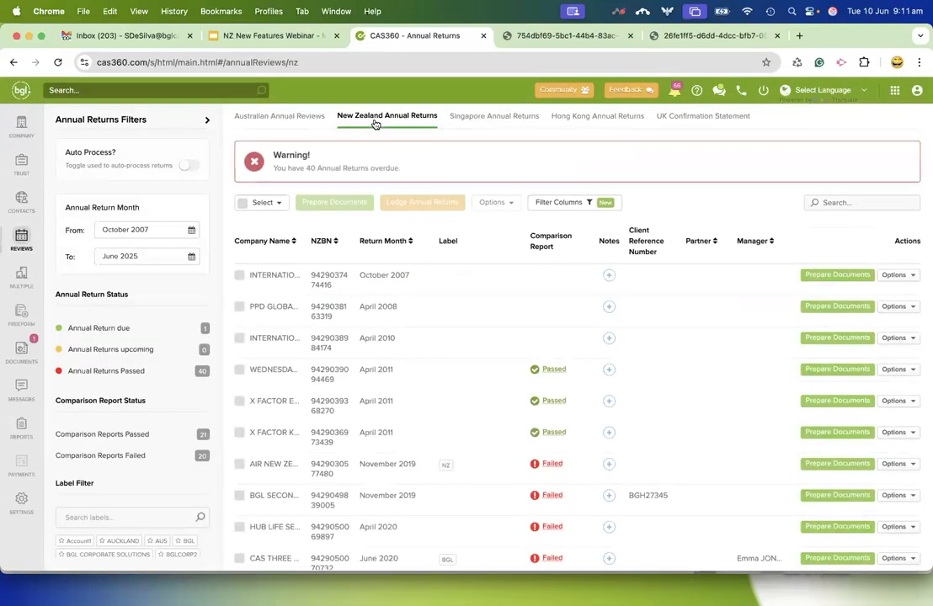
left_click(207, 120)
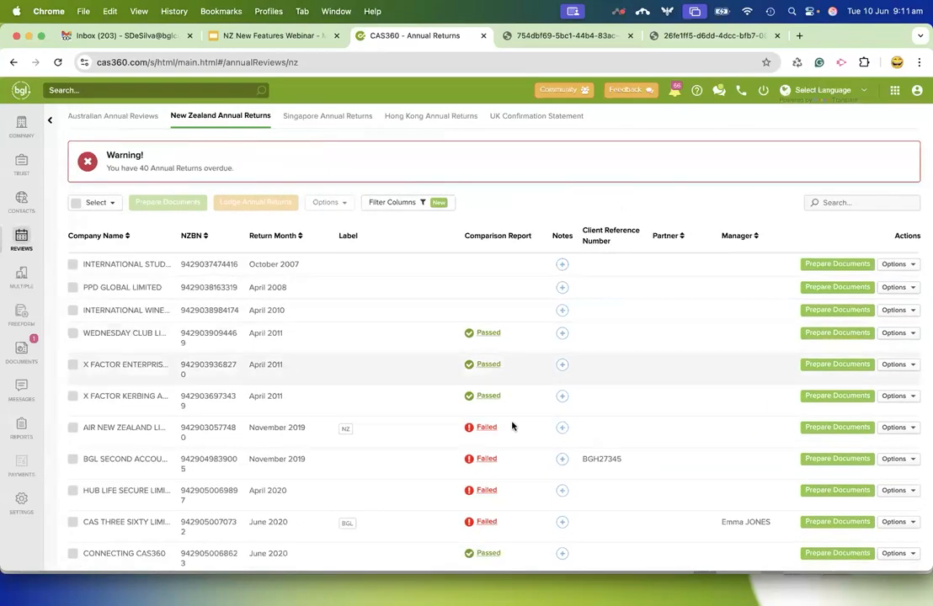
scroll(615, 524, "down", 15)
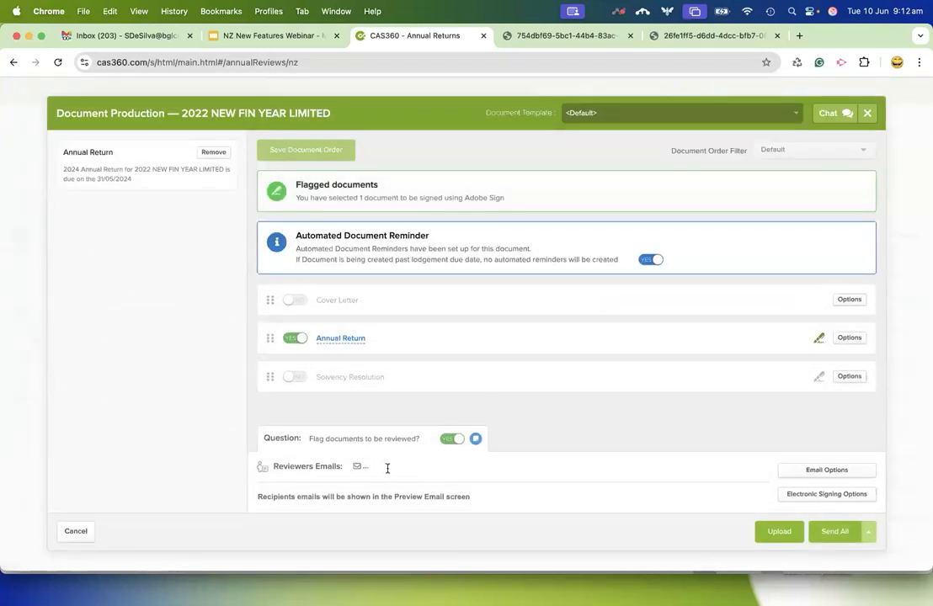
View the available reviewers, turn off flagging documents for review and cancel document production.
left_click(466, 470)
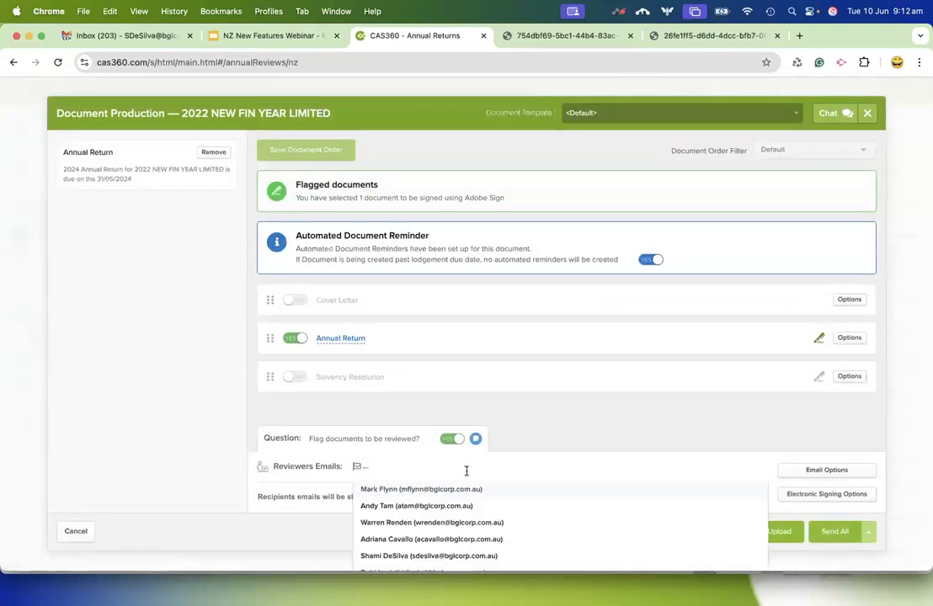
left_click(629, 421)
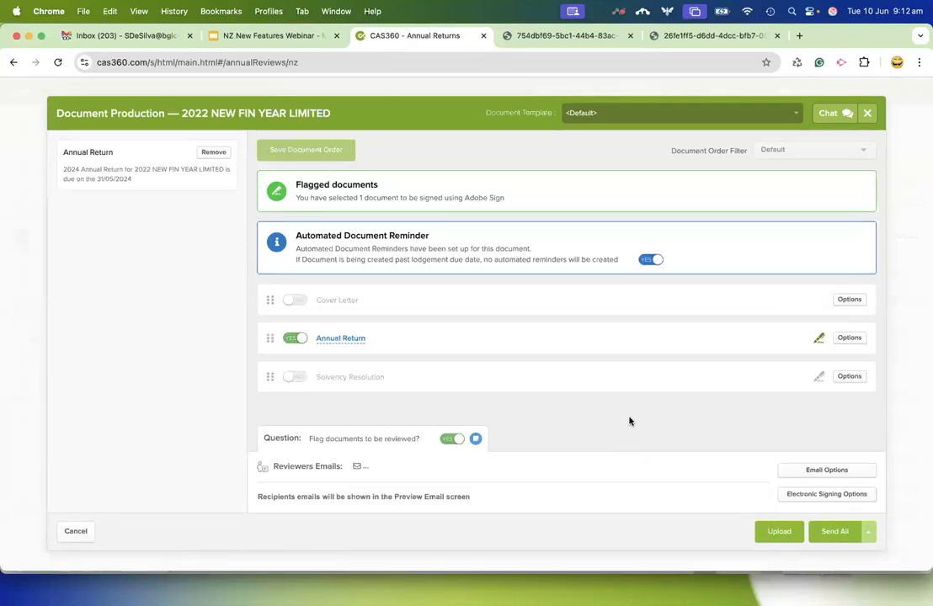
left_click(447, 439)
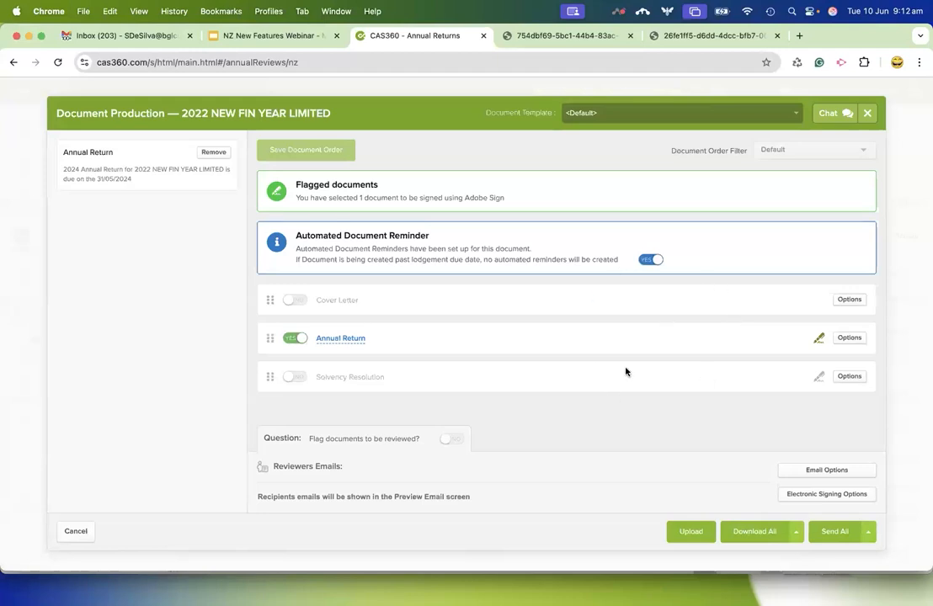
left_click(76, 532)
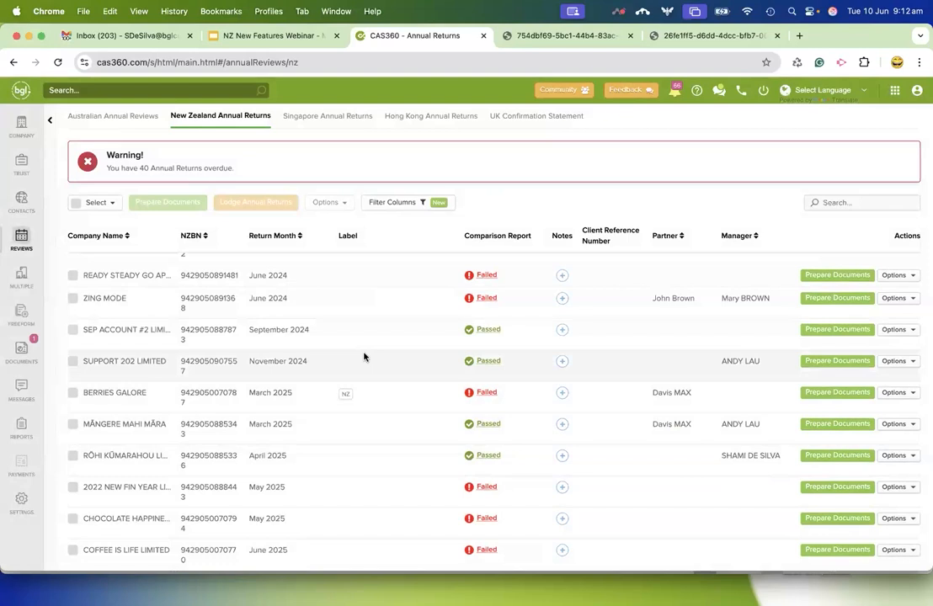
left_click(501, 299)
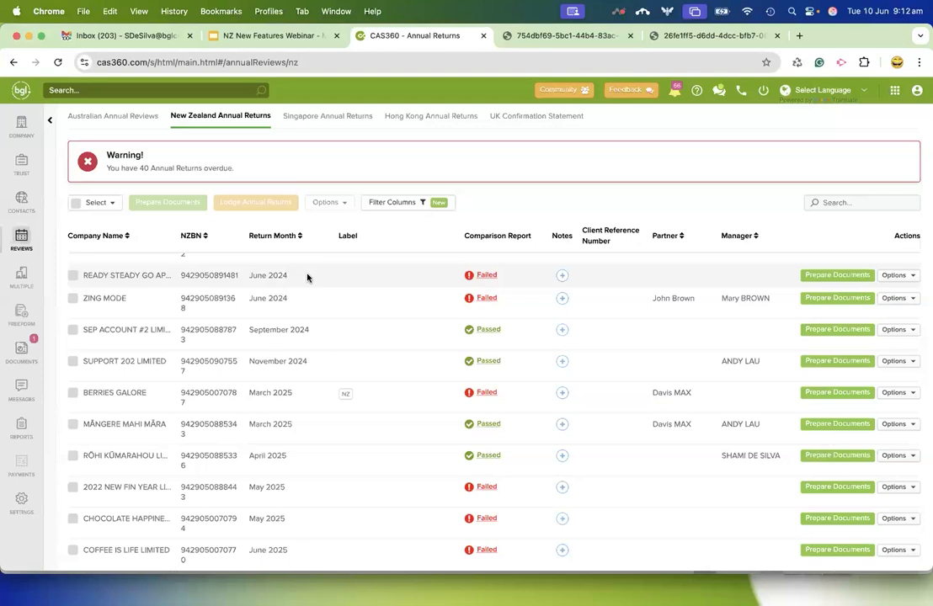
Open the automated document reminder settings and examine the Annual Return reminders for the New Zealand jurisdiction.
left_click(21, 503)
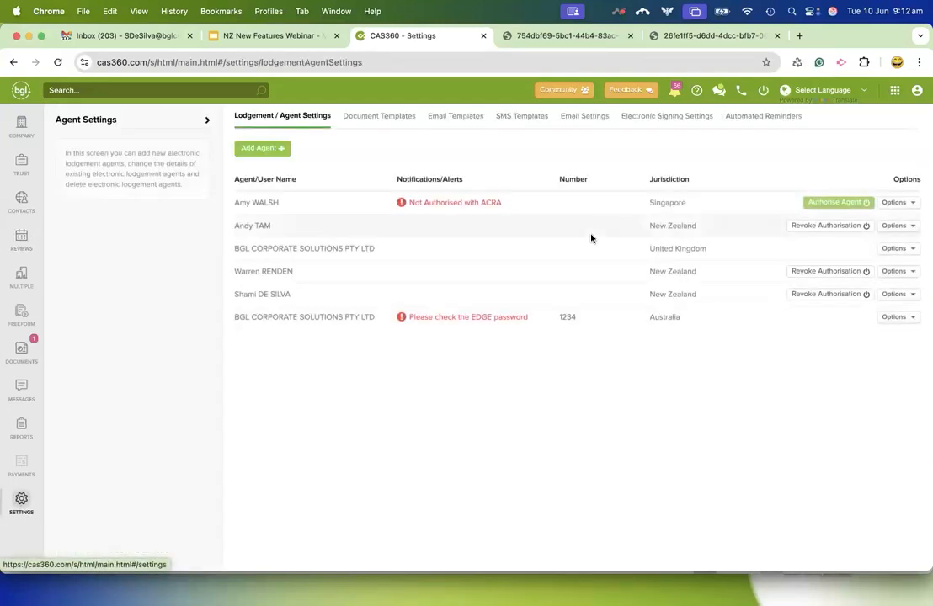
left_click(774, 120)
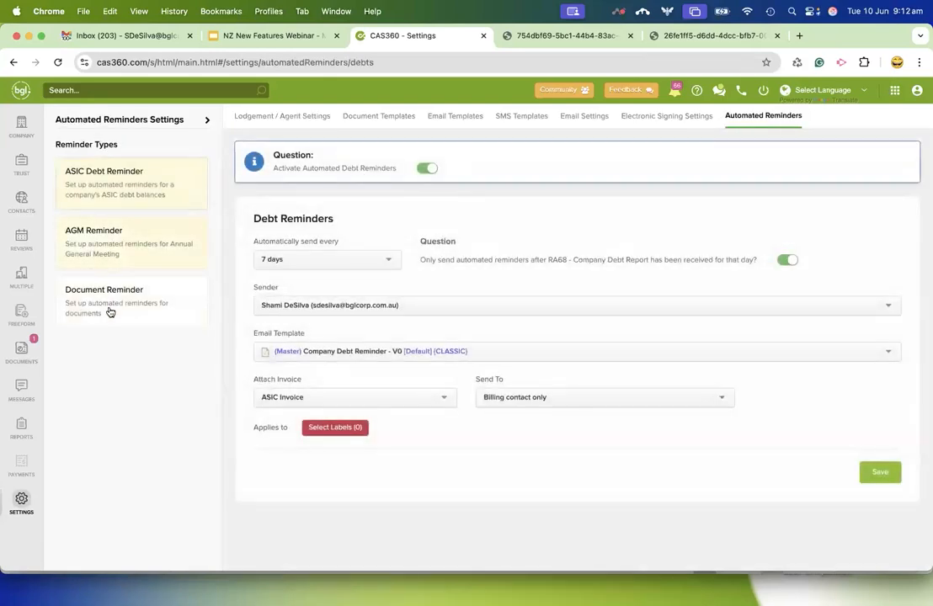
left_click(116, 303)
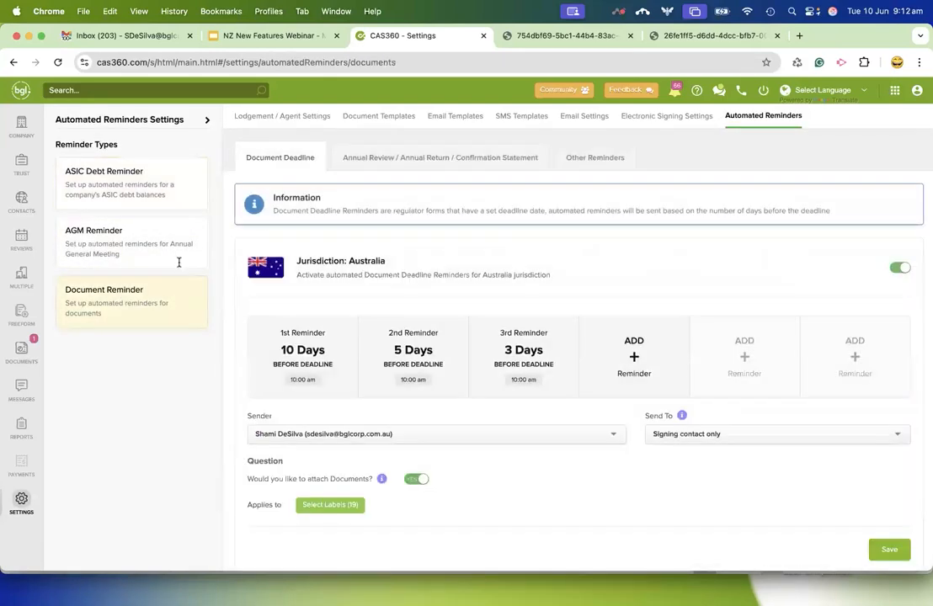
left_click(414, 160)
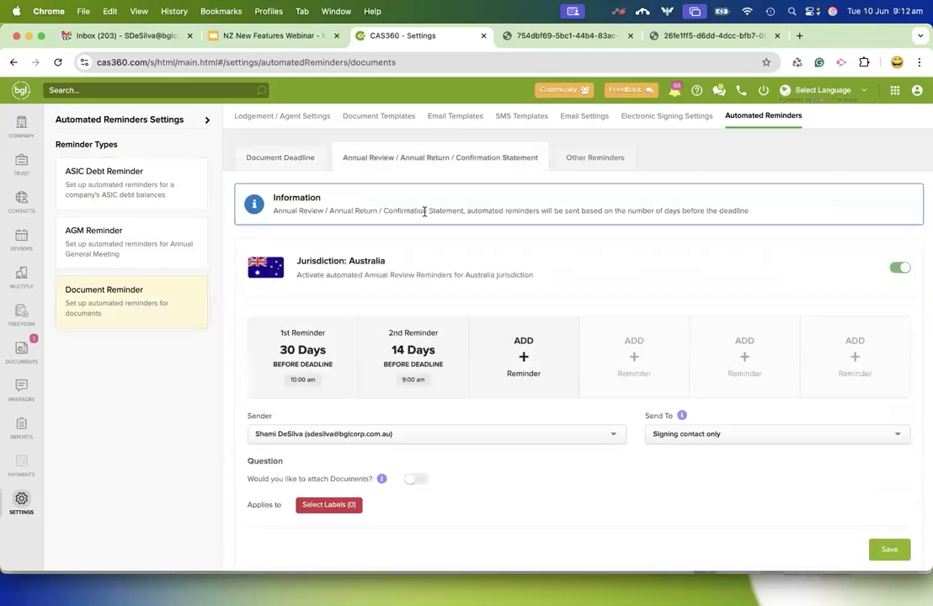
scroll(447, 286, "down", 5)
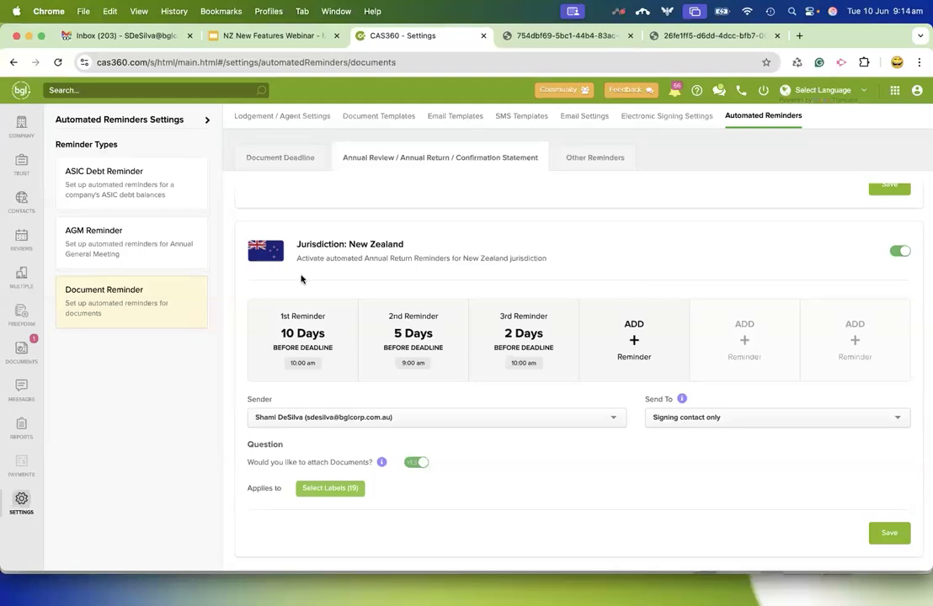
Return to the New Zealand Annual Returns, hide the filters and bring the June 2025 return of COFFEE IS LIFE LIMITED into view.
left_click(21, 240)
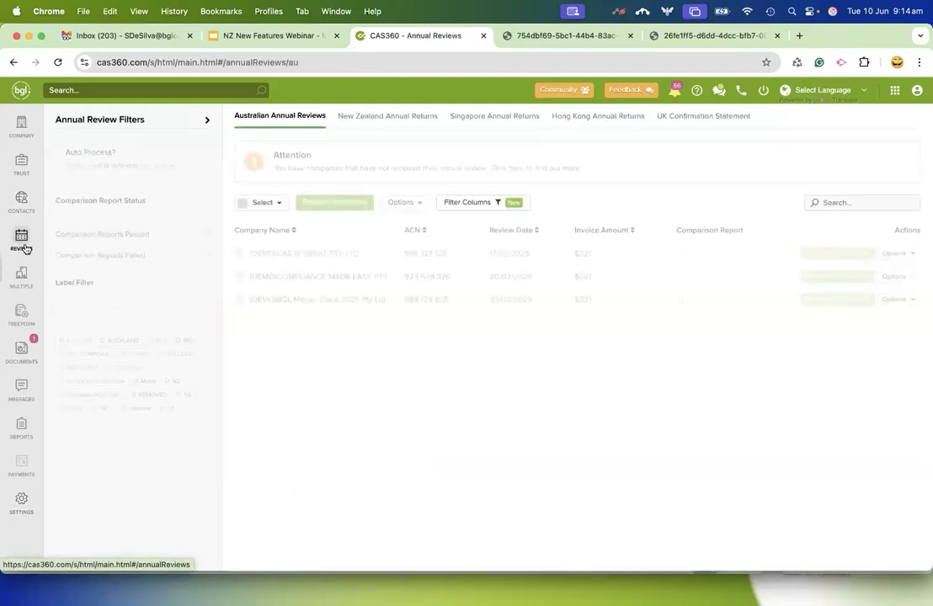
left_click(413, 124)
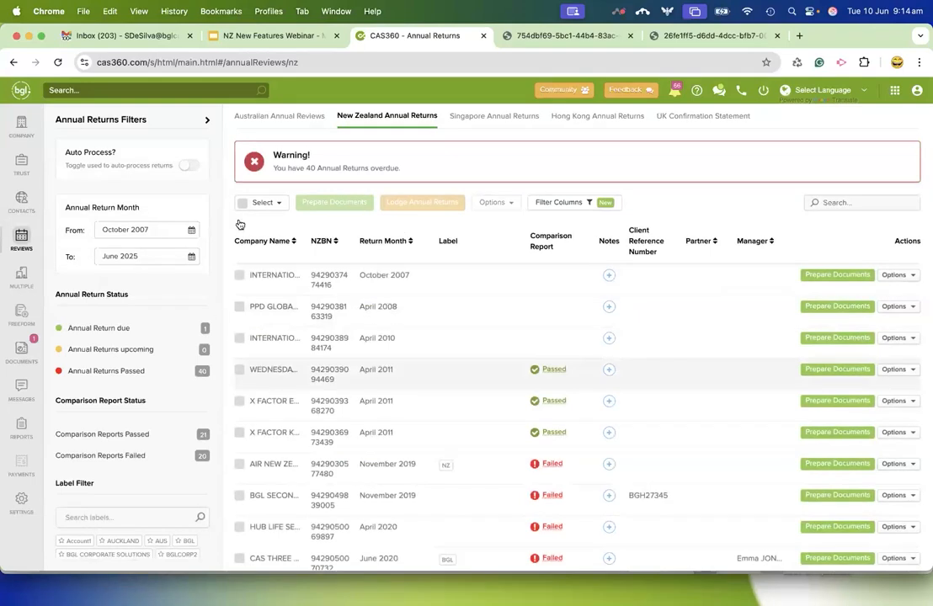
left_click(207, 121)
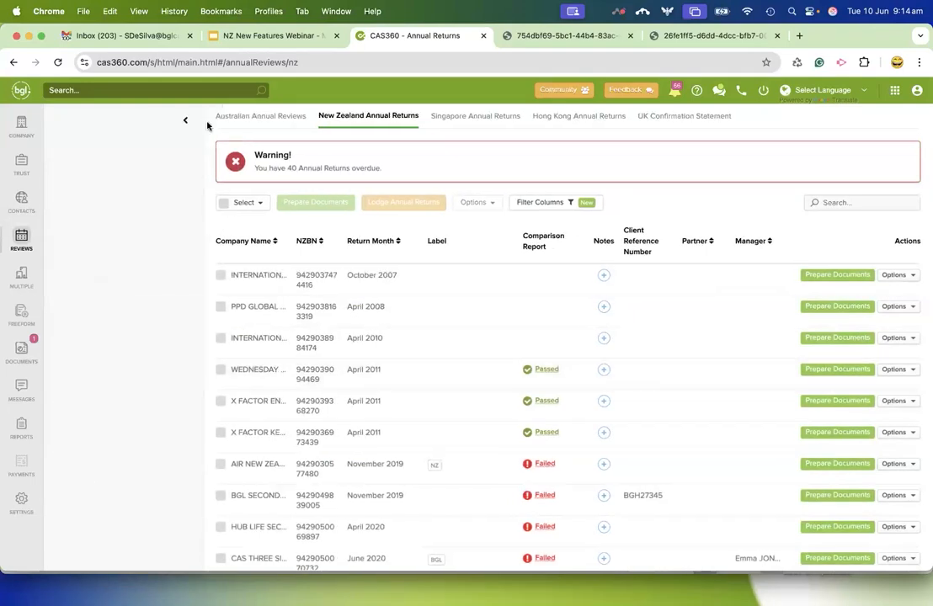
scroll(400, 454, "down", 15)
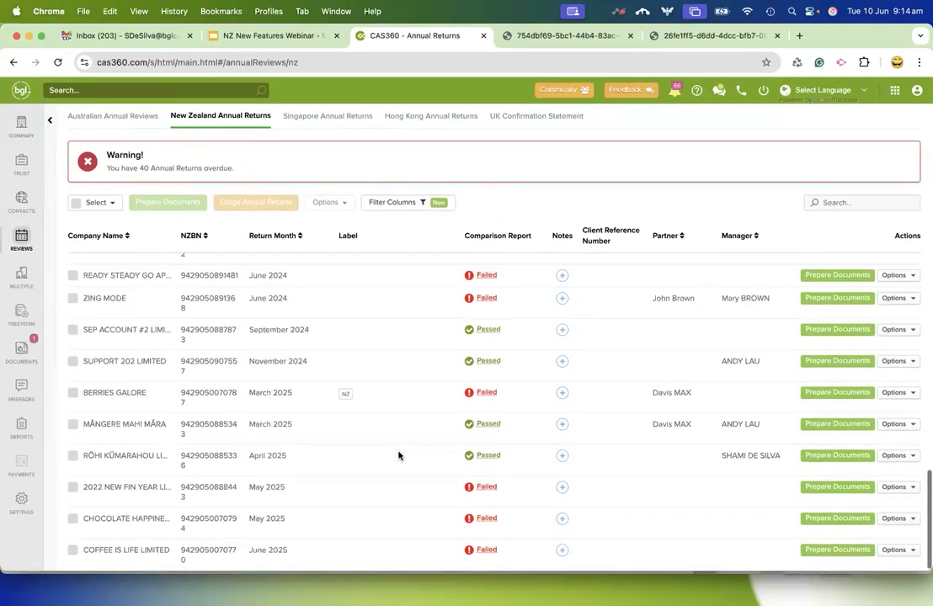
Select the five returns from MĀNGERE MAHI MĀRA to COFFEE IS LIFE LIMITED and prepare documents for all five, including failed comparisons.
left_click(73, 551)
left_click(73, 519)
left_click(73, 487)
left_click(72, 455)
left_click(74, 425)
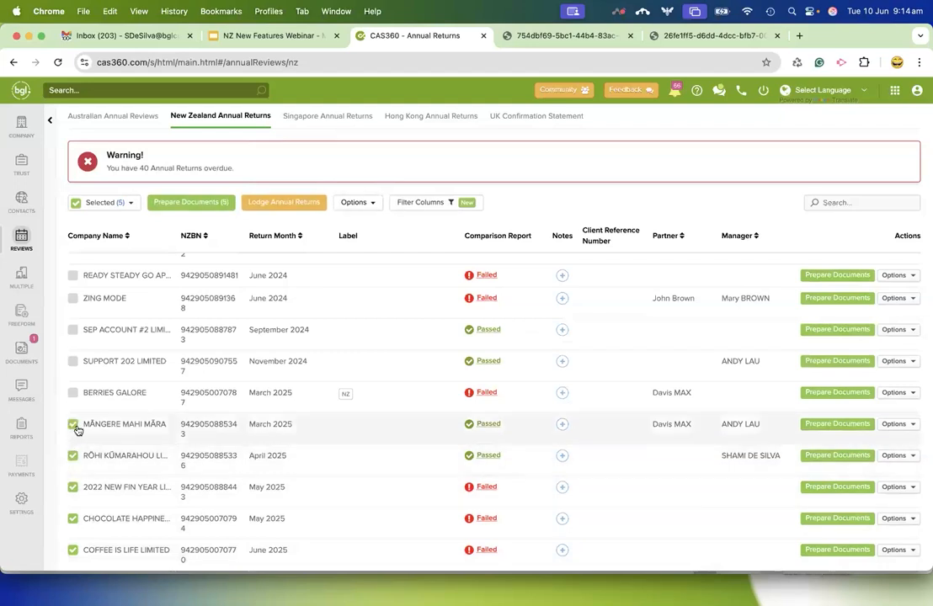
left_click(182, 204)
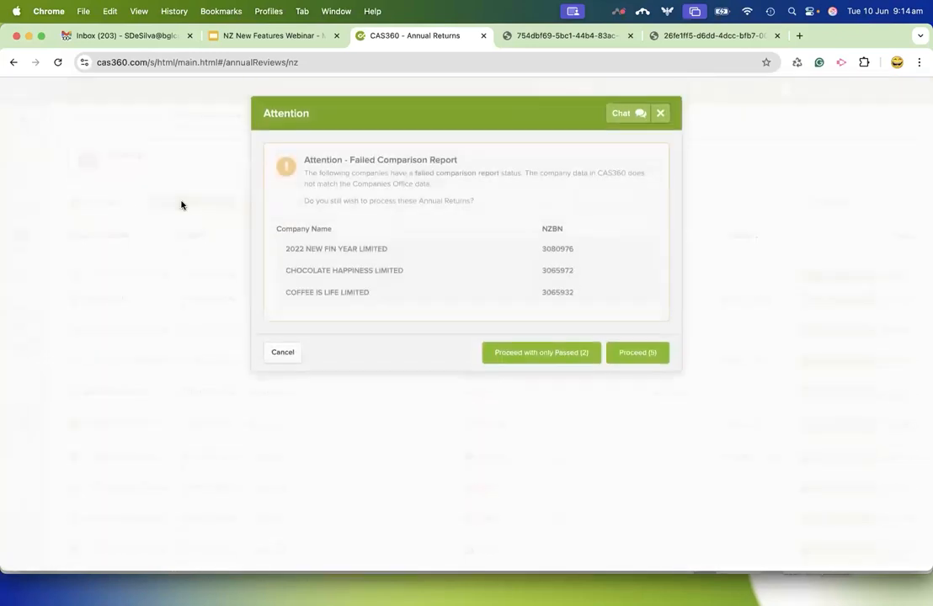
left_click(645, 353)
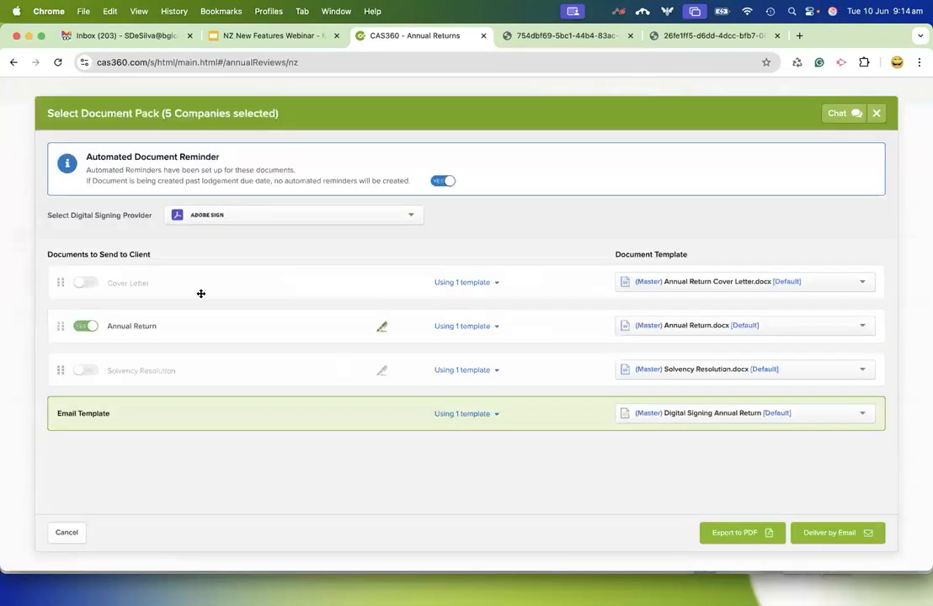
Examine the Annual Return templates assigned to each selected company and the reminder and signing settings, and cancel the document pack.
left_click(496, 326)
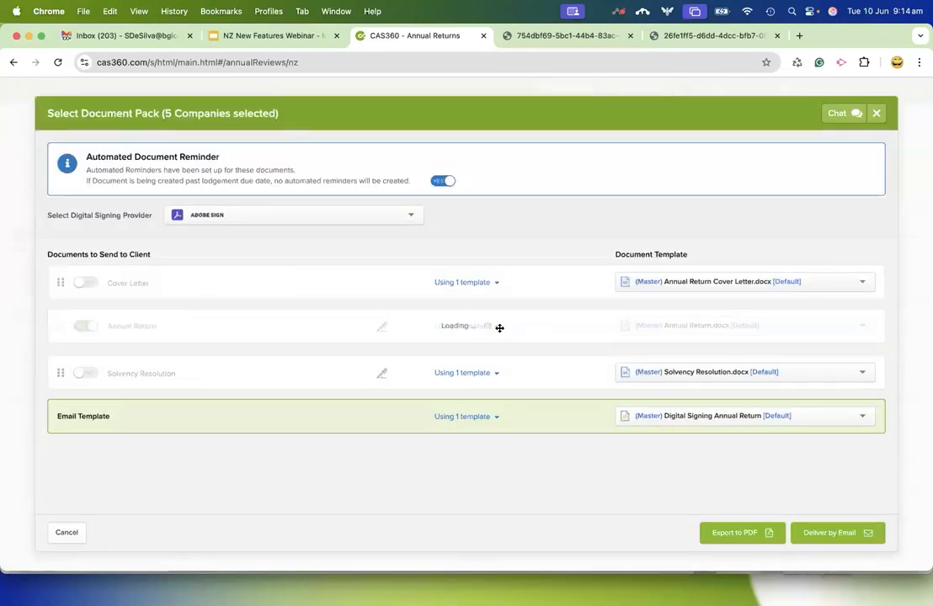
scroll(414, 400, "down", 2)
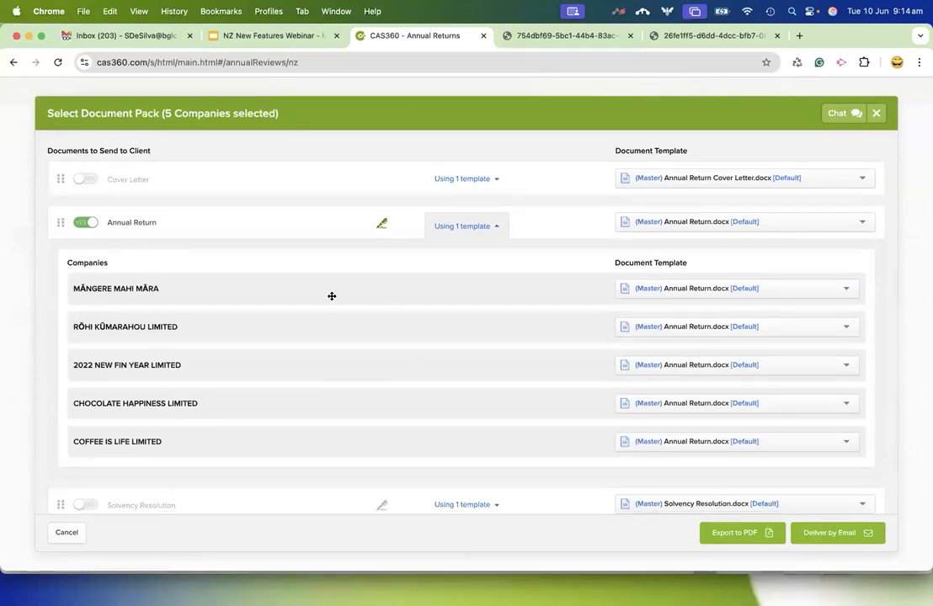
scroll(385, 248, "up", 2)
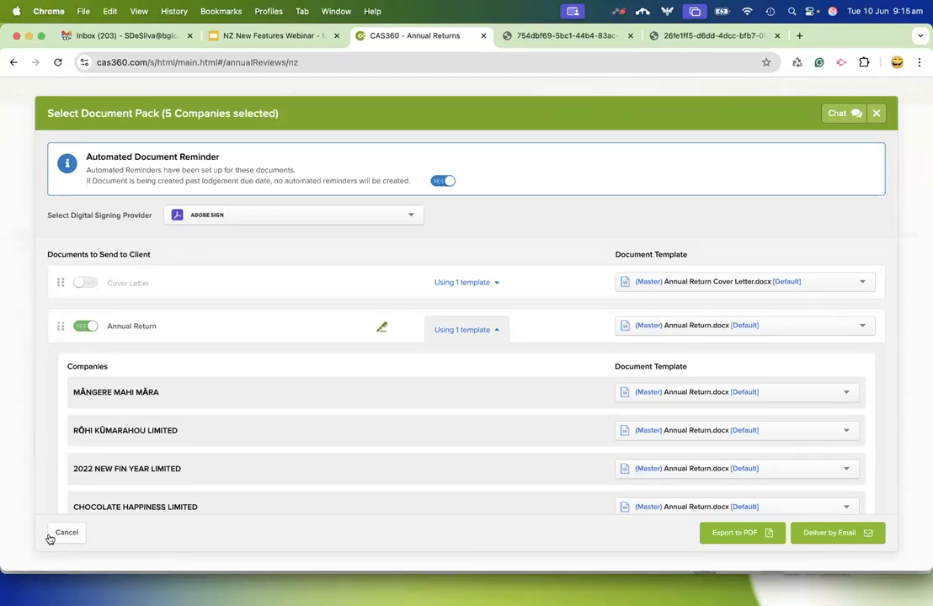
scroll(291, 424, "down", 3)
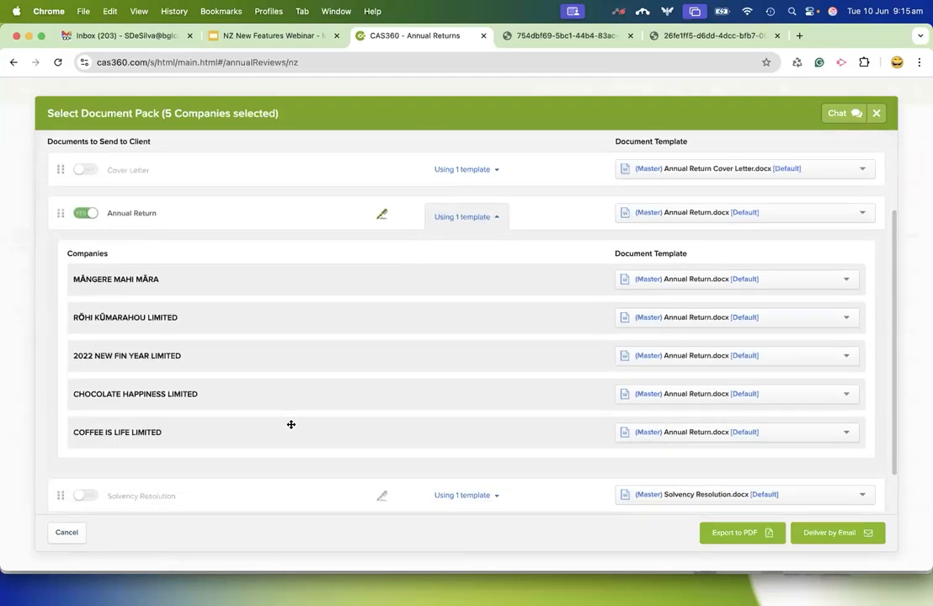
scroll(267, 324, "up", 3)
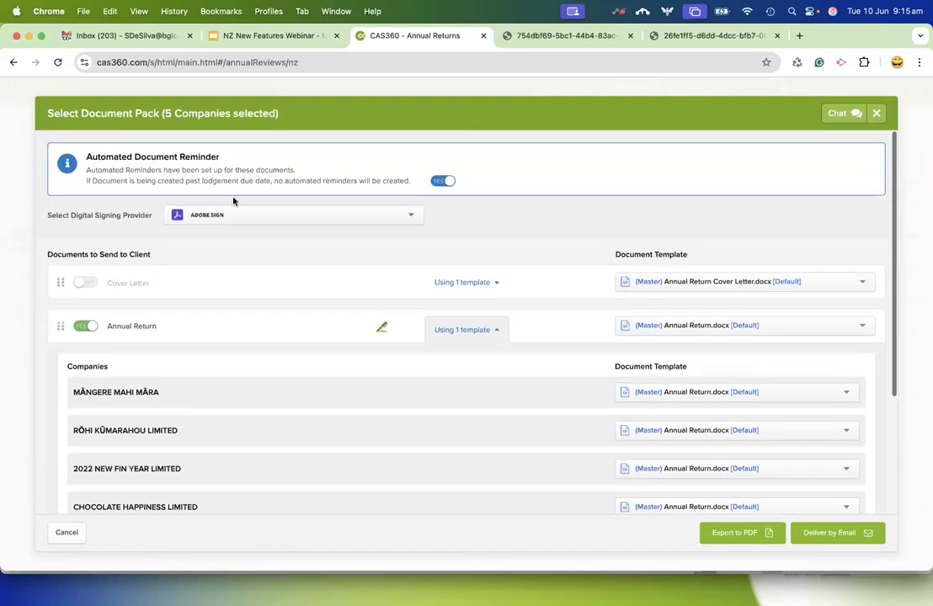
left_click(67, 531)
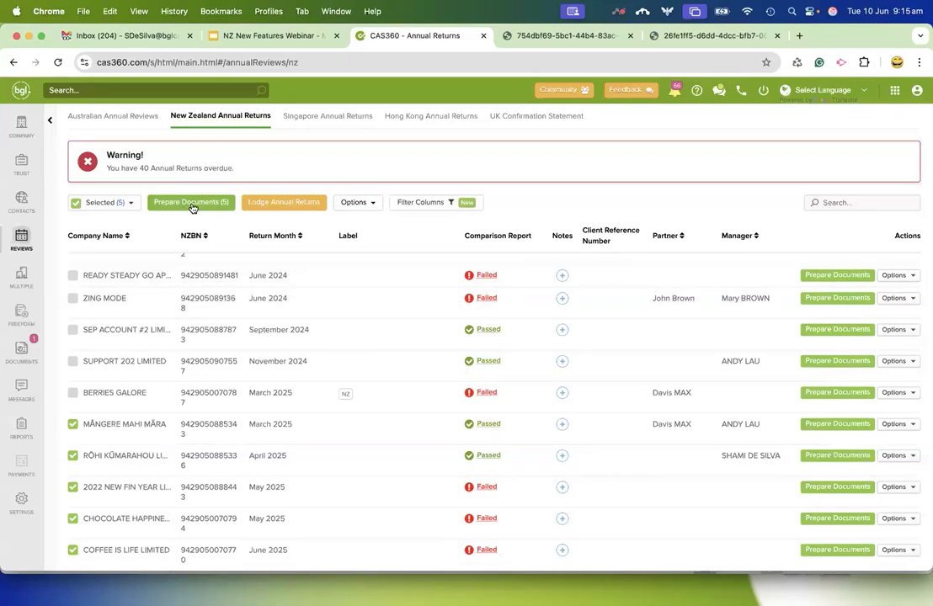
Search the company list for "two" and open the officers of BGL TWO LIMITED.
left_click(22, 135)
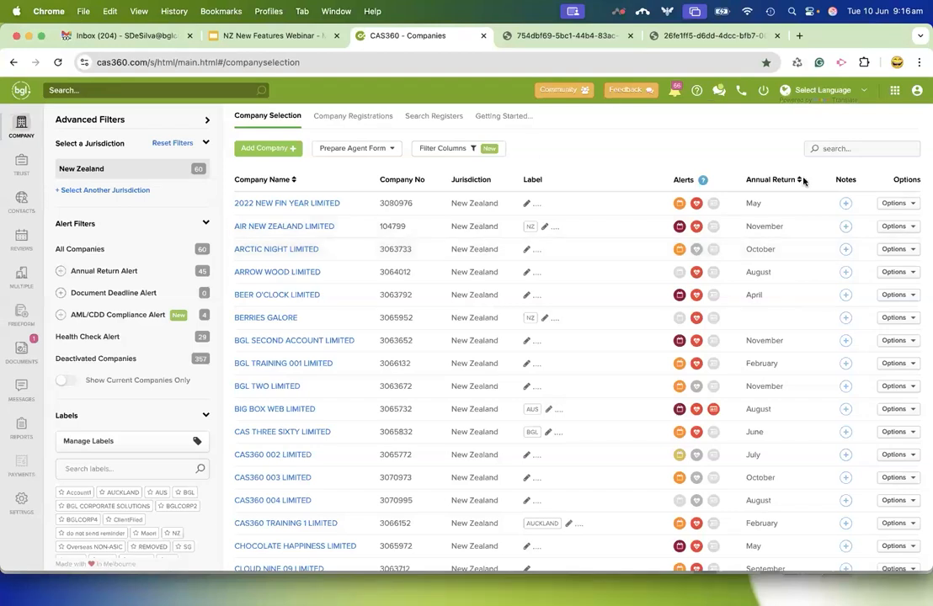
left_click(852, 149)
type("two")
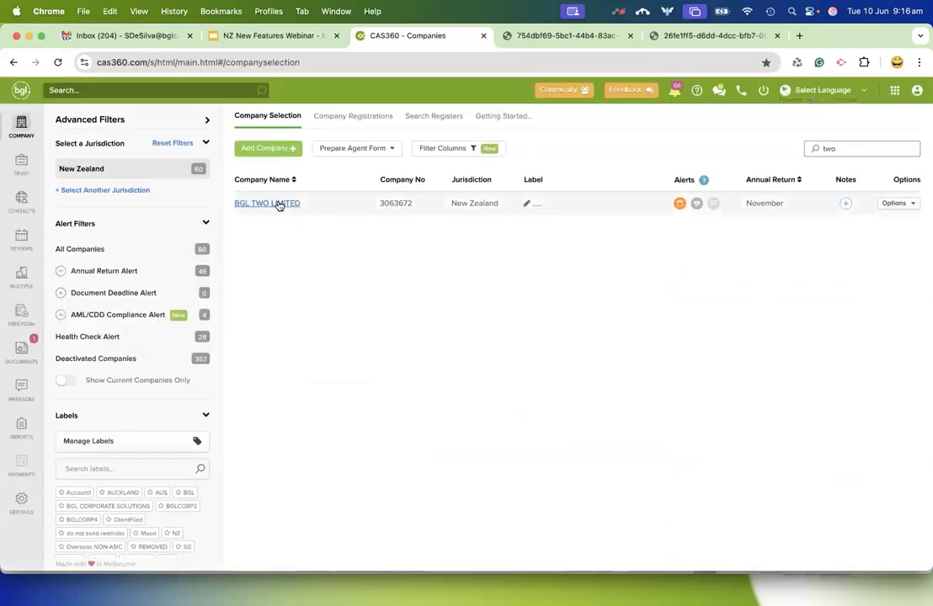
left_click(269, 203)
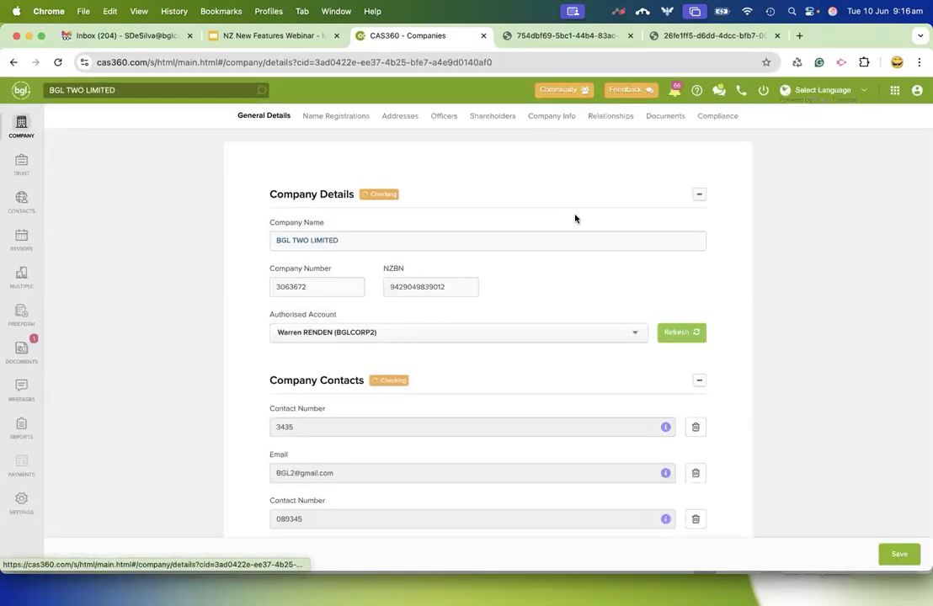
left_click(444, 119)
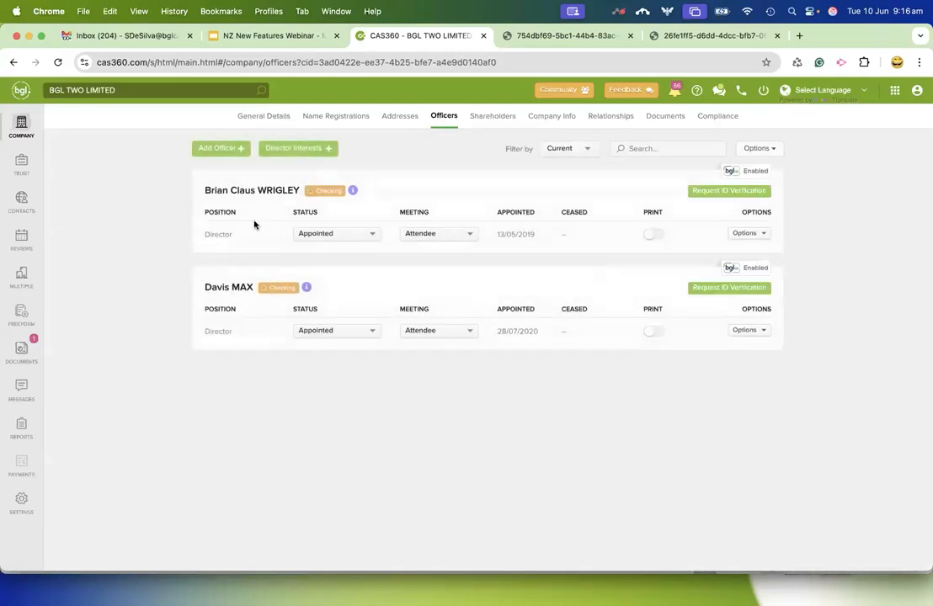
Add an existing contact as a Director of BGL TWO LIMITED by choosing the officer's name and the position, and save.
left_click(222, 149)
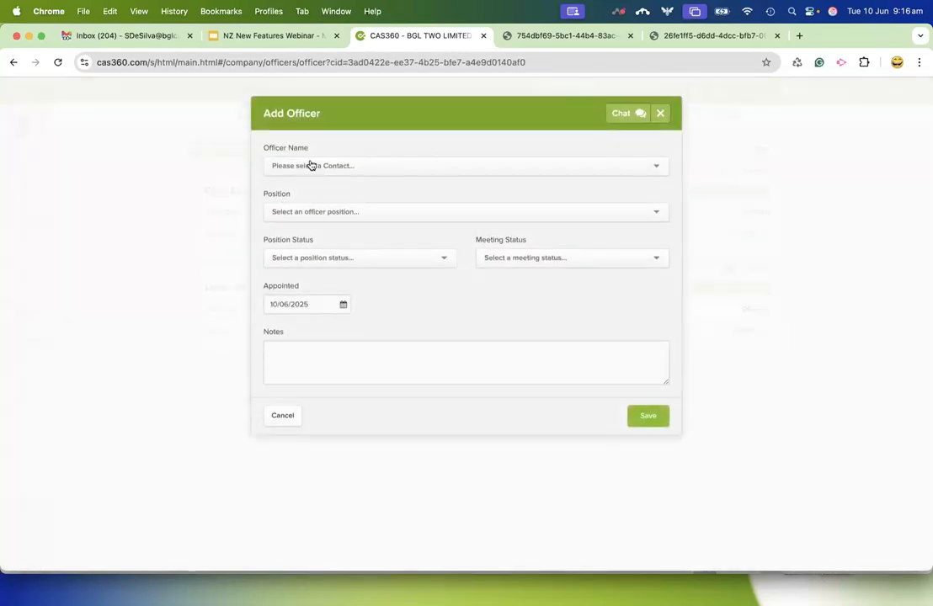
left_click(310, 165)
type("EVER")
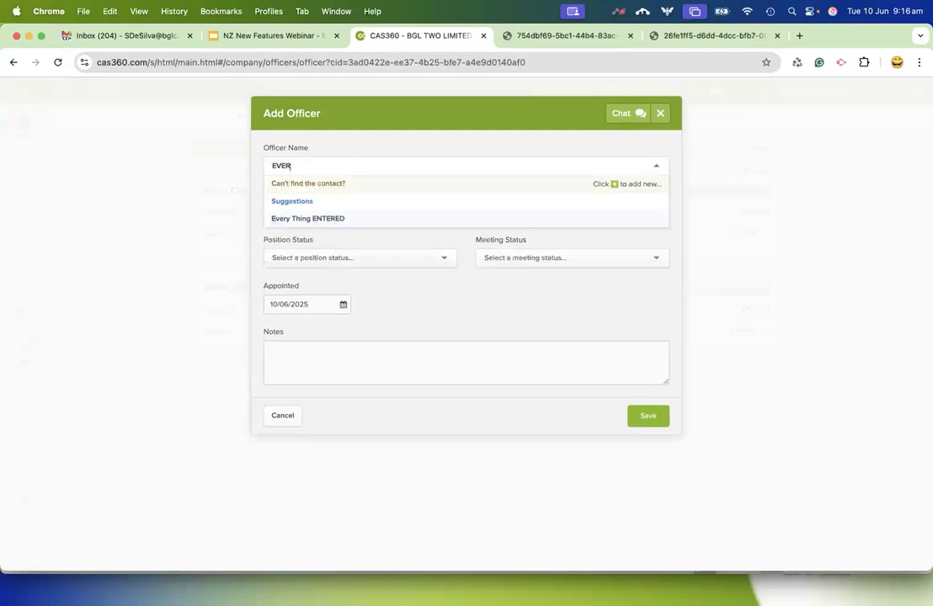
left_click(324, 200)
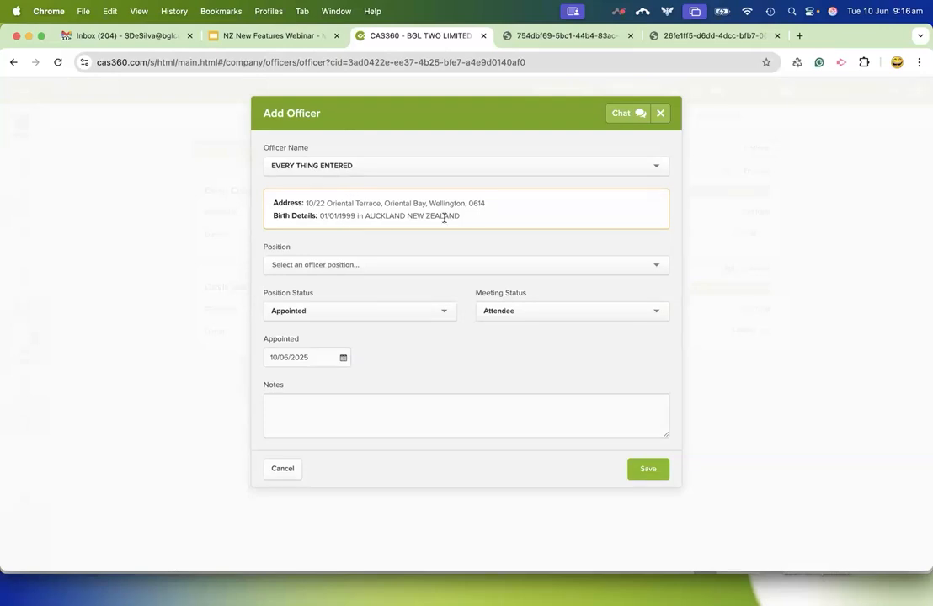
left_click(370, 267)
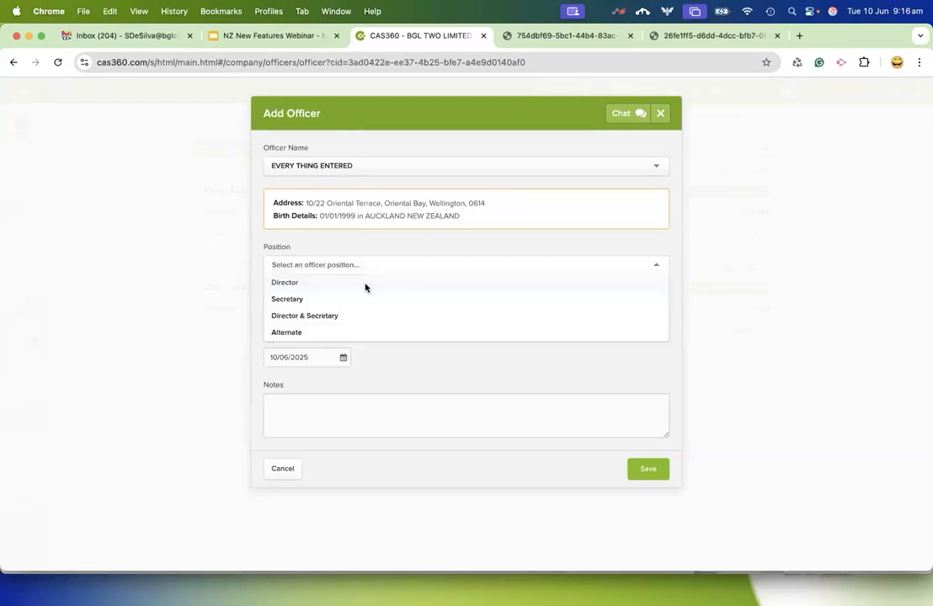
left_click(366, 283)
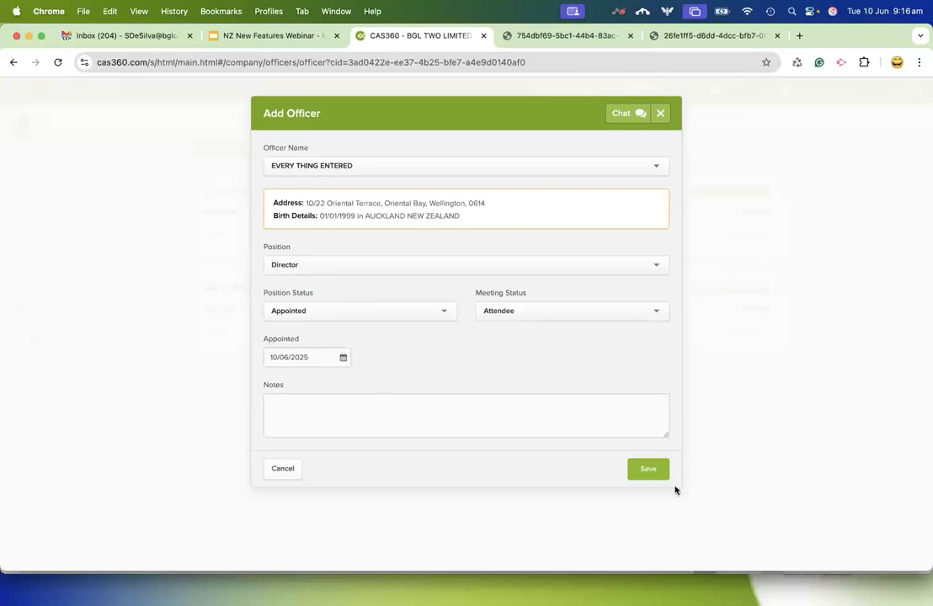
left_click(649, 470)
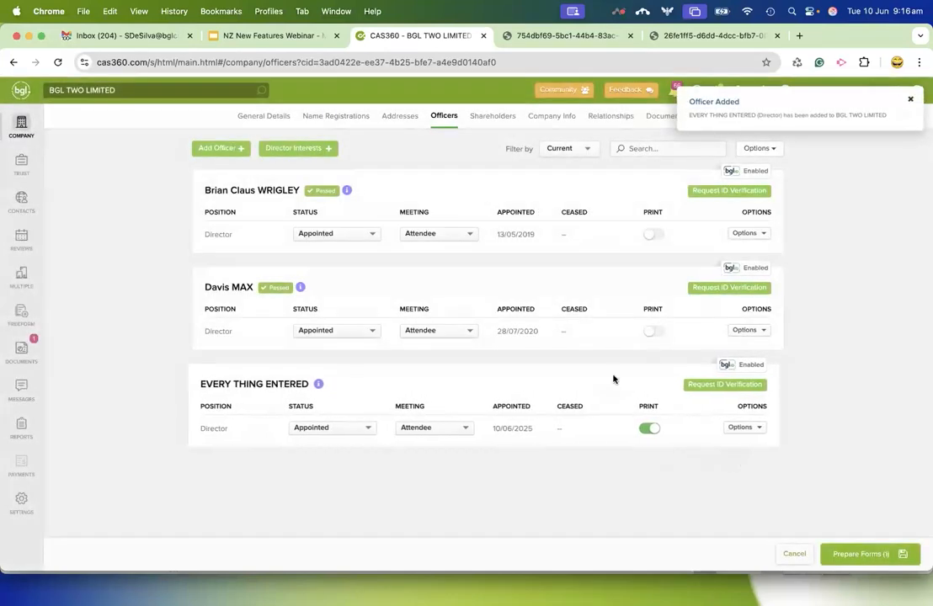
Prepare the officer change forms for the new director, turn off flagging documents for review and download all documents.
left_click(879, 554)
left_click(455, 440)
scroll(546, 339, "down", 3)
scroll(546, 339, "down", 1)
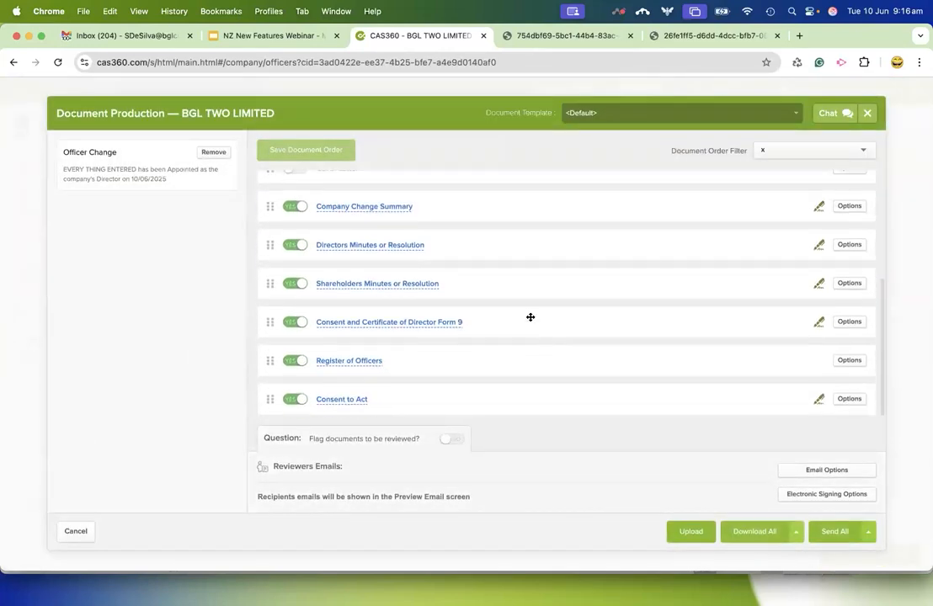
left_click(746, 536)
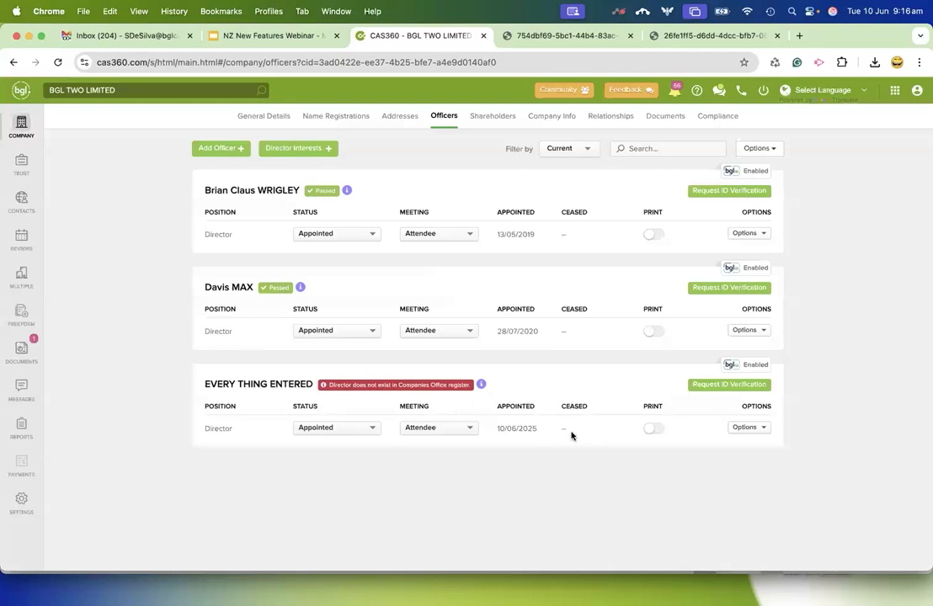
Open the global documents and expand the change under BGL TWO LIMITED's Director Appointment prepared on 10/06/2025.
left_click(21, 355)
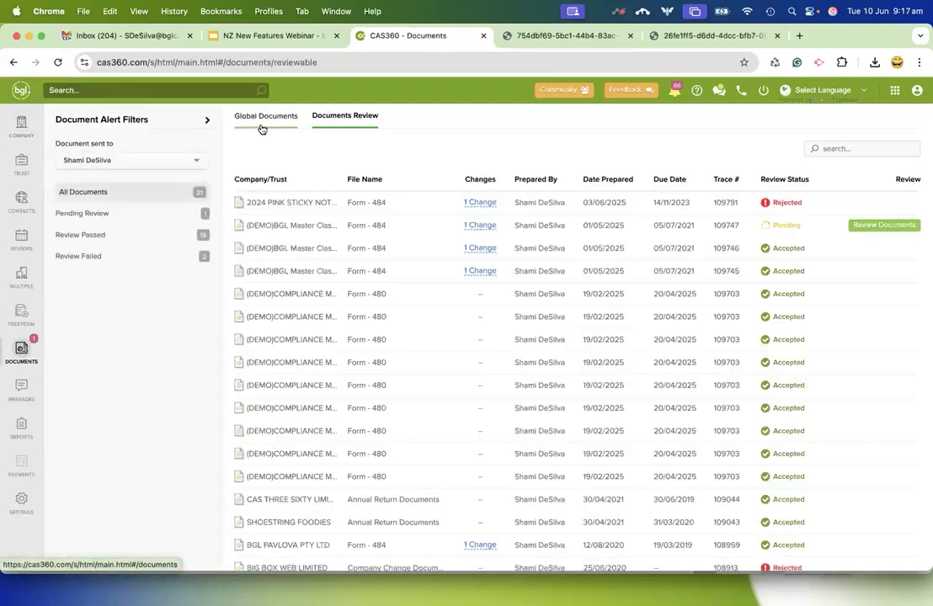
left_click(262, 126)
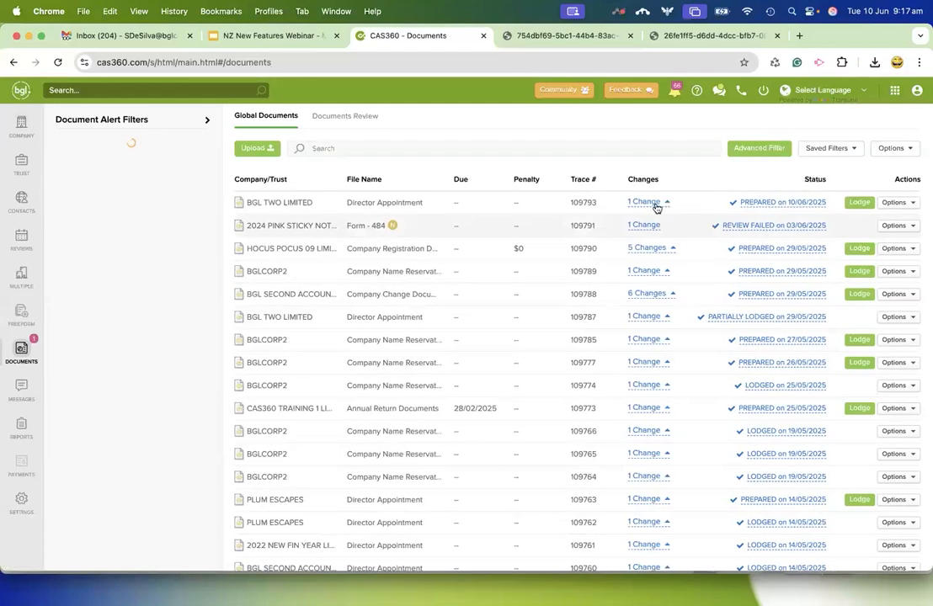
left_click(650, 204)
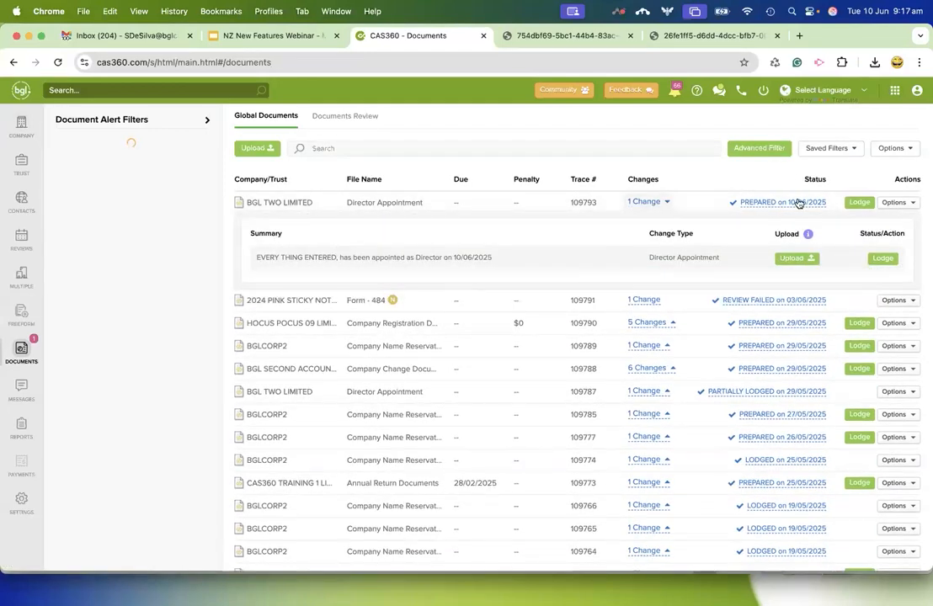
Upload "BGL TWO LIMITED - Company Change Documents - 109793.pdf" as the Consent to Act and lodge the director appointment.
left_click(795, 257)
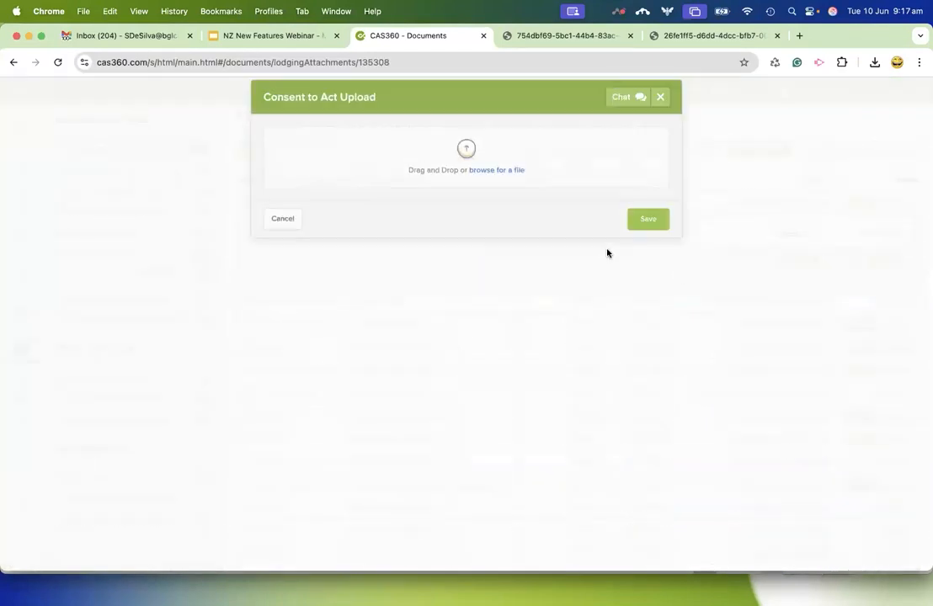
left_click(508, 170)
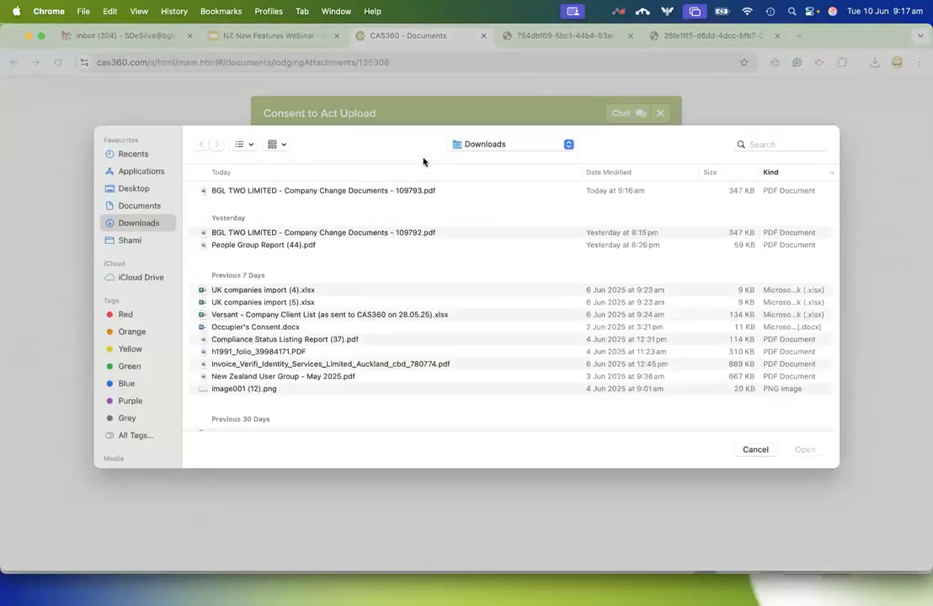
double_click(396, 191)
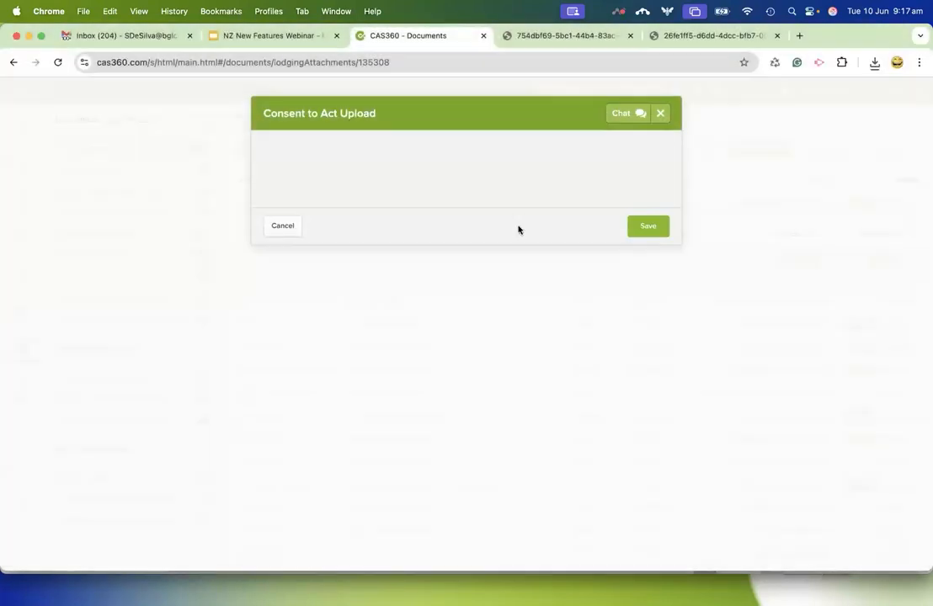
left_click(648, 227)
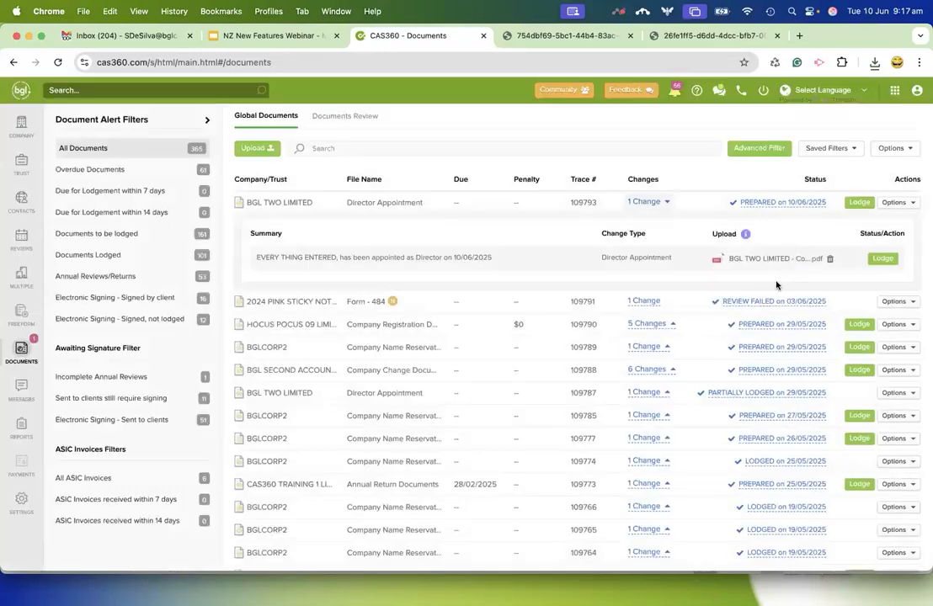
left_click(859, 204)
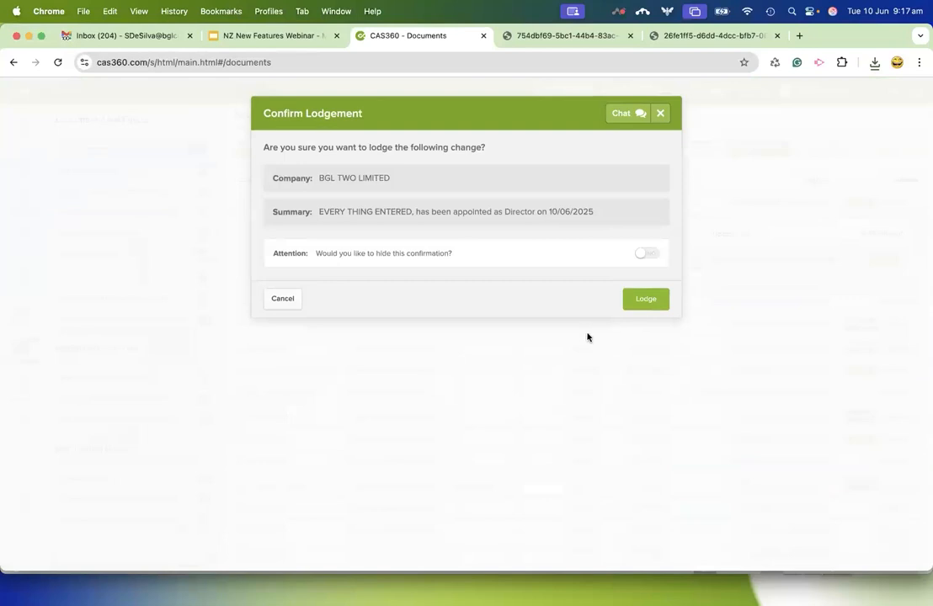
left_click(650, 301)
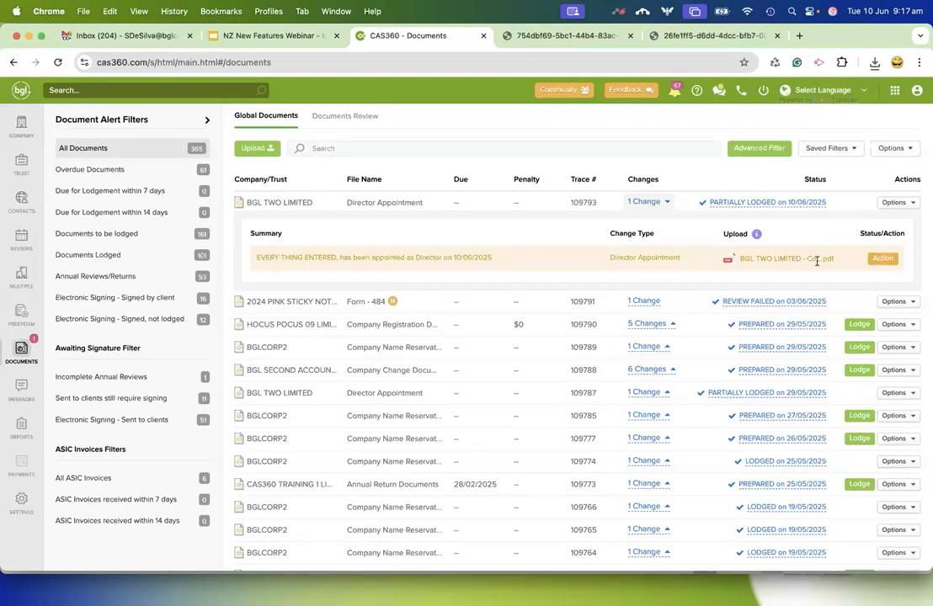
Examine the director disqualification check, toggle that the appointee is not the identified person, close without proceeding and return to the company list.
left_click(882, 260)
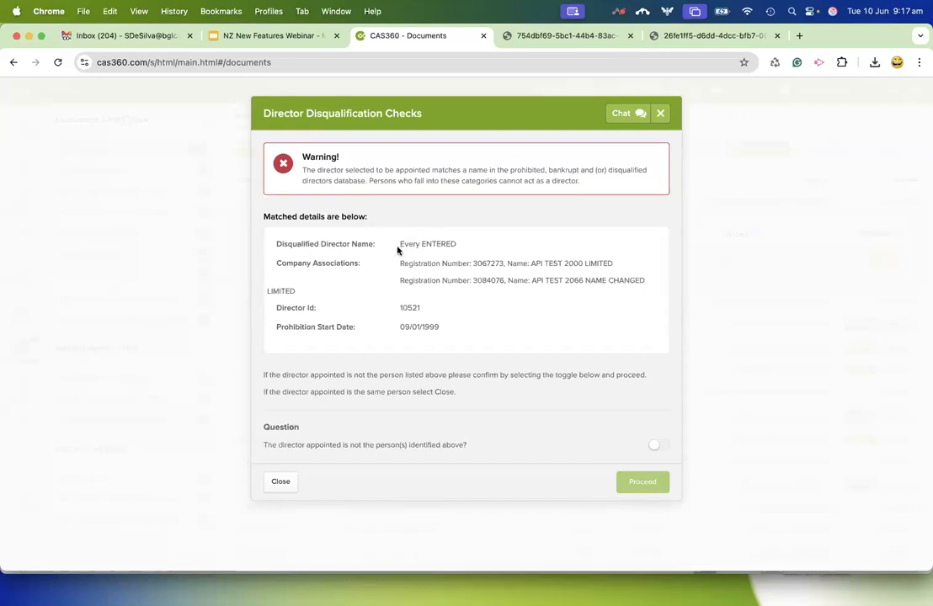
left_click_drag(397, 249, 476, 248)
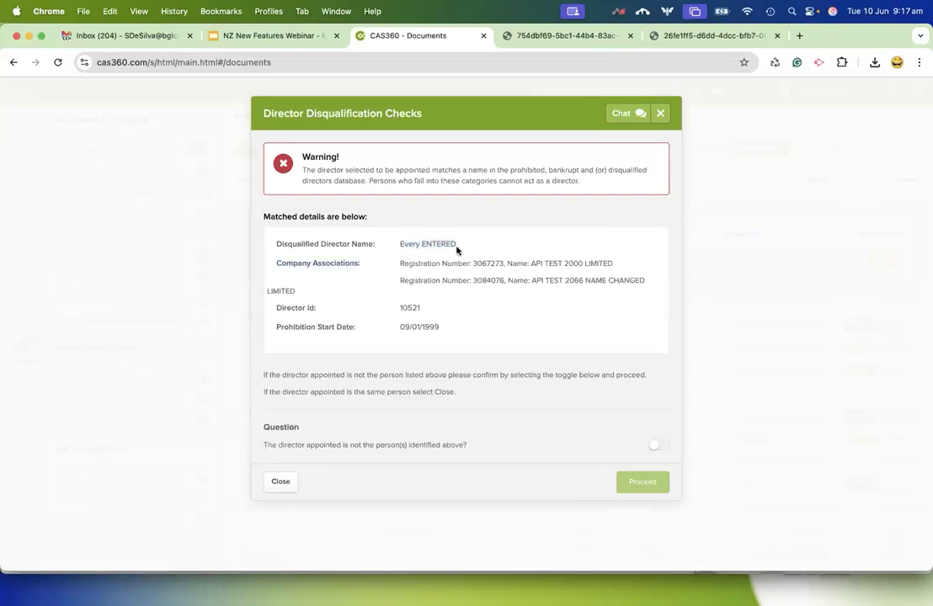
left_click(400, 247)
left_click(657, 446)
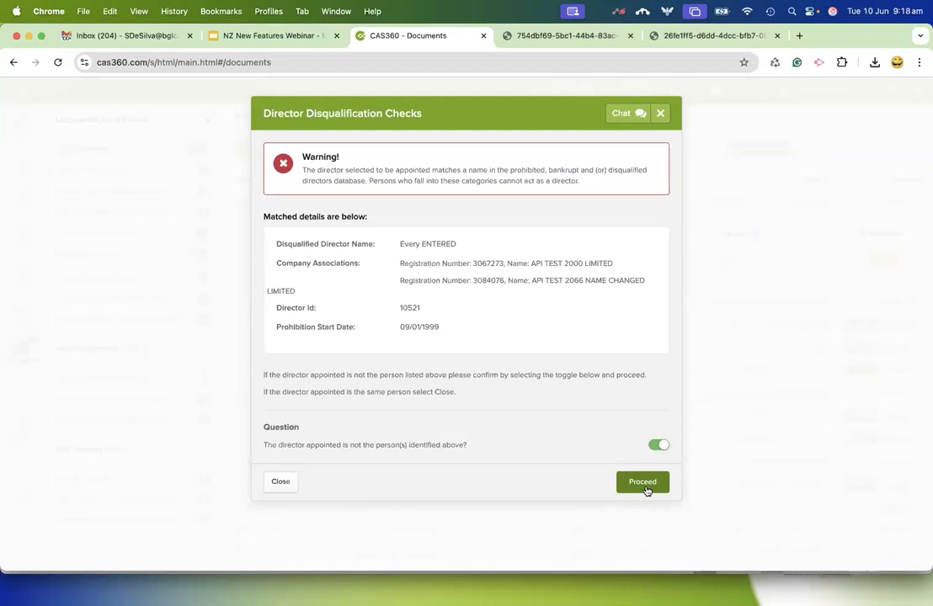
left_click(282, 484)
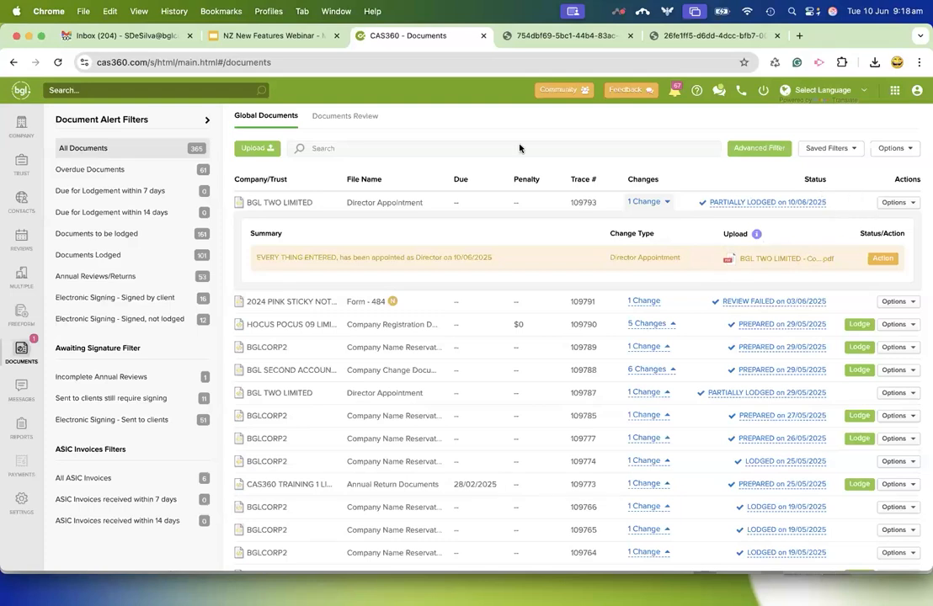
left_click(19, 125)
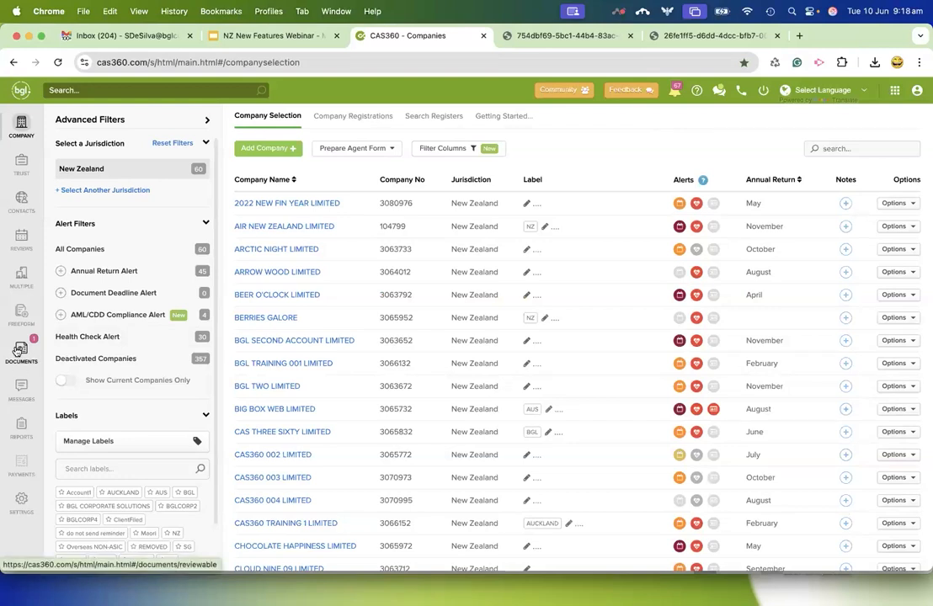
Open BGL TWO LIMITED's pending disqualification check from the notifications, toggle that the director is not the identified person, and close without proceeding.
left_click(674, 96)
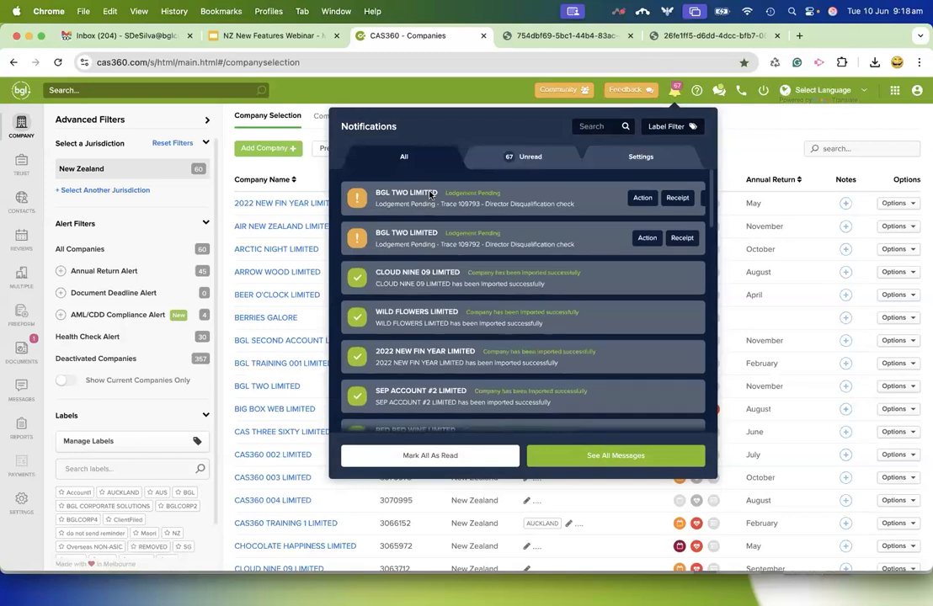
mouse_move(431, 194)
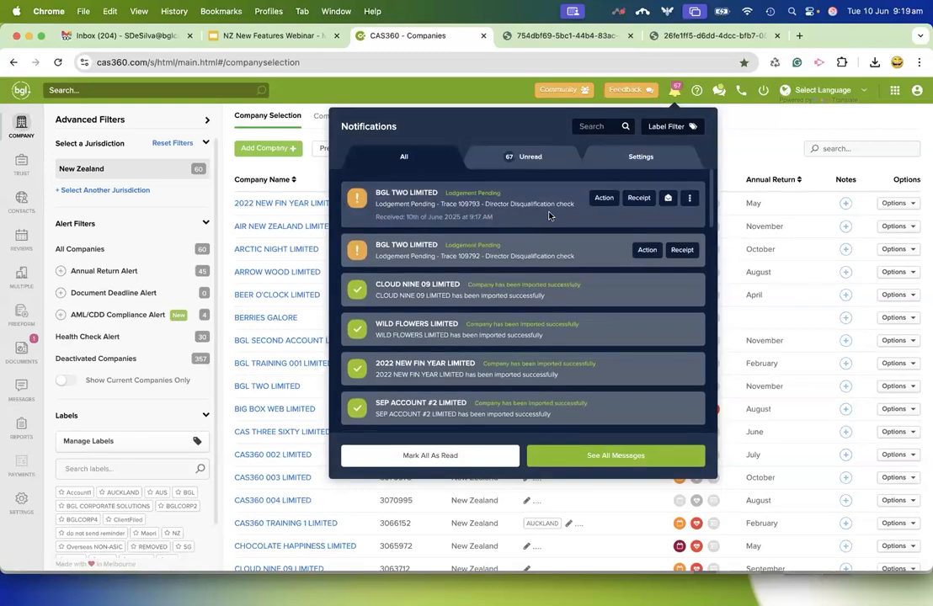
left_click(604, 198)
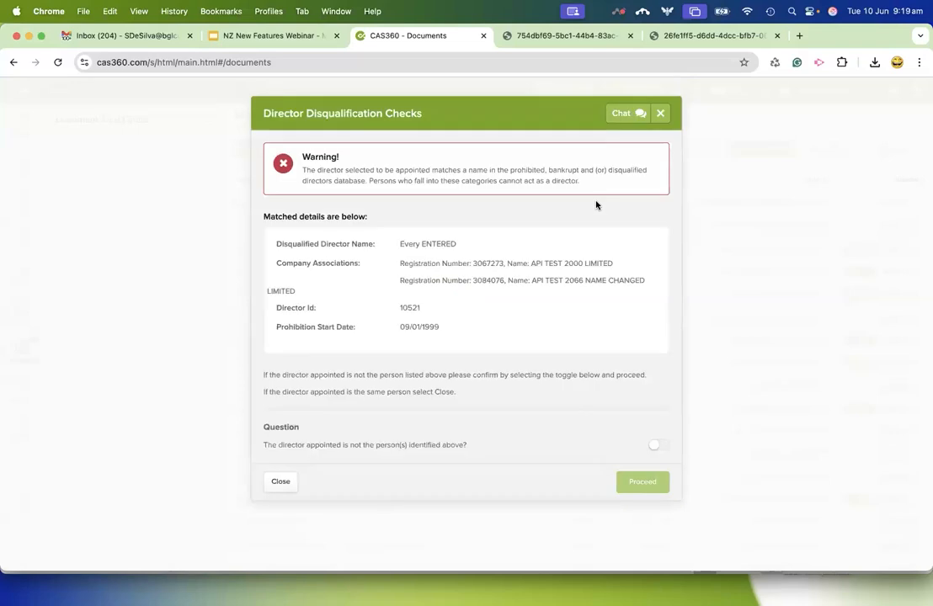
left_click(655, 444)
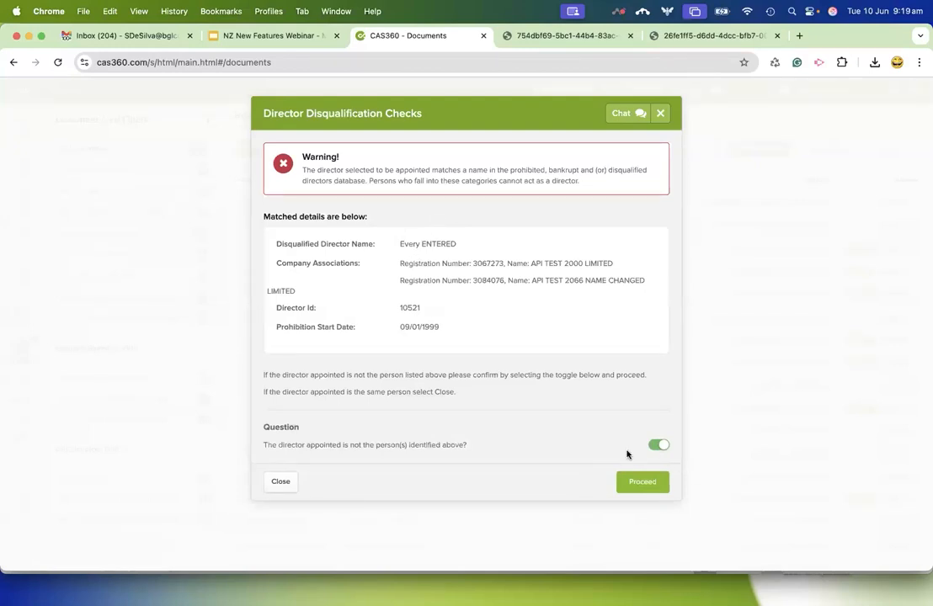
left_click(280, 482)
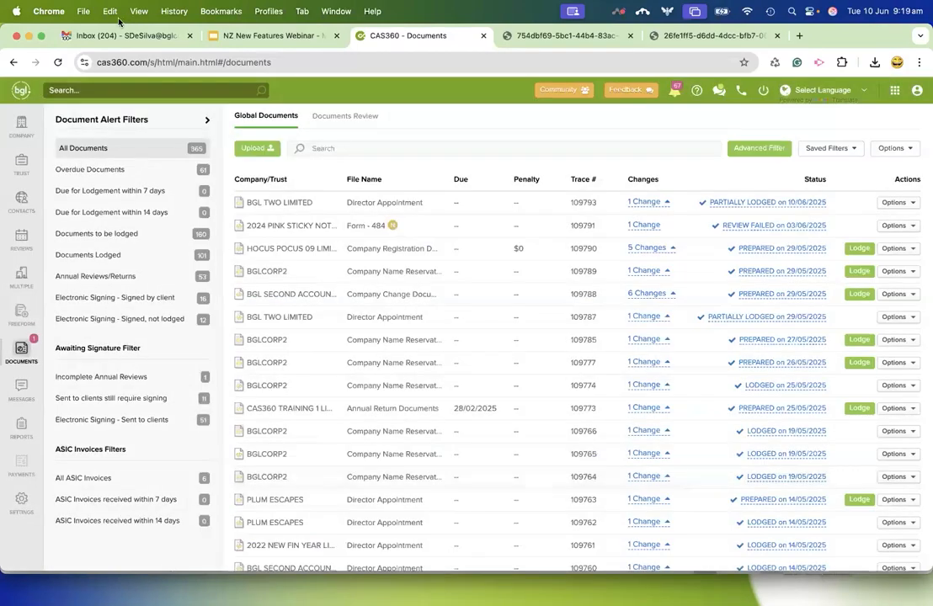
Find BGL TWO LIMITED, prepare officer change forms for the director appointed on 10/06/2025 and turn off flagging documents for review.
type("bgl two")
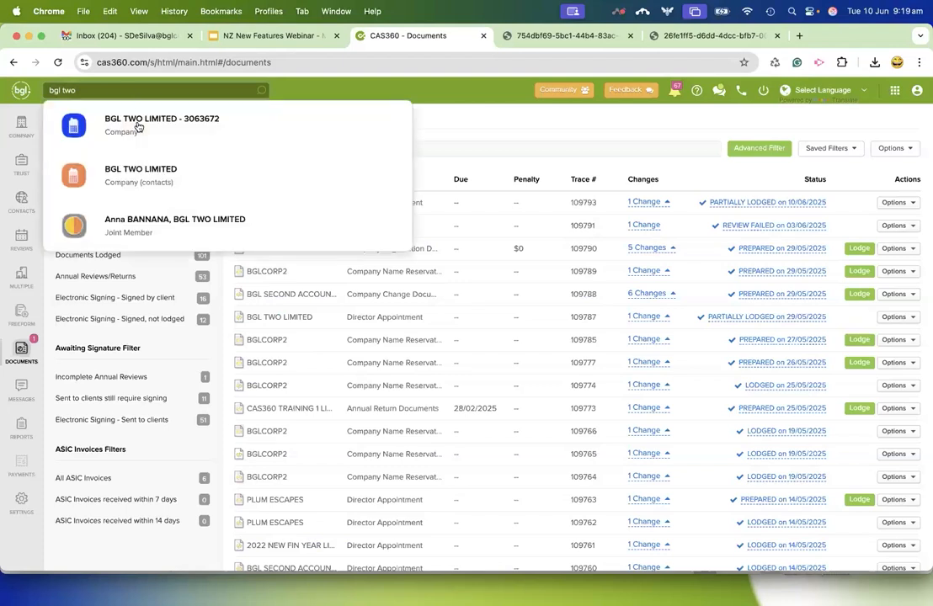
left_click(137, 126)
left_click(444, 118)
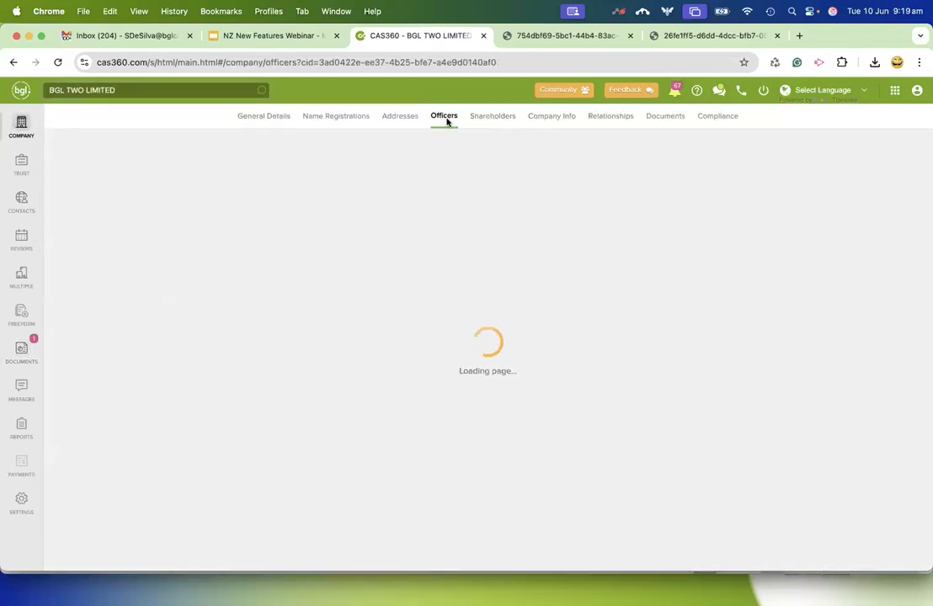
left_click(654, 429)
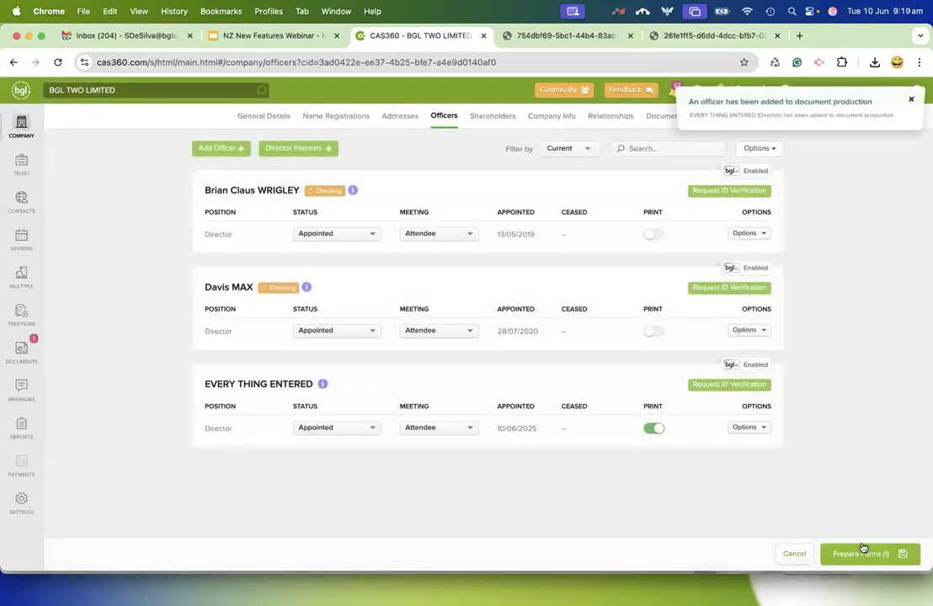
left_click(867, 553)
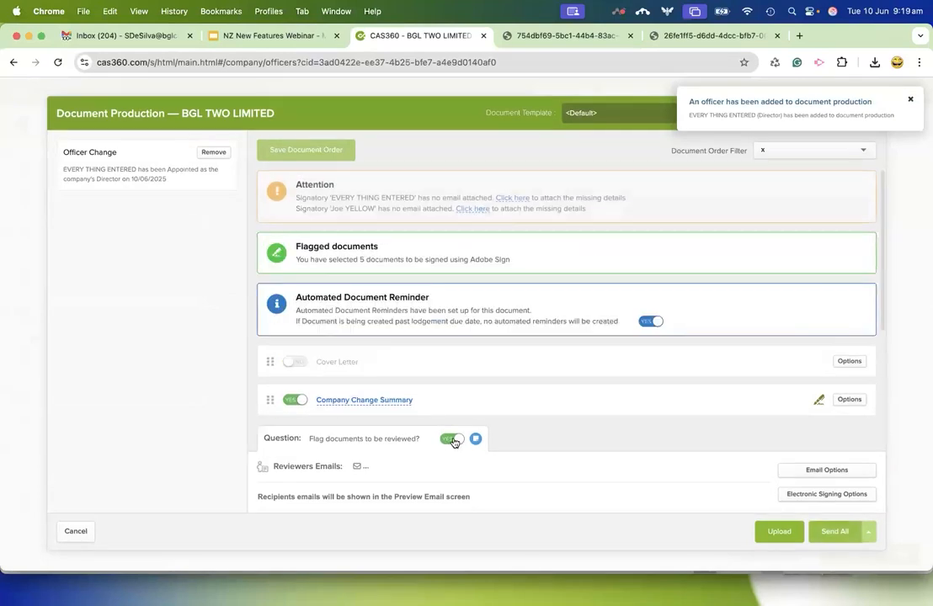
left_click(450, 438)
Preview the Company Change Summary, examine its officer details and declaration section, and return to document production.
scroll(479, 331, "down", 3)
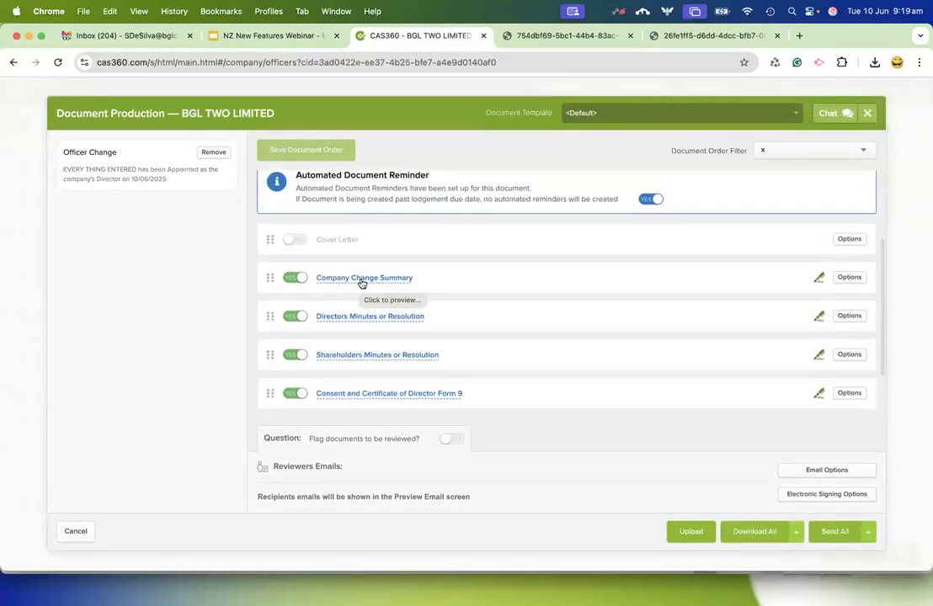
left_click(360, 284)
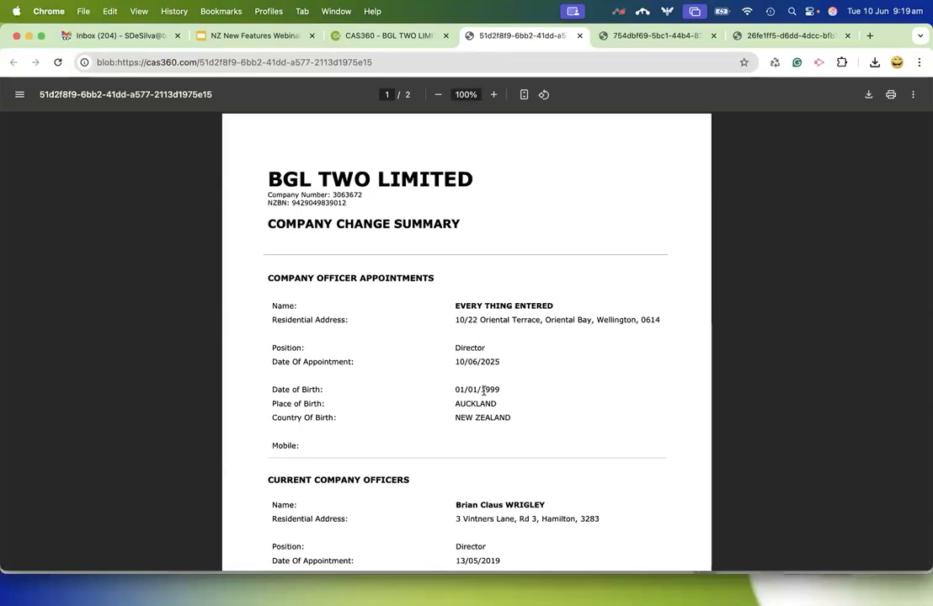
scroll(483, 389, "down", 5)
scroll(483, 391, "down", 10)
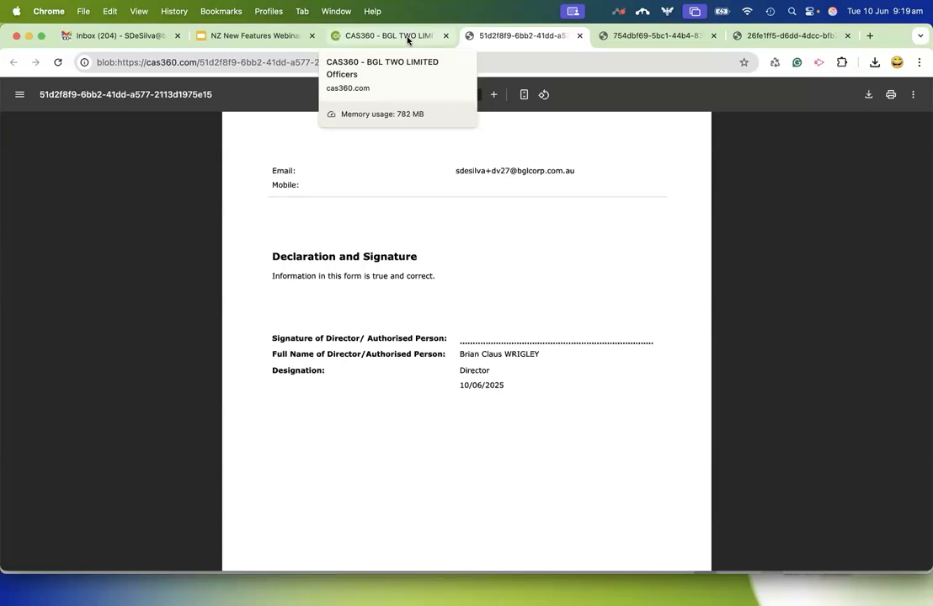
scroll(501, 188, "up", 10)
scroll(501, 188, "down", 10)
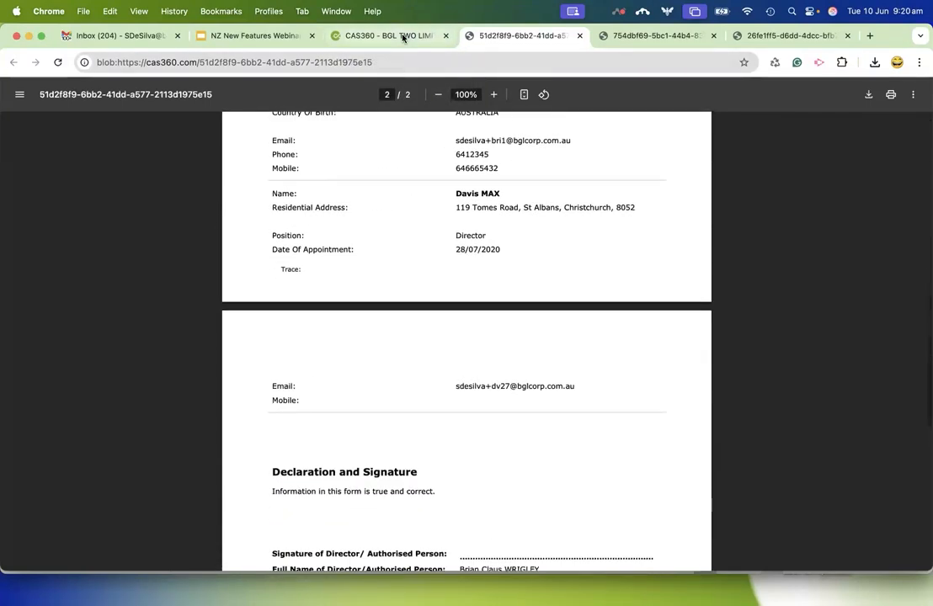
left_click(402, 38)
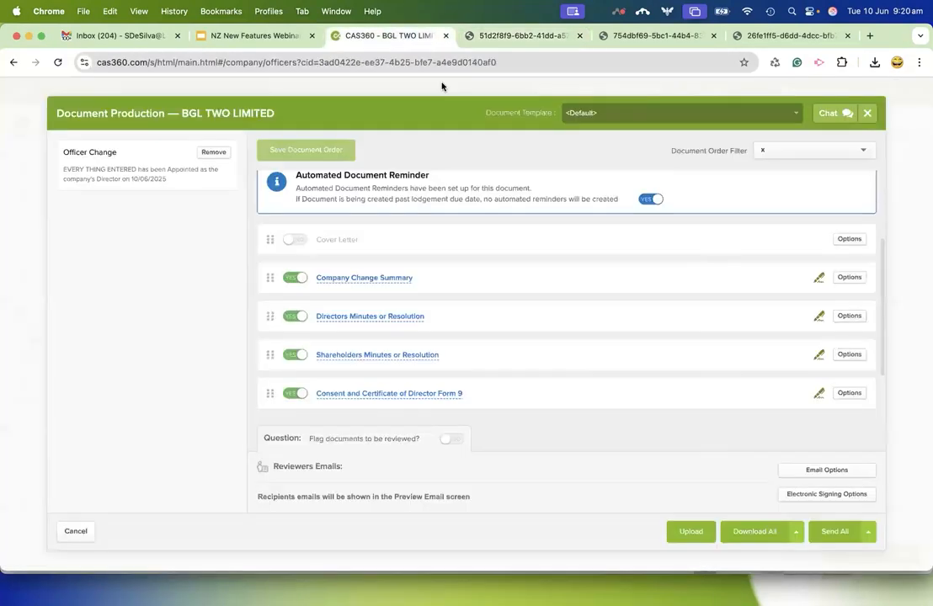
Set the Company Change Summary to be signed by all directors and save its settings.
left_click(849, 277)
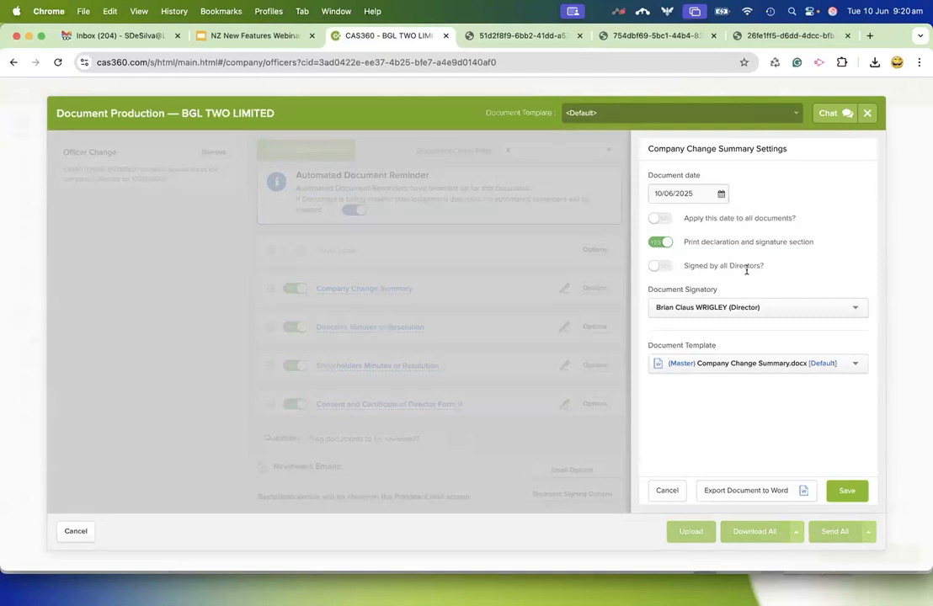
left_click(662, 266)
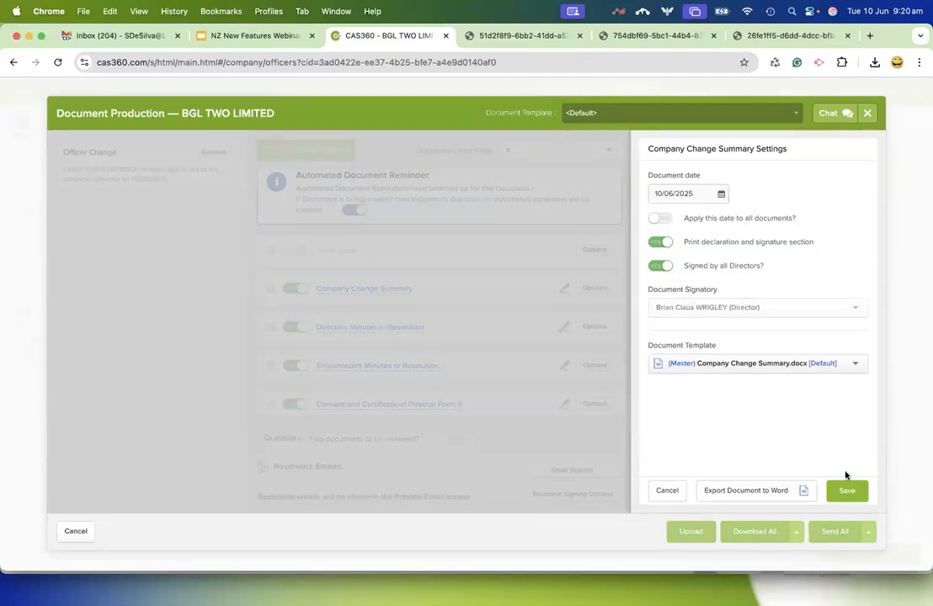
left_click(849, 491)
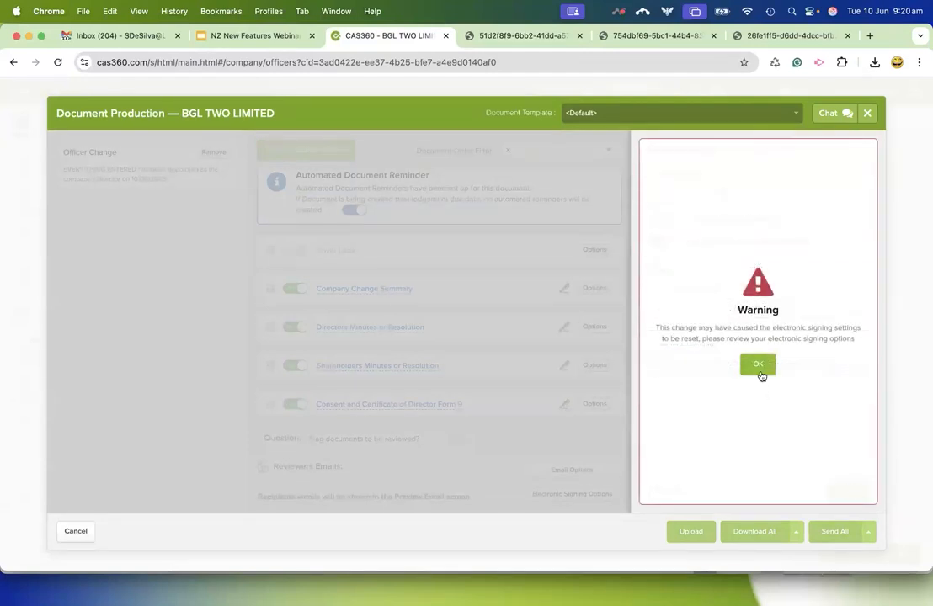
left_click(760, 372)
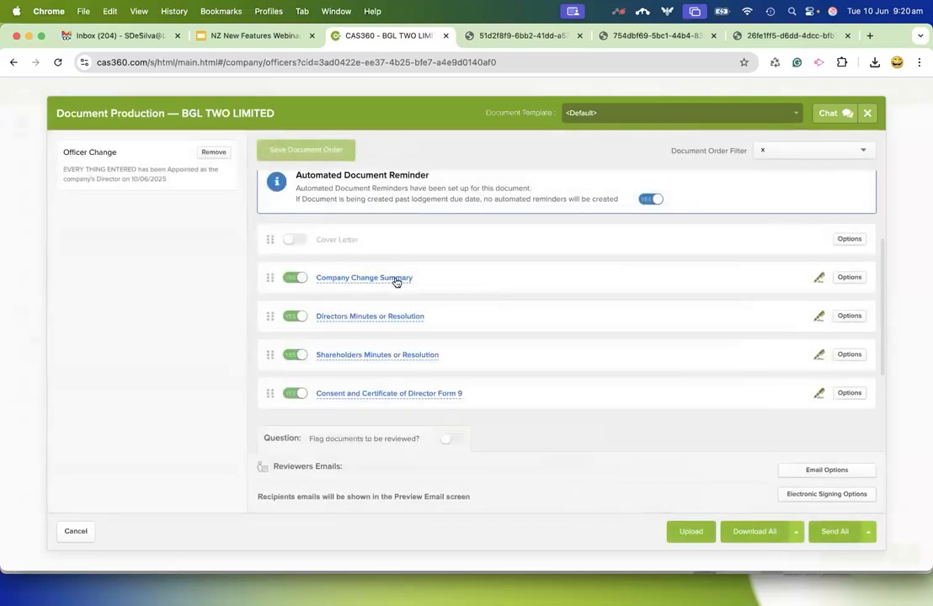
Preview the signature blocks in the updated Company Change Summary, close all document previews and cancel document production.
left_click(396, 280)
scroll(528, 375, "down", 10)
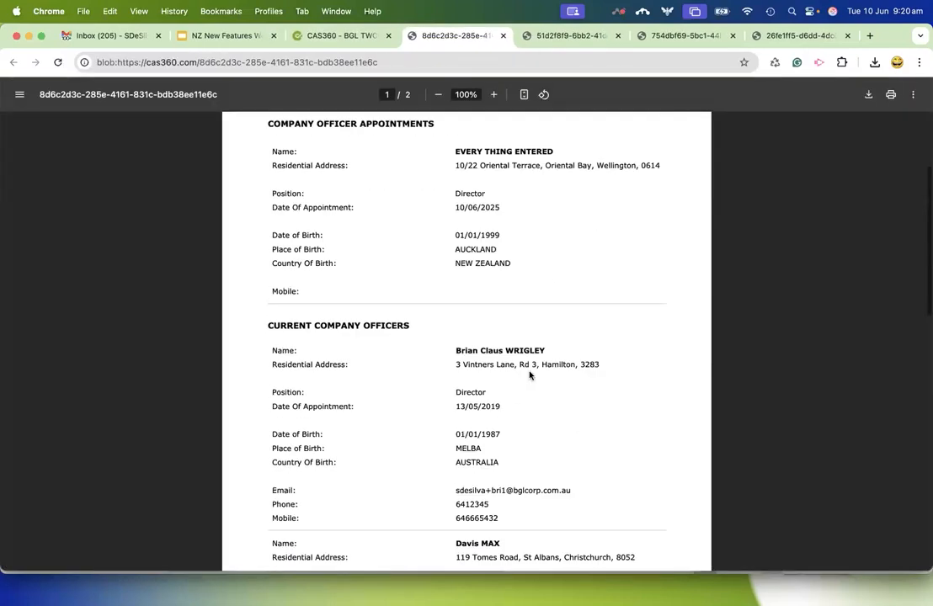
scroll(531, 374, "down", 5)
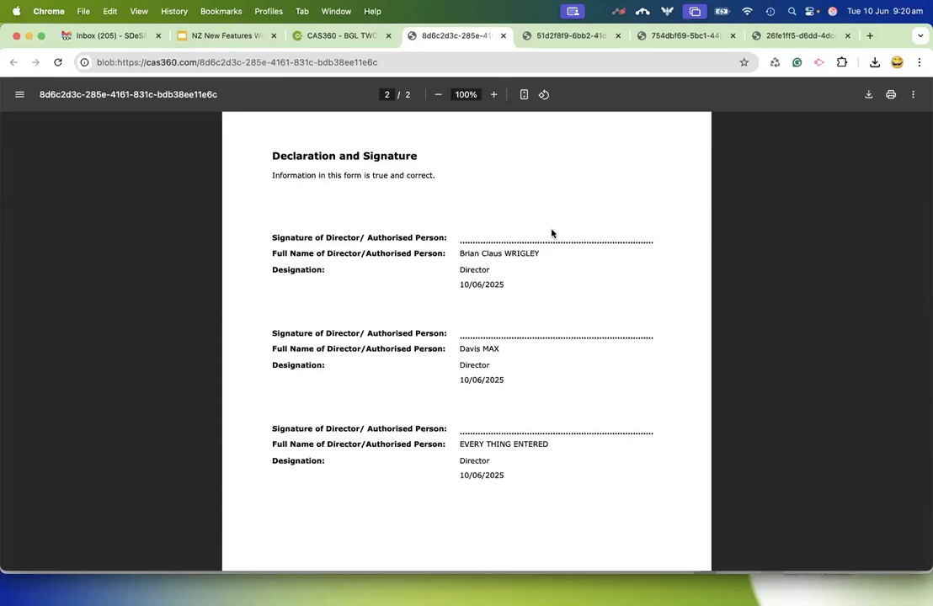
left_click(503, 35)
left_click(505, 35)
left_click(504, 36)
left_click(505, 35)
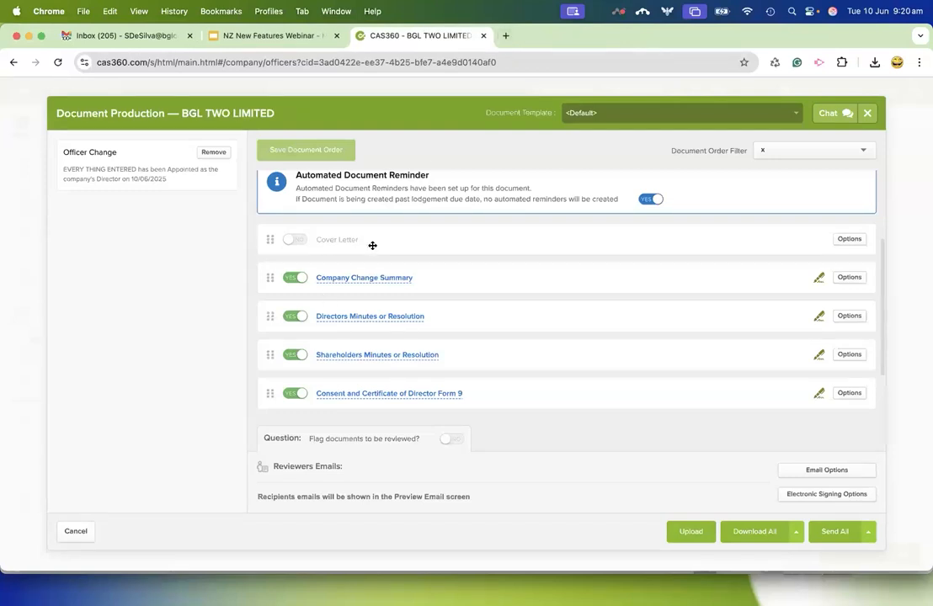
left_click(76, 532)
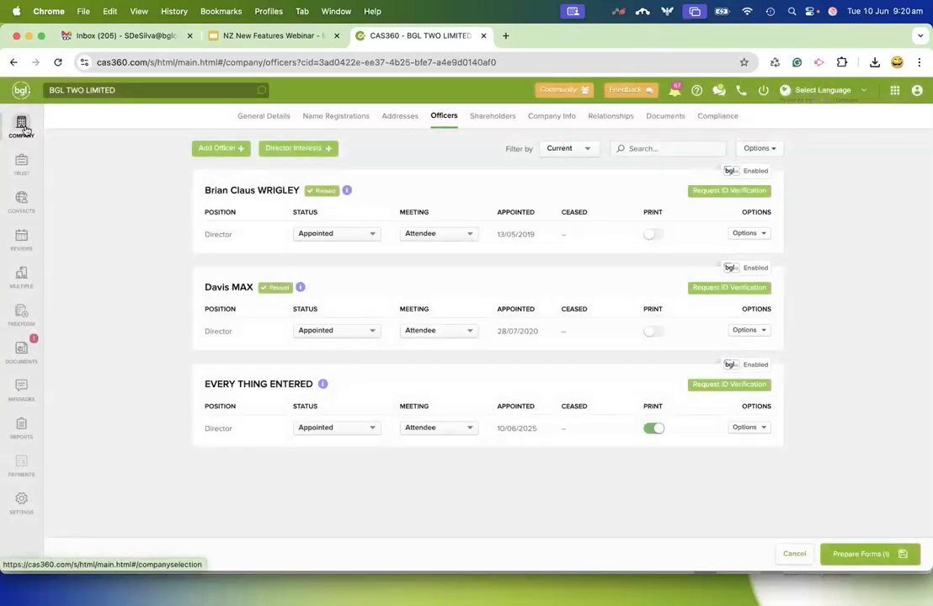
Filter the company list by the AUCKLAND label, clear the filter and view the labels in the trust list.
left_click(22, 128)
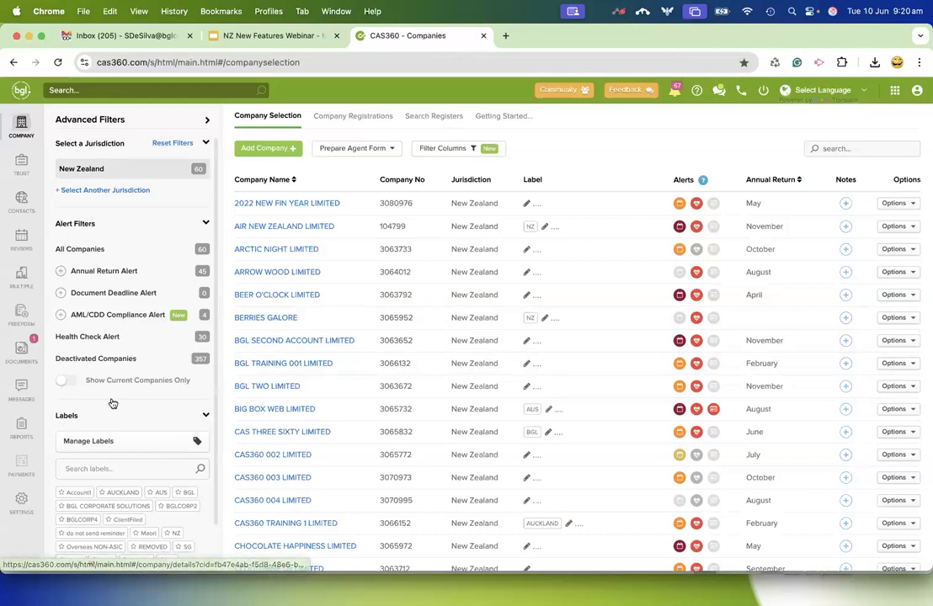
scroll(113, 404, "down", 1)
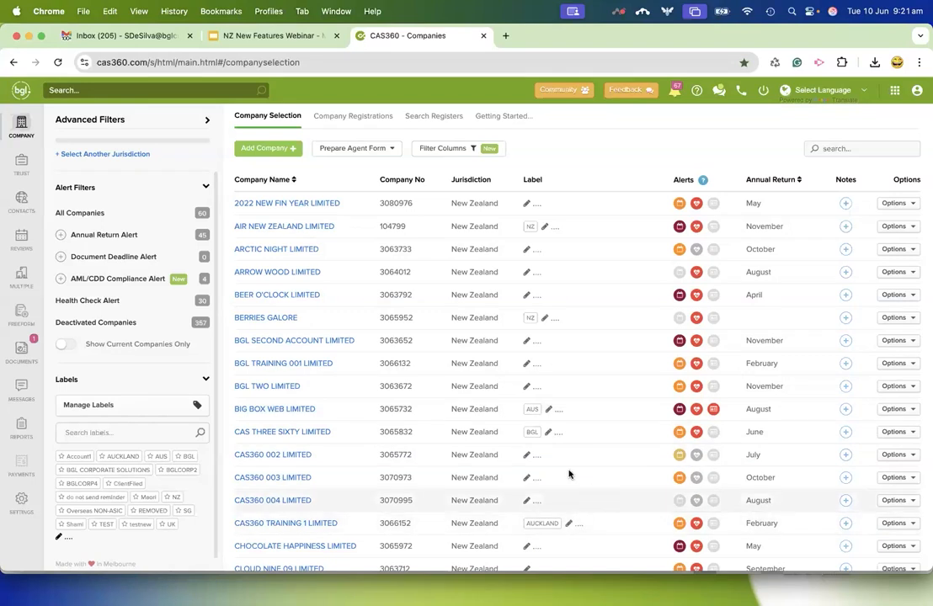
left_click(122, 455)
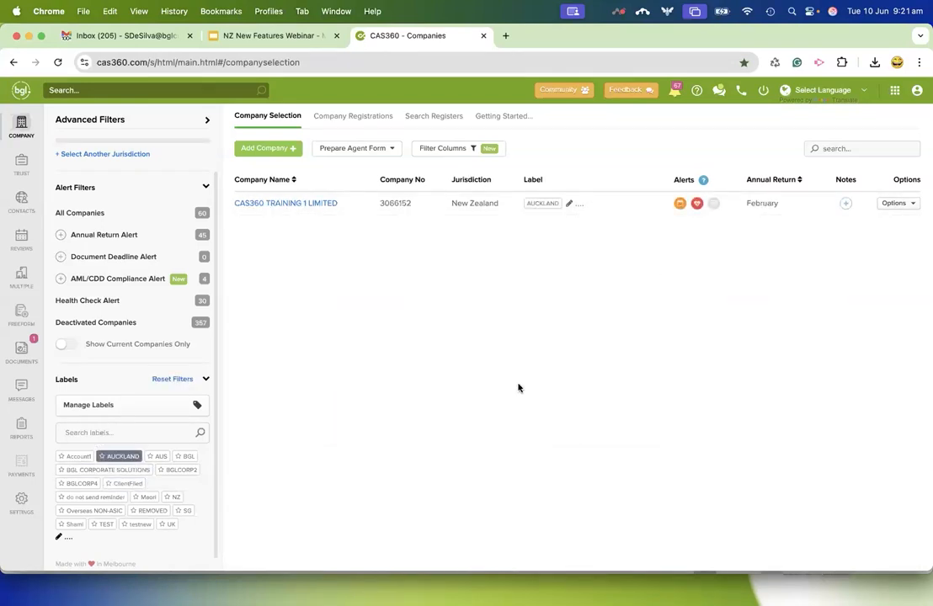
left_click(130, 456)
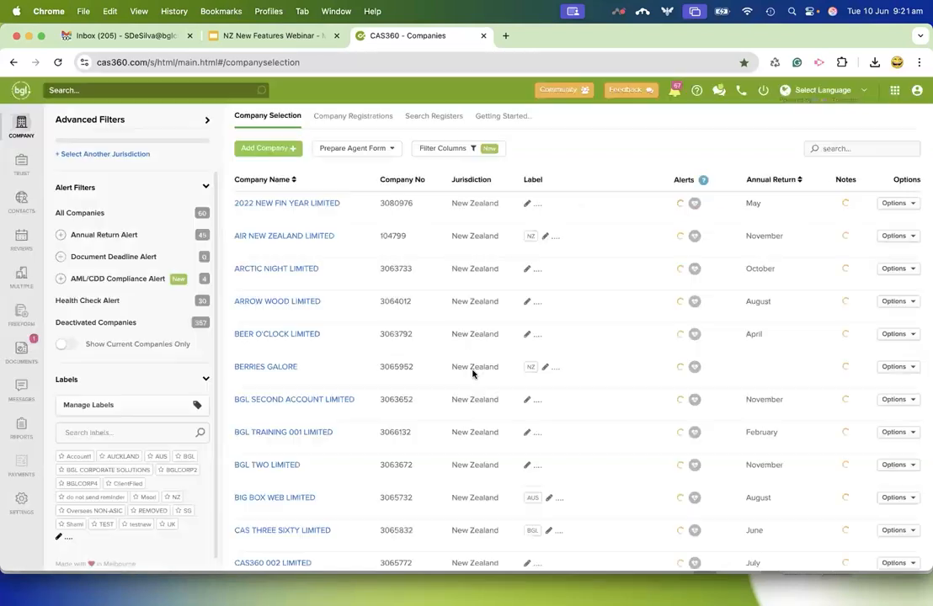
scroll(553, 439, "down", 3)
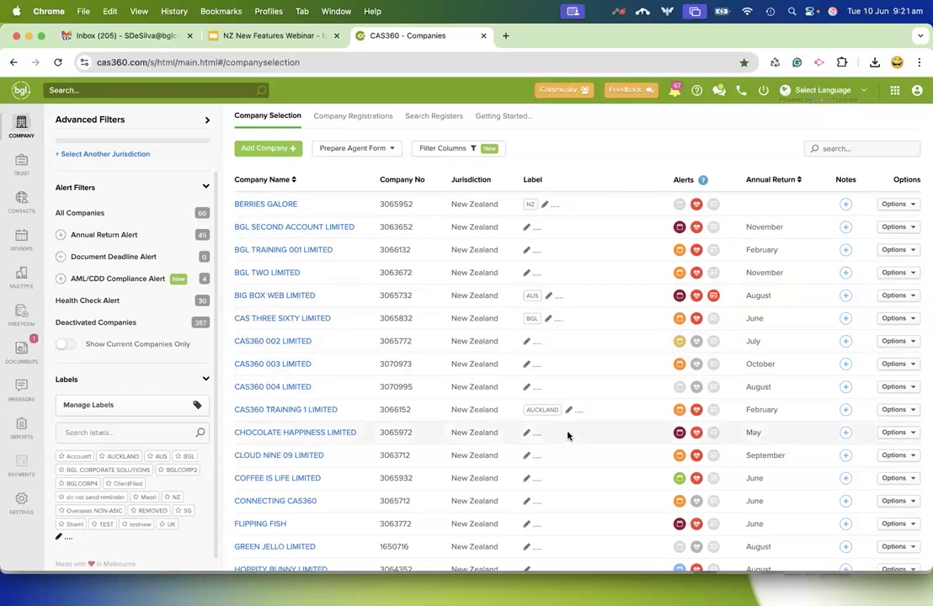
left_click(22, 167)
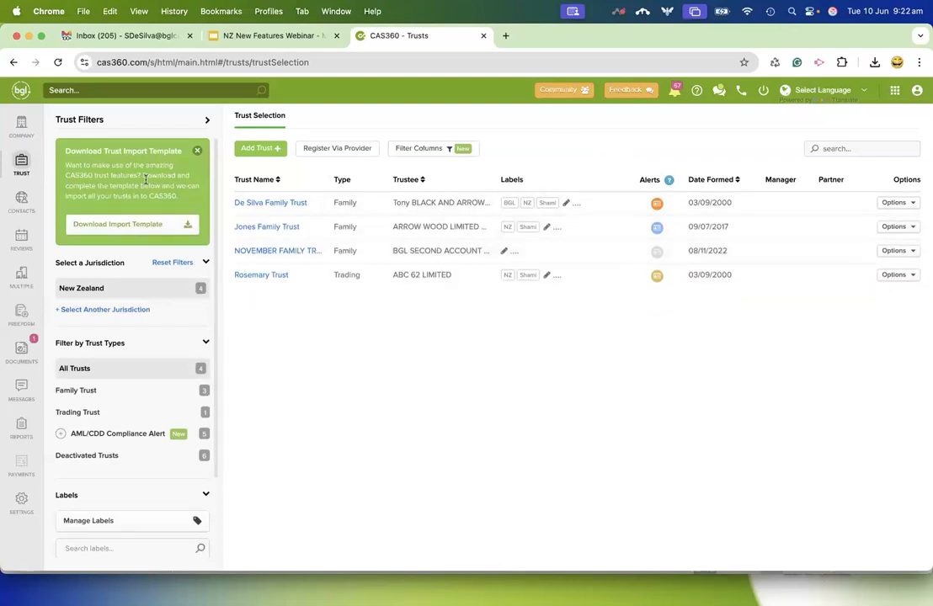
Start a new individual in the global contacts, enter the first name and surname, and select an existing New Zealand address.
left_click(22, 202)
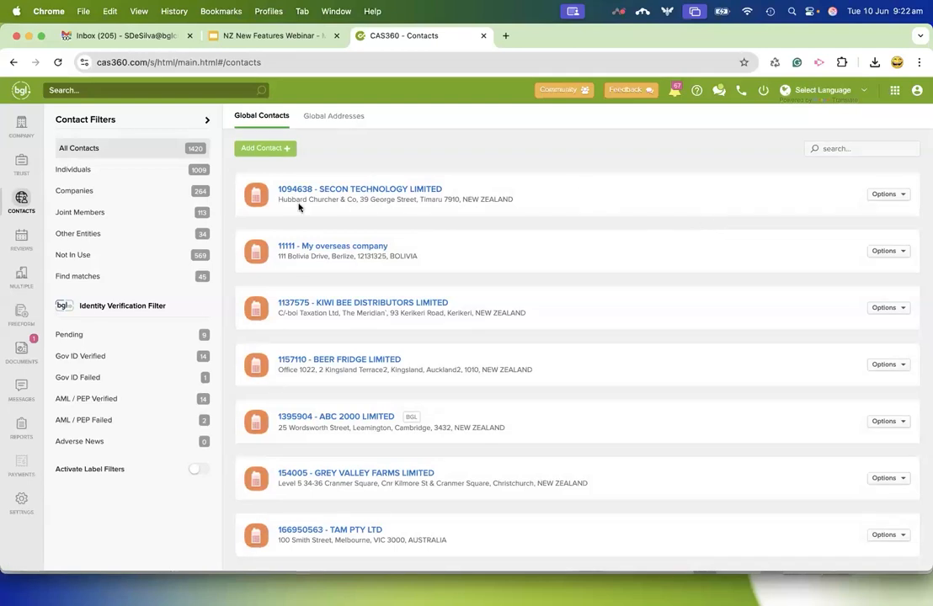
left_click(251, 148)
left_click(279, 171)
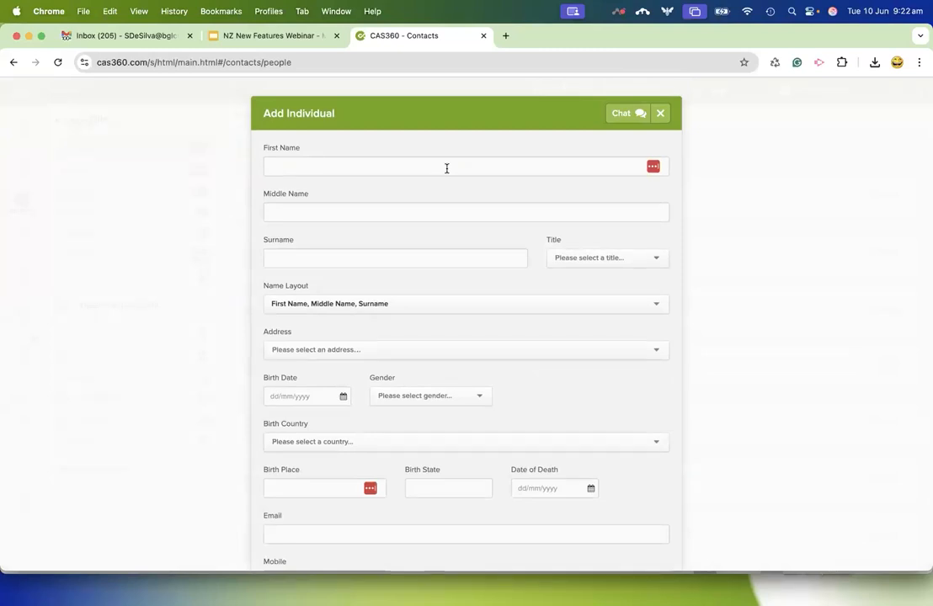
left_click(446, 169)
type("BUSY")
key("Tab")
key("Tab")
type("BEE")
left_click(437, 349)
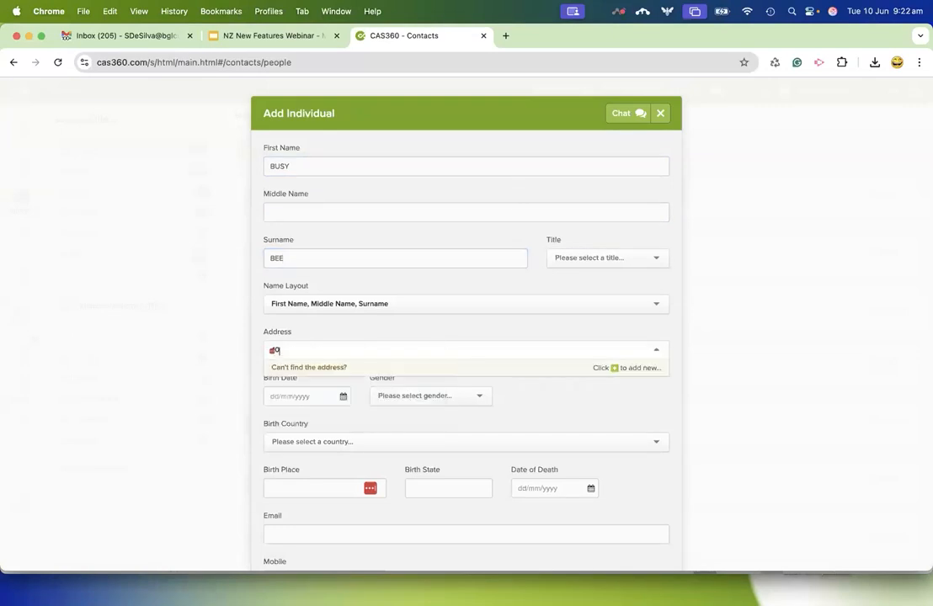
left_click(464, 450)
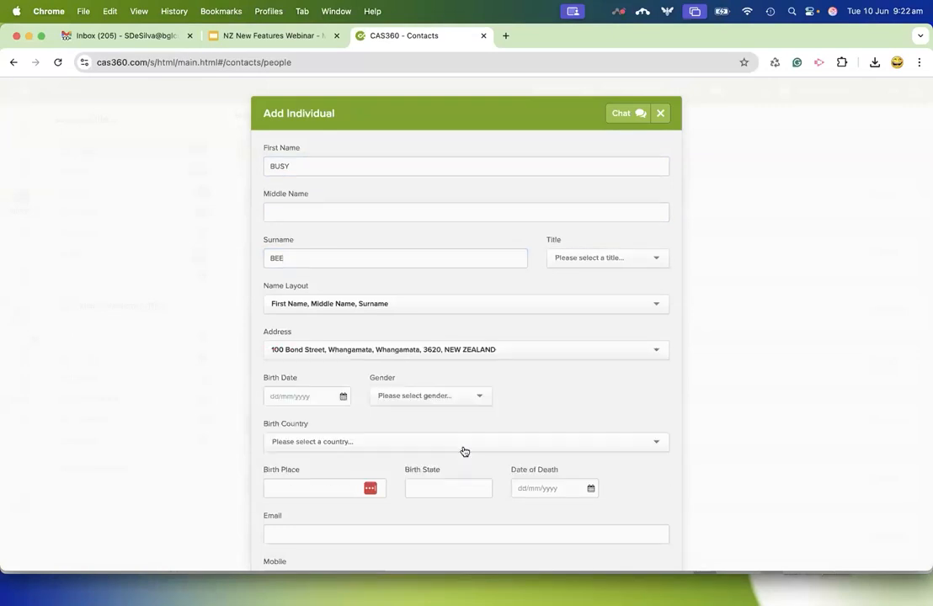
Assign the BGL label to the new individual contact.
scroll(410, 394, "down", 3)
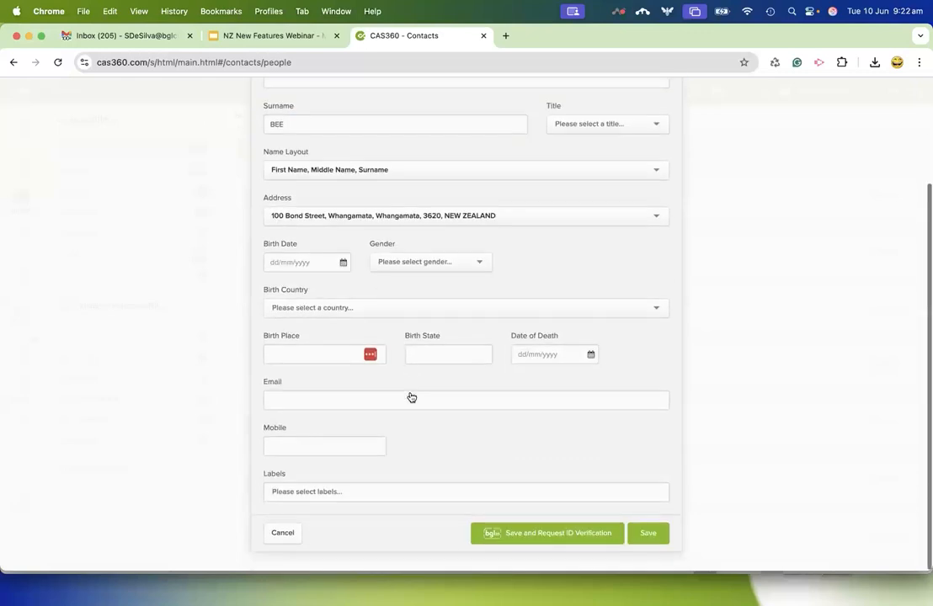
left_click(311, 493)
type("bgl")
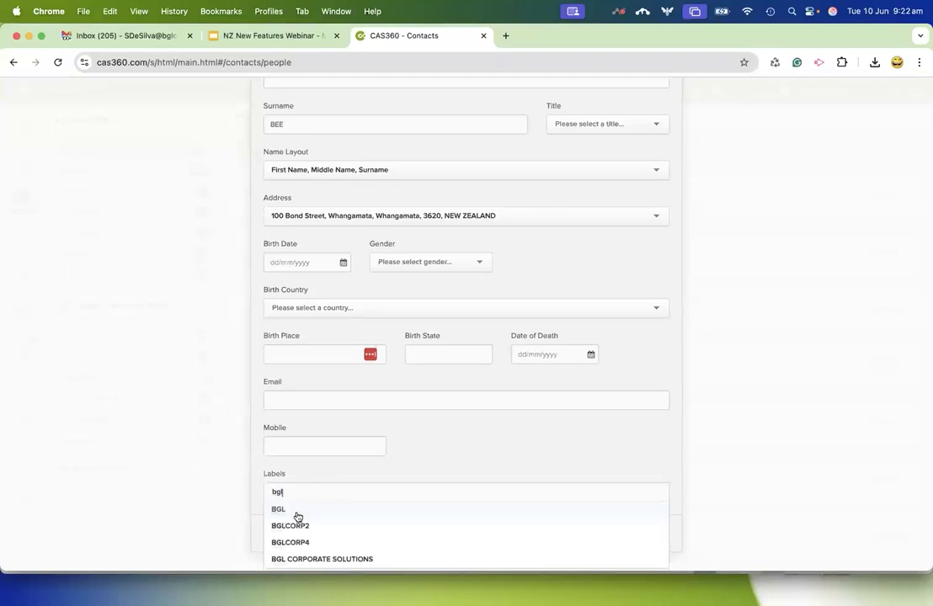
left_click(296, 515)
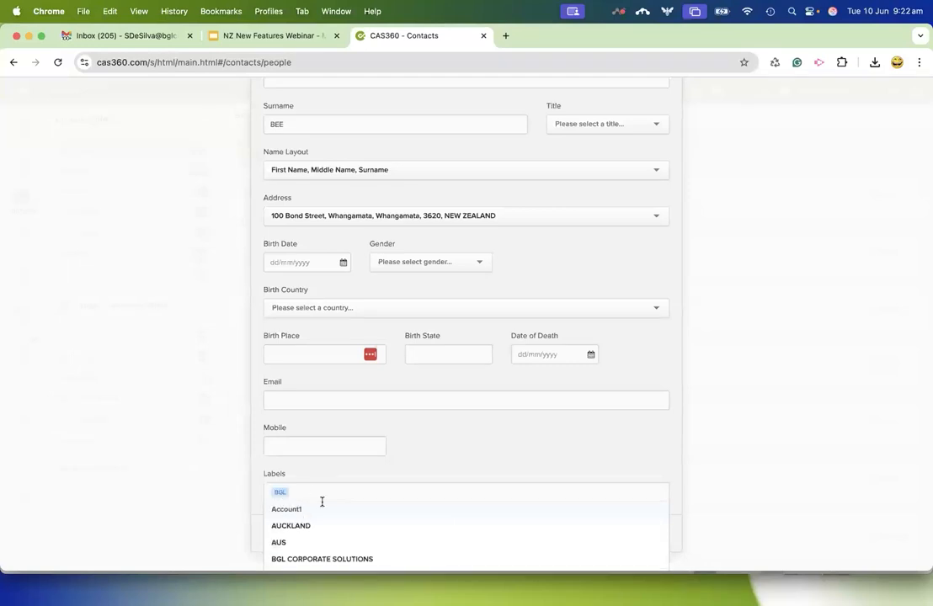
Assign the existing label bearing a staff member's first name as a second label on the new contact and save the contact.
type("SHAMI")
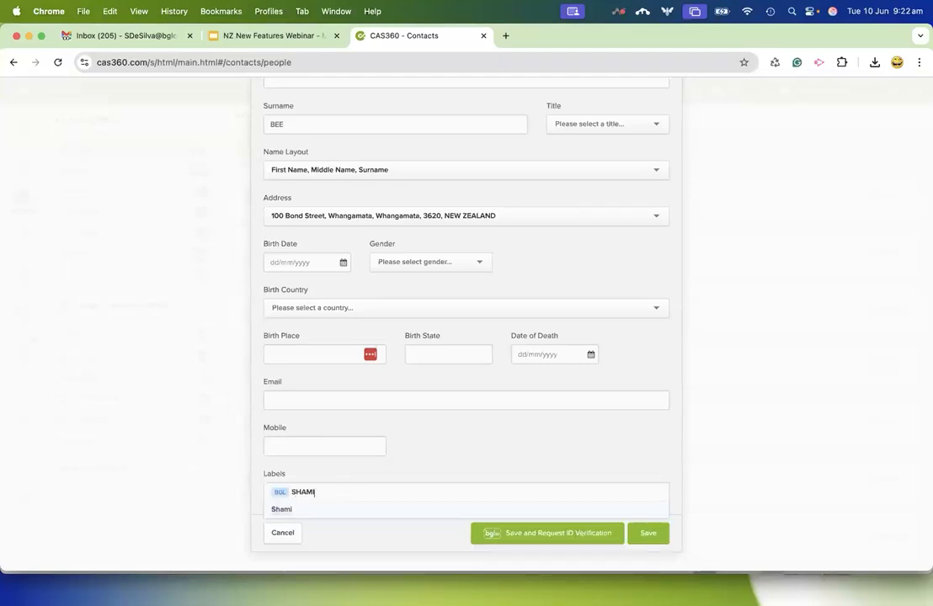
left_click(311, 508)
left_click(441, 468)
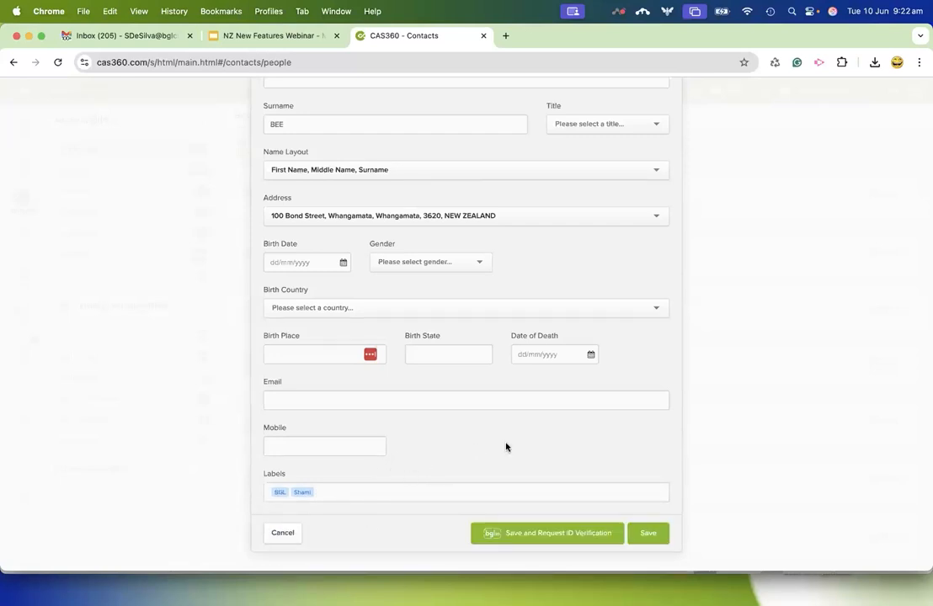
left_click(650, 535)
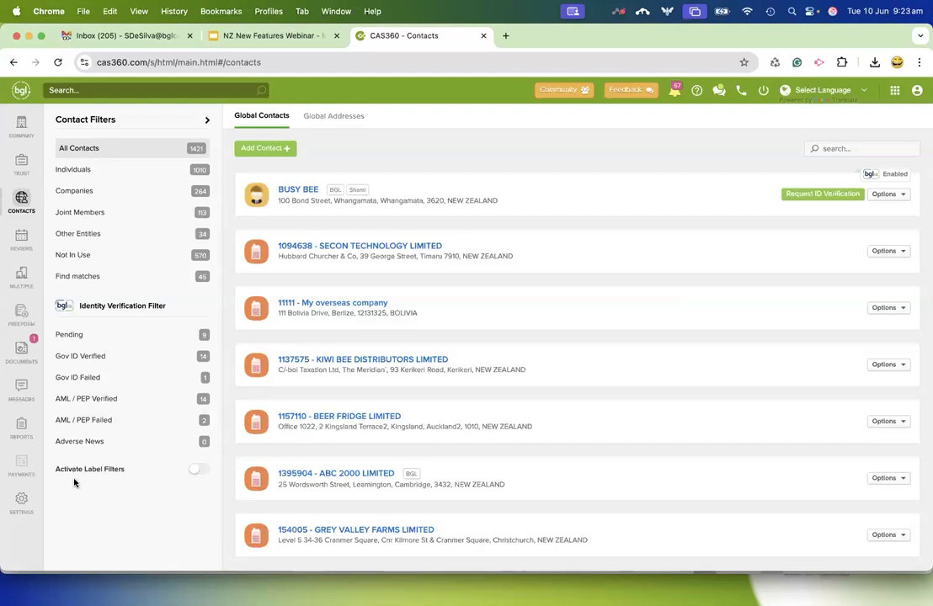
Activate label filters in the contacts, filter the list by BGL and the staff-name label, and review the matching contacts.
left_click(196, 469)
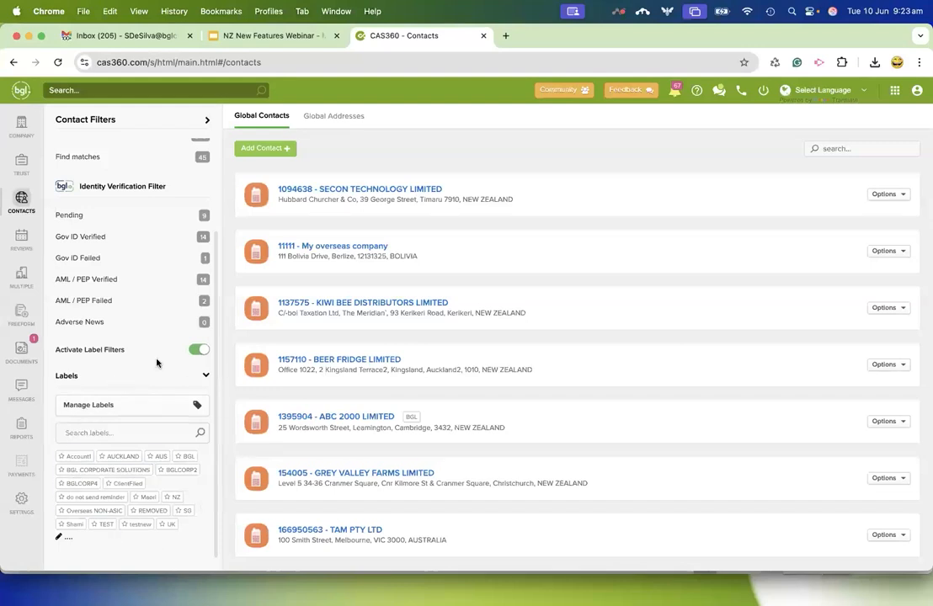
left_click(190, 457)
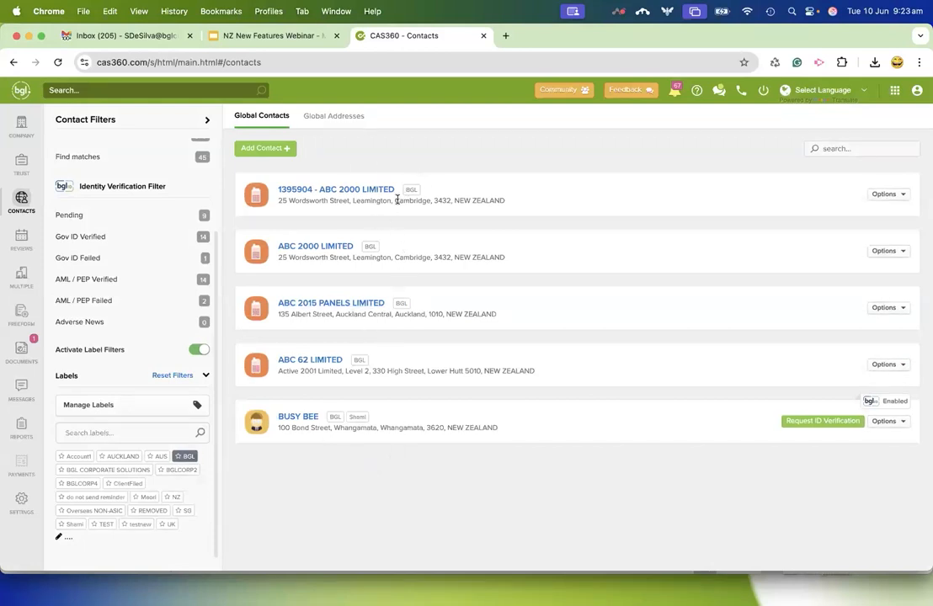
left_click(75, 524)
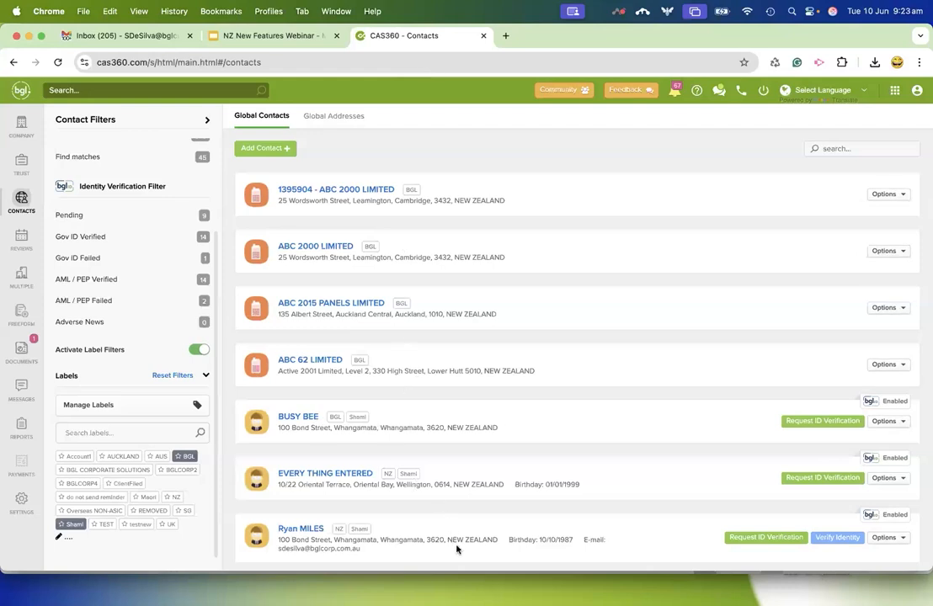
scroll(470, 510, "down", 2)
scroll(469, 510, "up", 2)
left_click(186, 455)
Apply the BGL label in bulk to ABC TRADING, COHERENT, ABC 62, ABC BUSINESS CONSULTANTS and 2014 PORTAL DEMO through Manage Labels.
left_click(199, 407)
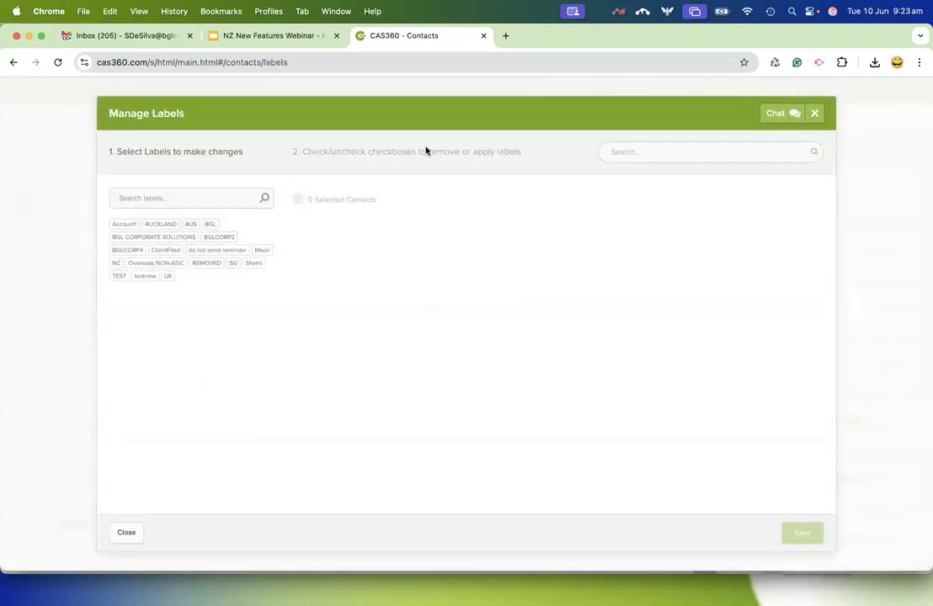
left_click(212, 226)
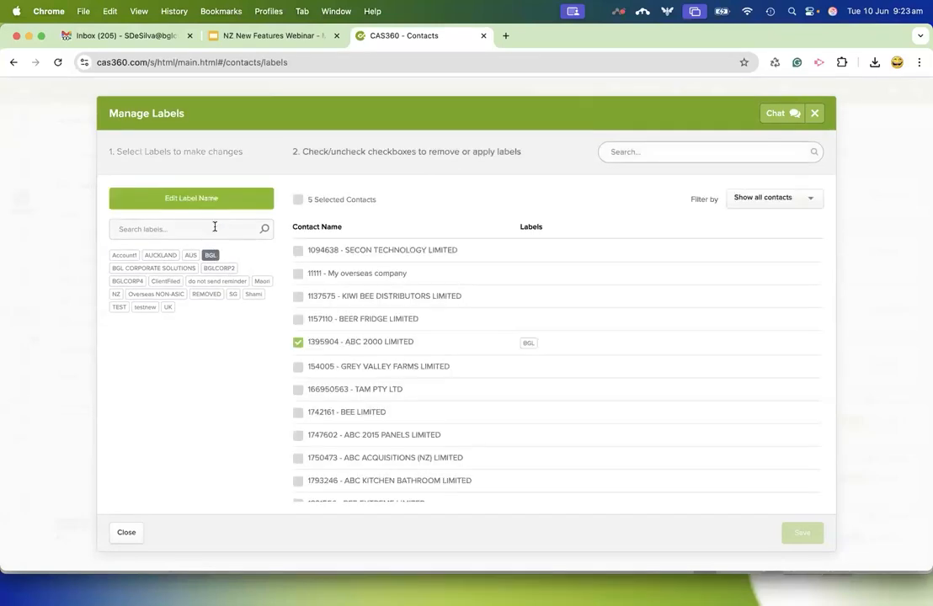
scroll(460, 308, "down", 10)
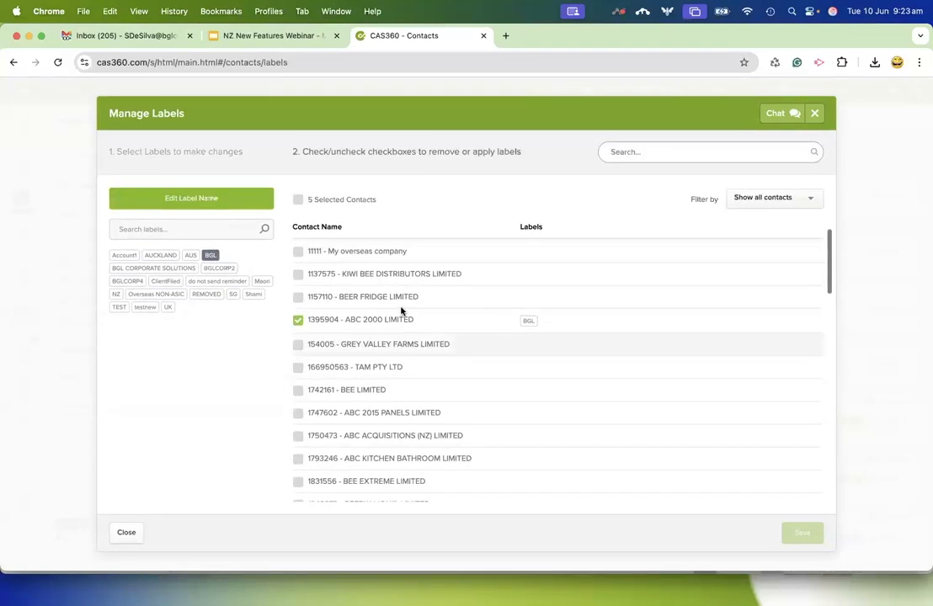
scroll(449, 362, "down", 10)
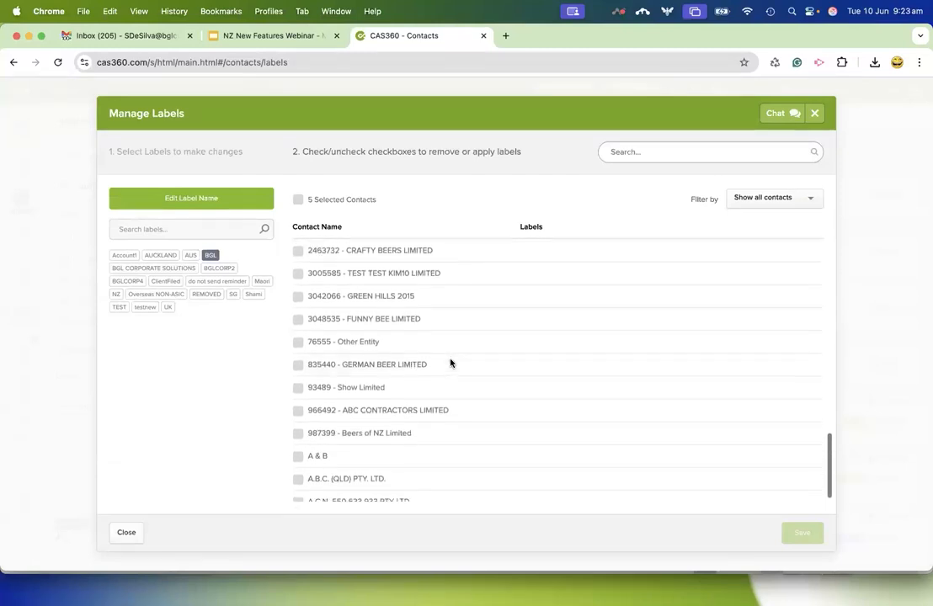
scroll(399, 362, "up", 20)
scroll(293, 402, "down", 5)
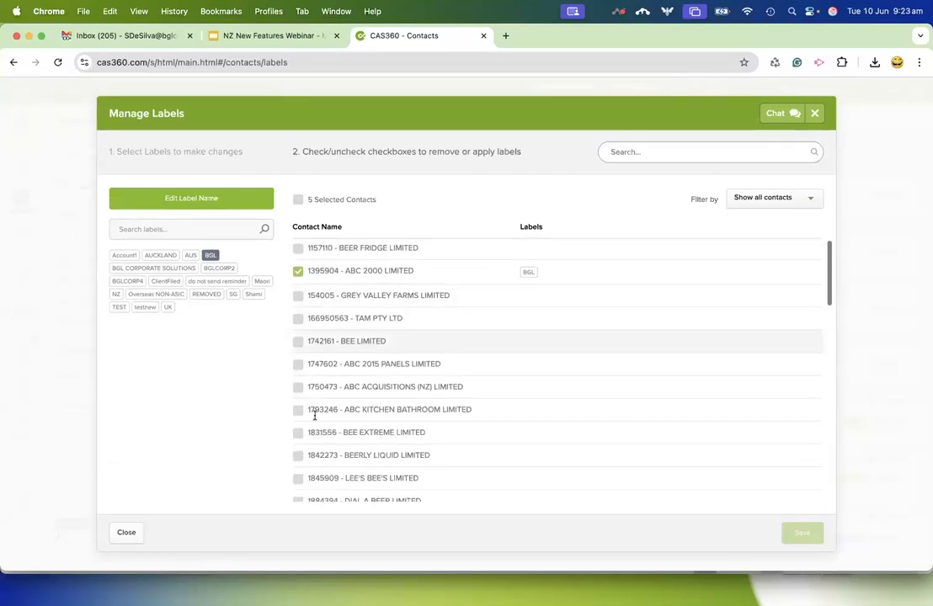
left_click(297, 400)
left_click(298, 421)
left_click(298, 446)
left_click(298, 471)
left_click(297, 495)
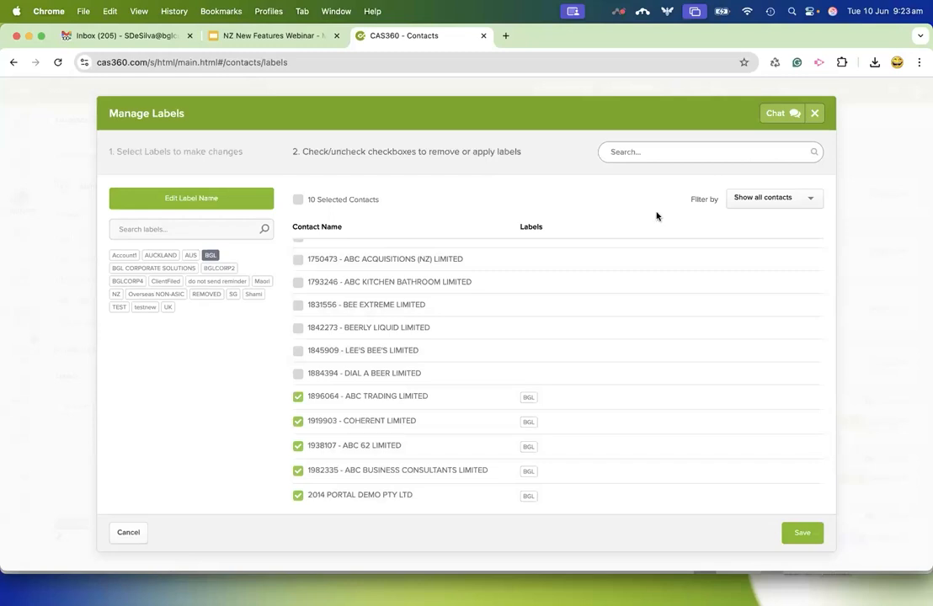
Filter the label management list to show only contacts with selected labels, and then only contacts without labels.
left_click(773, 199)
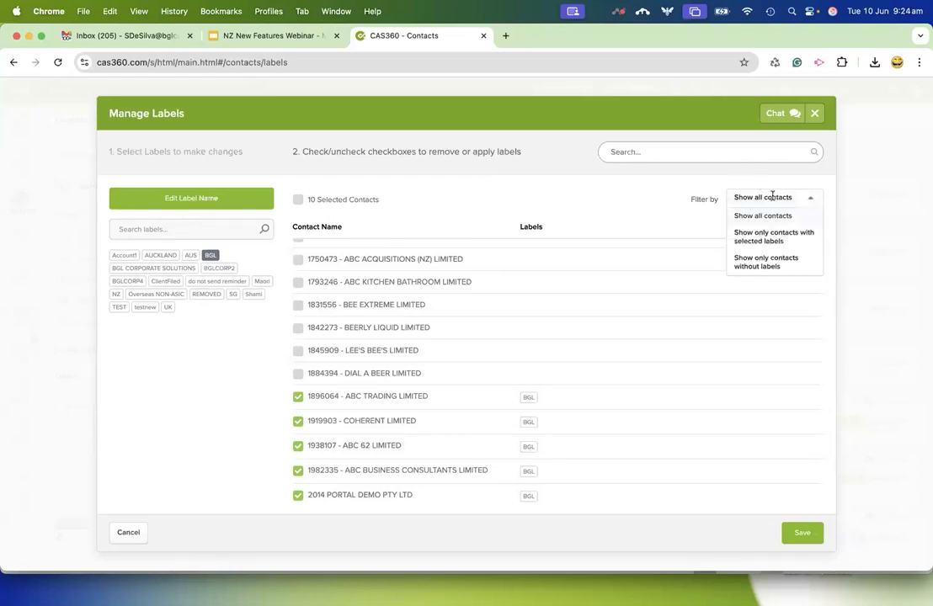
left_click(776, 243)
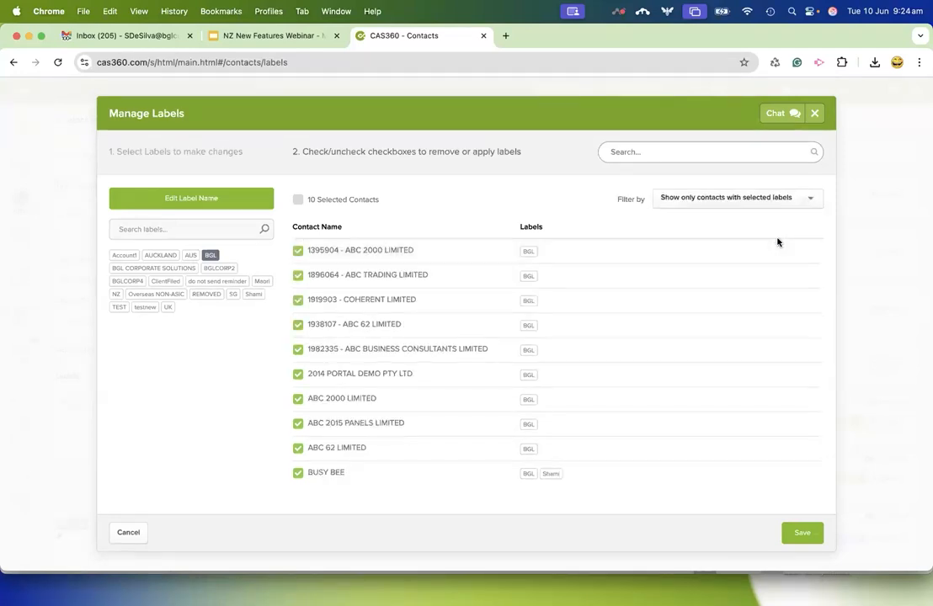
left_click(772, 197)
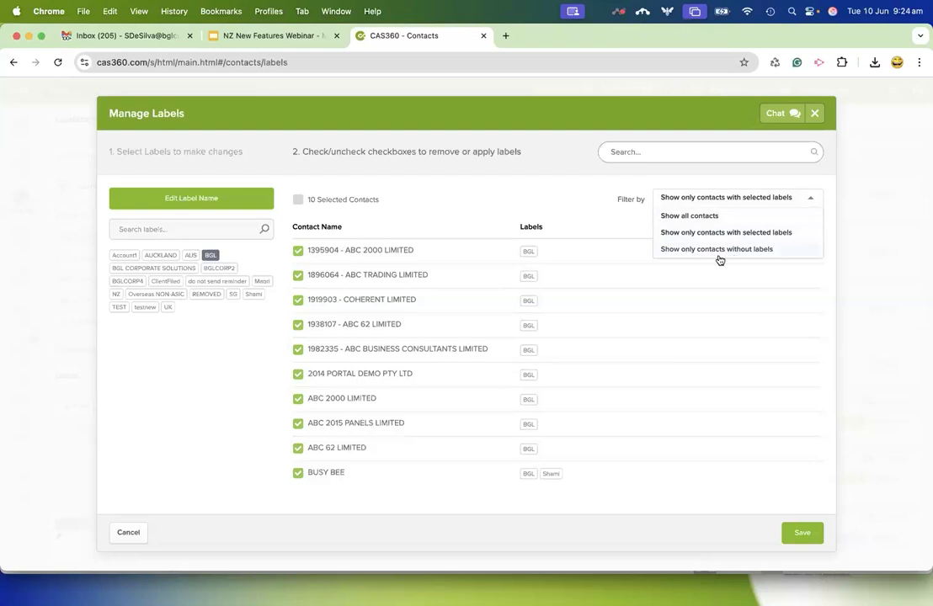
left_click(746, 253)
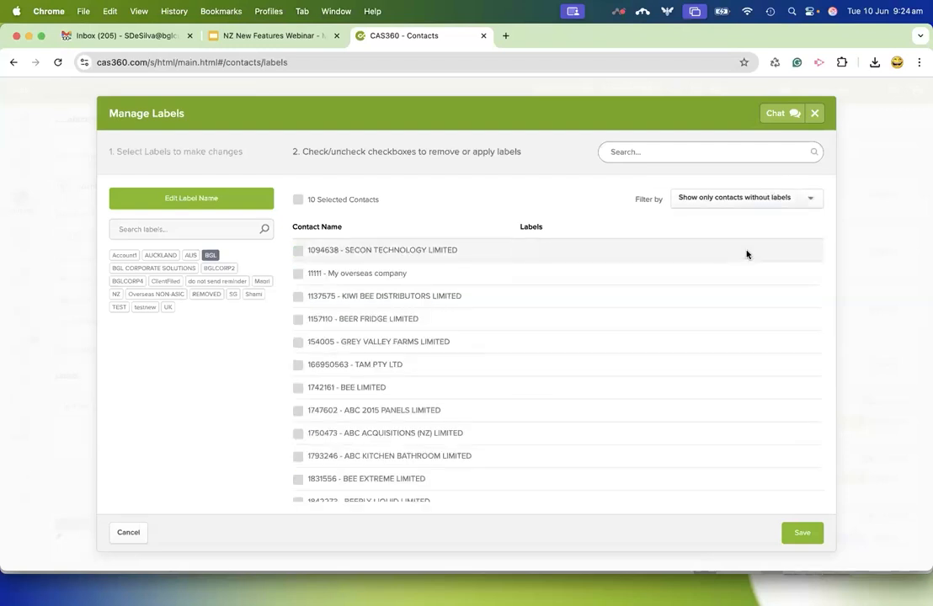
Apply the BGL label to three unlabelled contacts whose names start with A.C.N.
scroll(589, 320, "down", 1)
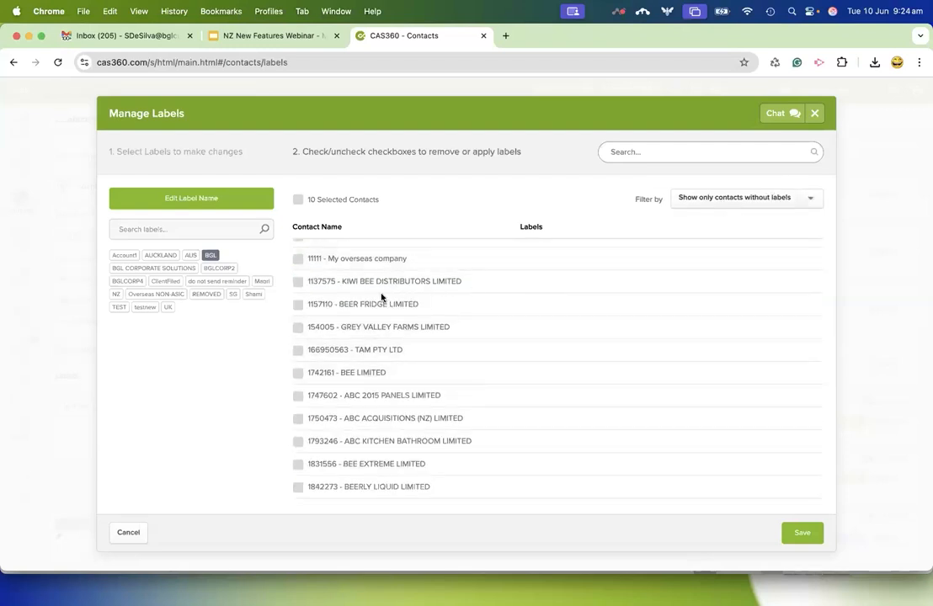
scroll(462, 379, "down", 10)
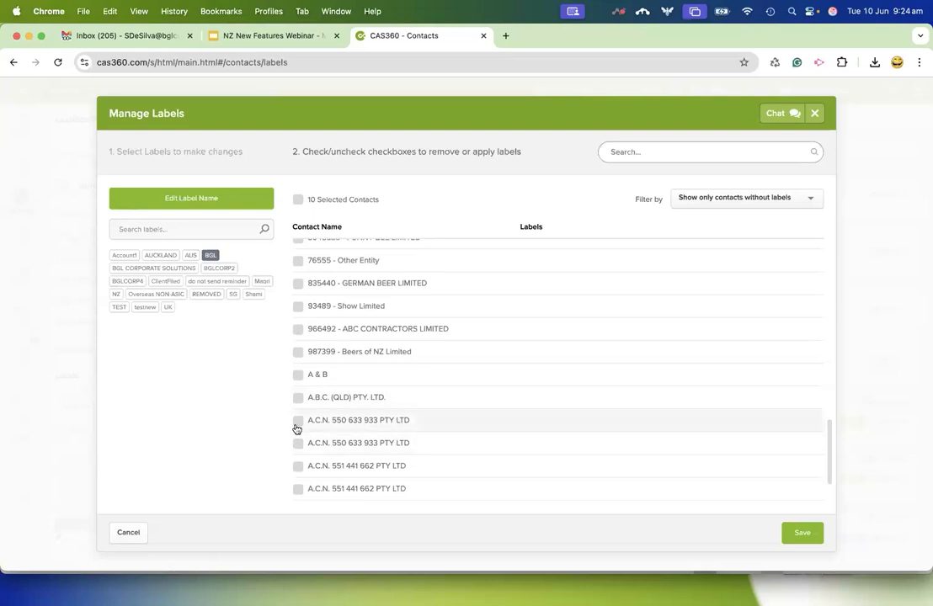
left_click(298, 420)
left_click(296, 444)
left_click(298, 471)
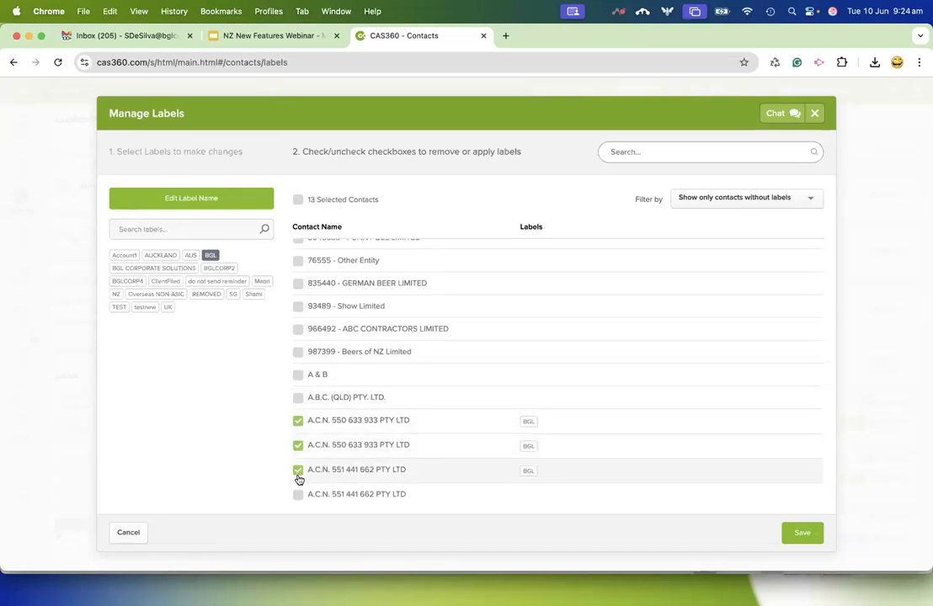
Apply both the BGL and NZ labels to BEE LIMITED, ABC 2015 PANELS LIMITED and ABC ACQUISITIONS (NZ) LIMITED, save, and check the contact list.
left_click(117, 294)
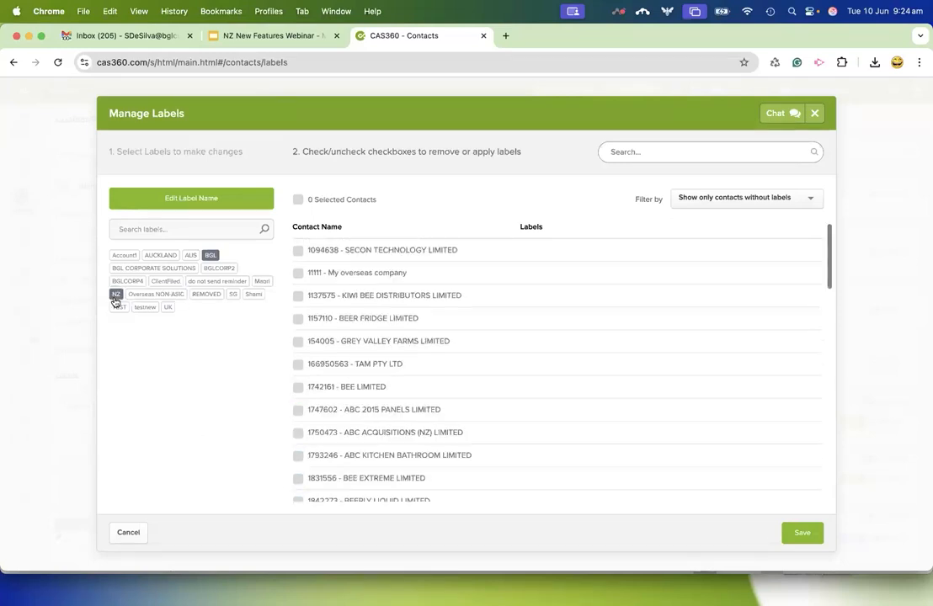
left_click(297, 390)
left_click(298, 412)
left_click(298, 438)
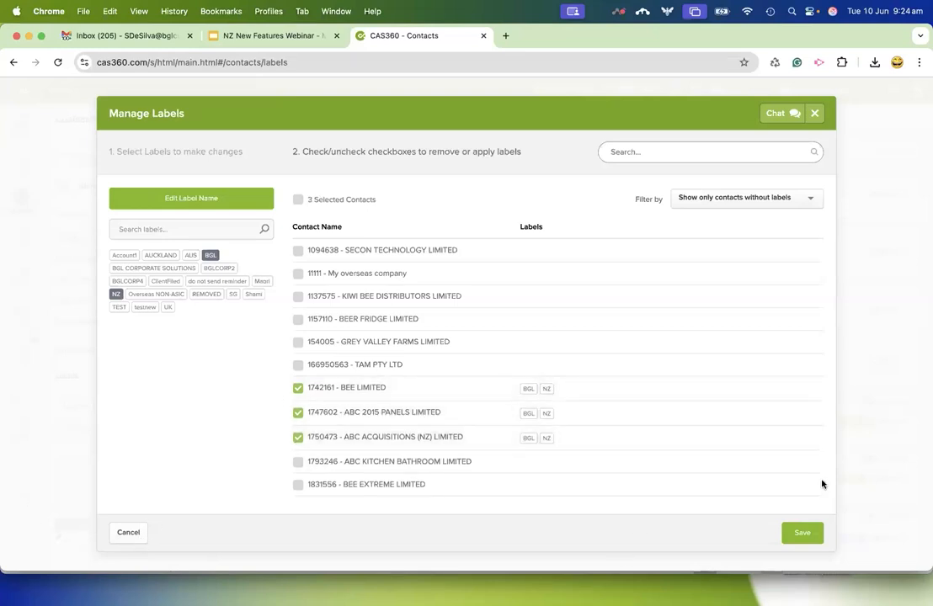
left_click(802, 533)
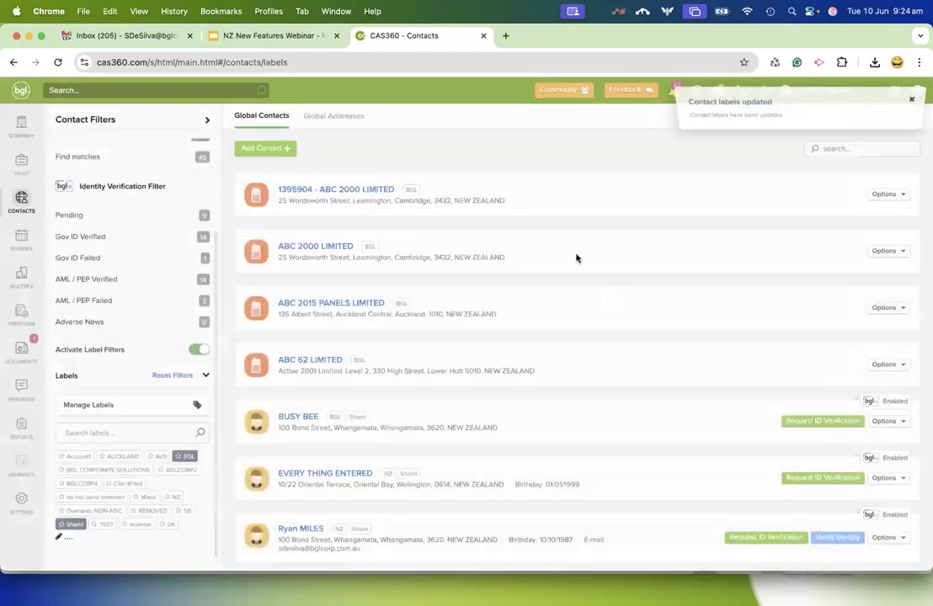
scroll(462, 504, "down", 3)
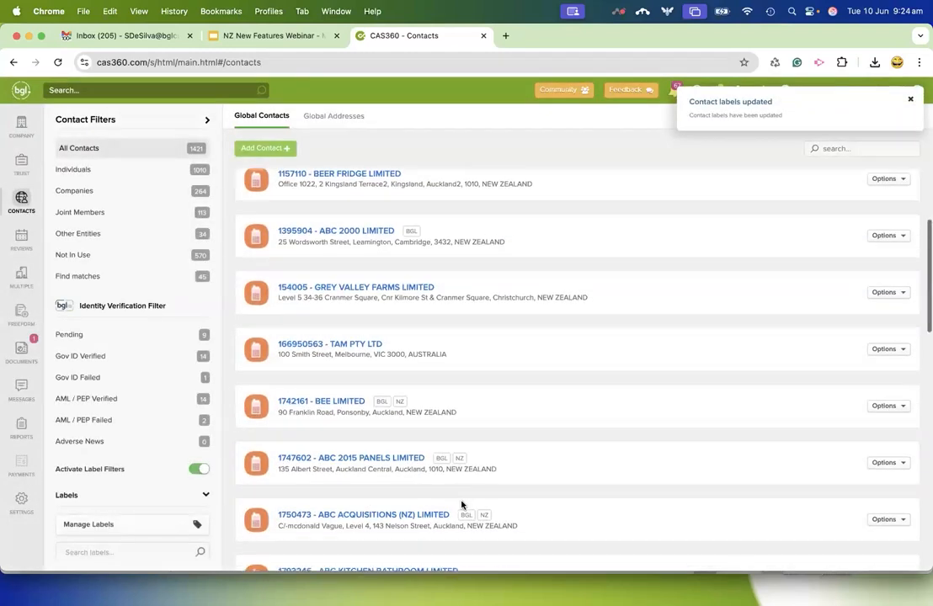
scroll(462, 504, "up", 3)
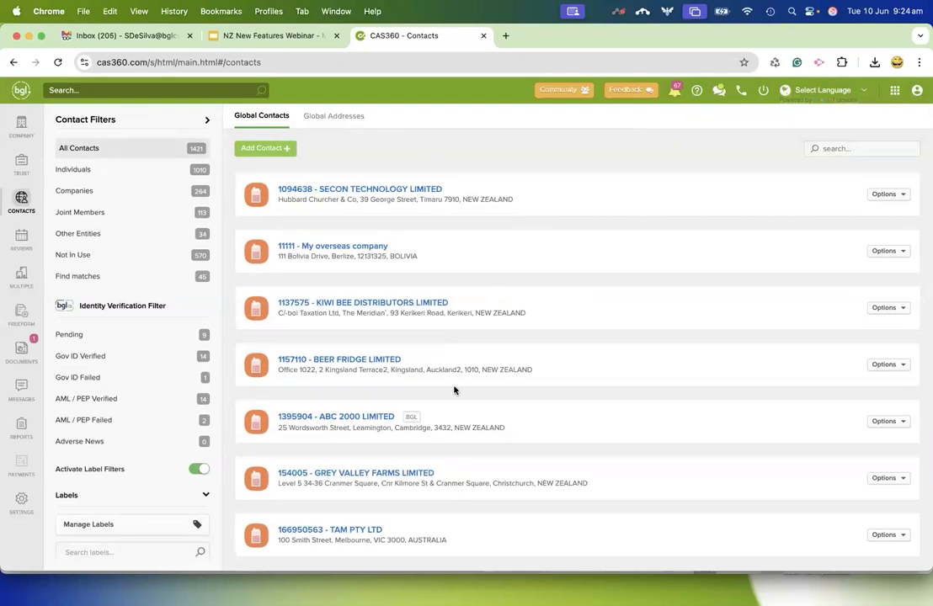
scroll(116, 497, "down", 3)
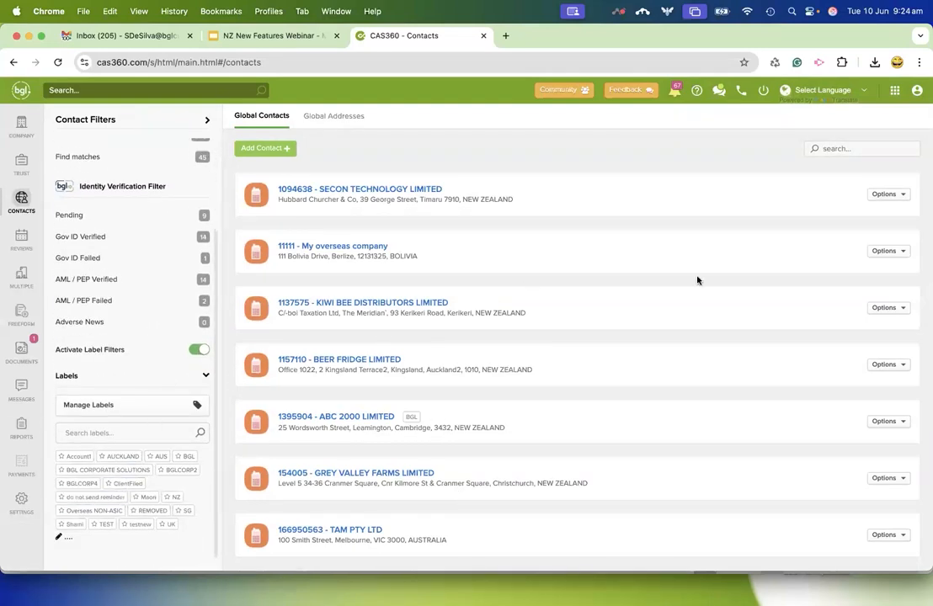
Mark the BGL, staff-name and NZ labels as favourites in the company list and filter the companies by them.
left_click(21, 125)
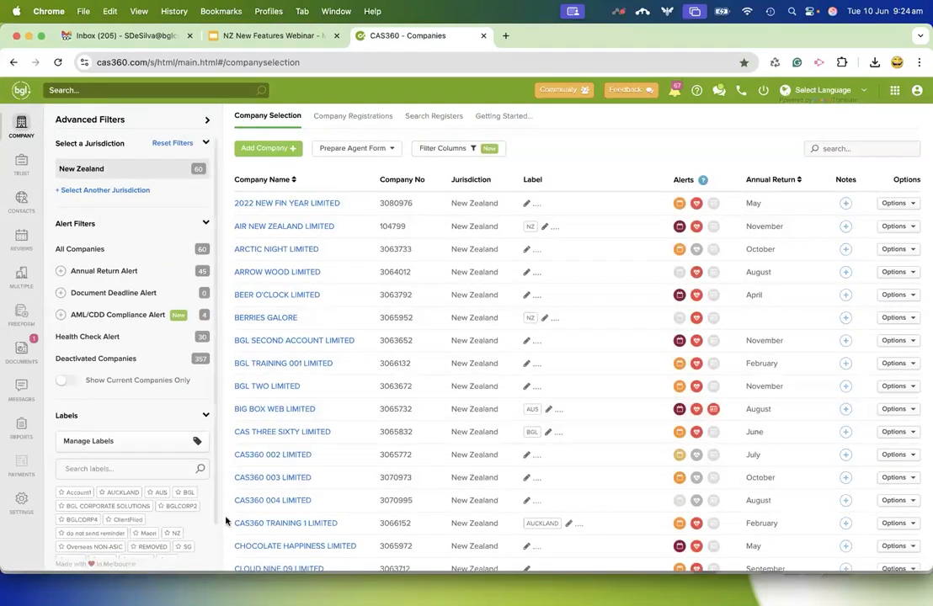
scroll(194, 531, "down", 1)
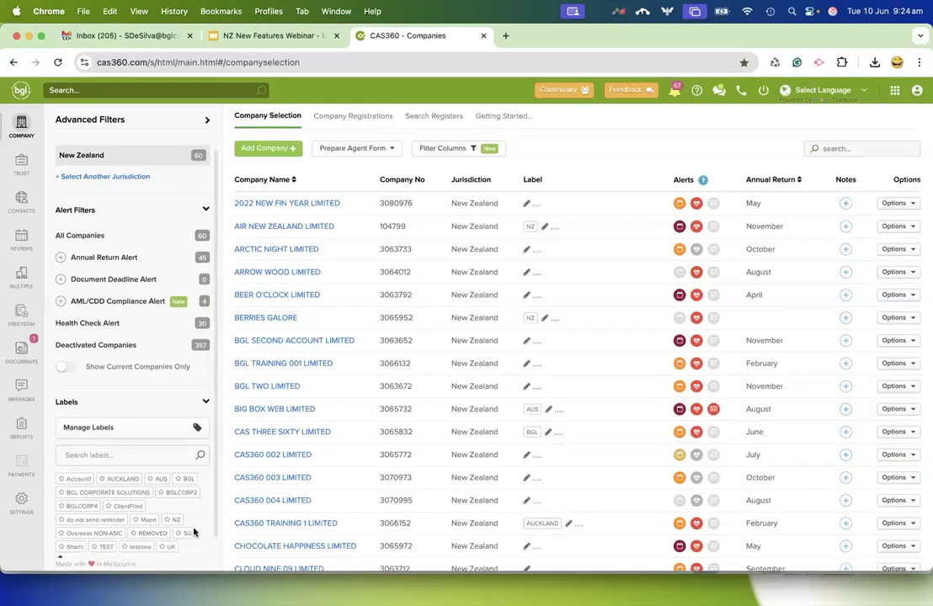
left_click(179, 481)
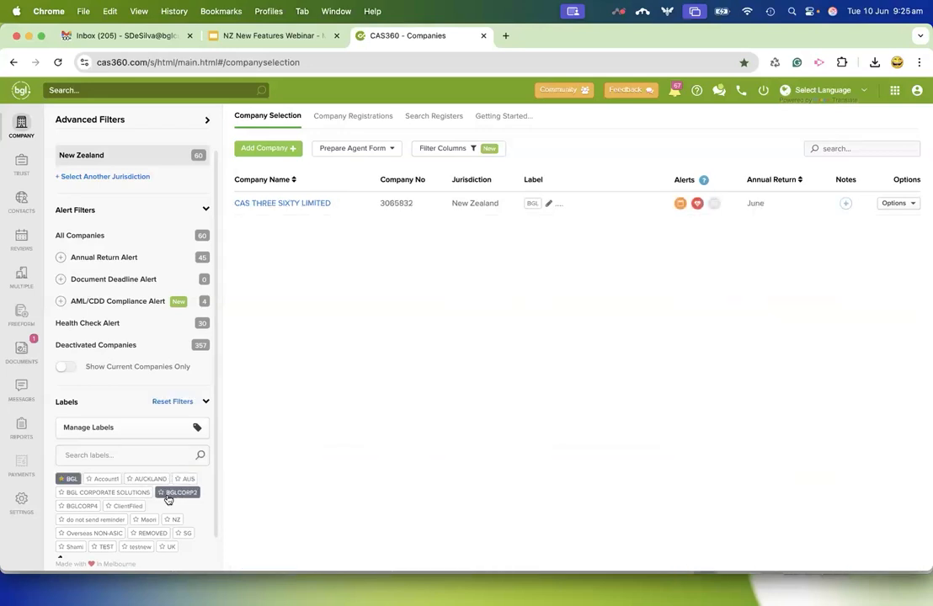
left_click(62, 547)
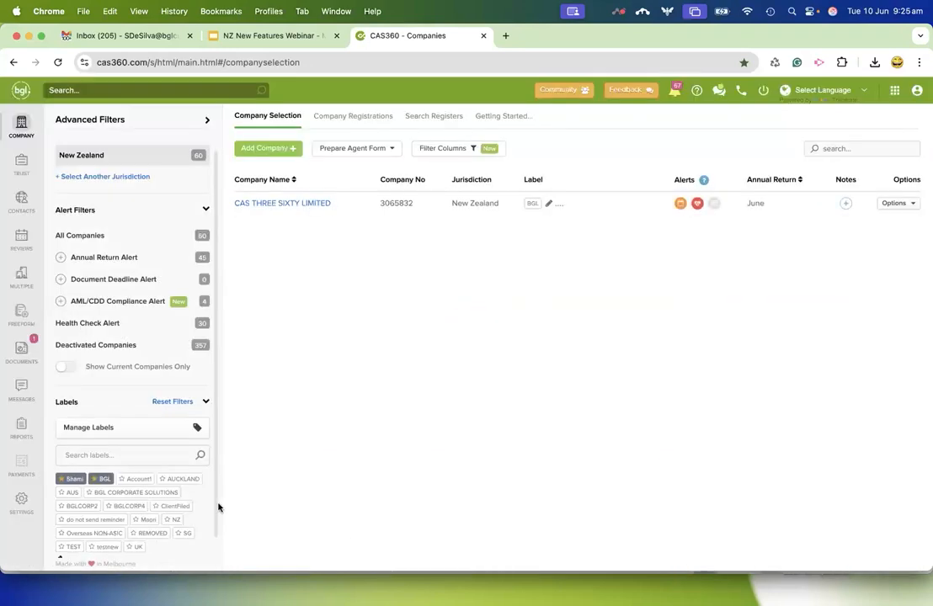
left_click(177, 520)
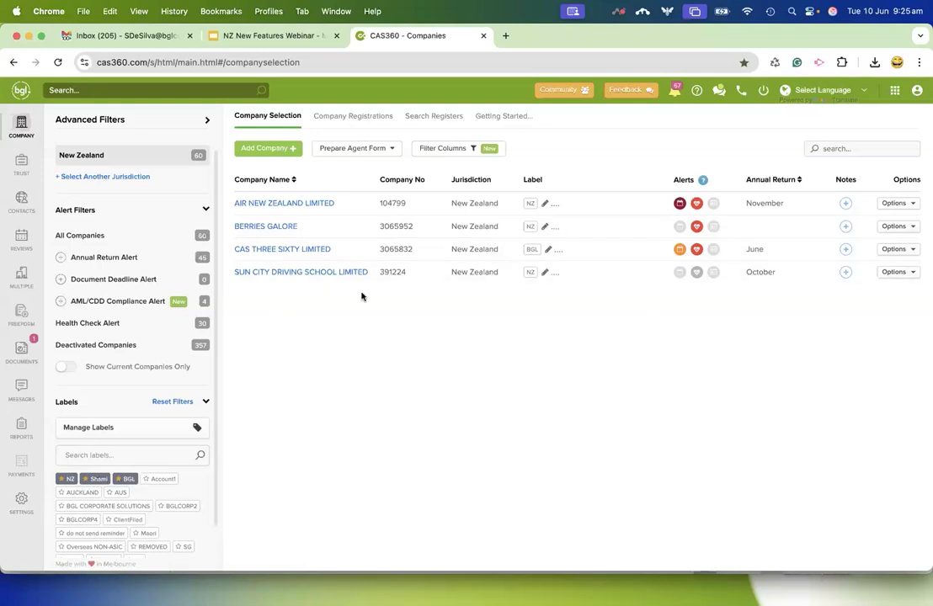
Check the favourite labels and filtered results in the trusts and contacts, and clear the label filters in the contacts.
left_click(21, 163)
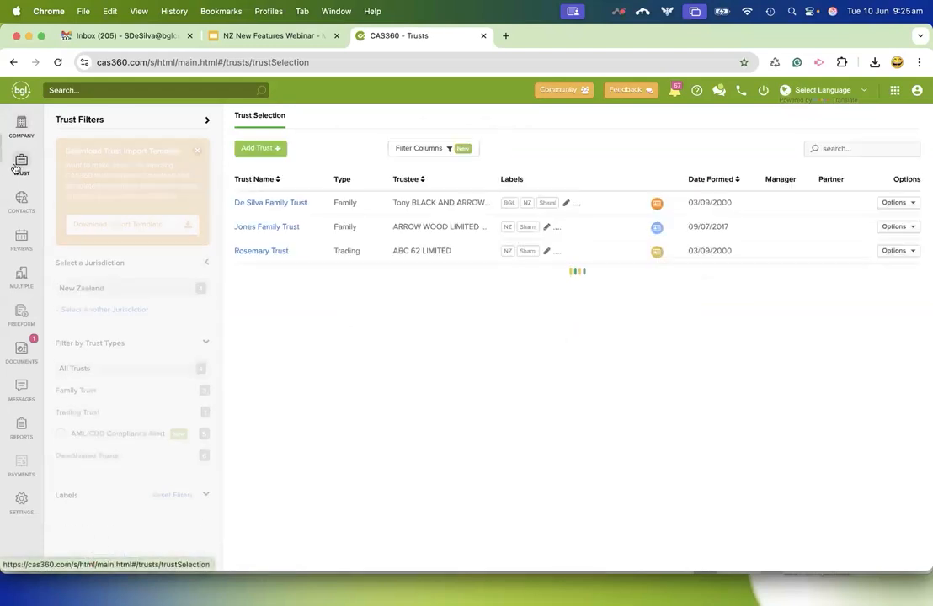
scroll(127, 367, "down", 3)
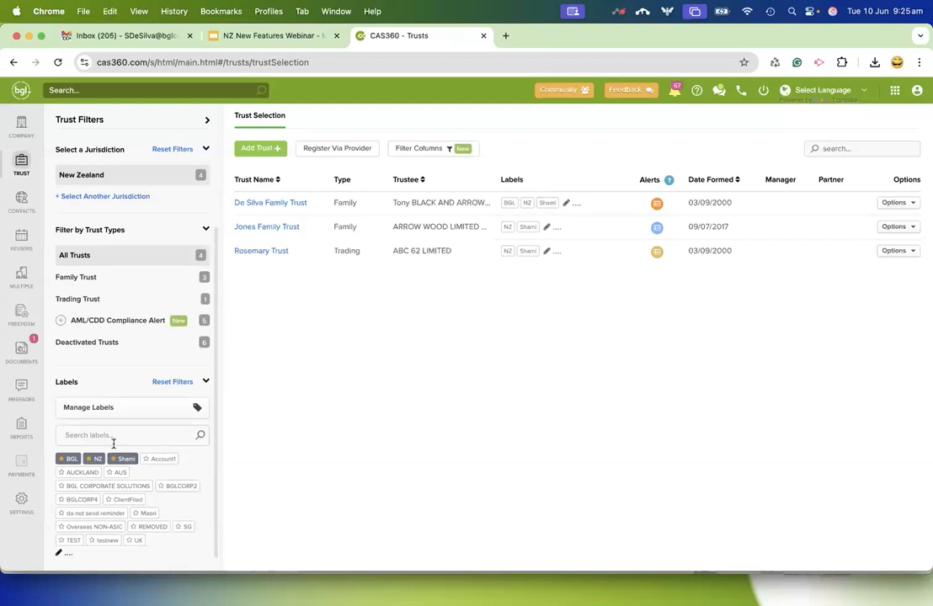
left_click(21, 202)
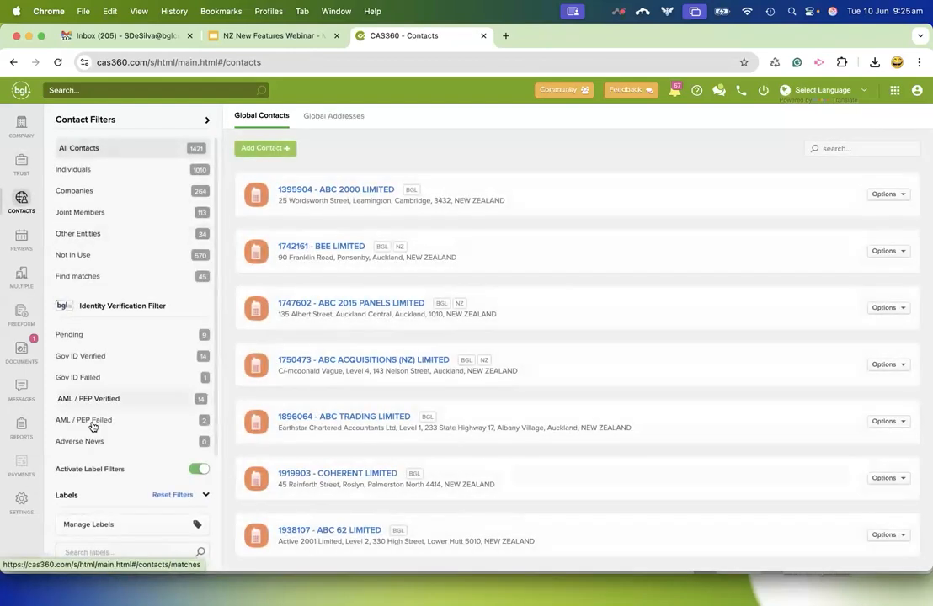
scroll(93, 426, "down", 3)
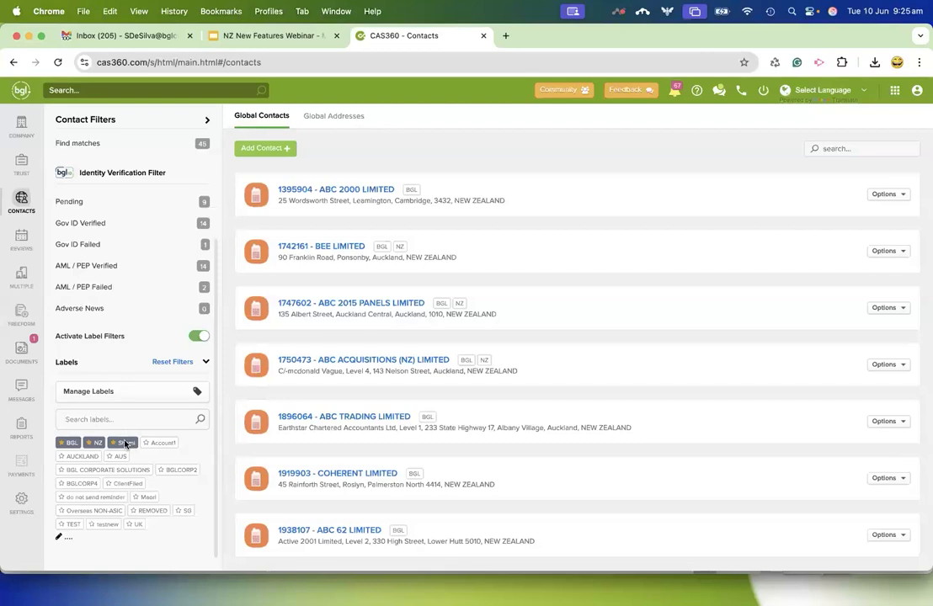
left_click(94, 443)
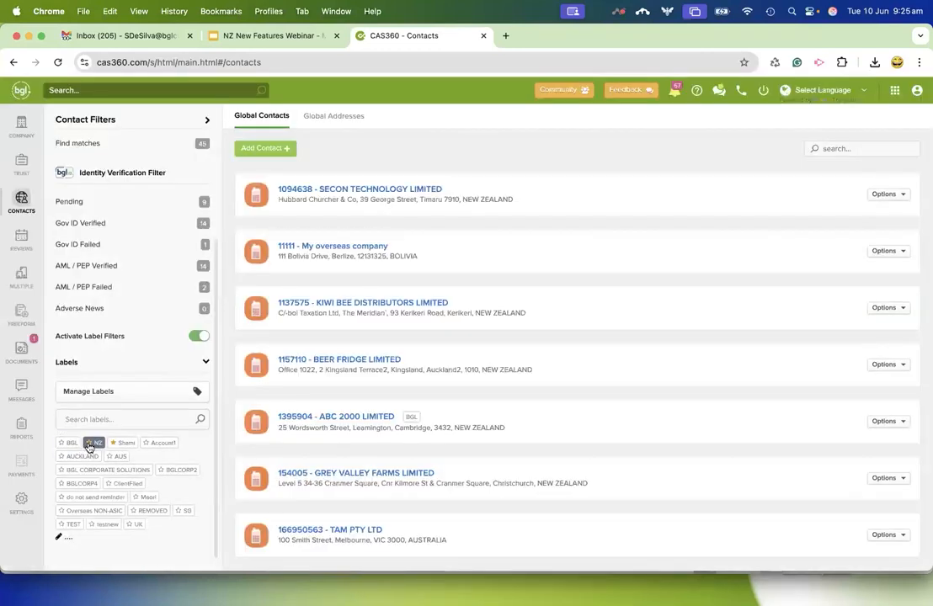
Remove the staff-name label from the favourites, check the unfiltered contact list, and deactivate the label filters.
left_click(124, 443)
scroll(468, 358, "down", 10)
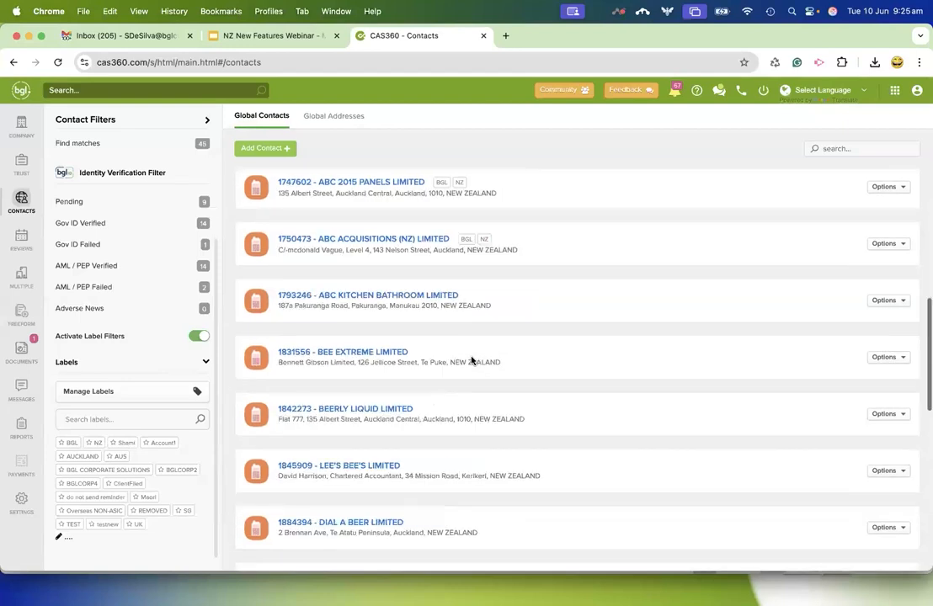
scroll(486, 396, "up", 10)
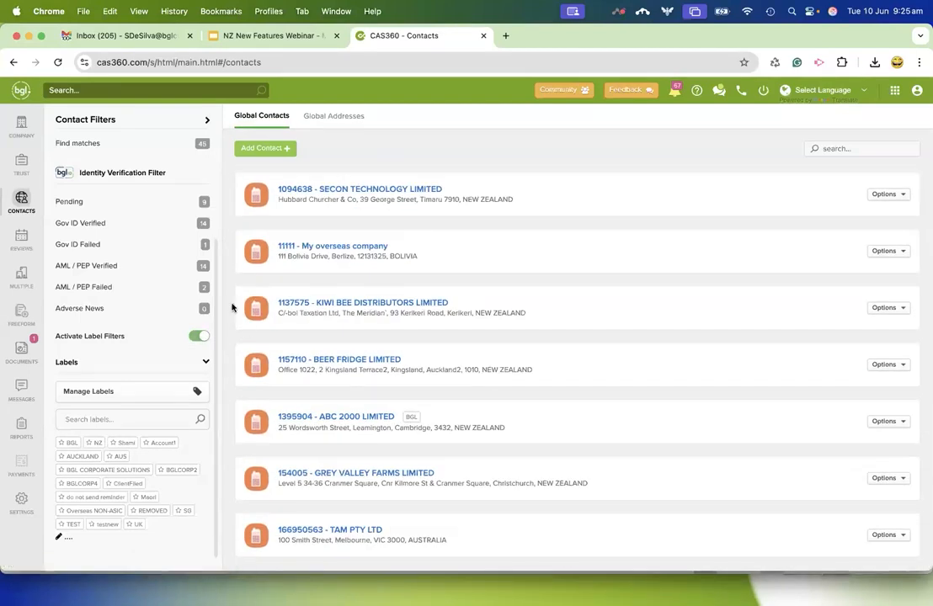
left_click(196, 337)
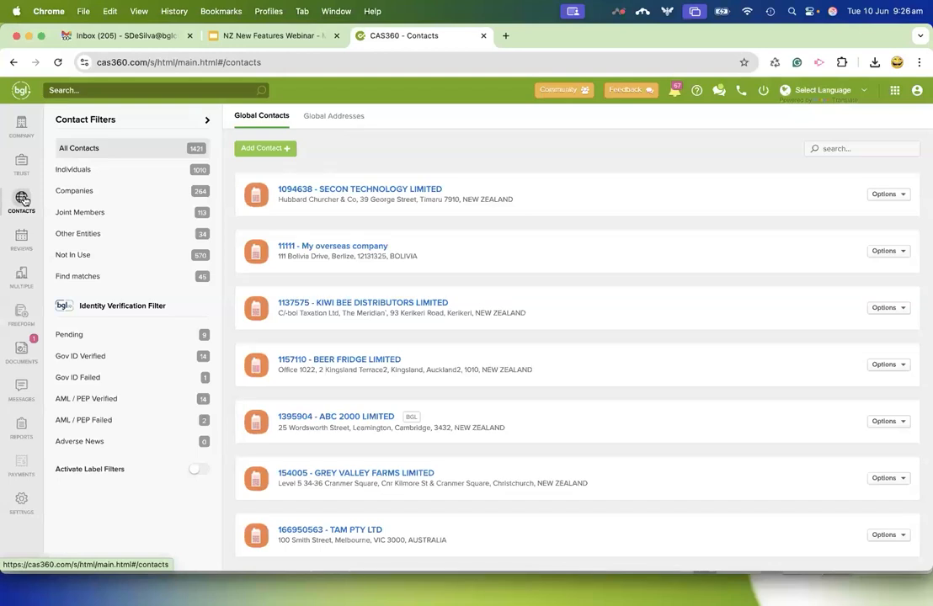
Search the companies for "arc" and open the officers of ARCTIC NIGHT LIMITED.
left_click(21, 128)
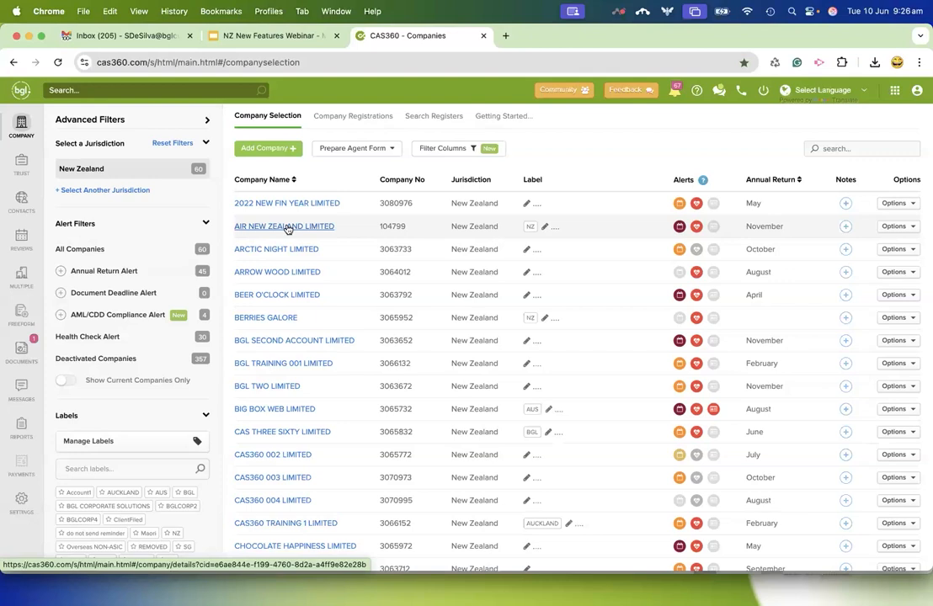
left_click(851, 147)
type("arc")
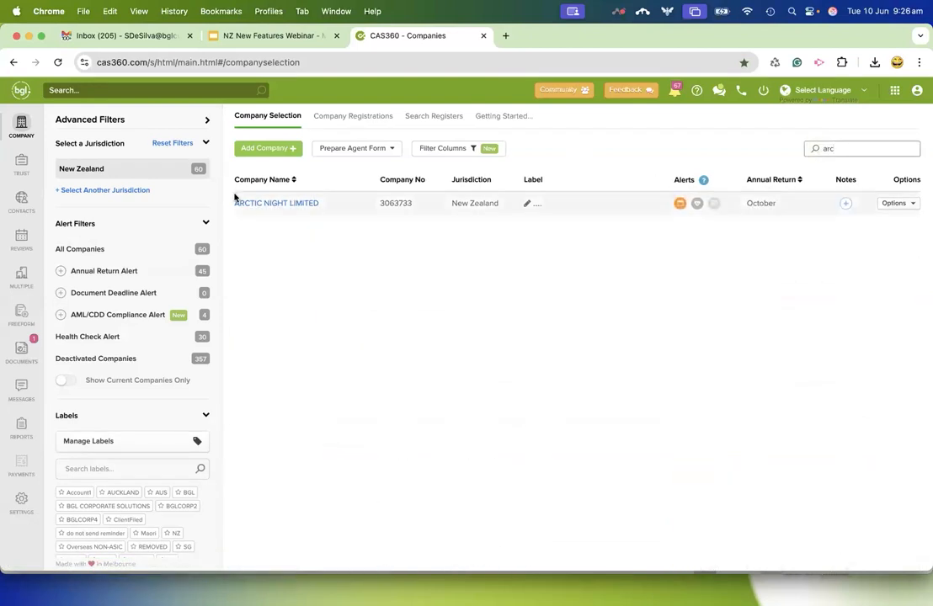
left_click(256, 203)
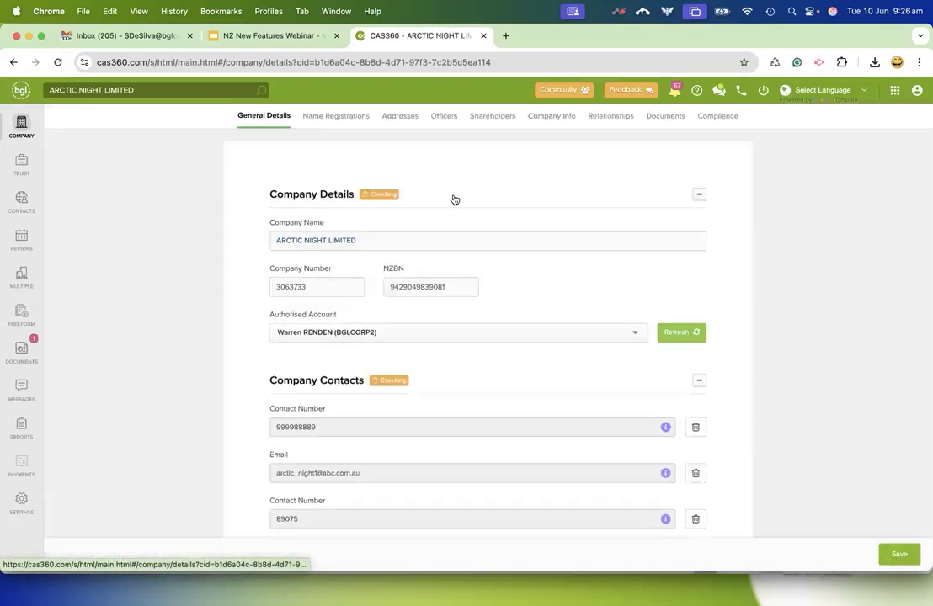
left_click(445, 123)
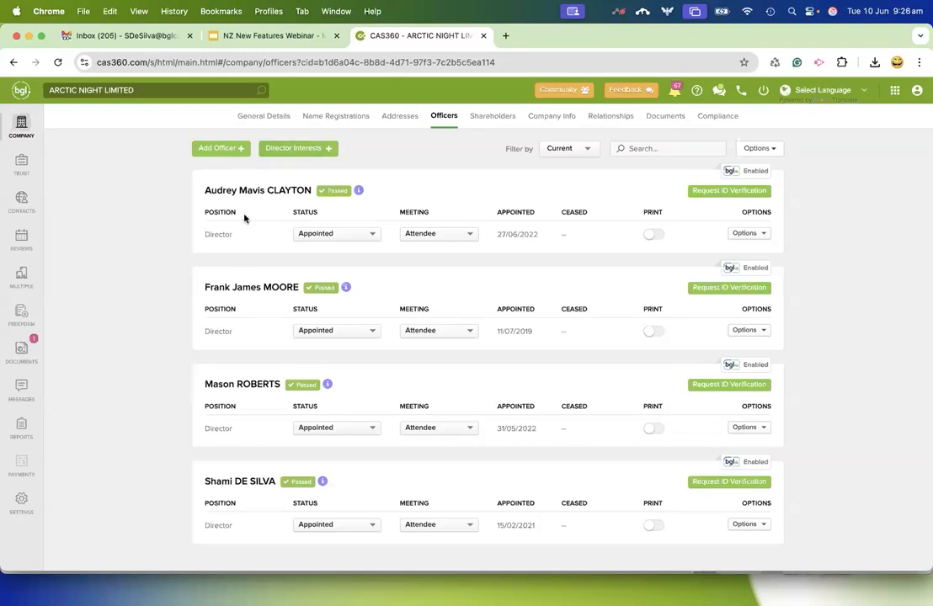
Draft a director interest for the first listed director with nature "Financial interest XYZ companylkjnfk" and details "sdlkfjdnljnf", and discard the entry.
left_click(287, 149)
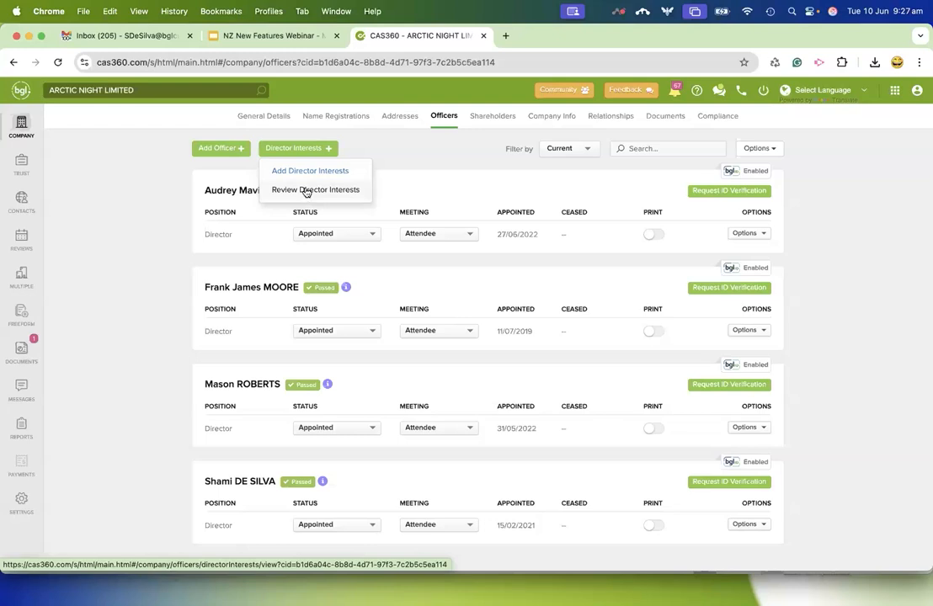
left_click(313, 172)
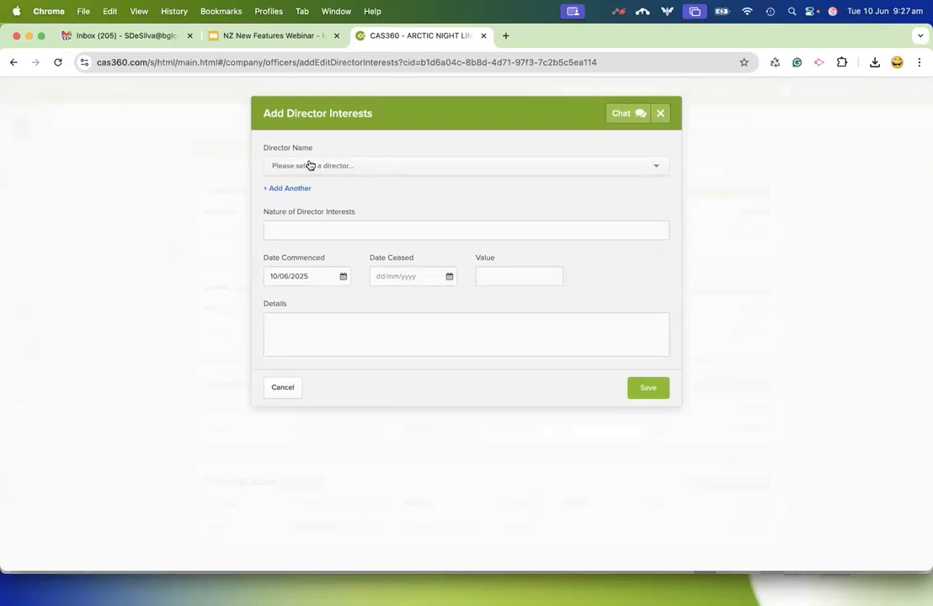
left_click(310, 165)
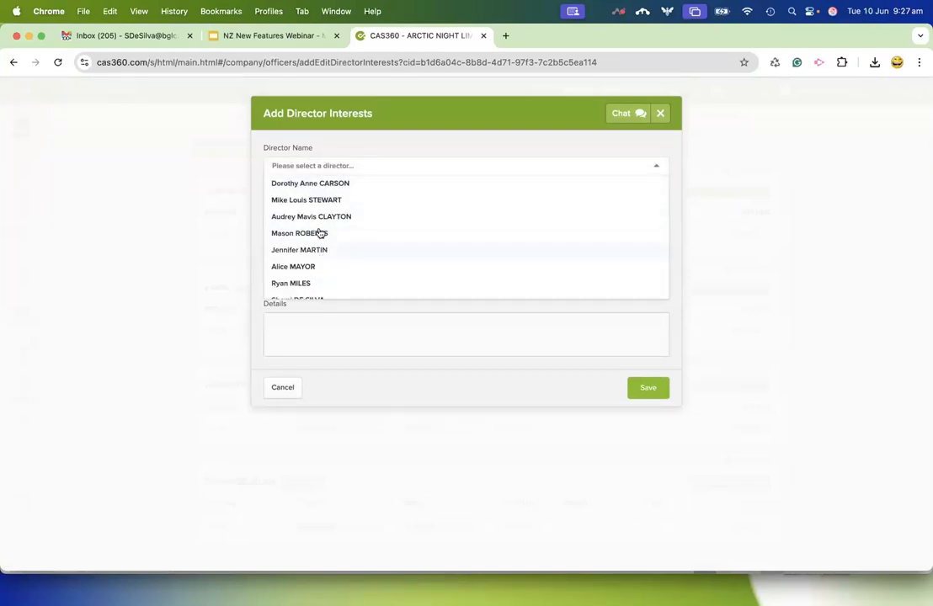
left_click(313, 183)
left_click(294, 230)
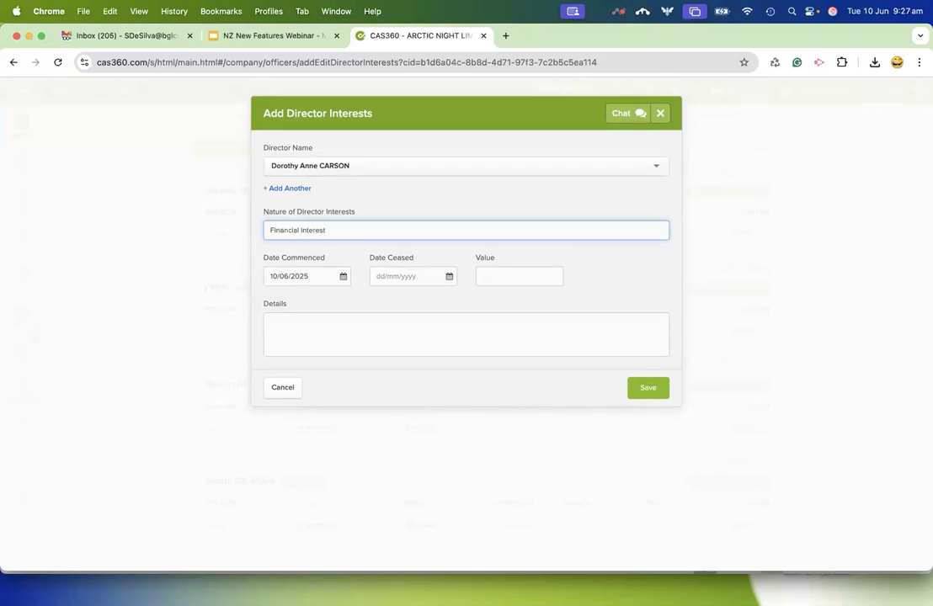
type("comp")
type("sdlkfjdnljnf")
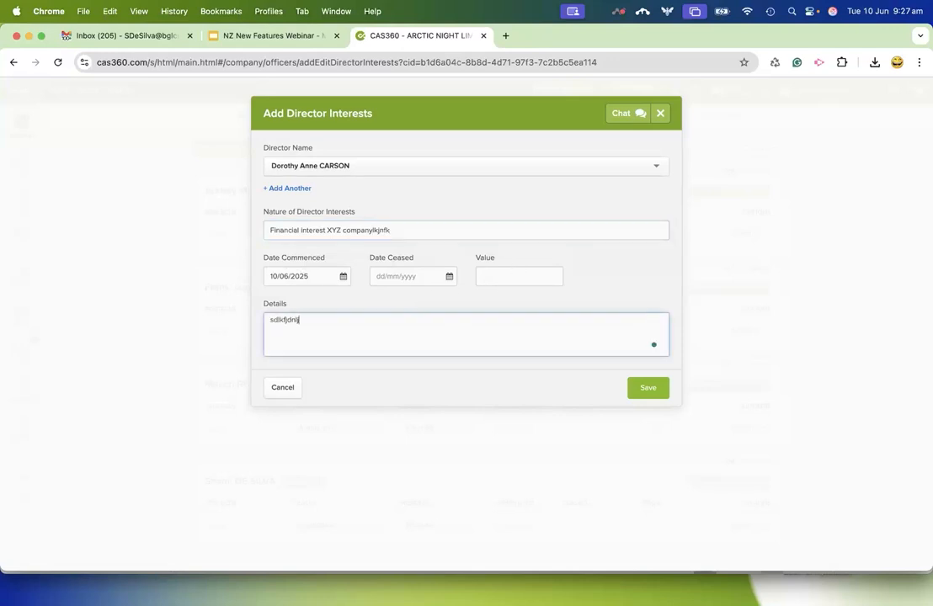
left_click(422, 230)
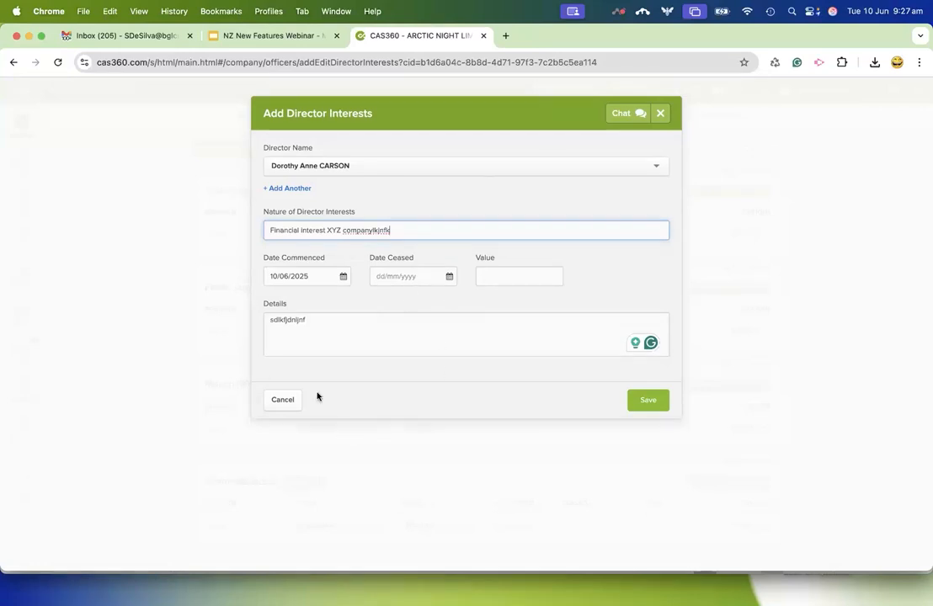
left_click(287, 408)
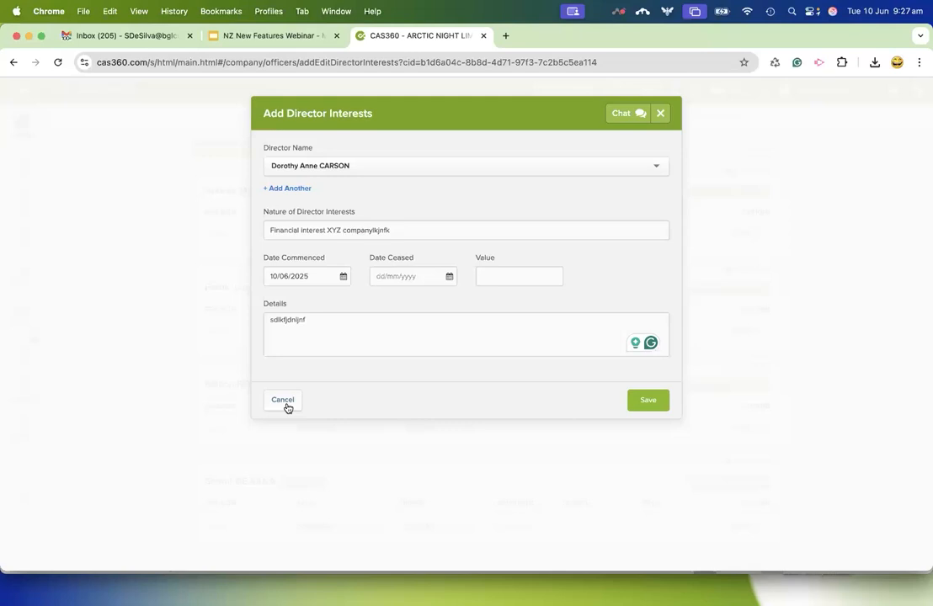
left_click(284, 402)
Review the director interests recorded for ARCTIC NIGHT LIMITED and return to its officers.
left_click(313, 150)
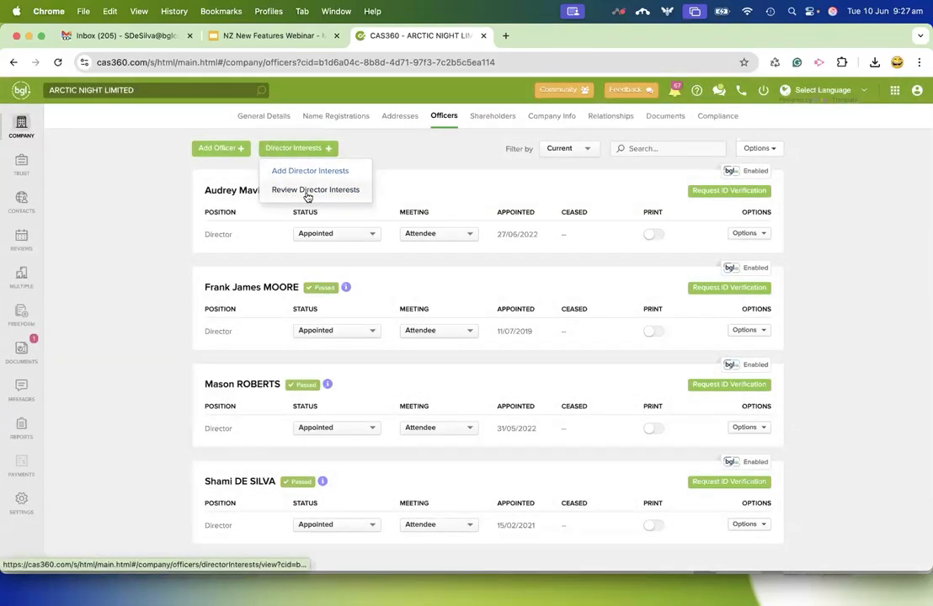
left_click(308, 192)
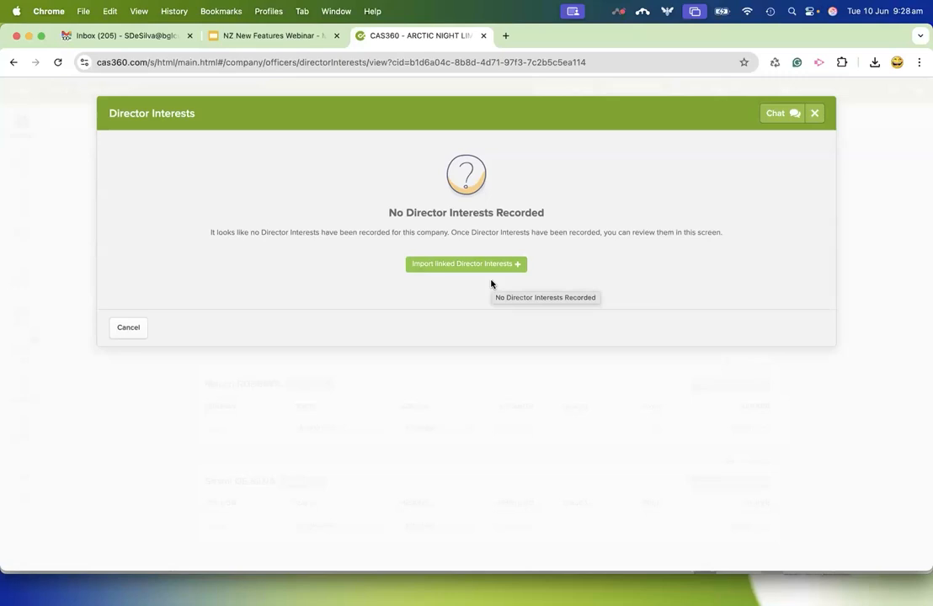
left_click(130, 327)
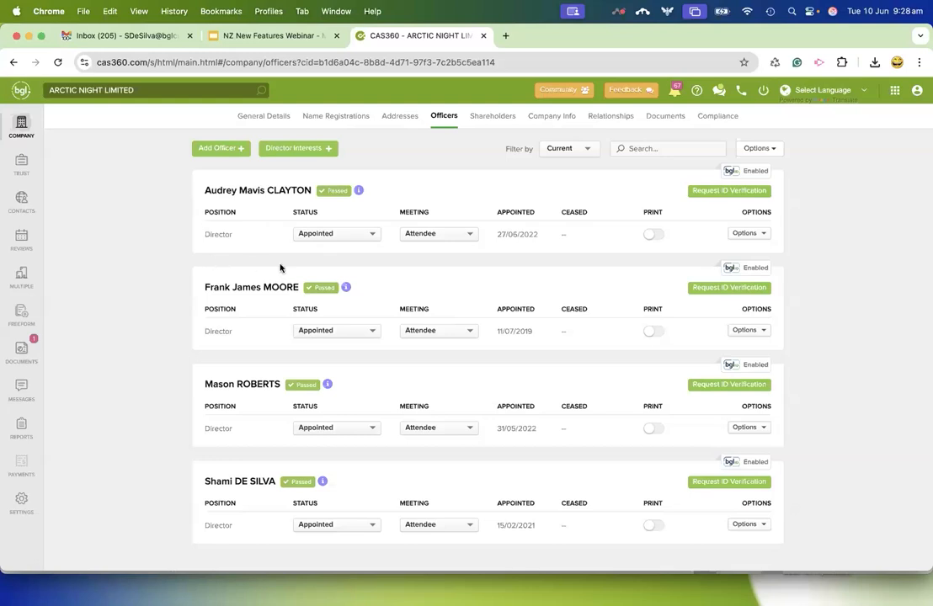
Import the linked director interests for the current directors of ARCTIC NIGHT LIMITED.
left_click(303, 151)
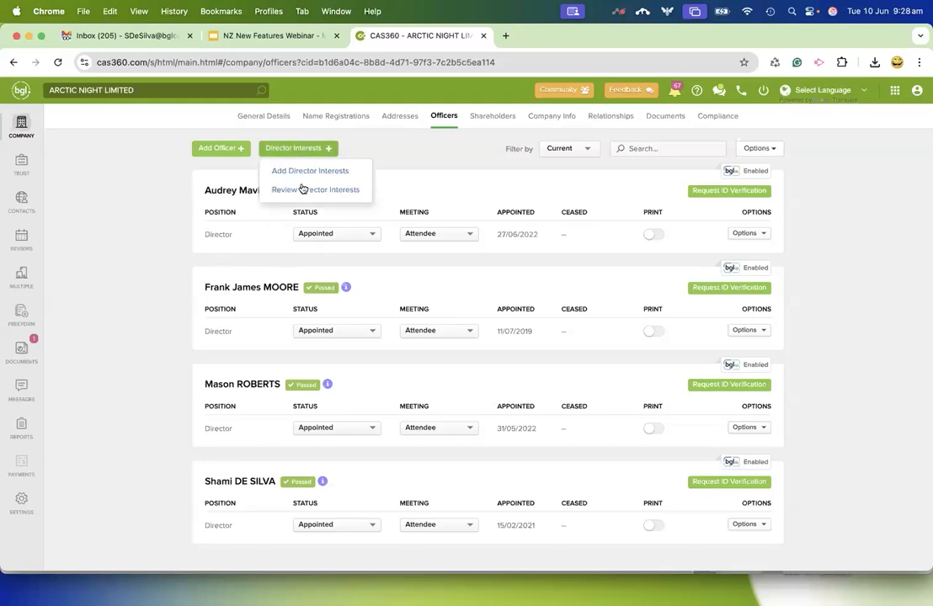
left_click(299, 190)
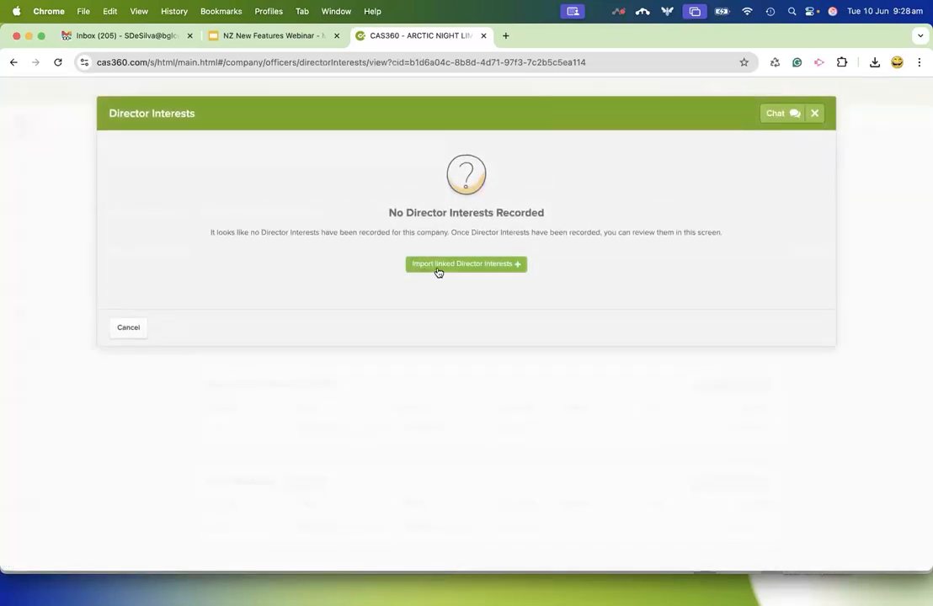
left_click(445, 268)
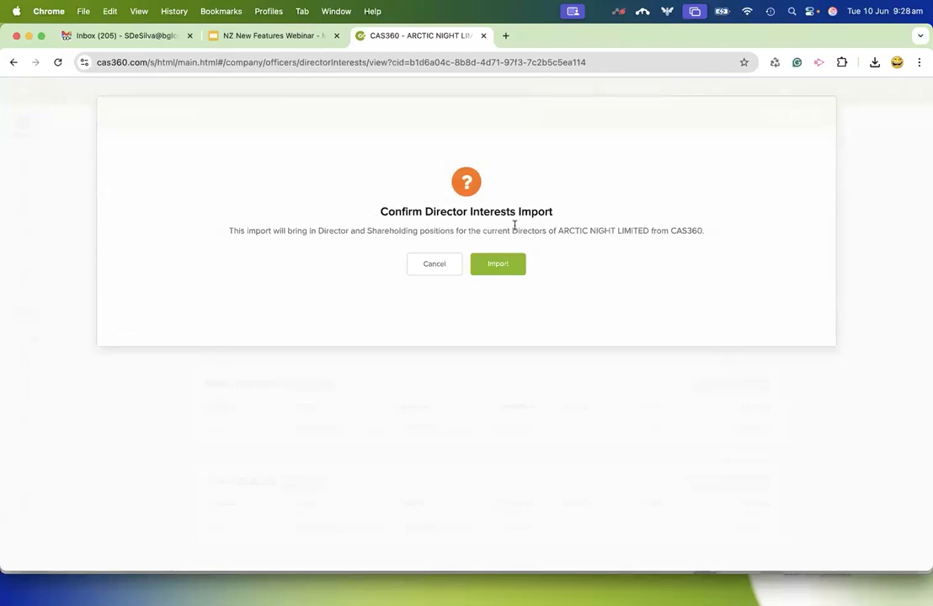
left_click_drag(560, 231, 643, 246)
left_click(498, 265)
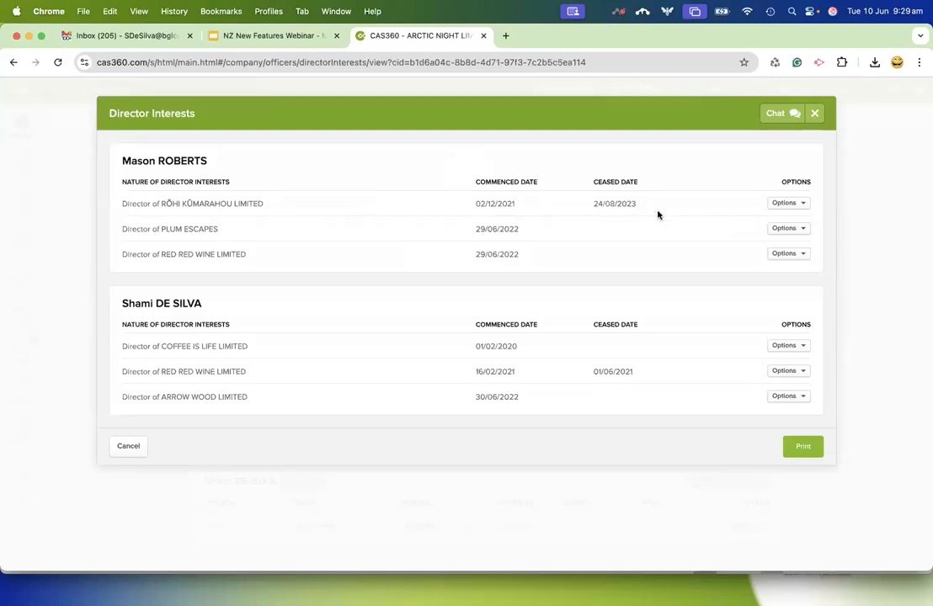
Try out editing the PLUM ESCAPES director interest by entering "xxxxxxx" as its details, and discard the change.
left_click(783, 228)
left_click(775, 251)
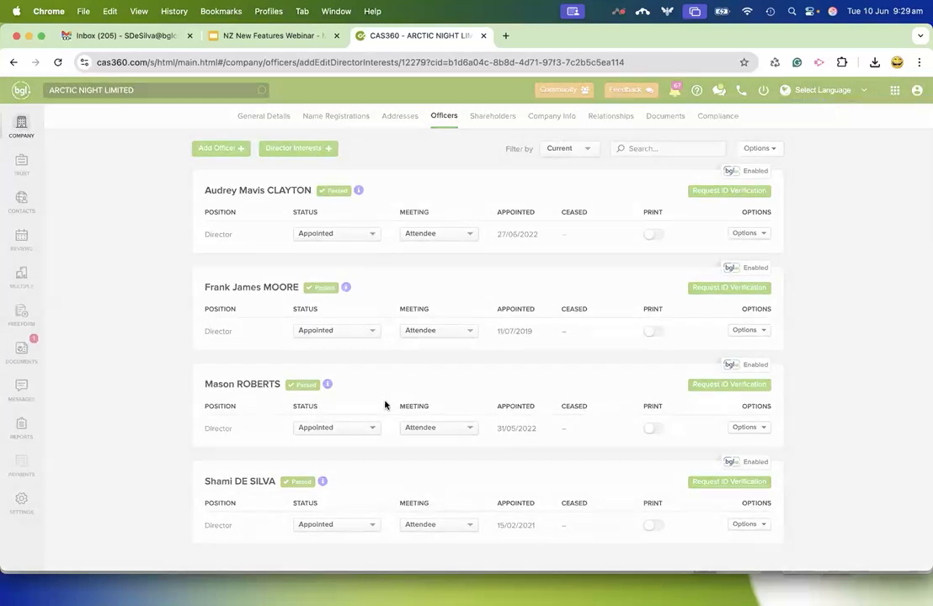
left_click(360, 308)
type("xxxxxxx")
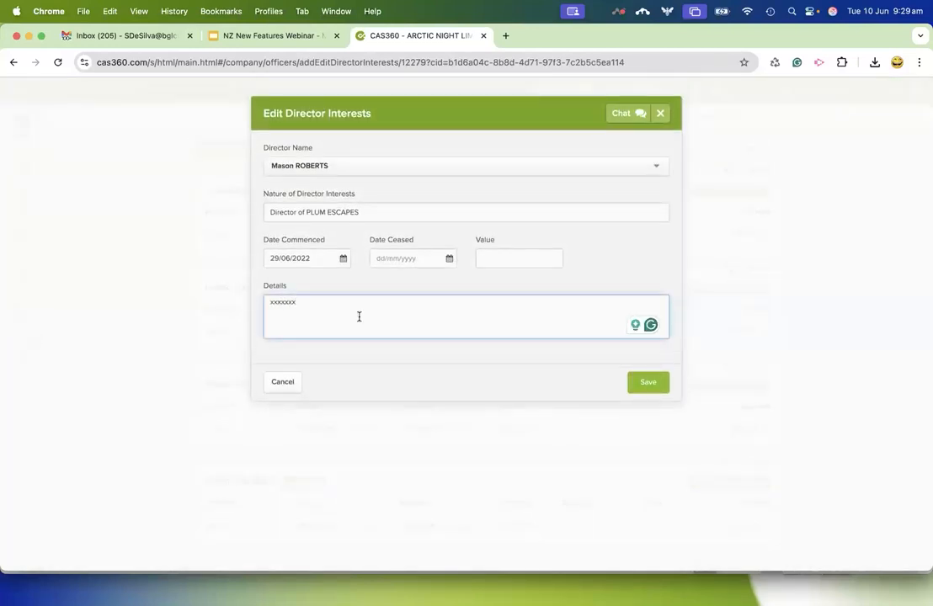
left_click(290, 384)
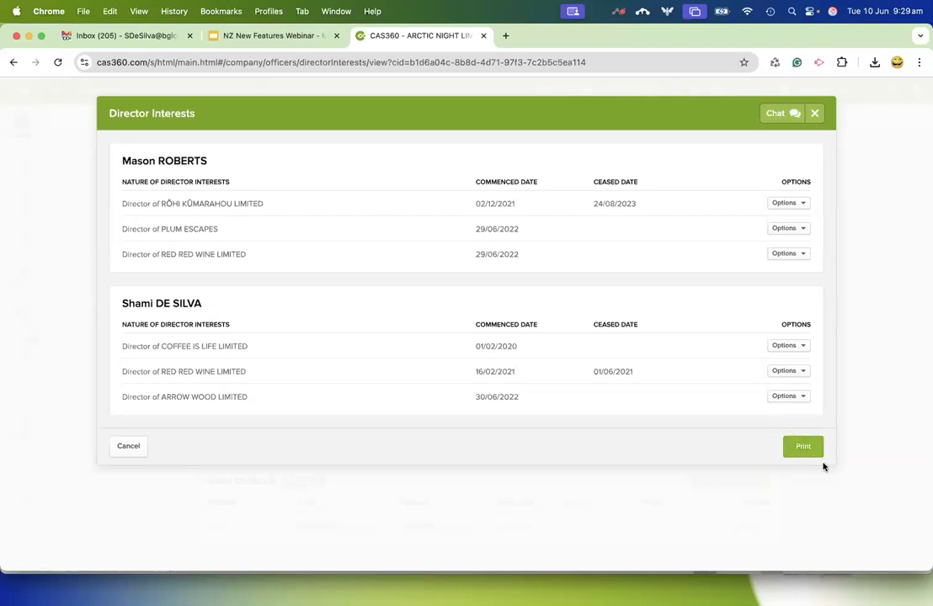
Print the company's director interests to a PDF register, view the downloaded report, and return to the officers.
left_click(804, 446)
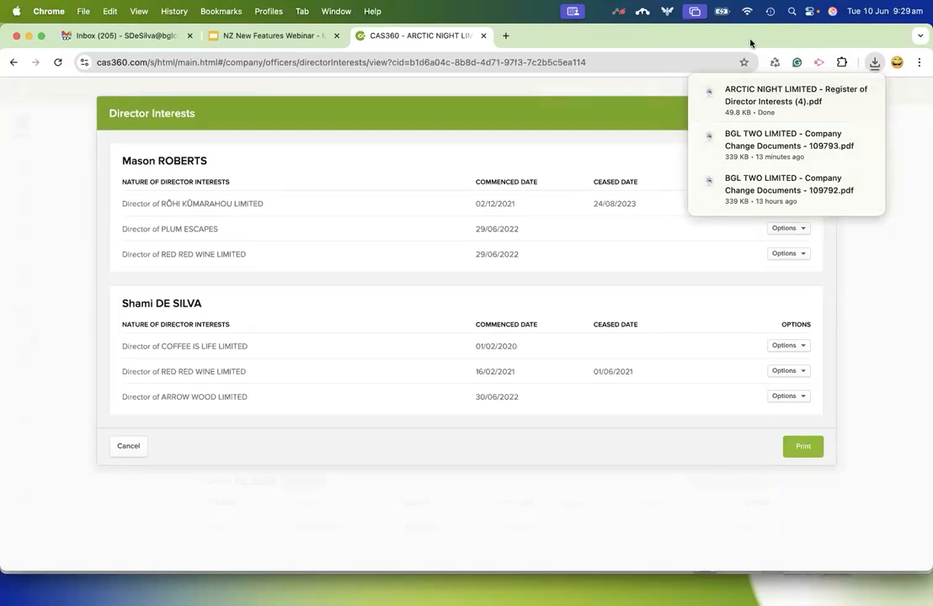
left_click(726, 97)
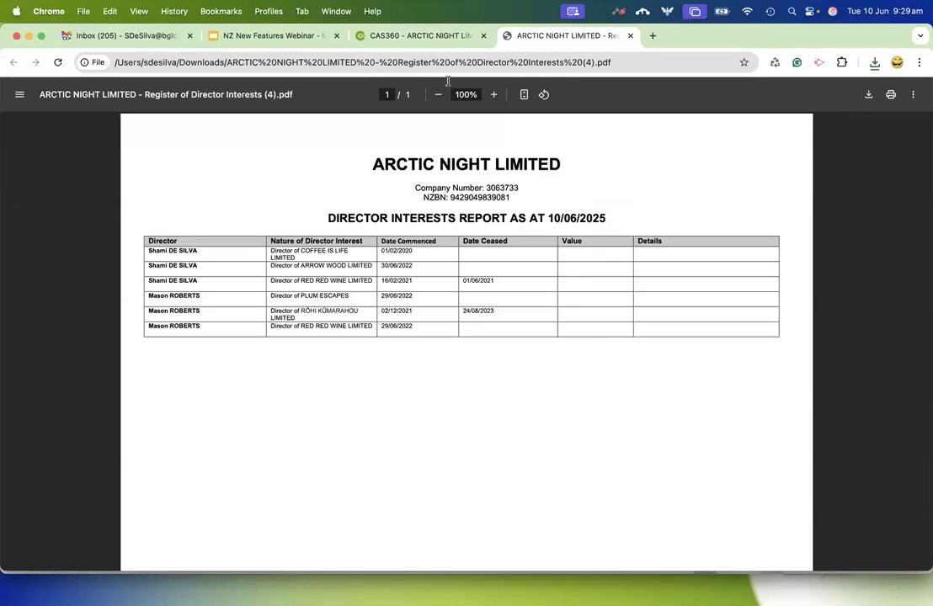
left_click(429, 39)
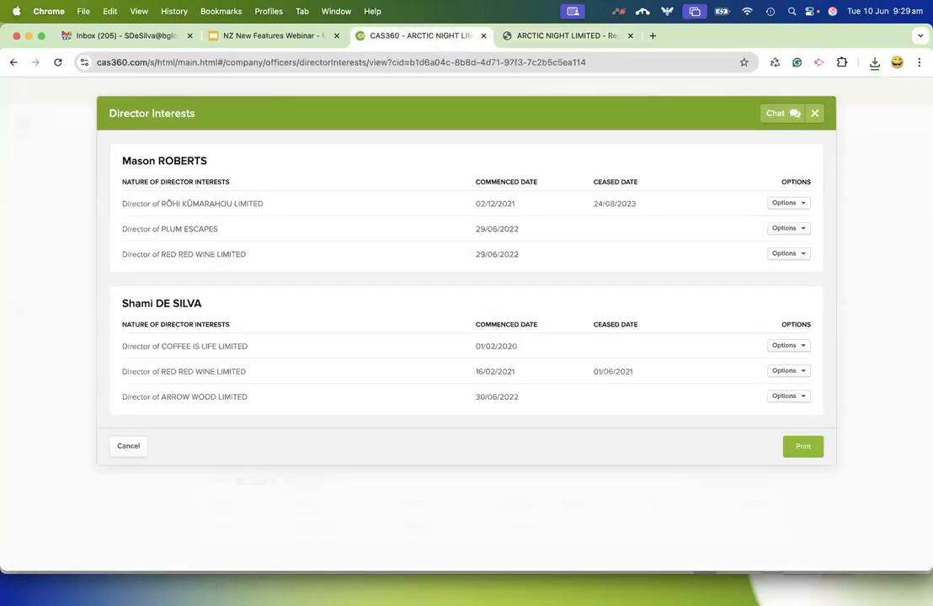
left_click(129, 447)
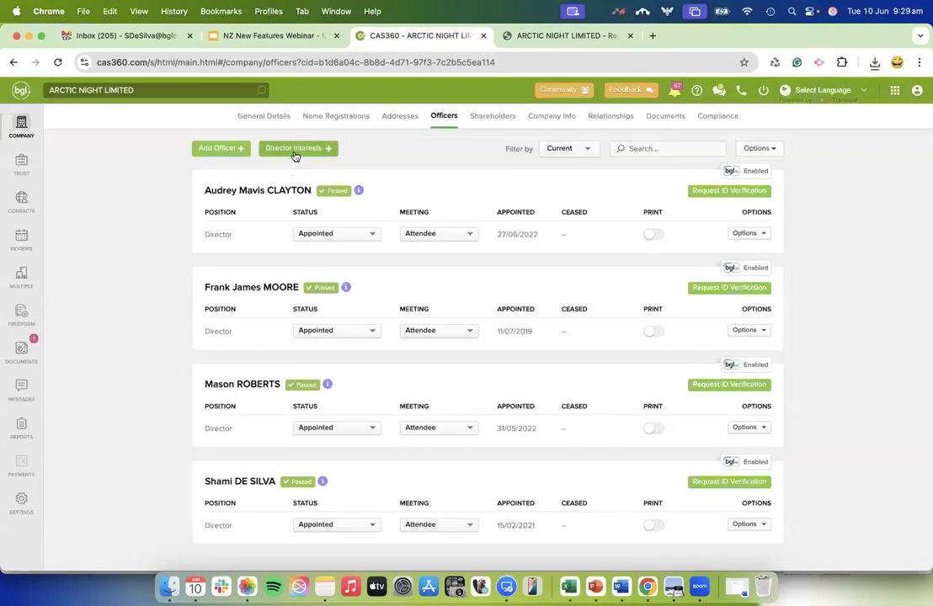
Look through the filters and company selection of the Register of Director Interests report and close it without exporting.
left_click(21, 428)
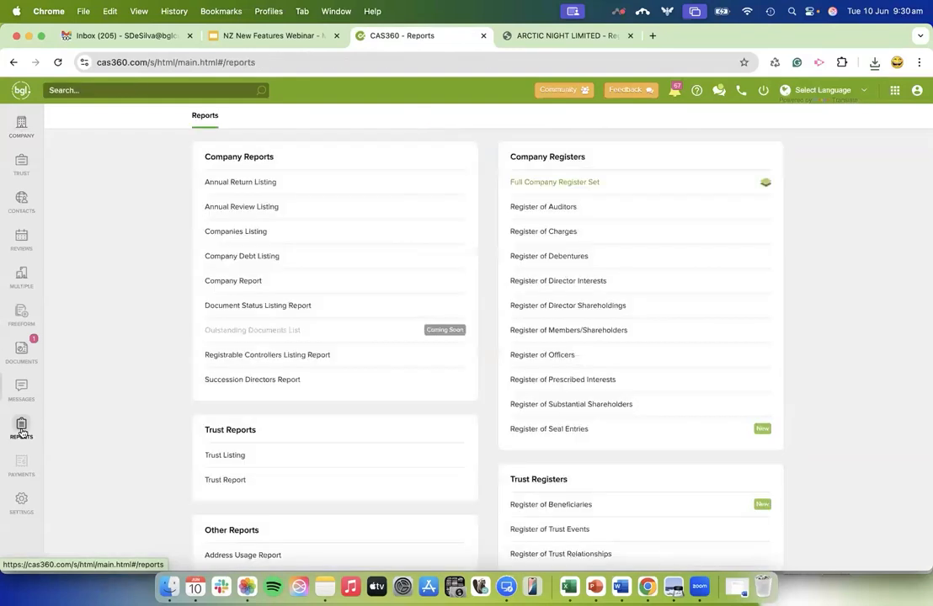
left_click(547, 289)
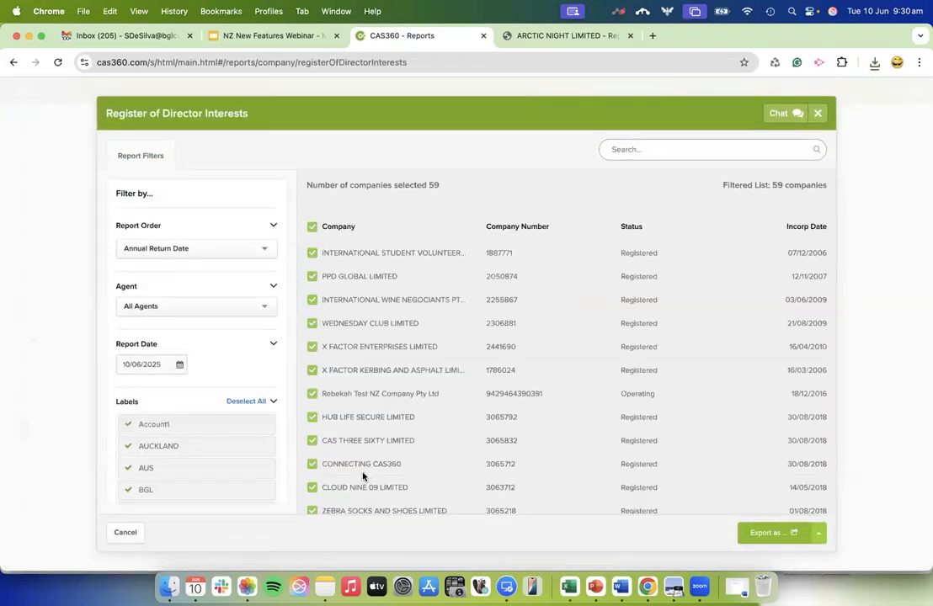
scroll(362, 477, "down", 5)
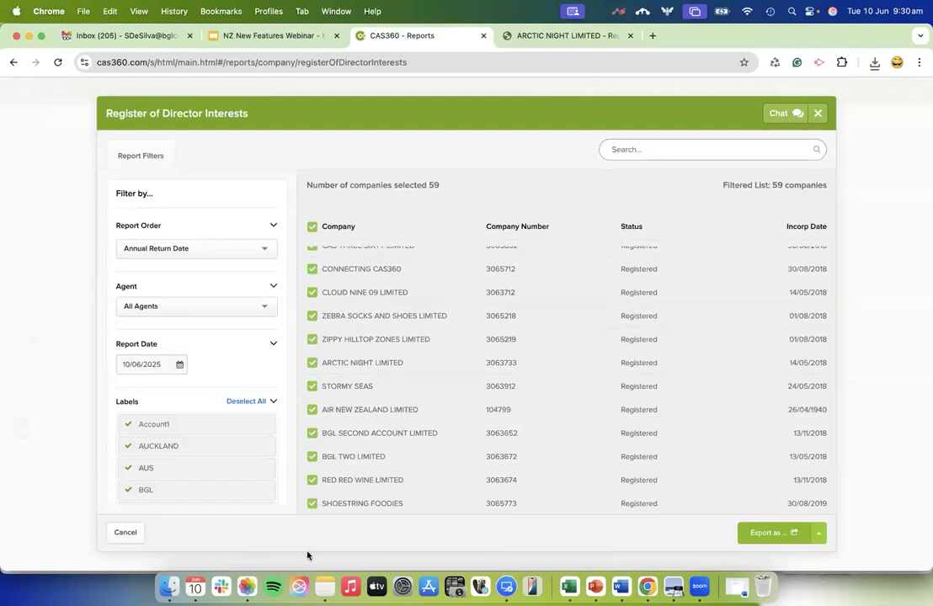
left_click(125, 533)
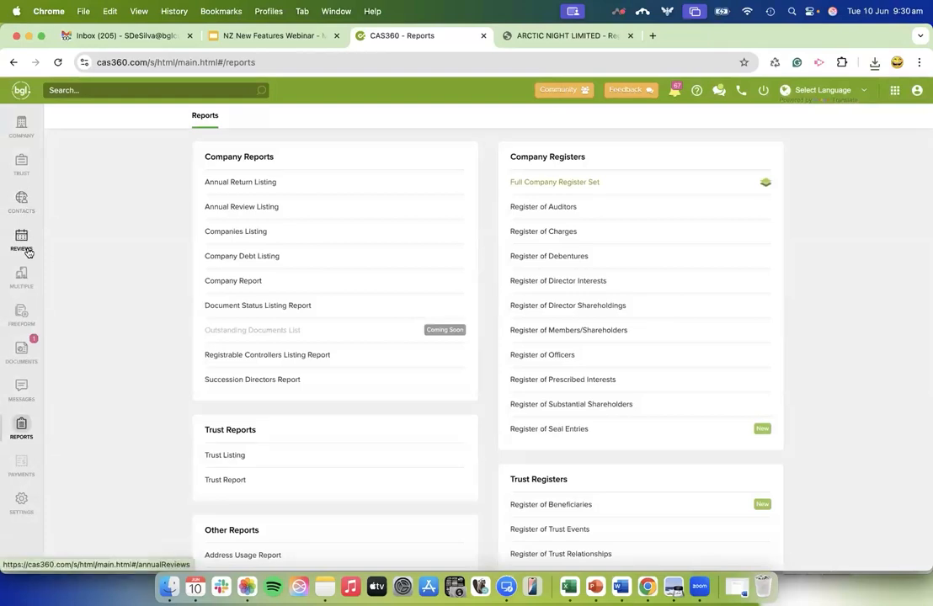
Search the global contacts by a contact's first name.
left_click(22, 206)
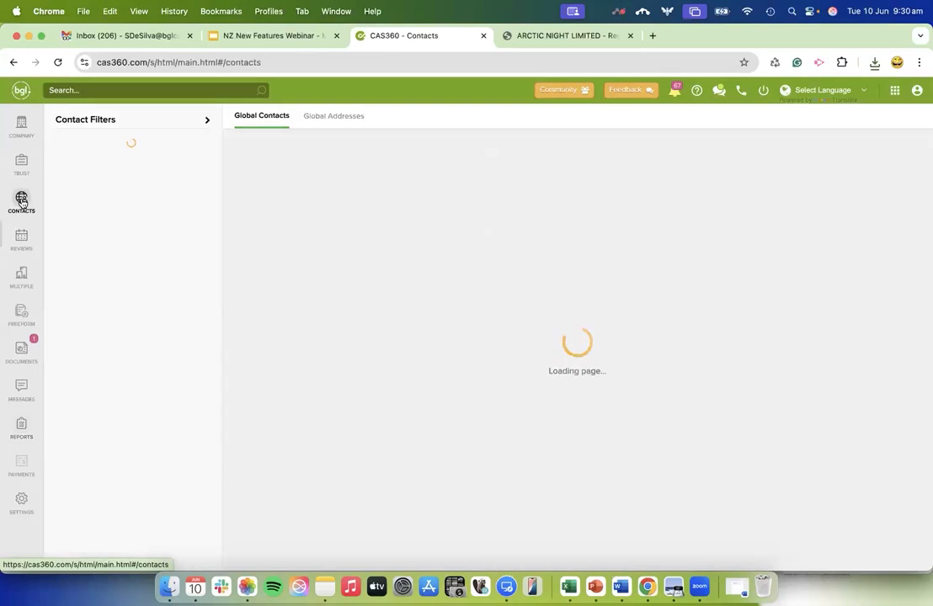
left_click(855, 148)
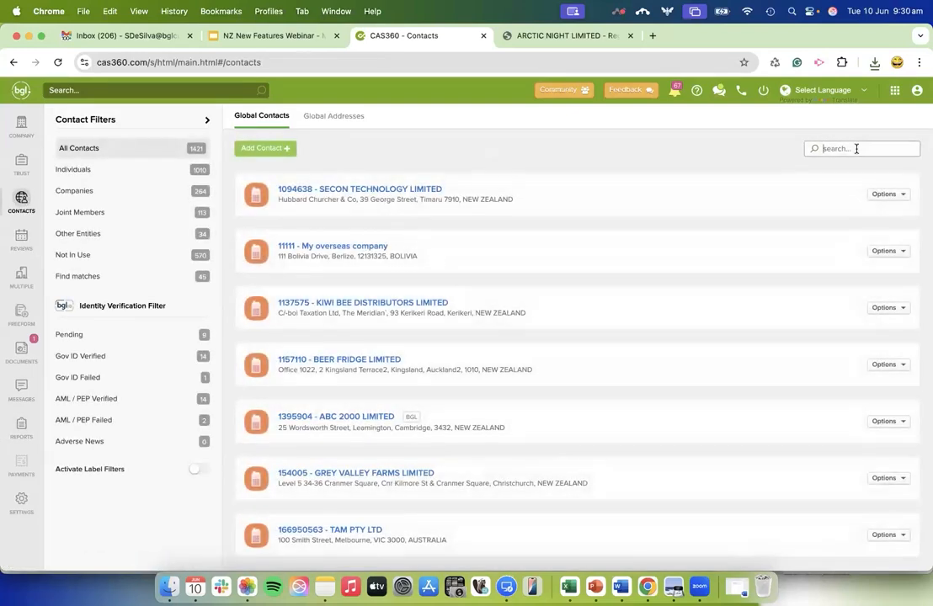
type("joe")
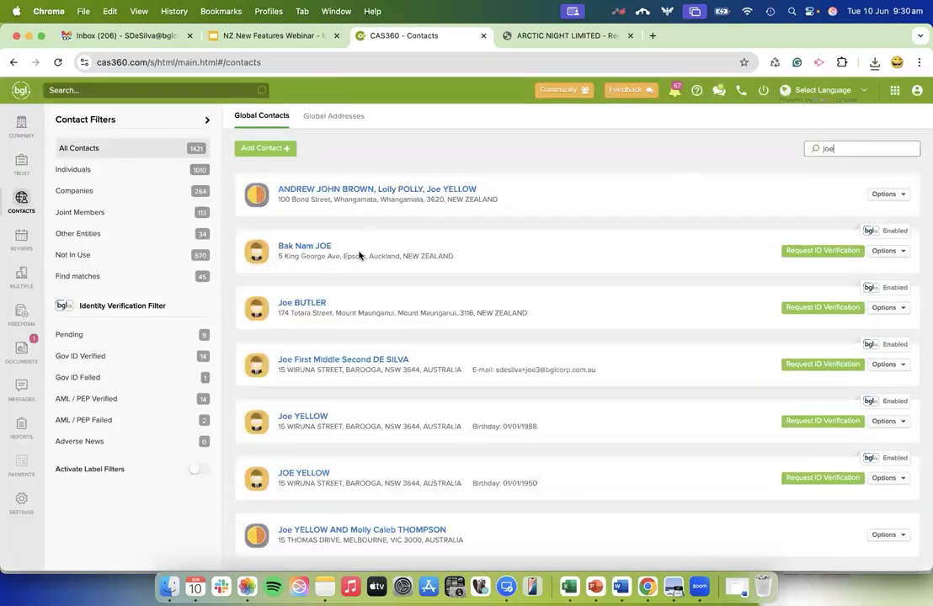
Open the matching individual contact and examine its relationships, from company contacts and director interests to office holdings, shareholdings and trusts.
left_click(288, 416)
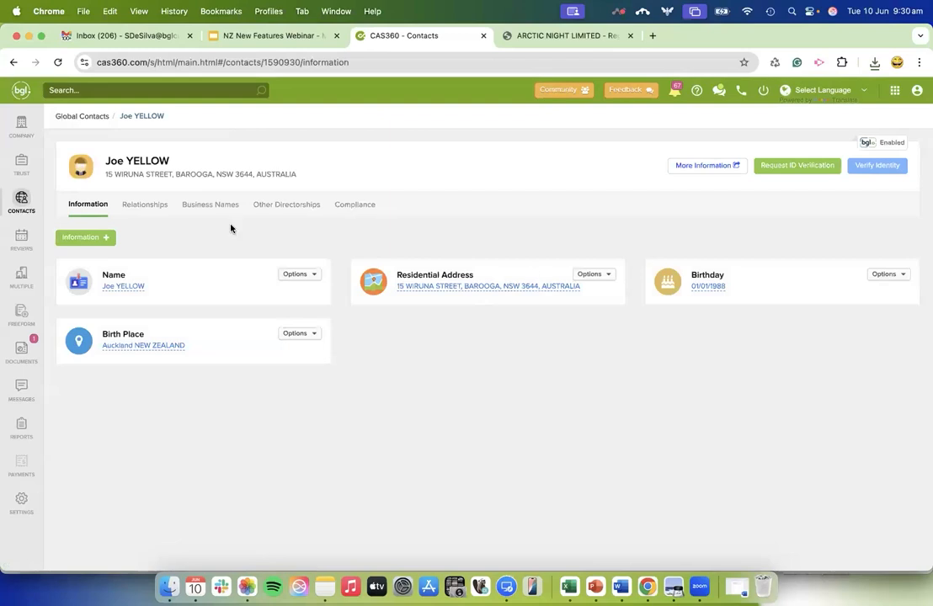
left_click(145, 205)
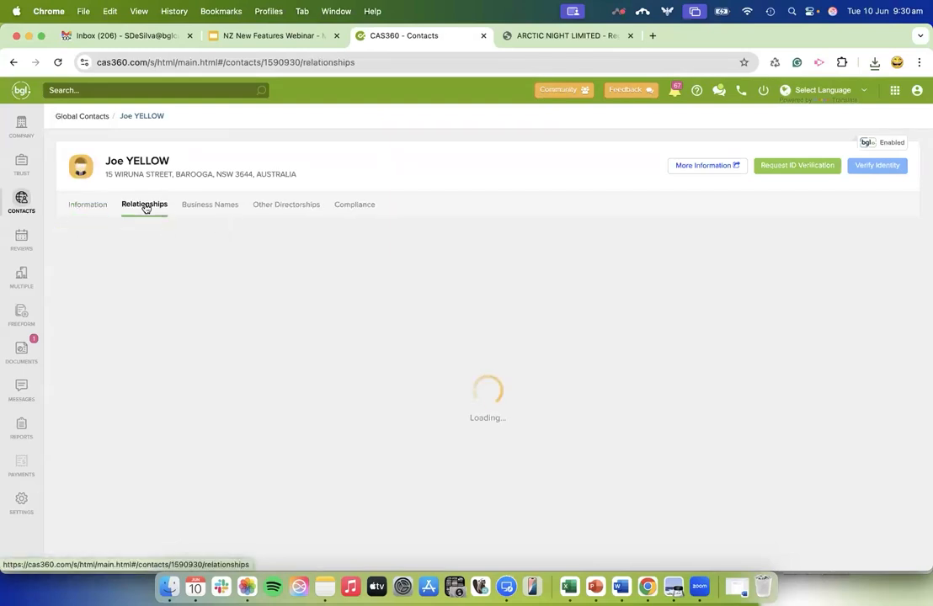
scroll(154, 446, "down", 3)
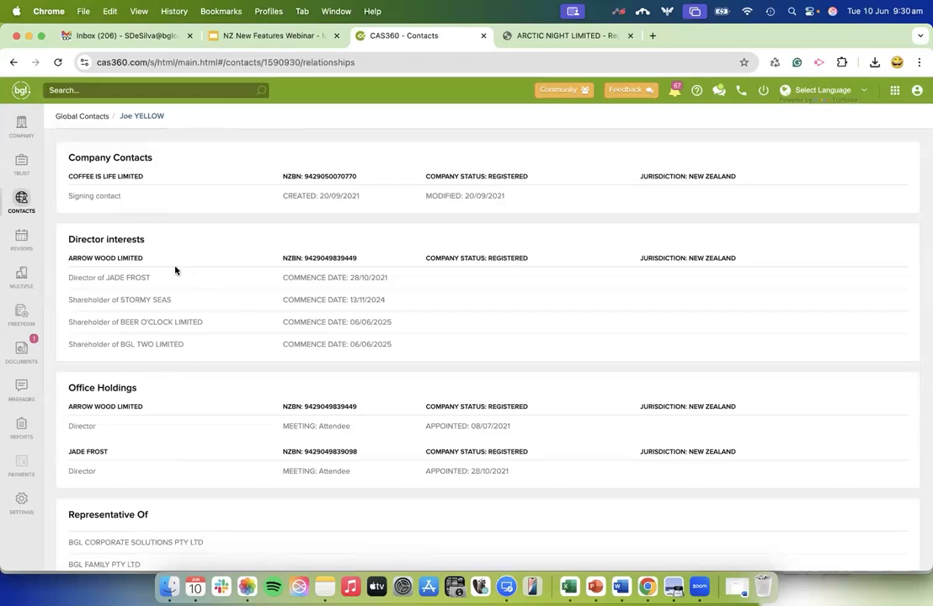
scroll(175, 270, "up", 2)
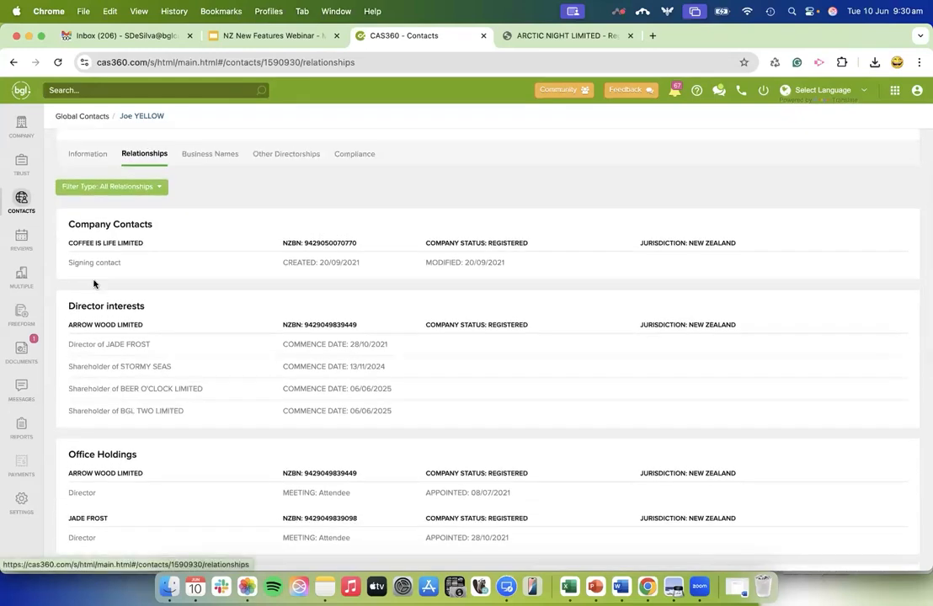
scroll(146, 523, "down", 6)
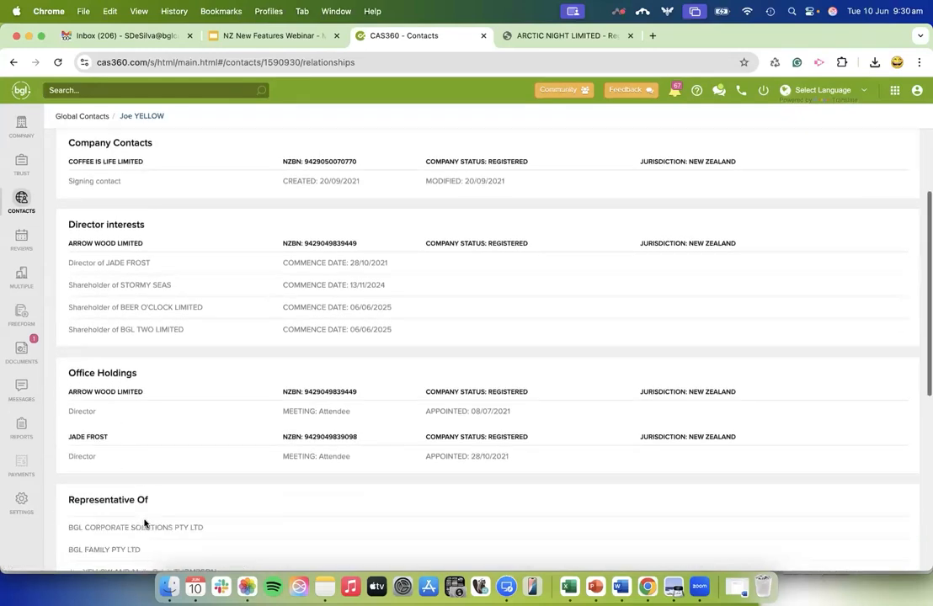
scroll(144, 523, "down", 5)
scroll(187, 212, "up", 8)
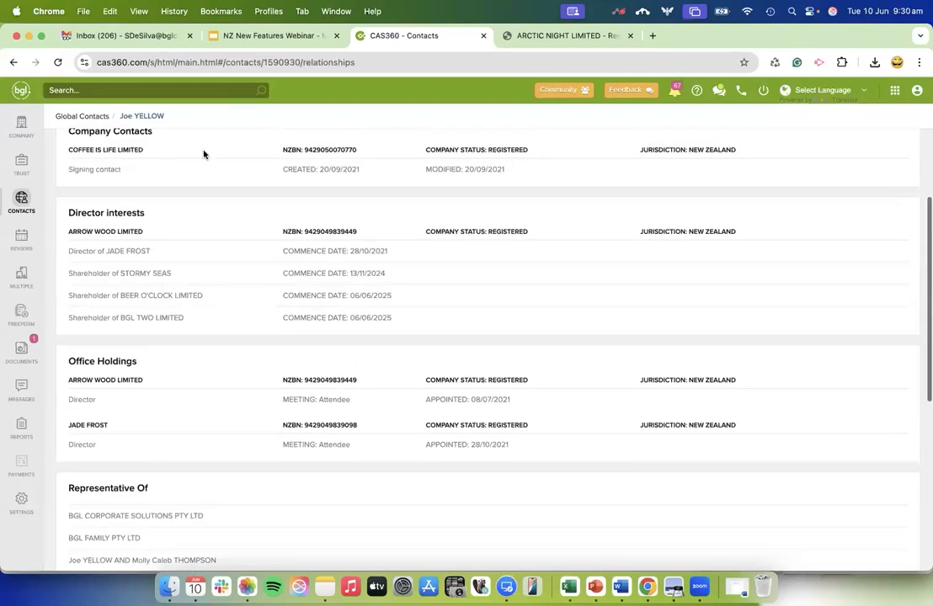
scroll(223, 303, "up", 1)
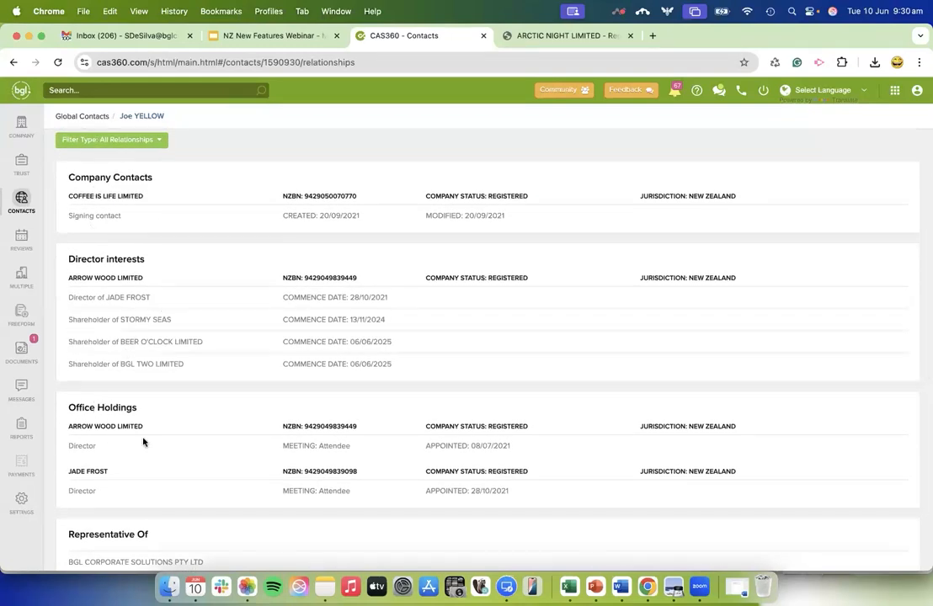
scroll(191, 461, "down", 4)
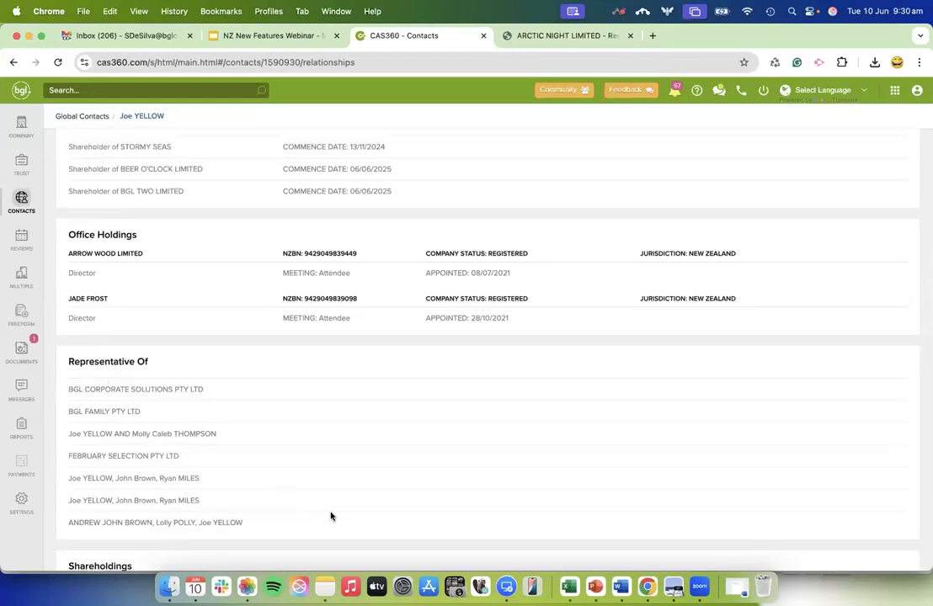
scroll(333, 517, "down", 5)
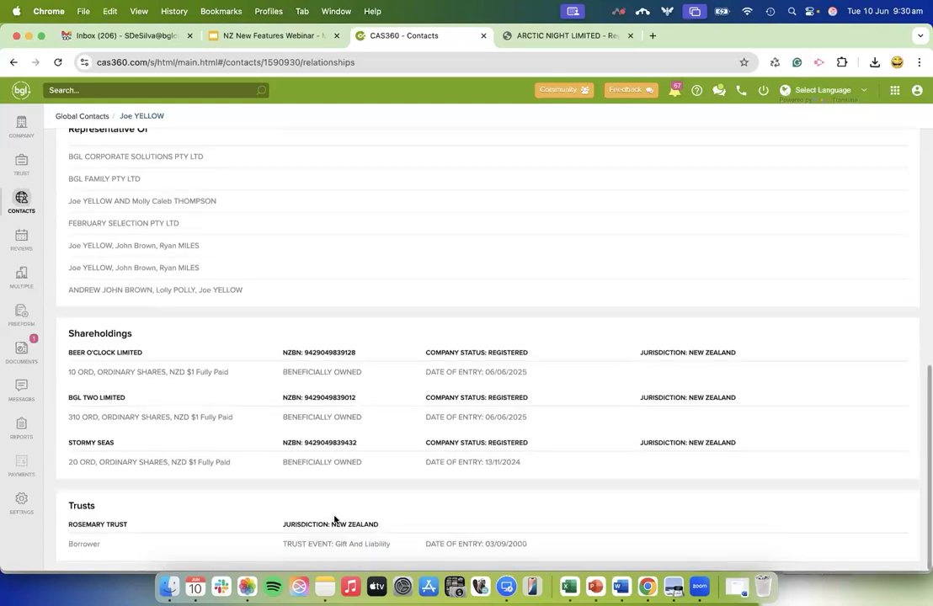
scroll(329, 451, "up", 8)
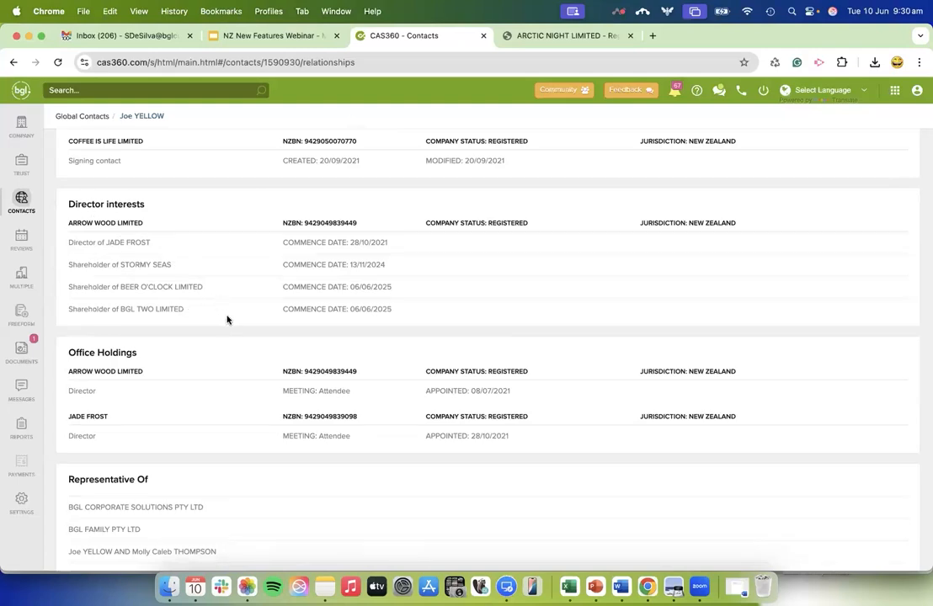
scroll(228, 319, "up", 4)
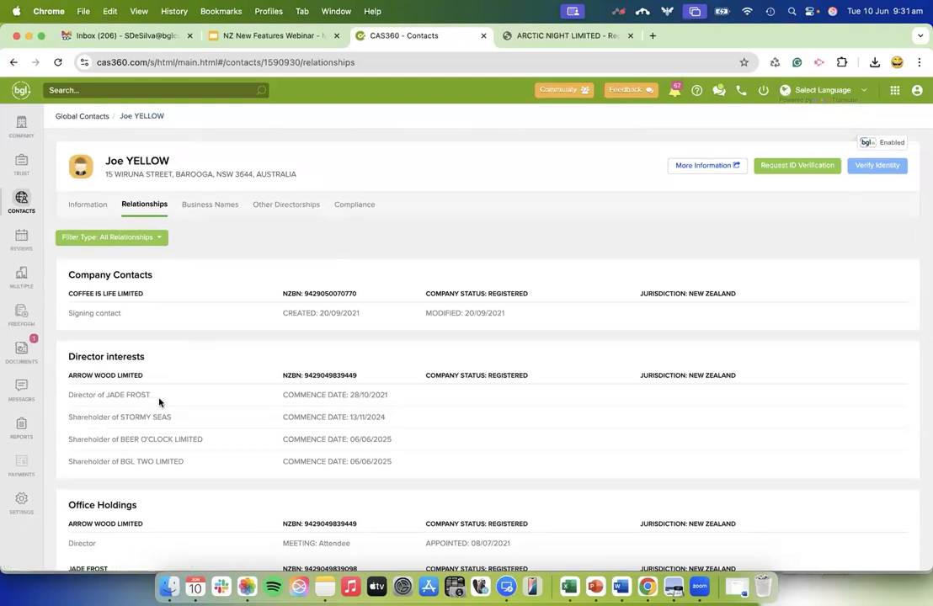
Start a People Group Report, search the people by the contact's first name, and select that individual contact.
left_click(24, 430)
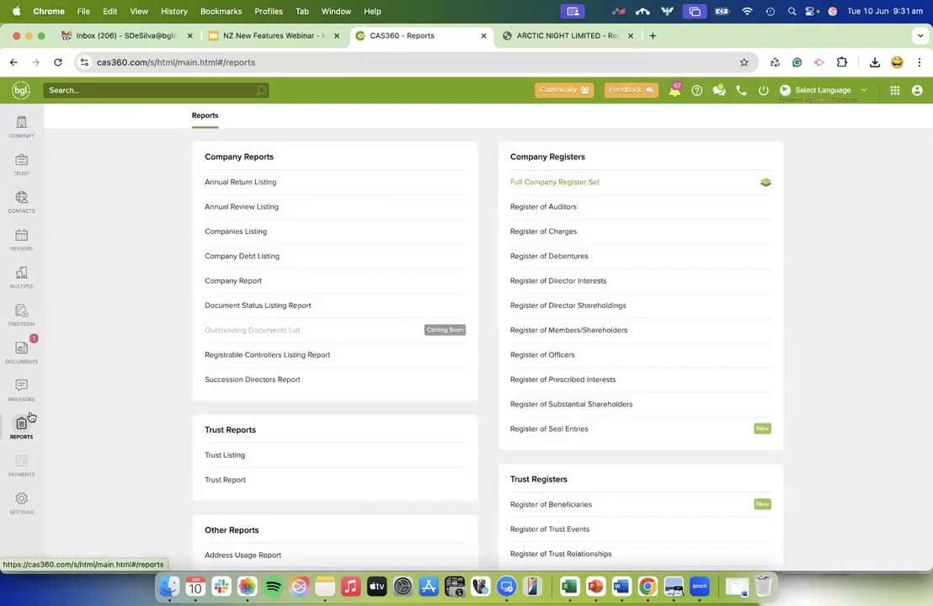
scroll(130, 375, "down", 3)
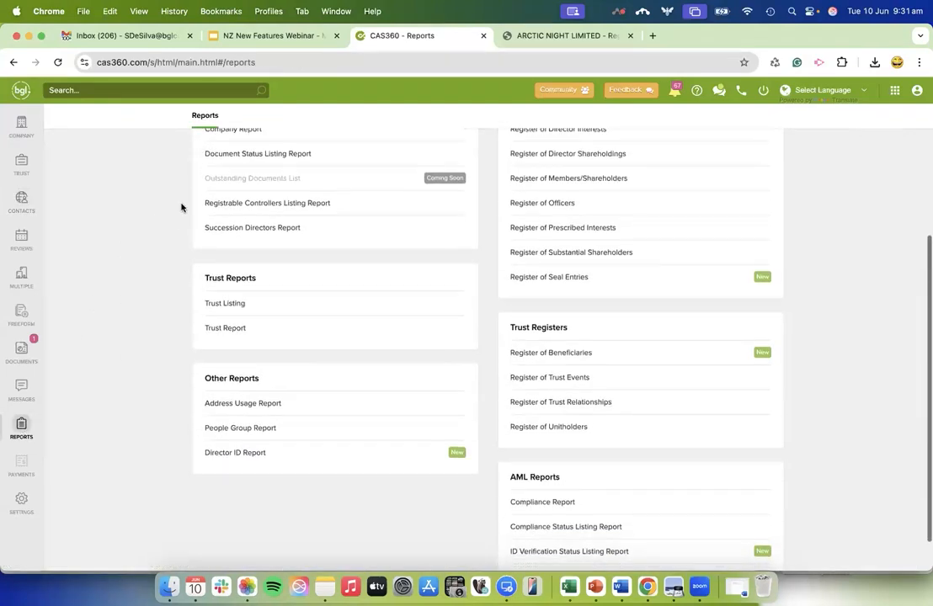
scroll(138, 246, "up", 3)
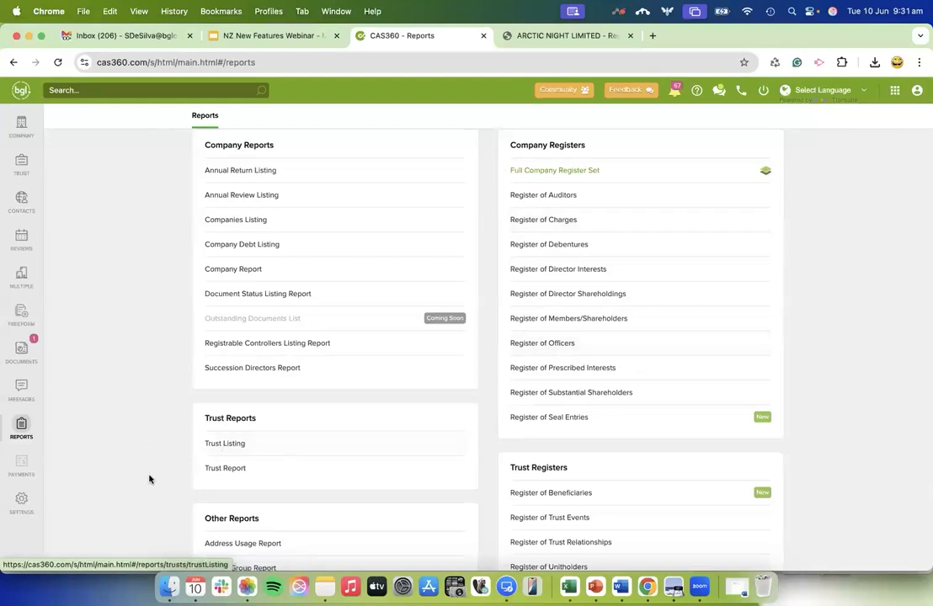
scroll(149, 521, "down", 5)
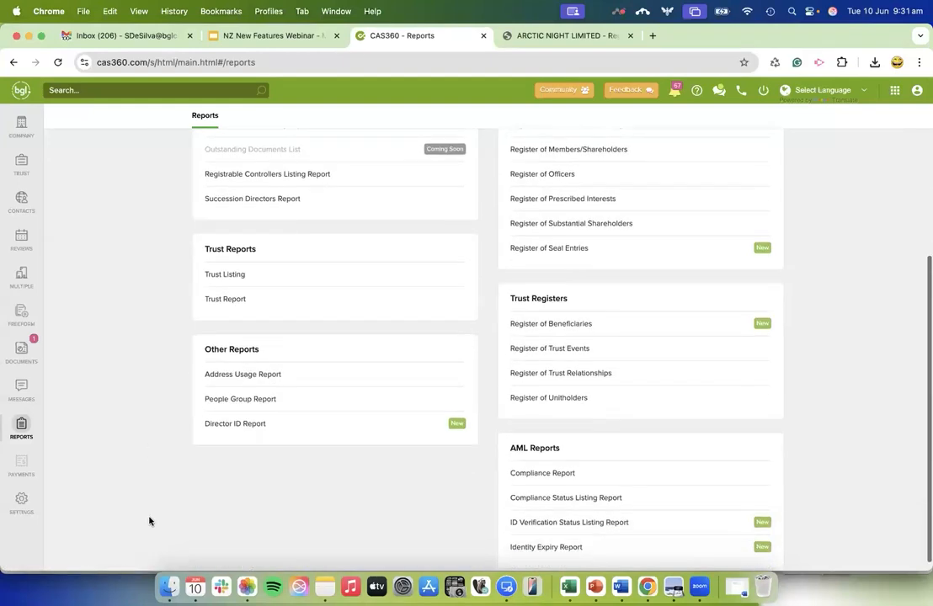
left_click(263, 395)
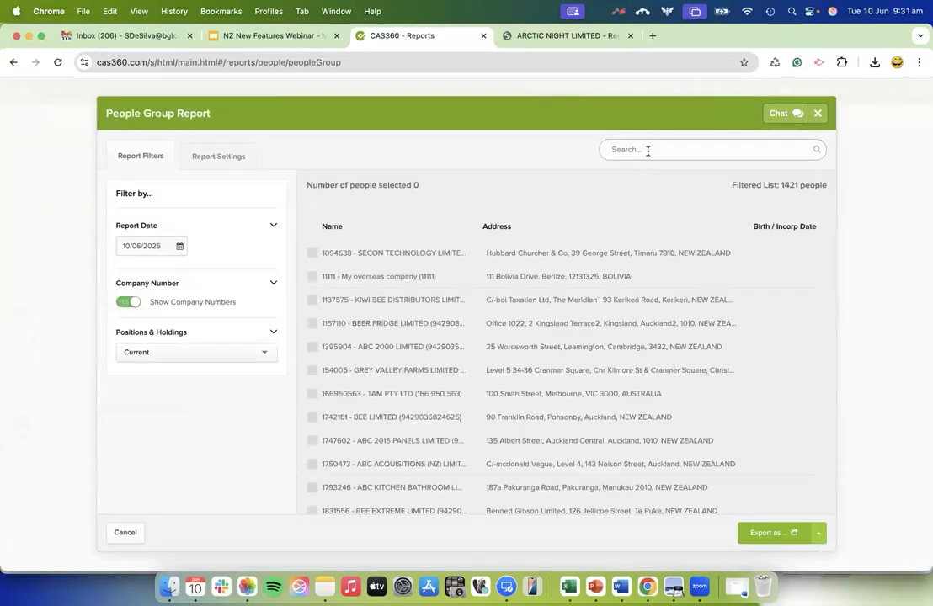
left_click(536, 148)
type("joe")
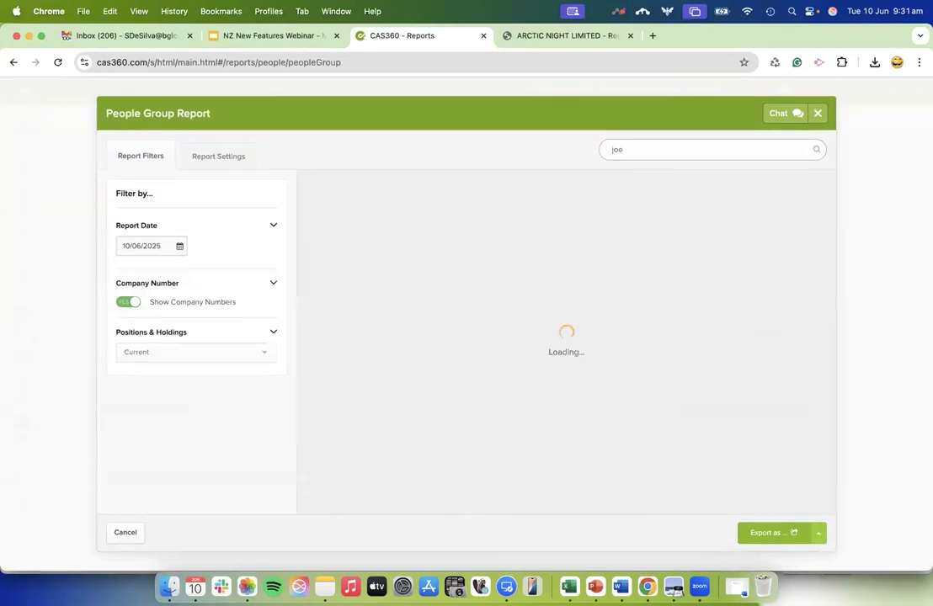
left_click(310, 347)
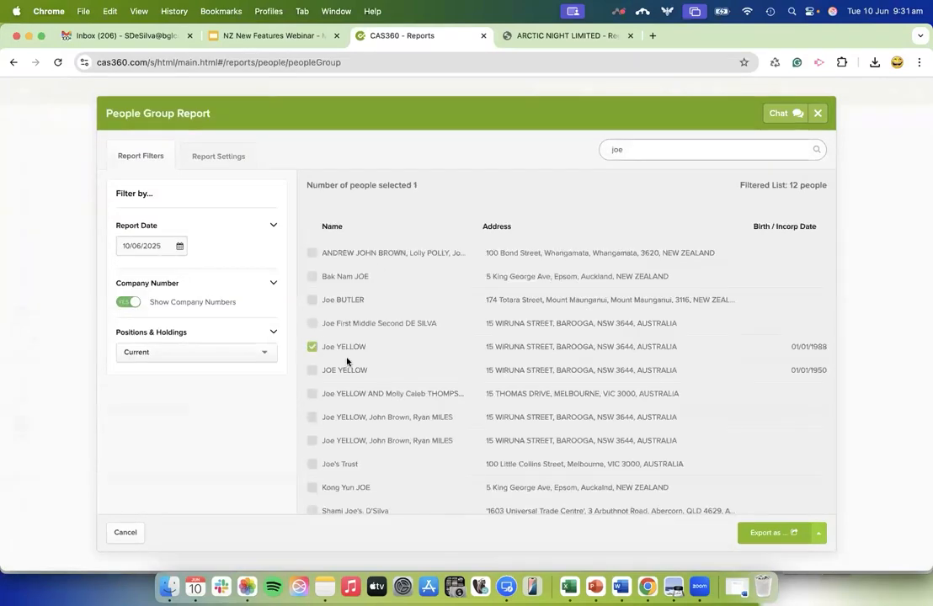
Review the People Group Report settings down to Show Director Interests and export the report as a PDF.
left_click(769, 537)
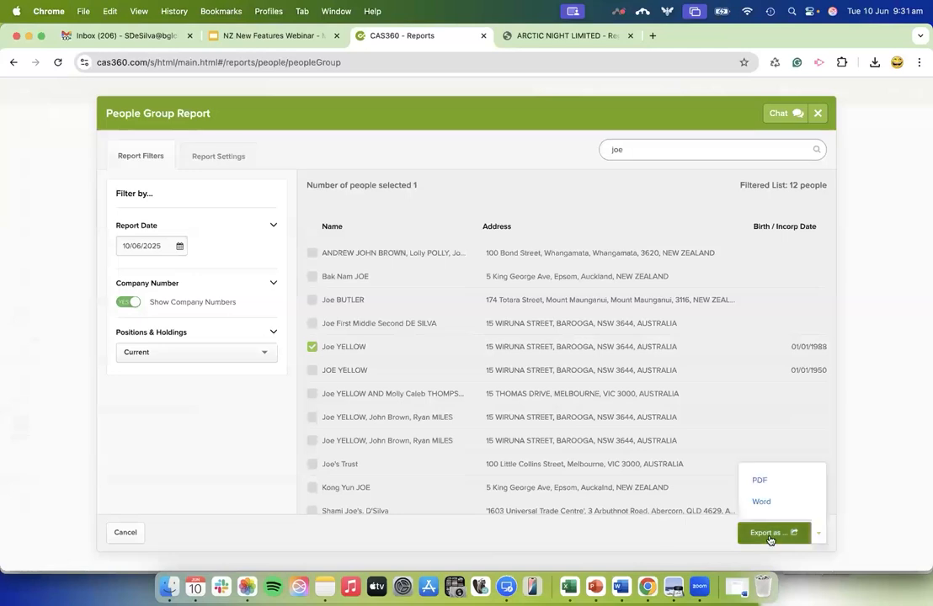
left_click(216, 160)
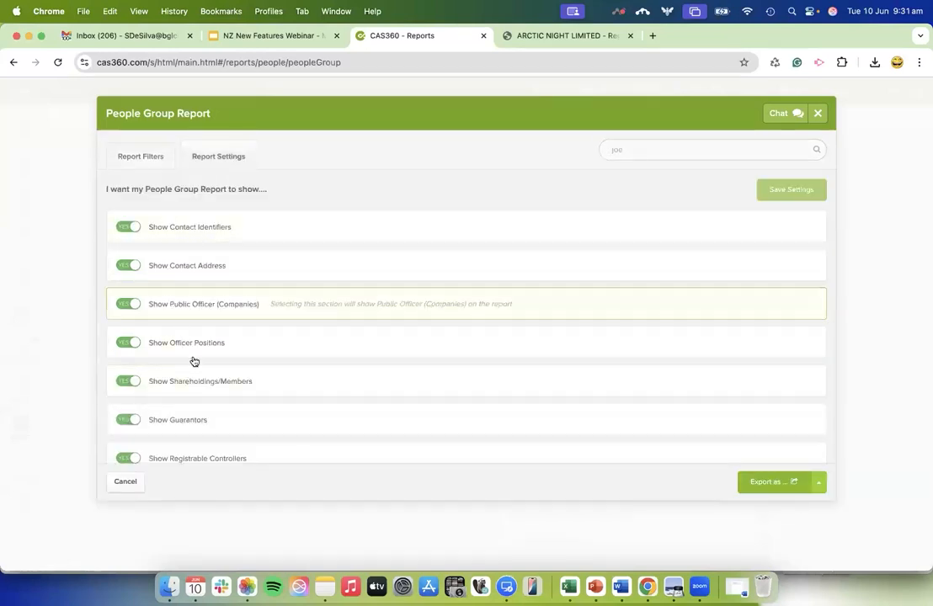
scroll(206, 396, "down", 5)
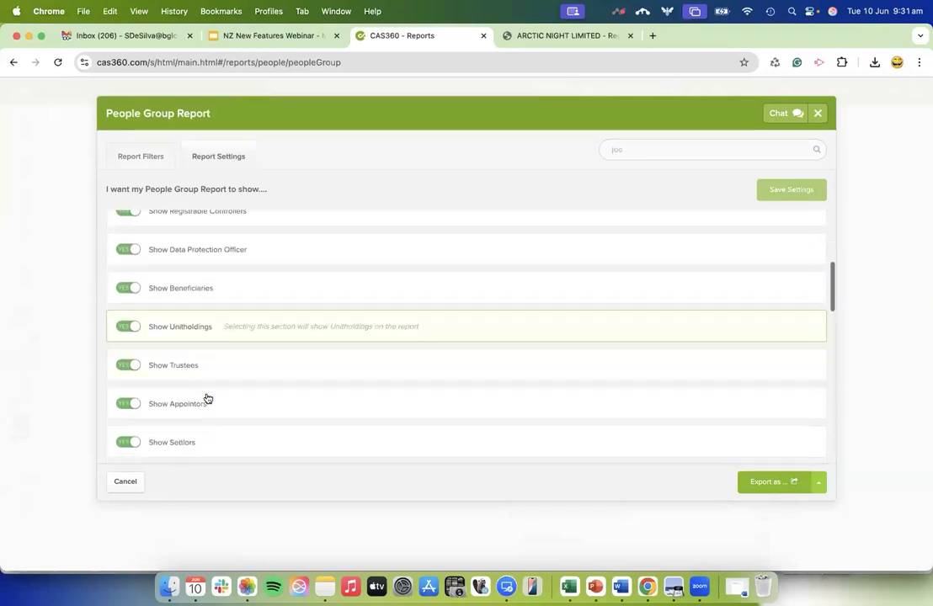
scroll(207, 397, "down", 5)
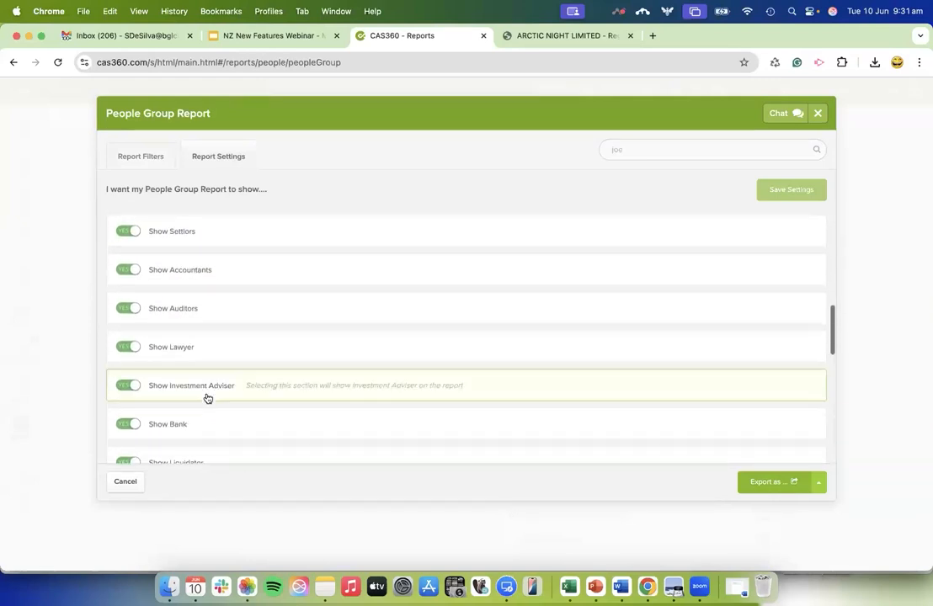
scroll(207, 397, "down", 10)
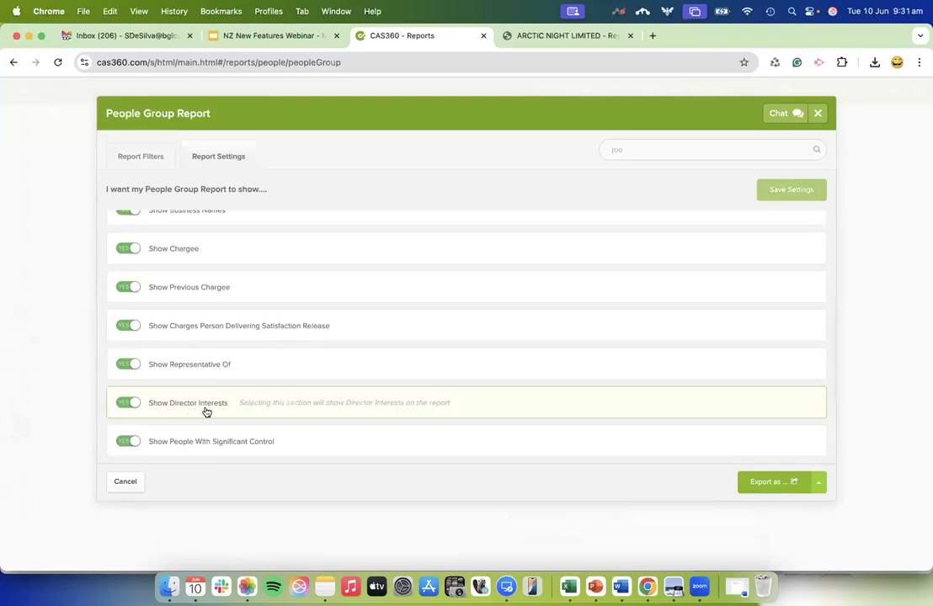
left_click(775, 481)
left_click(761, 431)
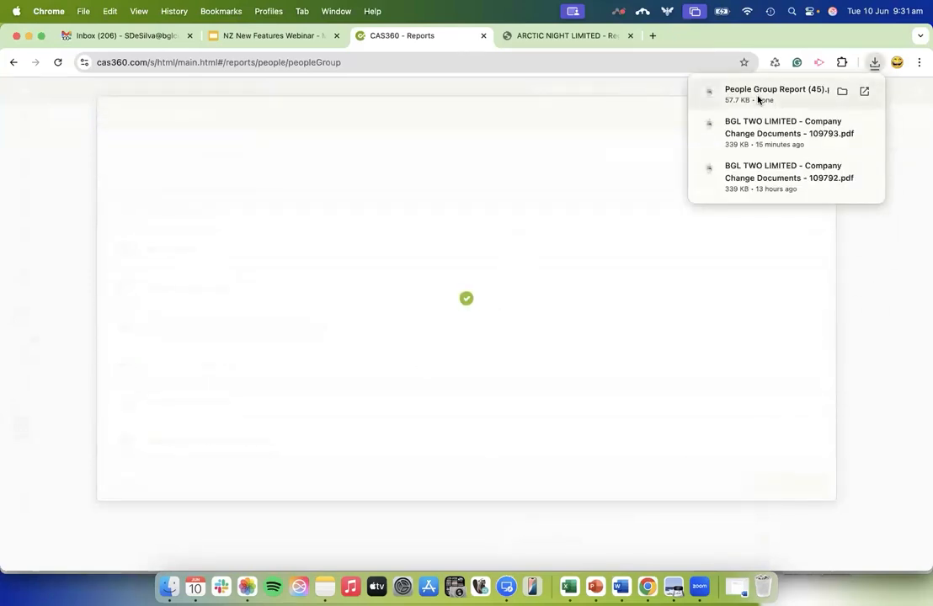
View the downloaded People Group Report through its Director Interests section, and close both the PDF and the report setup.
left_click(758, 99)
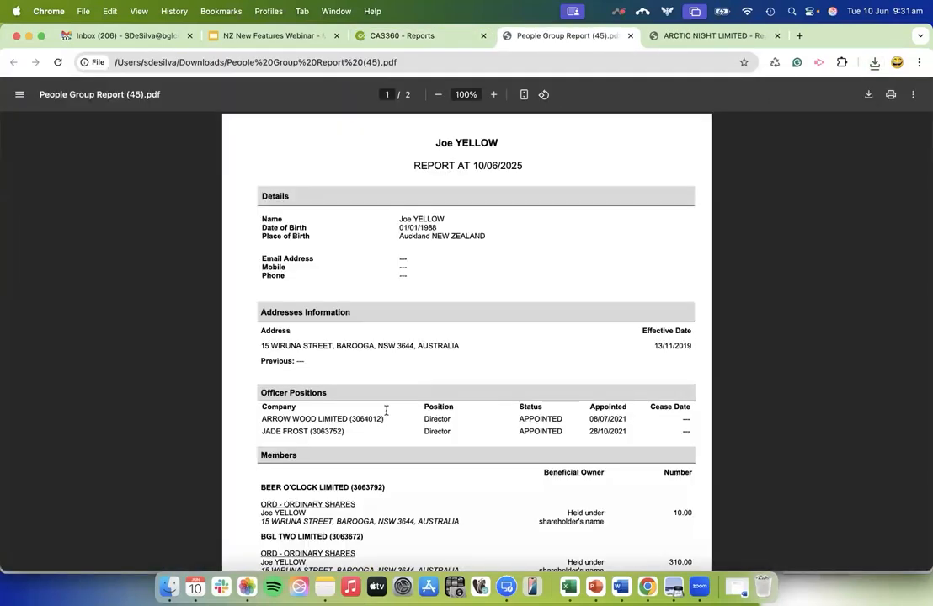
scroll(391, 438, "down", 5)
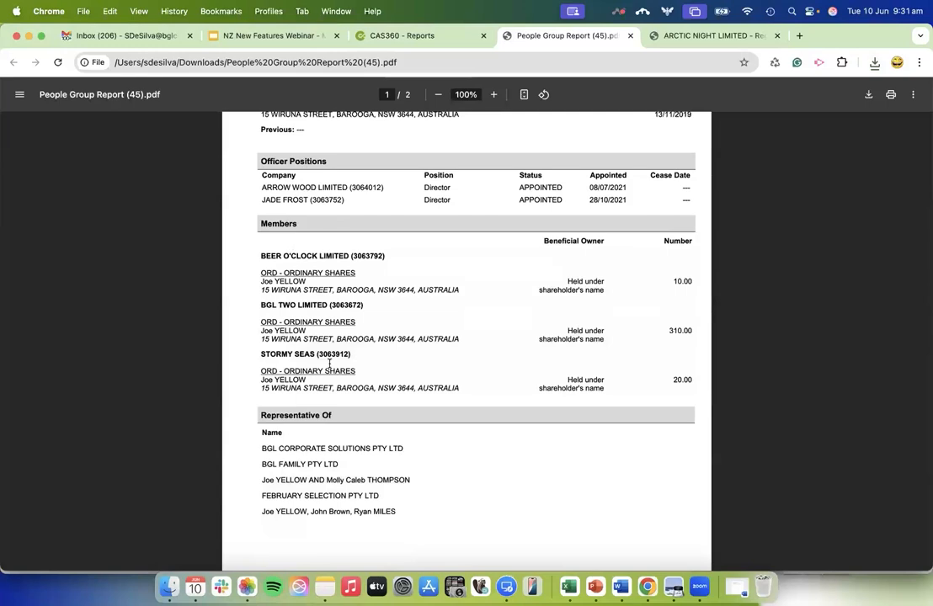
scroll(299, 252, "down", 4)
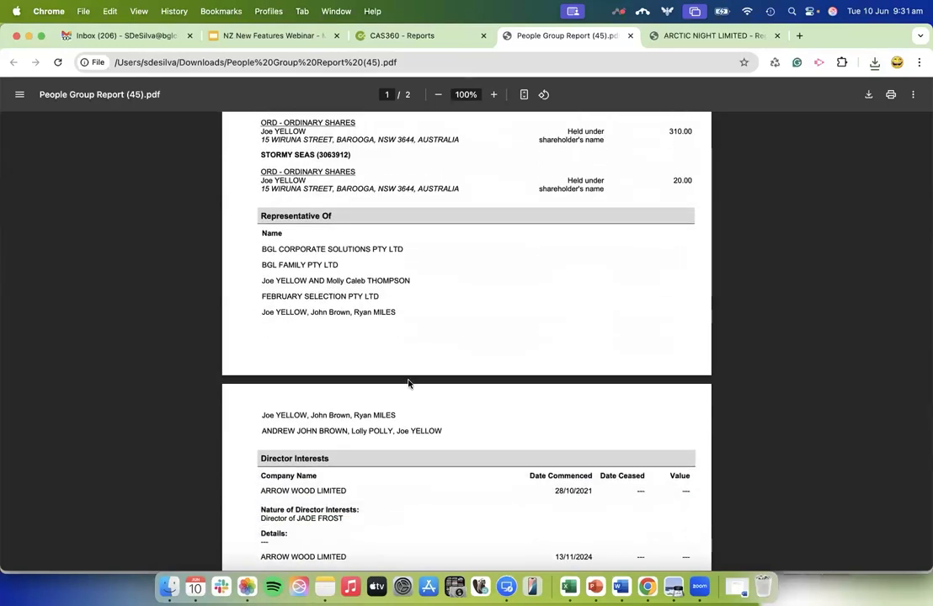
scroll(409, 381, "down", 4)
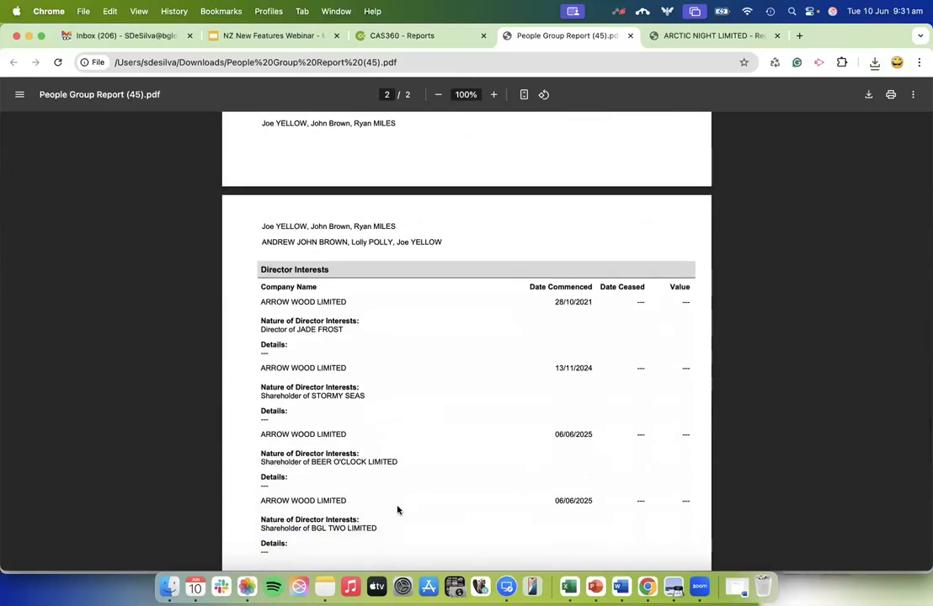
scroll(438, 548, "down", 2)
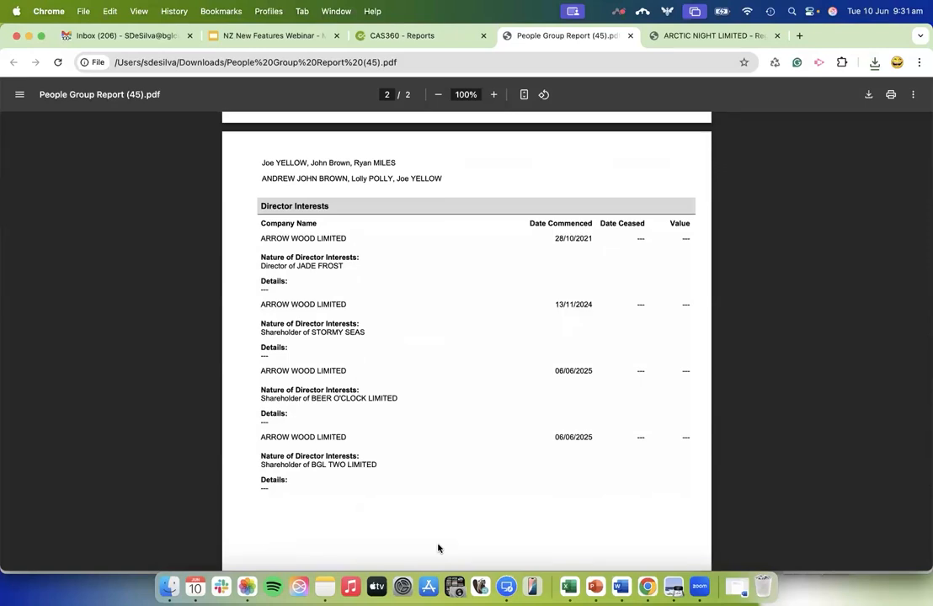
scroll(437, 548, "up", 15)
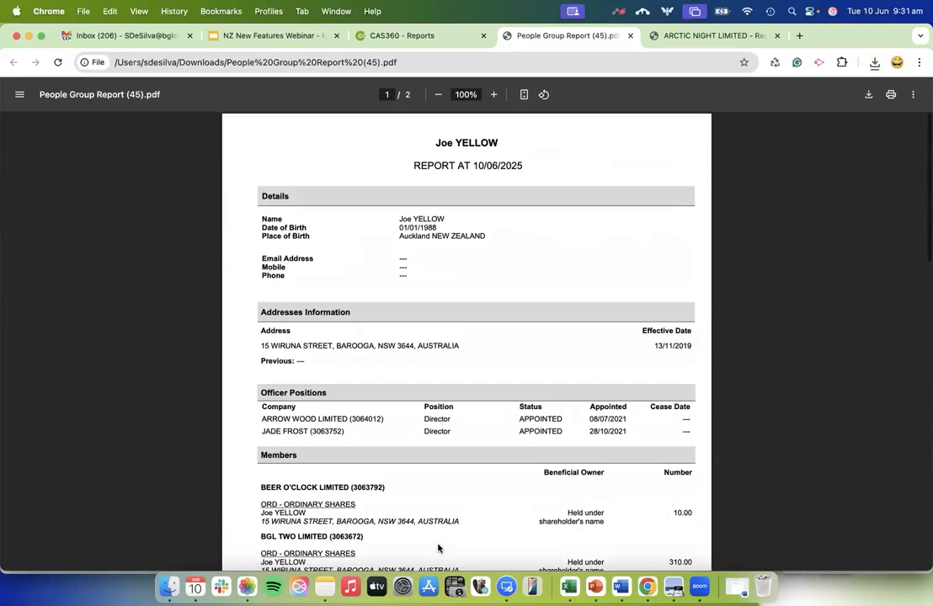
left_click(631, 36)
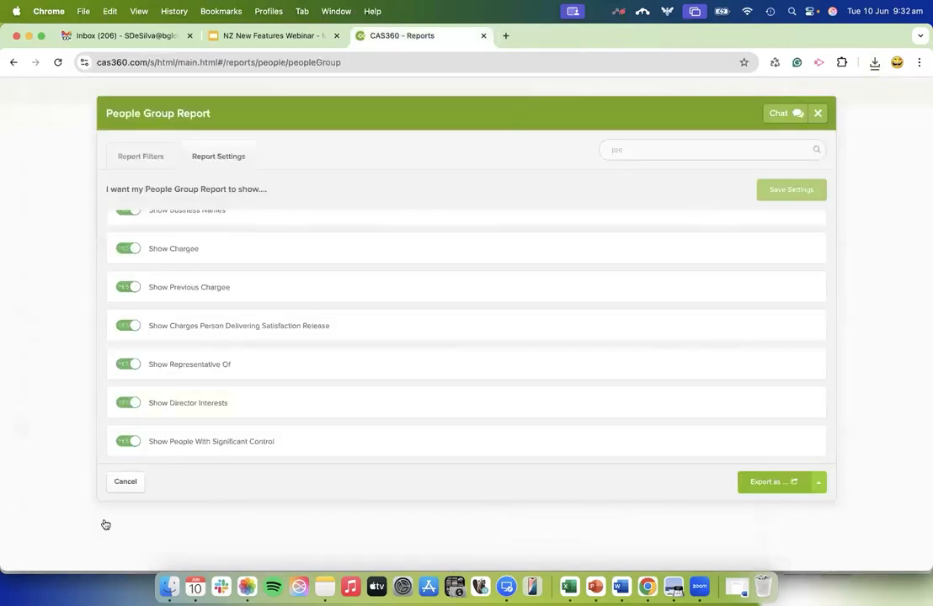
left_click(124, 481)
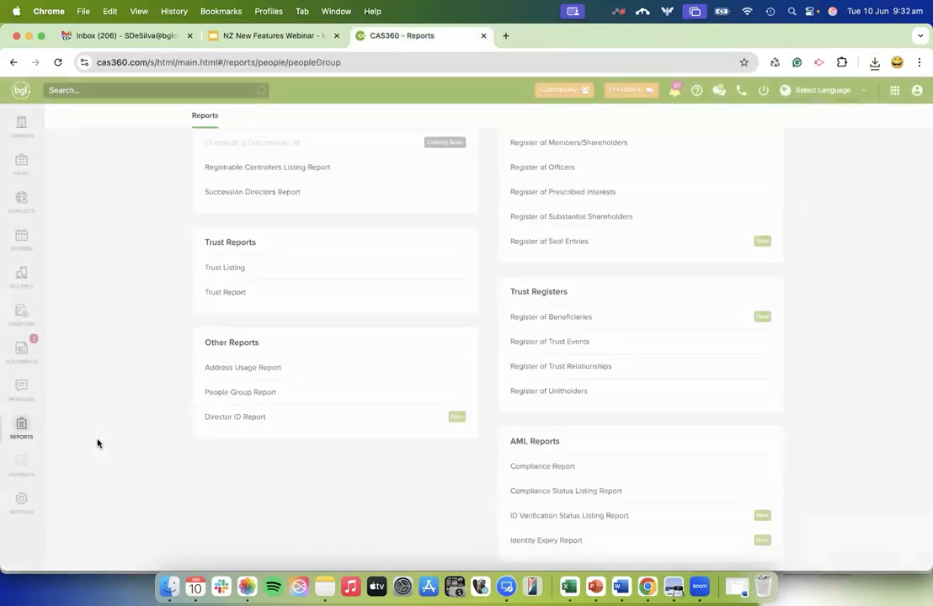
Search the company list for "arc" and open ARCTIC NIGHT LIMITED.
left_click(21, 122)
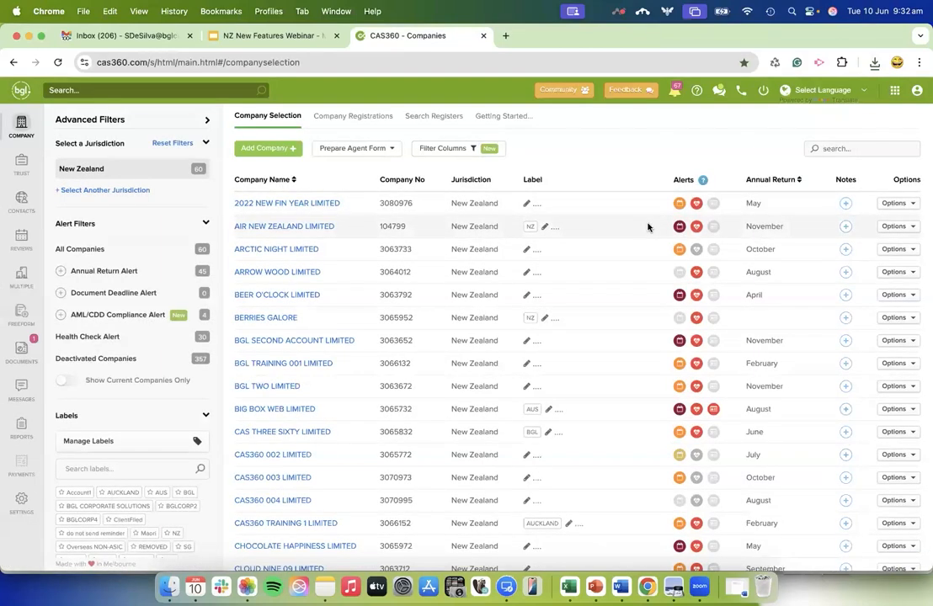
left_click(841, 148)
type("arc")
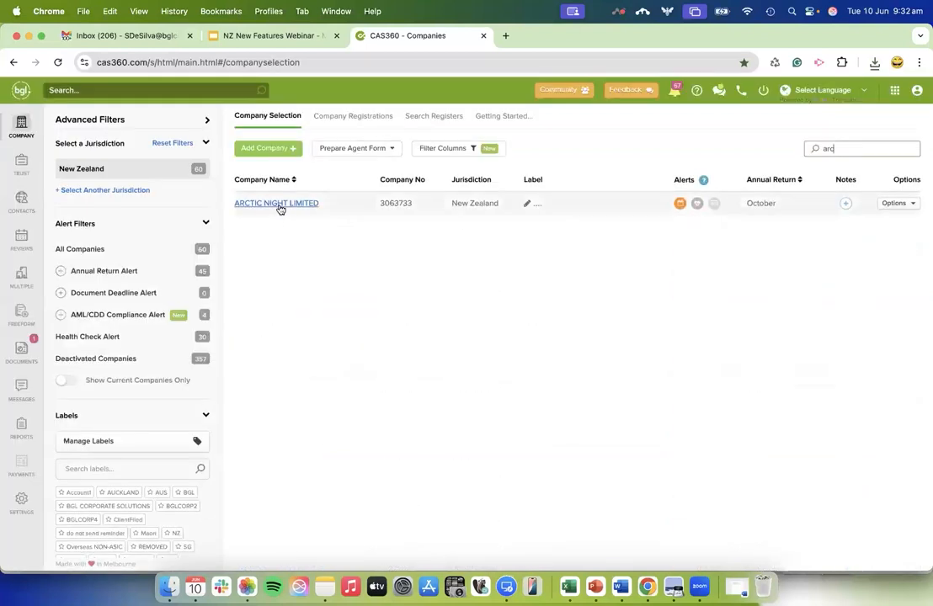
left_click(278, 204)
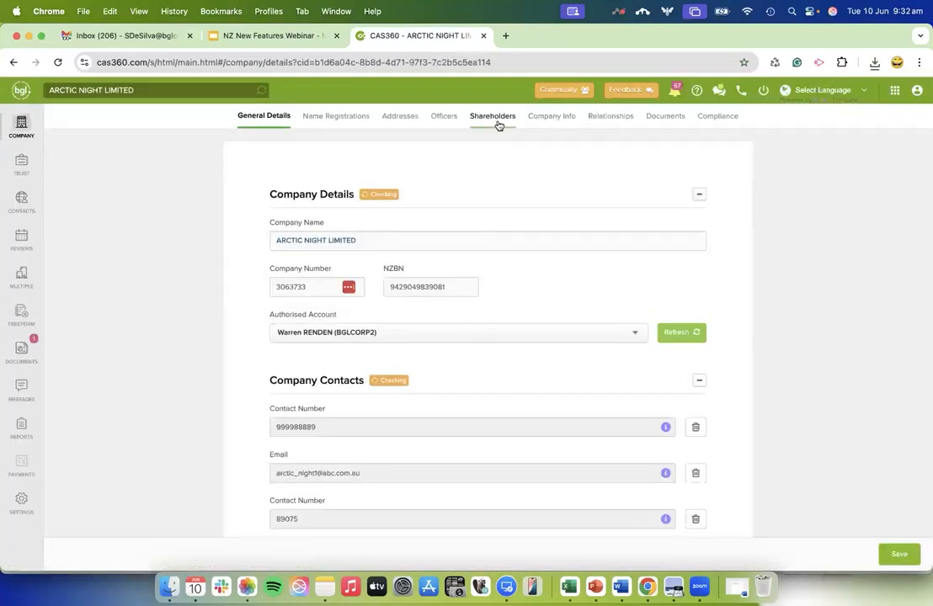
Open the company's shareholders, start adding a dividend, and look over the dividend form.
left_click(496, 118)
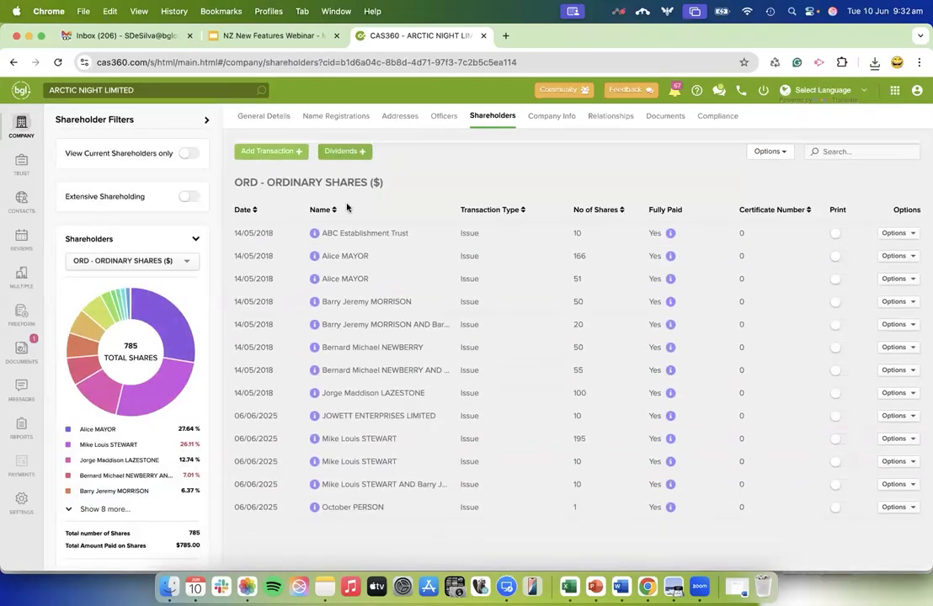
left_click(340, 150)
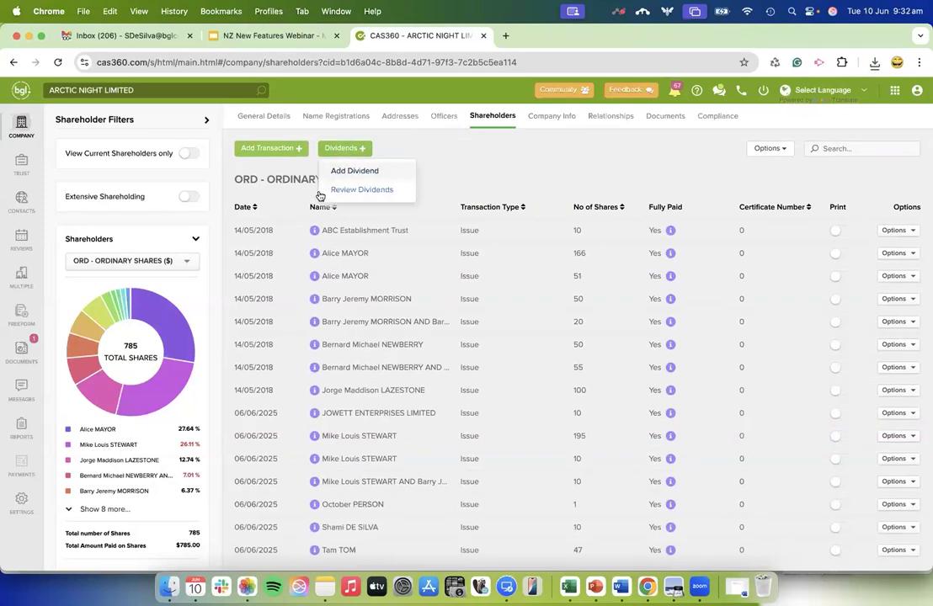
left_click(363, 173)
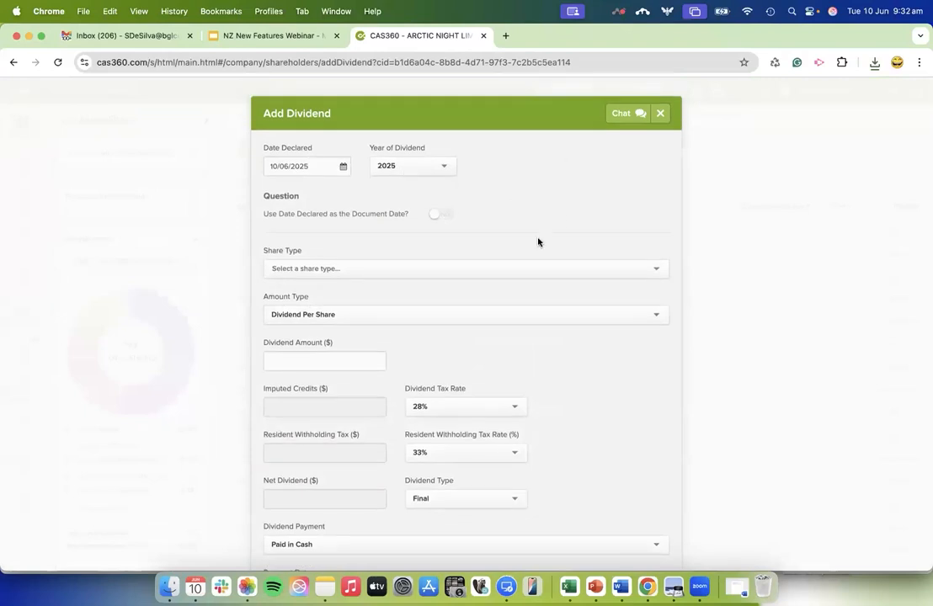
scroll(538, 242, "down", 1)
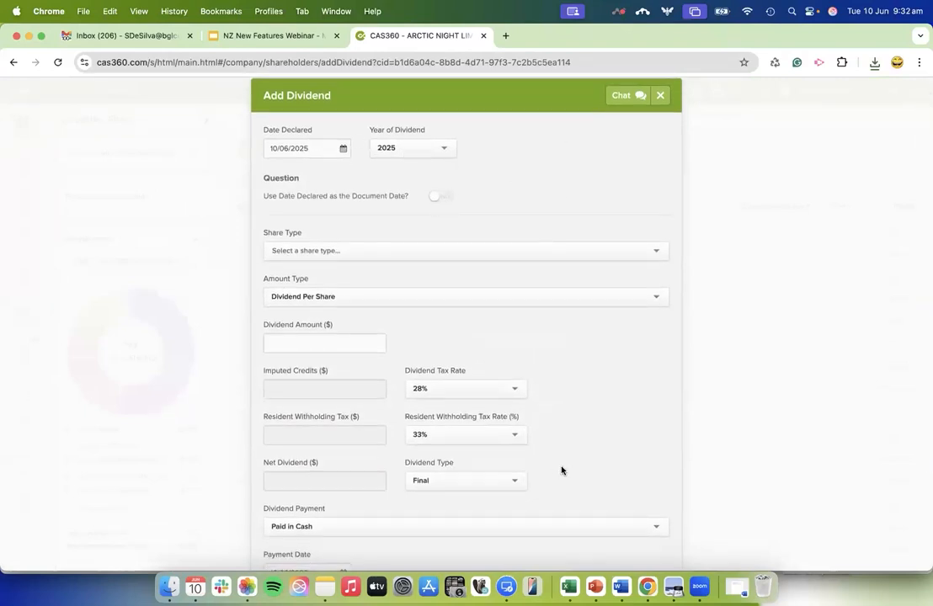
scroll(614, 488, "down", 3)
scroll(445, 360, "up", 4)
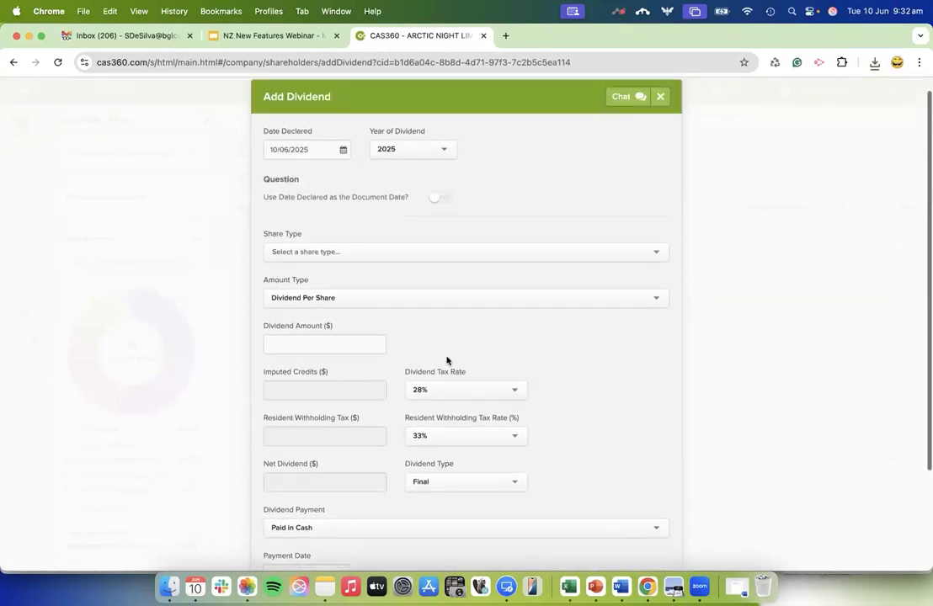
Check the available dividend years and set the share type to ORD, ORDINARY SHARES, $1 Fully Paid.
left_click(417, 149)
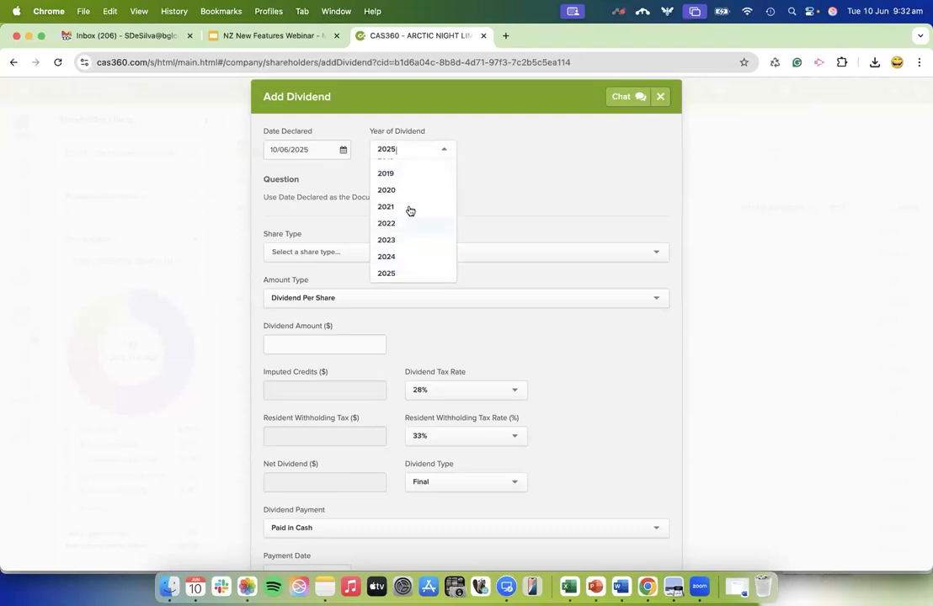
left_click(516, 182)
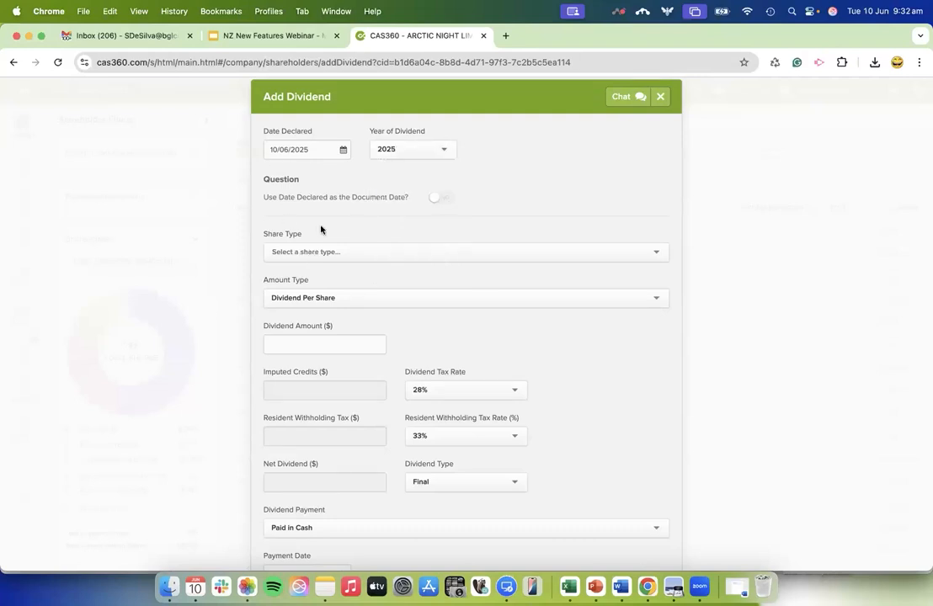
left_click(322, 253)
left_click(326, 270)
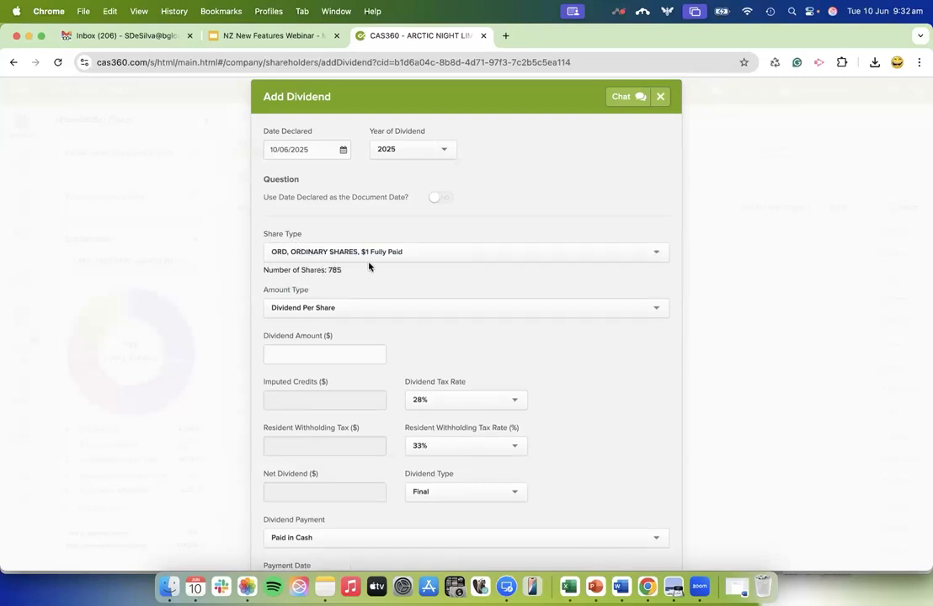
Set the amount type to Total Dividend and enter a dividend amount of 10000.
left_click(366, 310)
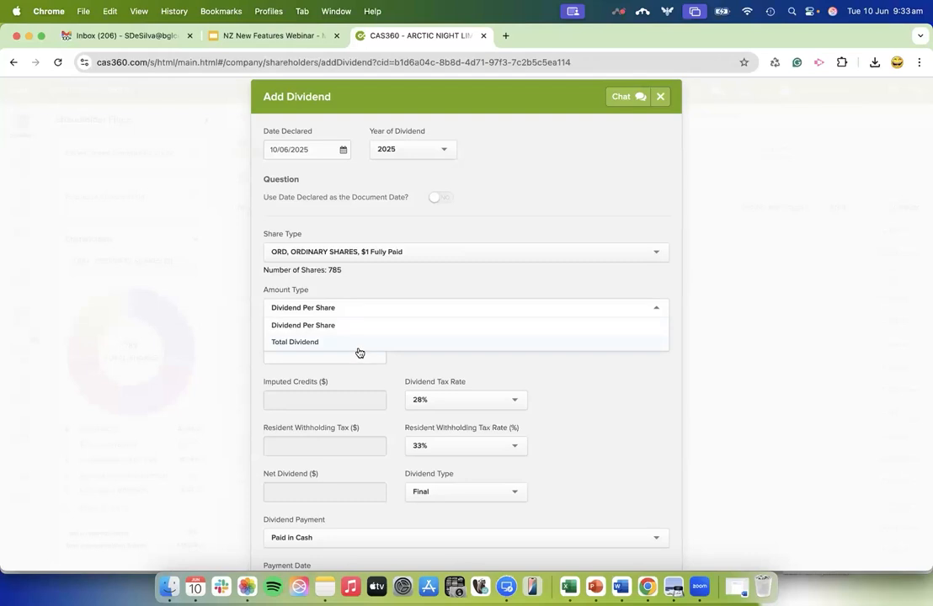
left_click(360, 343)
left_click(346, 356)
type("10000")
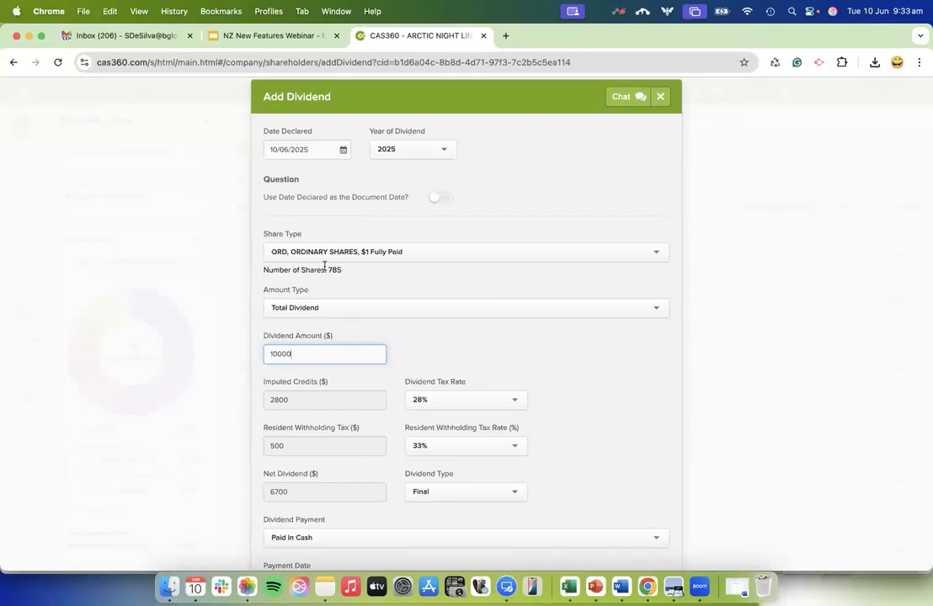
Change the amount type to Dividend Per Share and set the dividend amount to 10.
left_click(320, 308)
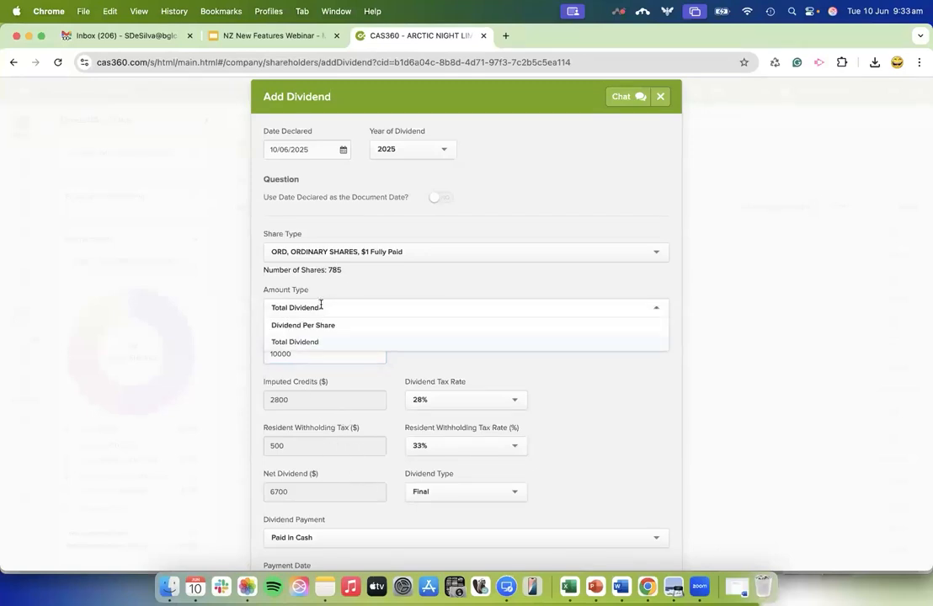
left_click(313, 327)
left_click(315, 355)
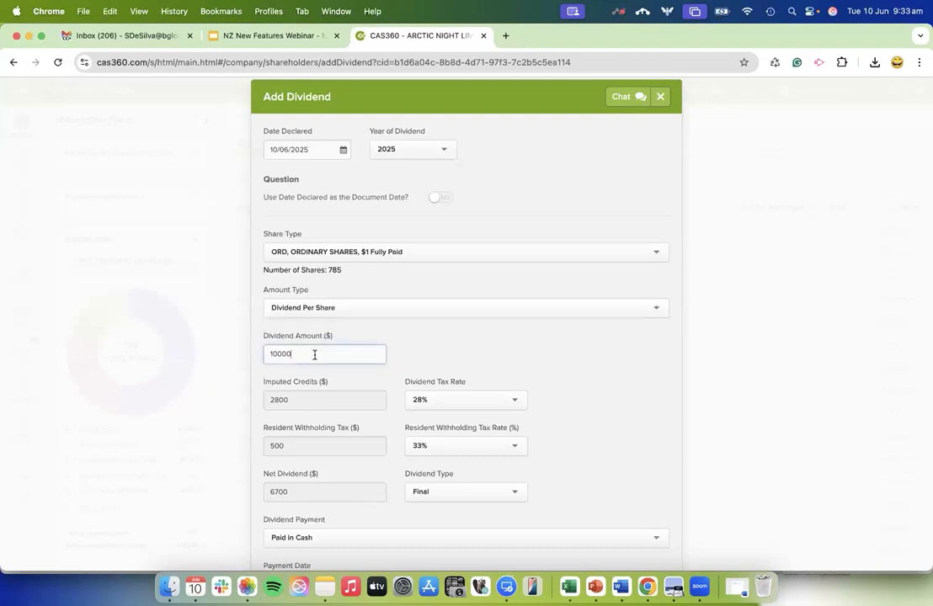
key("BackSpace")
key("BackSpace")
key("BackSpace")
Examine the options for the dividend tax rate, the resident withholding tax rate and the dividend type.
scroll(427, 401, "down", 3)
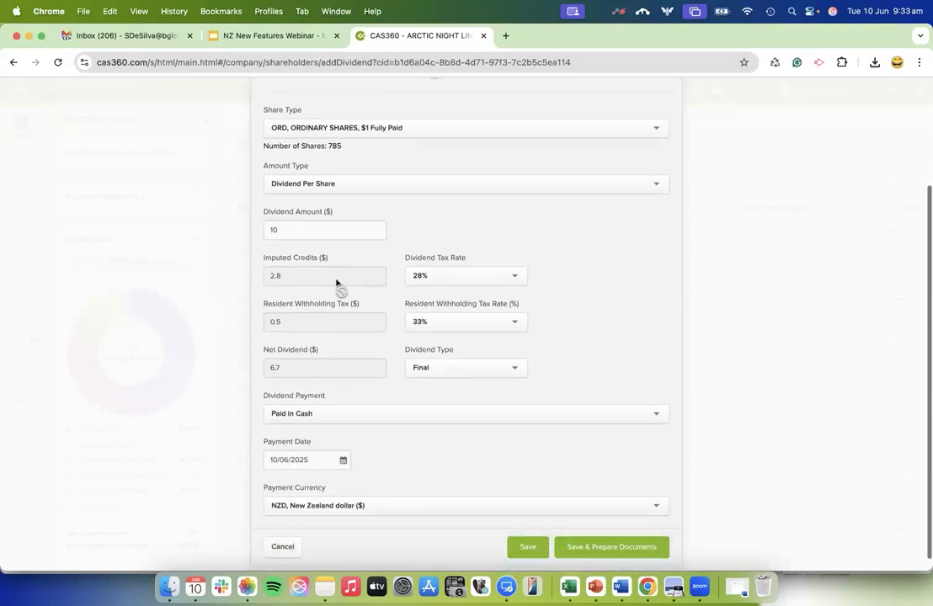
left_click(427, 274)
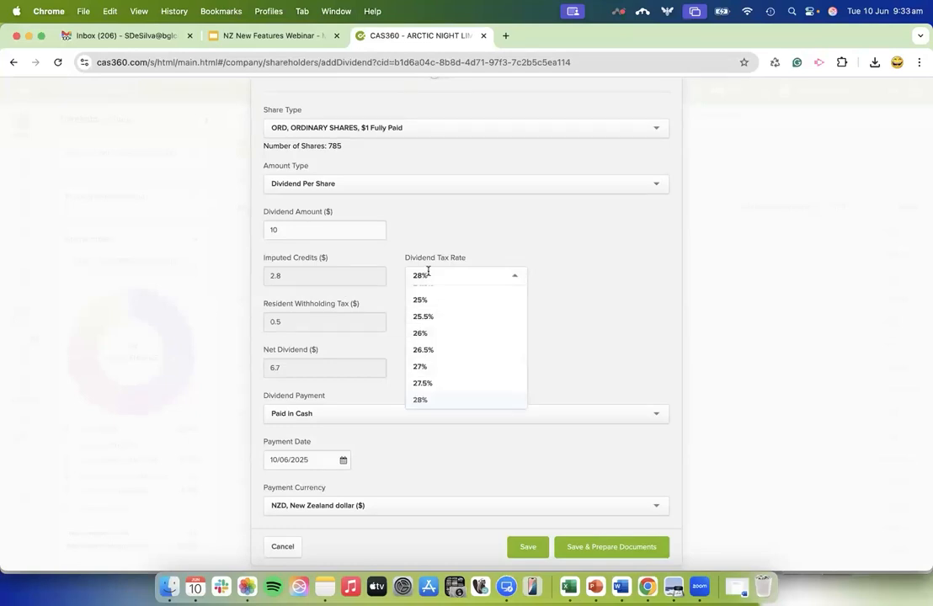
left_click(450, 251)
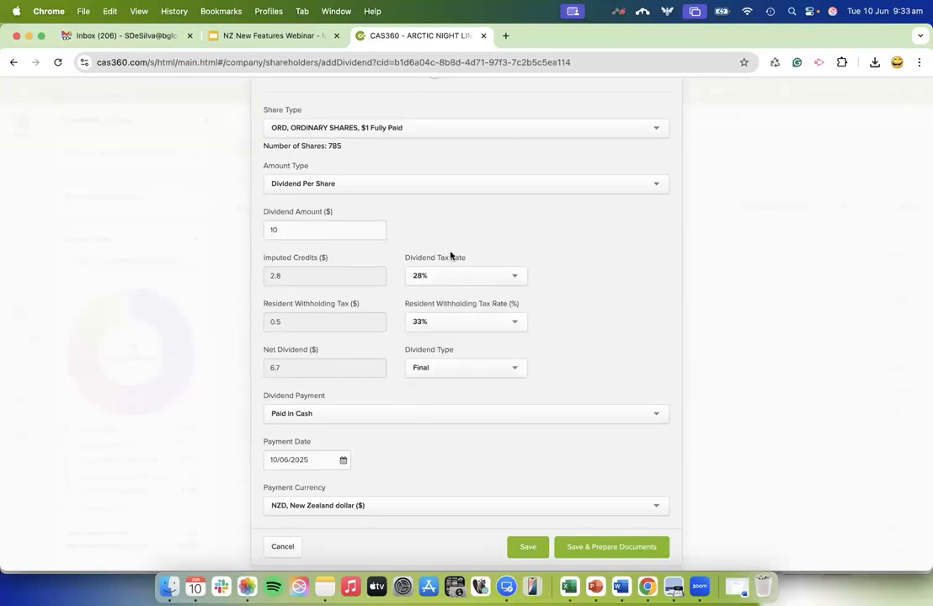
left_click(447, 321)
left_click(447, 321)
left_click(459, 368)
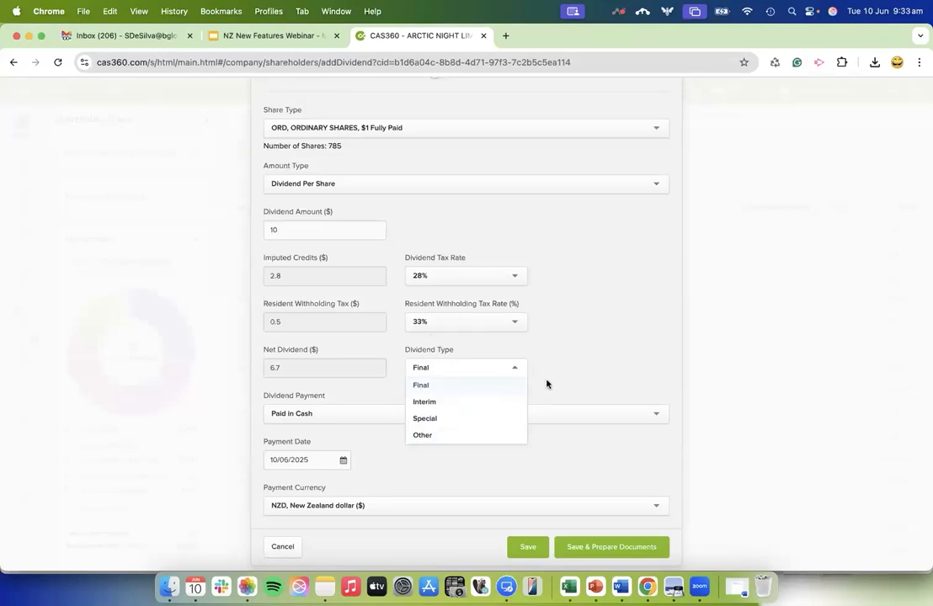
Set the dividend type to Interim and save the new dividend.
left_click(496, 404)
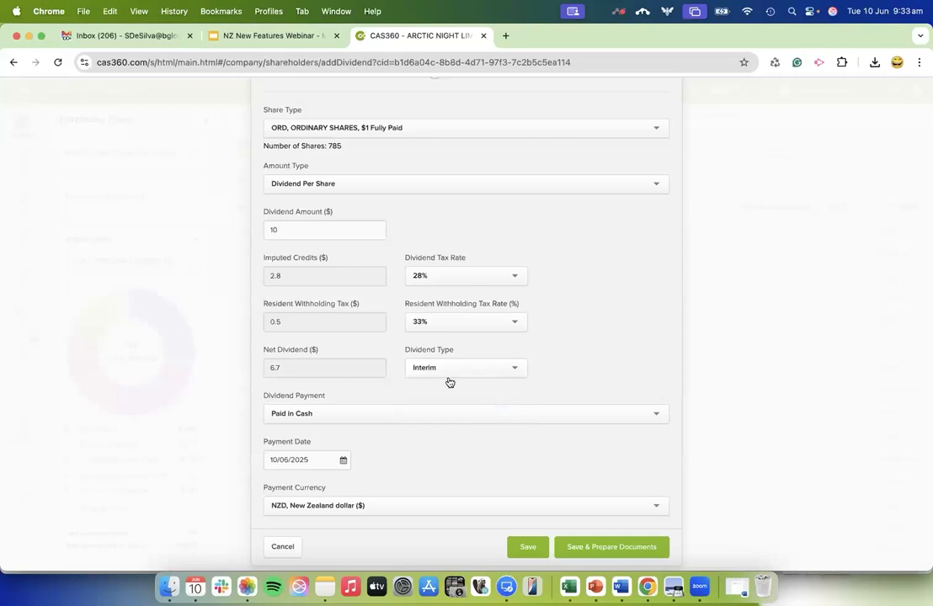
scroll(422, 484, "down", 1)
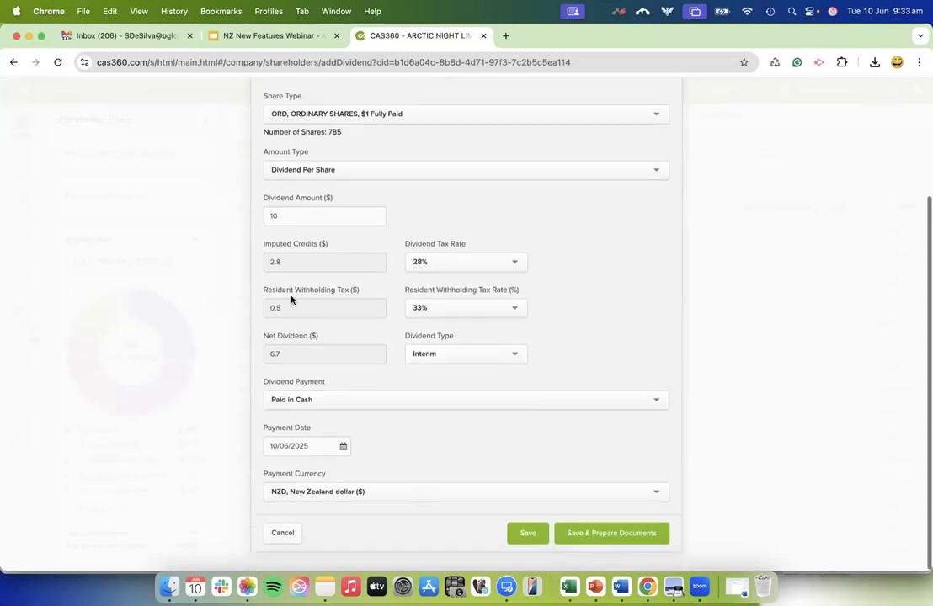
left_click(529, 535)
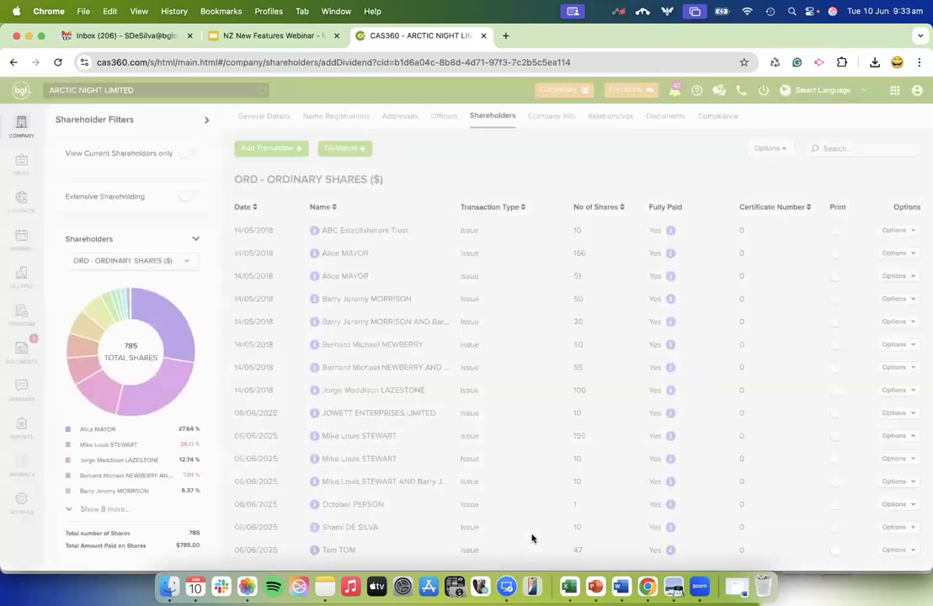
Review the company's dividends and prepare the forms for the dividend declared on 10/06/2025.
left_click(349, 149)
left_click(352, 192)
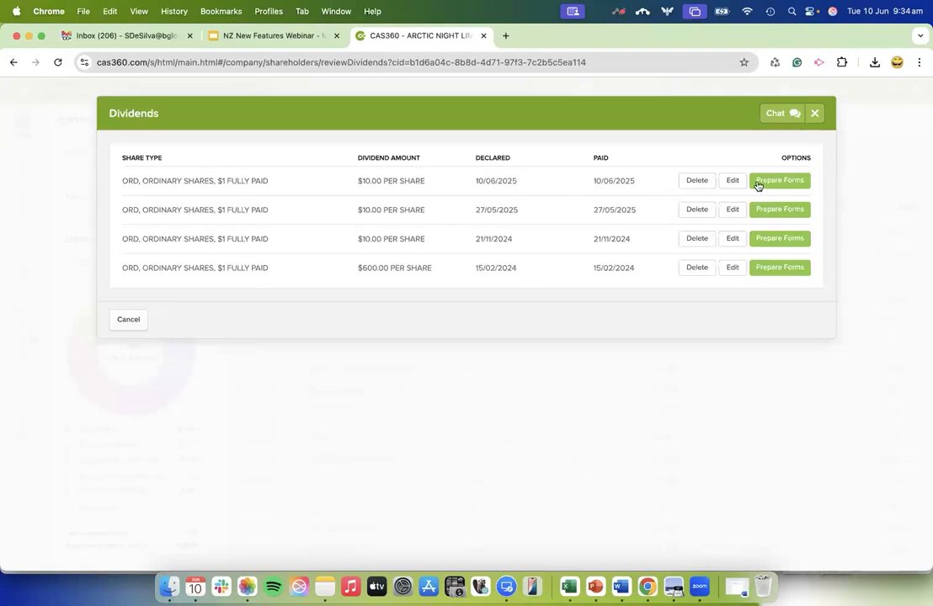
left_click(781, 181)
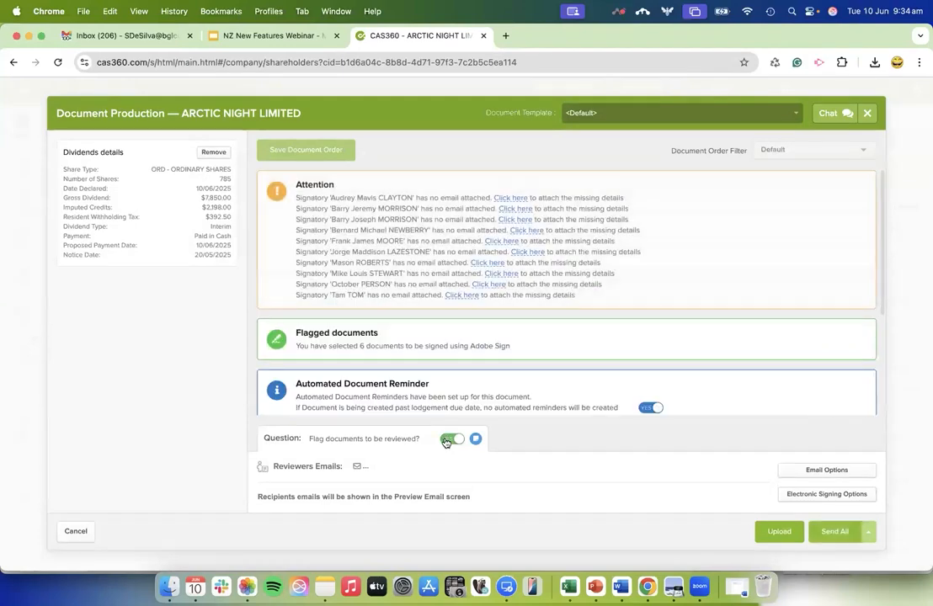
scroll(507, 323, "down", 6)
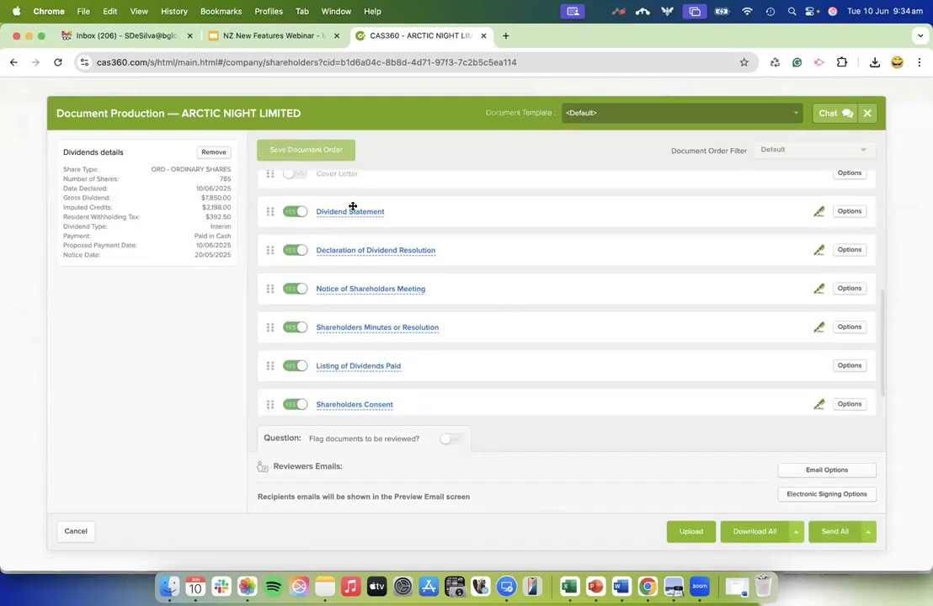
Preview the Dividend Statement document and examine the imputation credit and withholding tax figures on the first shareholders' pages.
left_click(354, 211)
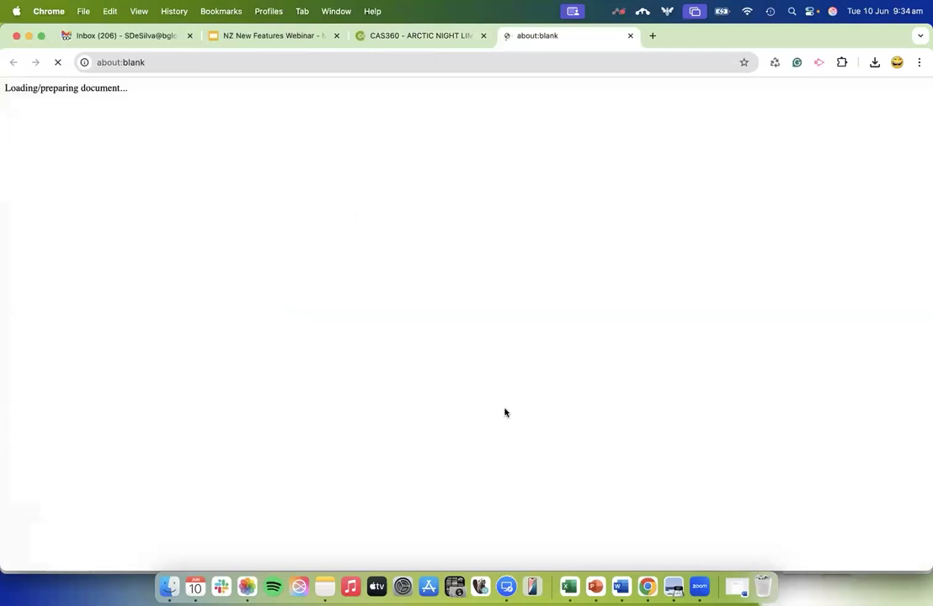
scroll(554, 422, "down", 1)
scroll(554, 421, "down", 2)
scroll(553, 421, "up", 2)
scroll(554, 422, "down", 10)
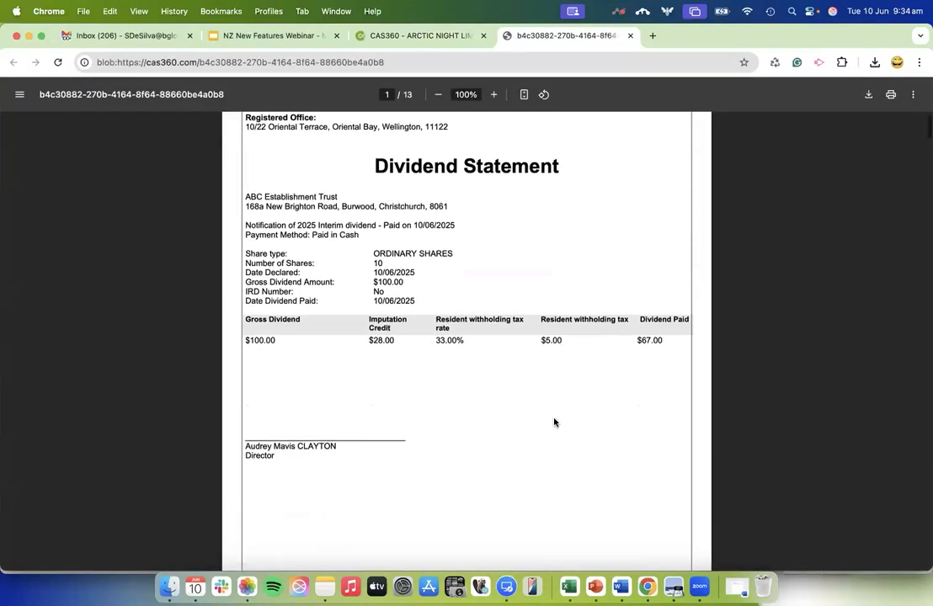
scroll(554, 422, "down", 3)
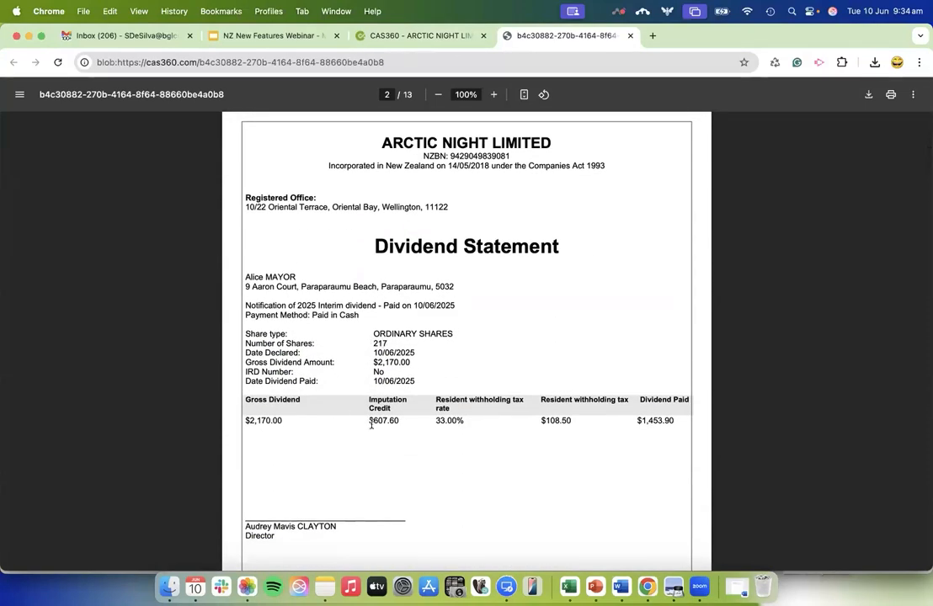
scroll(431, 458, "down", 5)
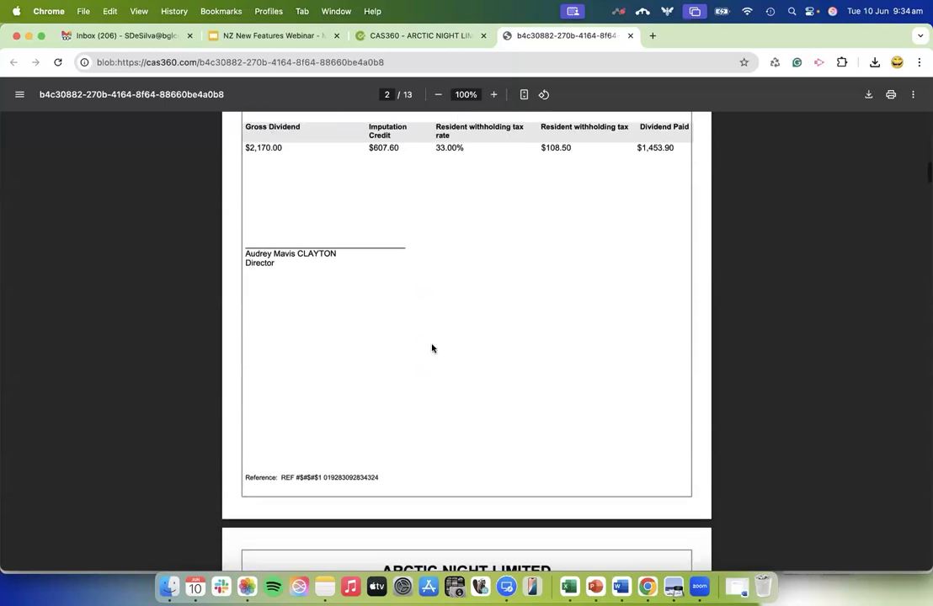
Preview the Declaration of Dividend Resolution, check its dividend type line, and close the previews and document production.
left_click(417, 35)
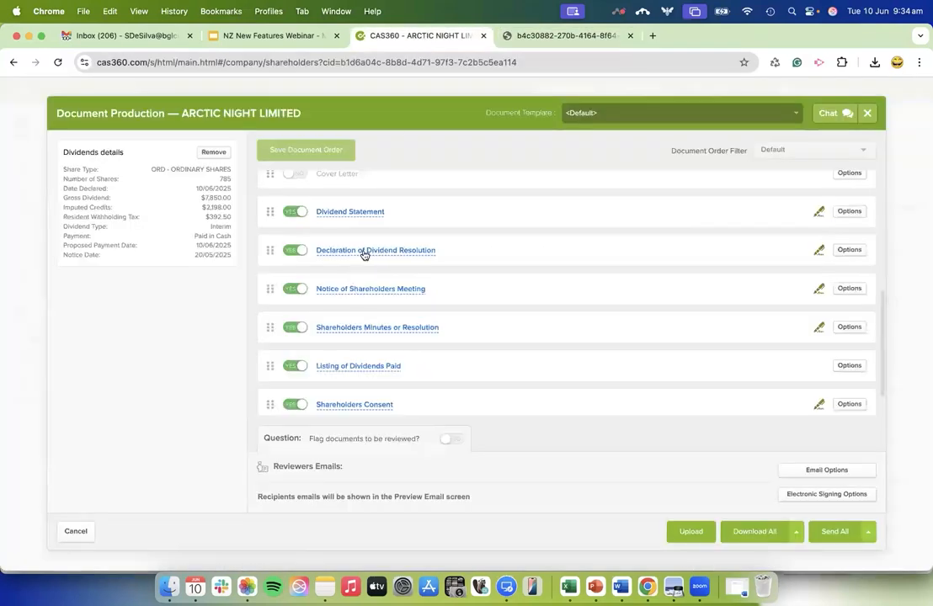
left_click(364, 254)
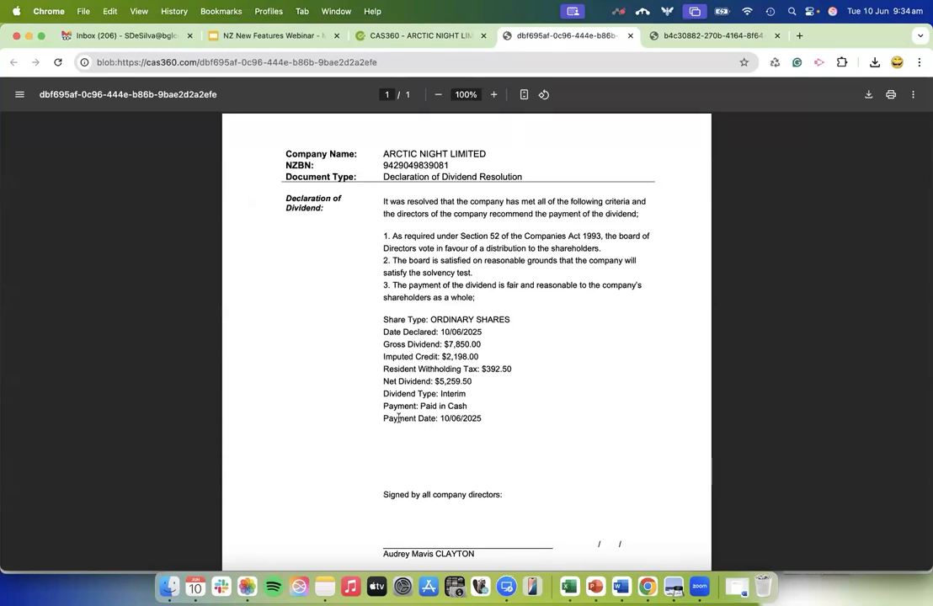
left_click_drag(383, 393, 470, 393)
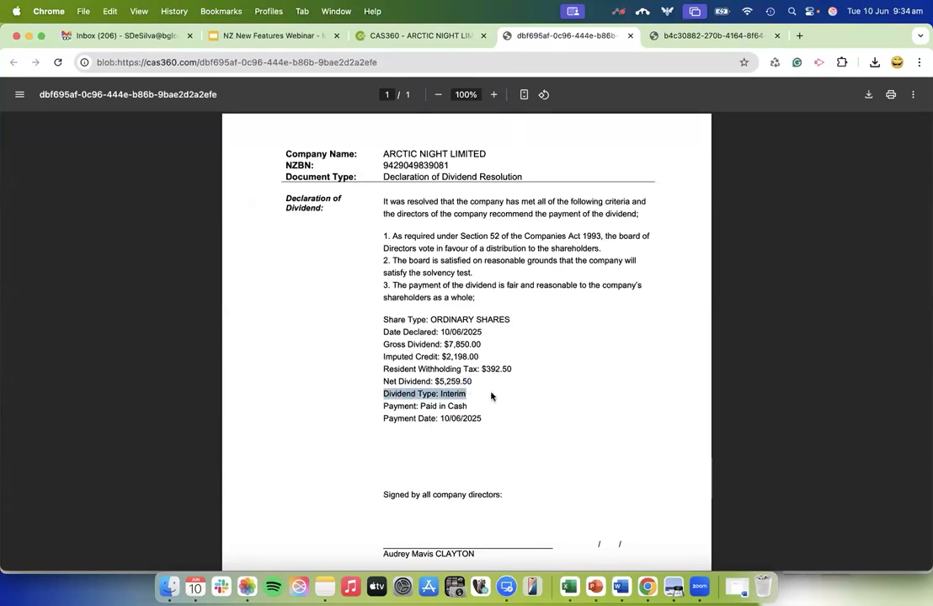
left_click(496, 402)
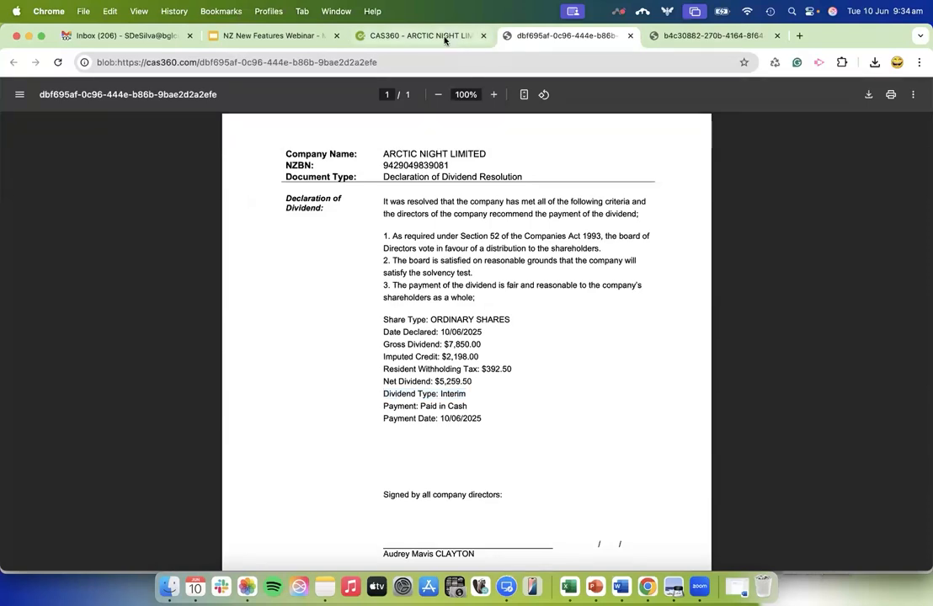
left_click(631, 36)
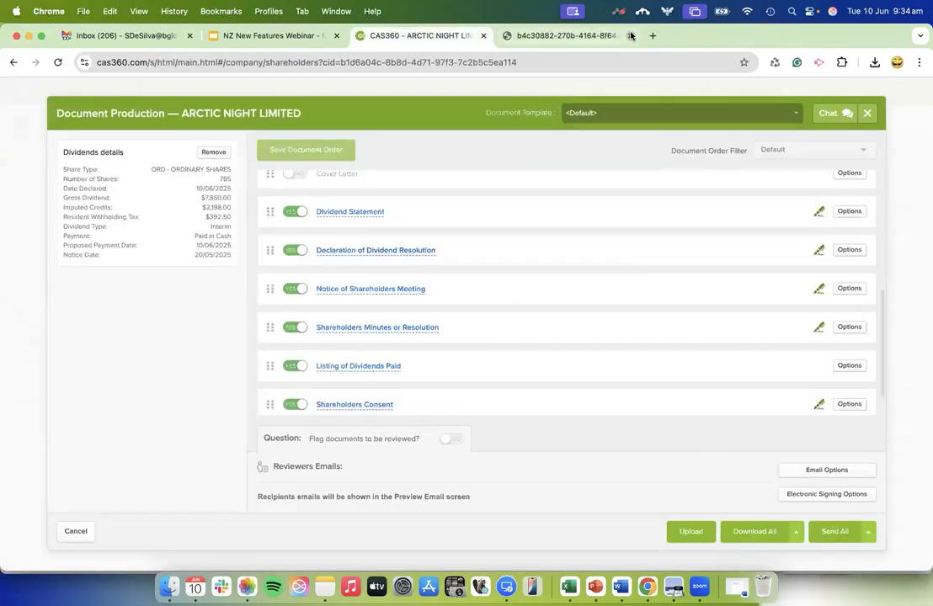
left_click(631, 36)
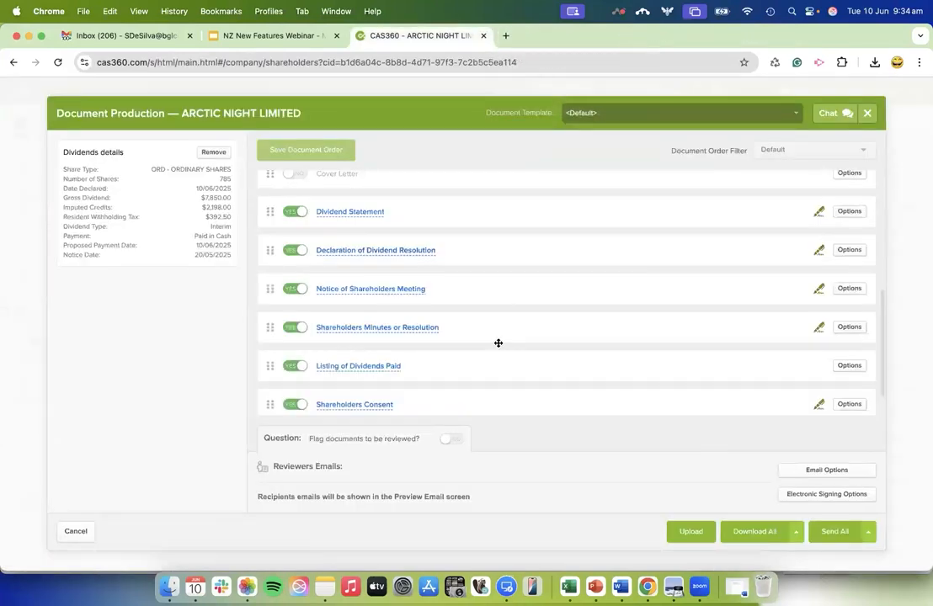
left_click(76, 532)
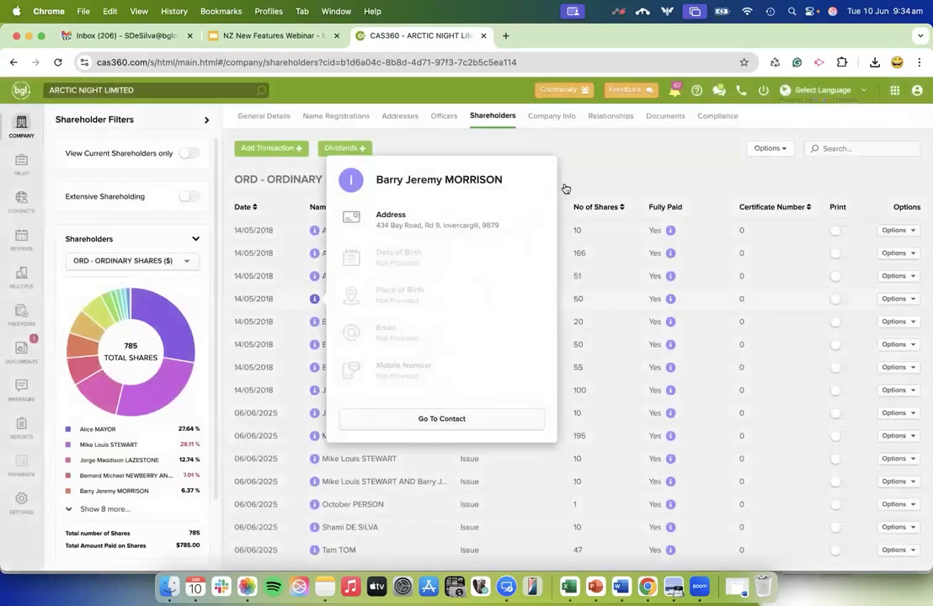
Go to the trust list, clear its jurisdiction filter and filter it by New Zealand again.
left_click(23, 123)
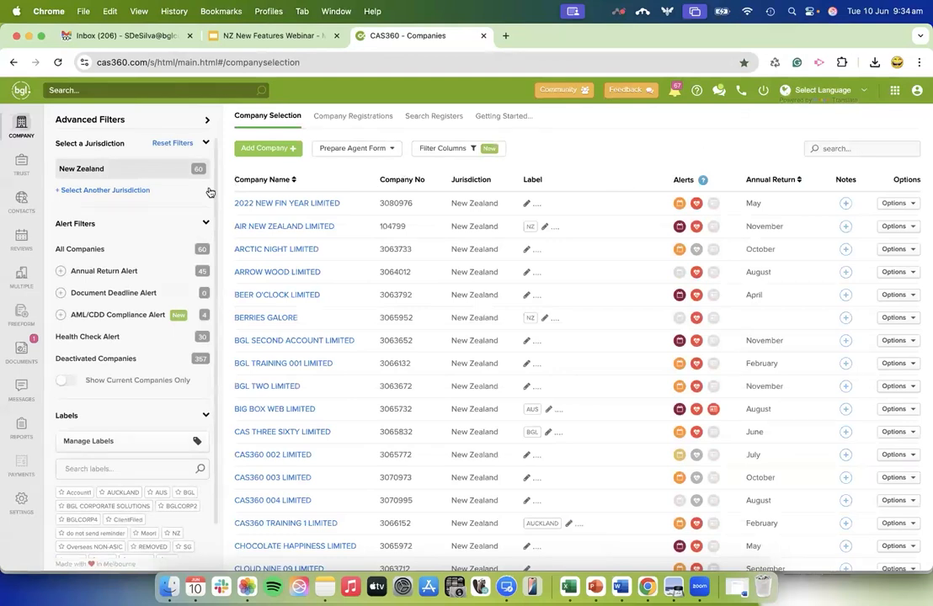
left_click(21, 167)
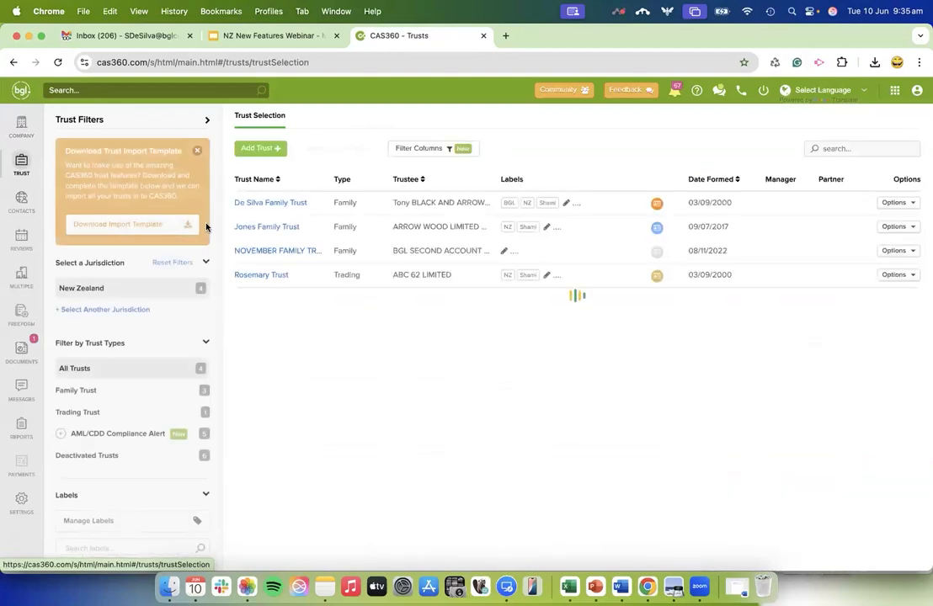
left_click(202, 289)
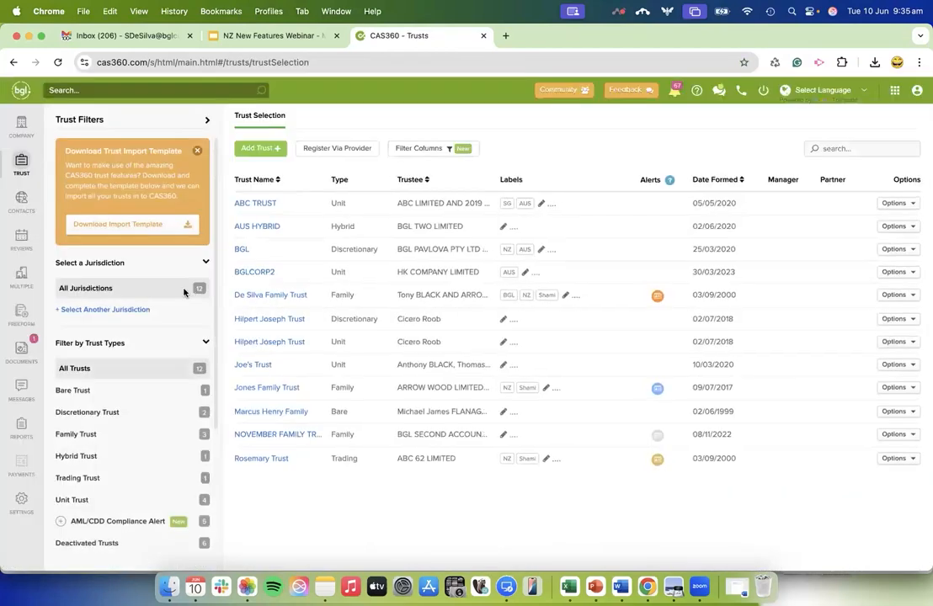
left_click(135, 310)
left_click(78, 354)
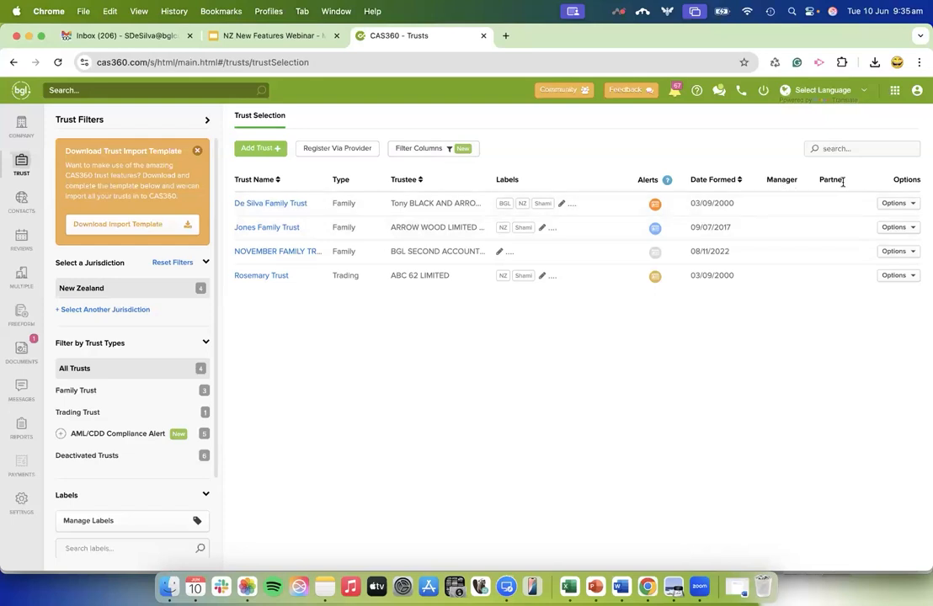
Examine the columns available for the Trust Selection screen, including Client Number and Client Reference Number, and leave the column settings.
left_click(426, 149)
scroll(390, 438, "down", 3)
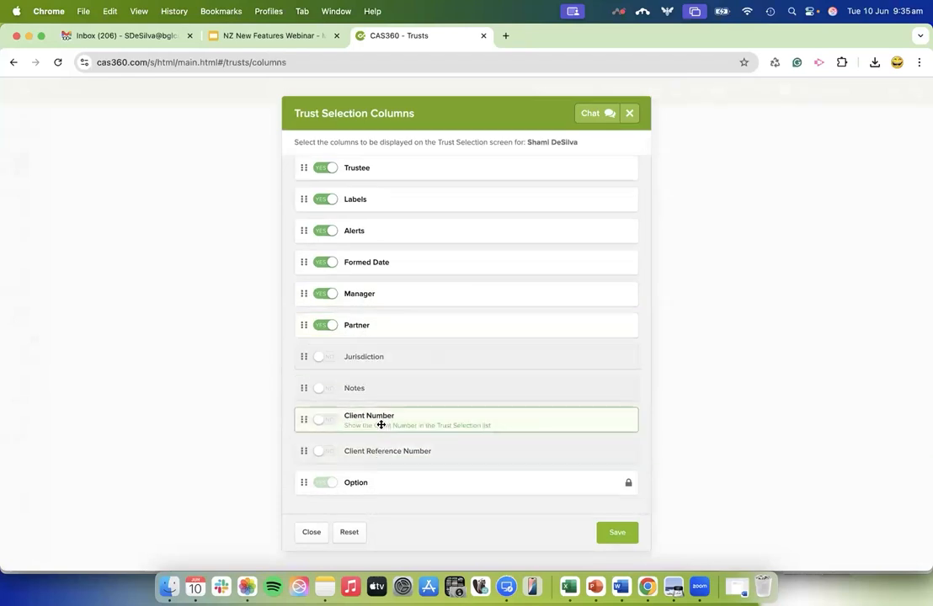
scroll(394, 421, "up", 2)
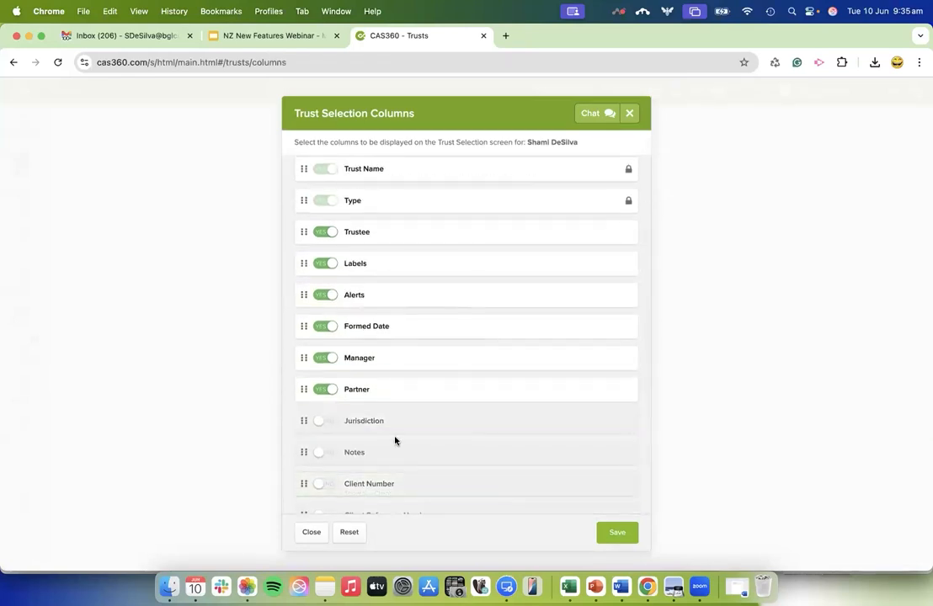
scroll(468, 362, "down", 2)
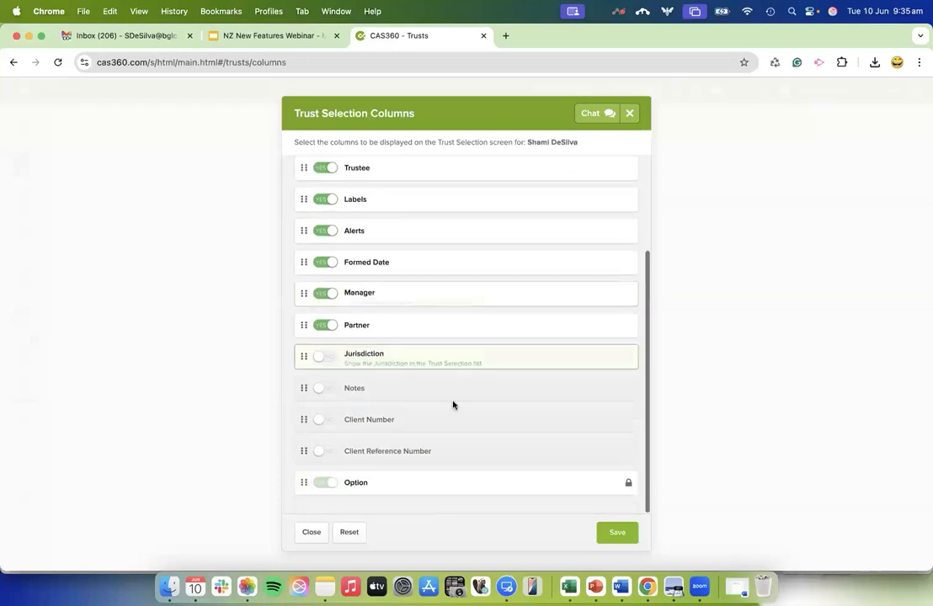
left_click(633, 545)
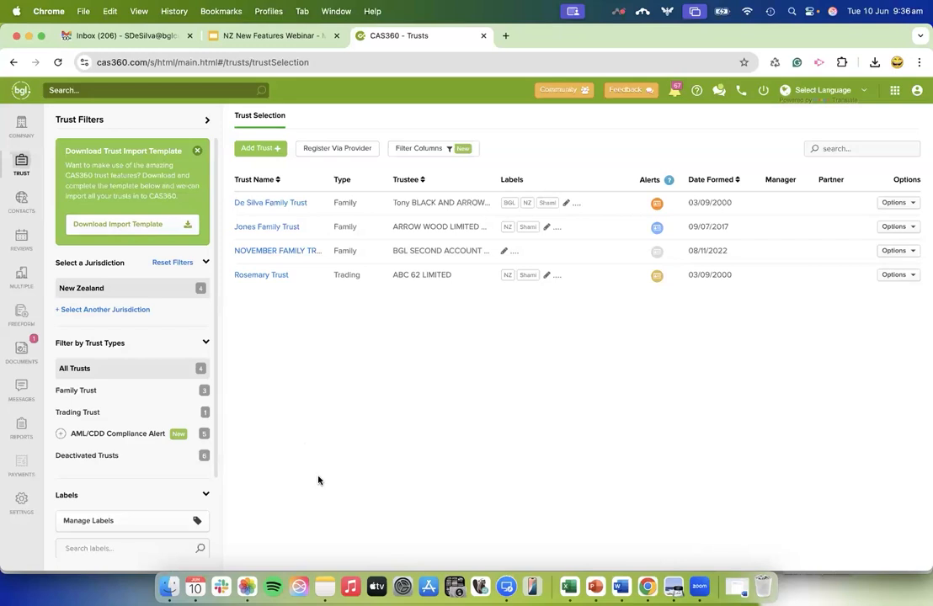
Open the first family trust in the list and check the available trust type options.
left_click(289, 205)
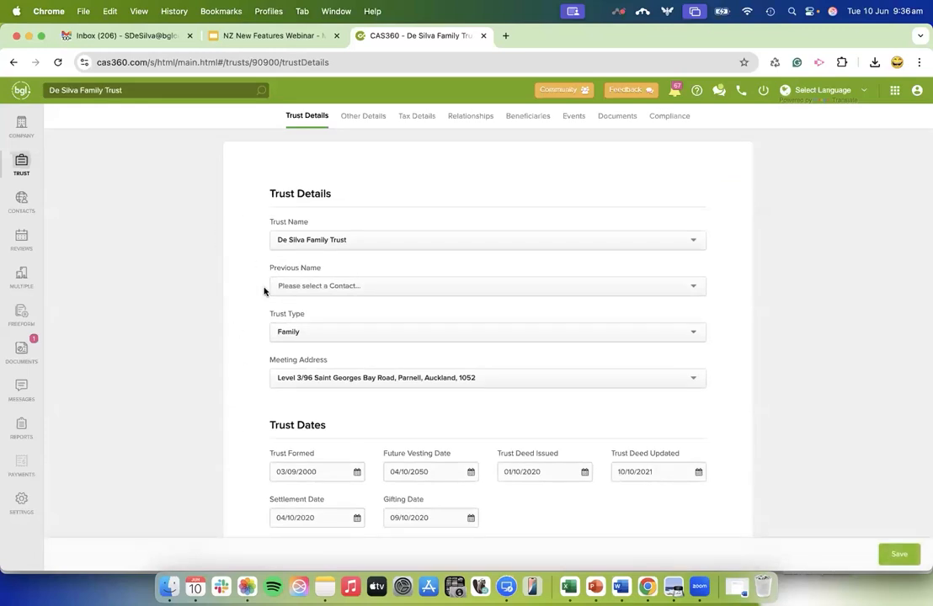
left_click(293, 333)
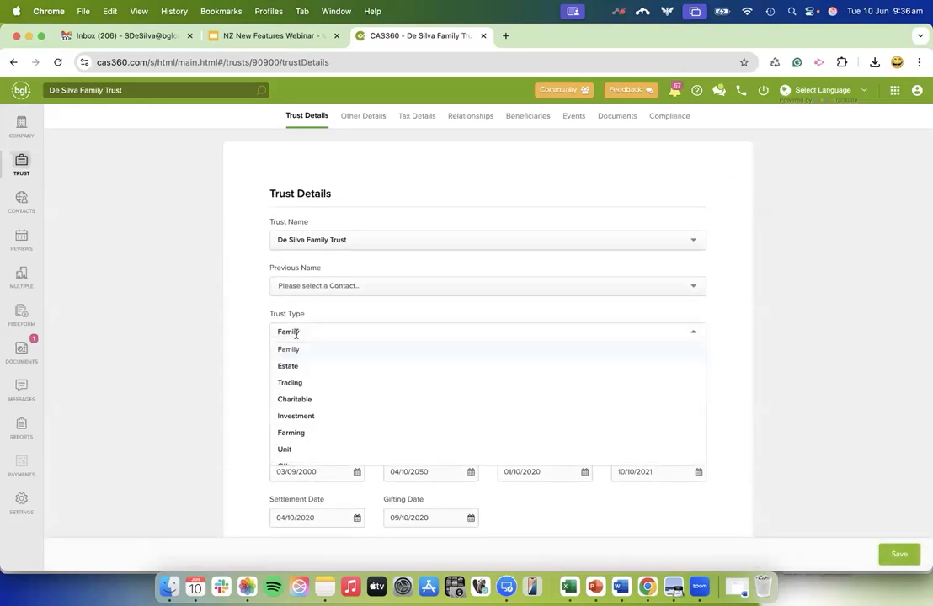
scroll(337, 431, "down", 1)
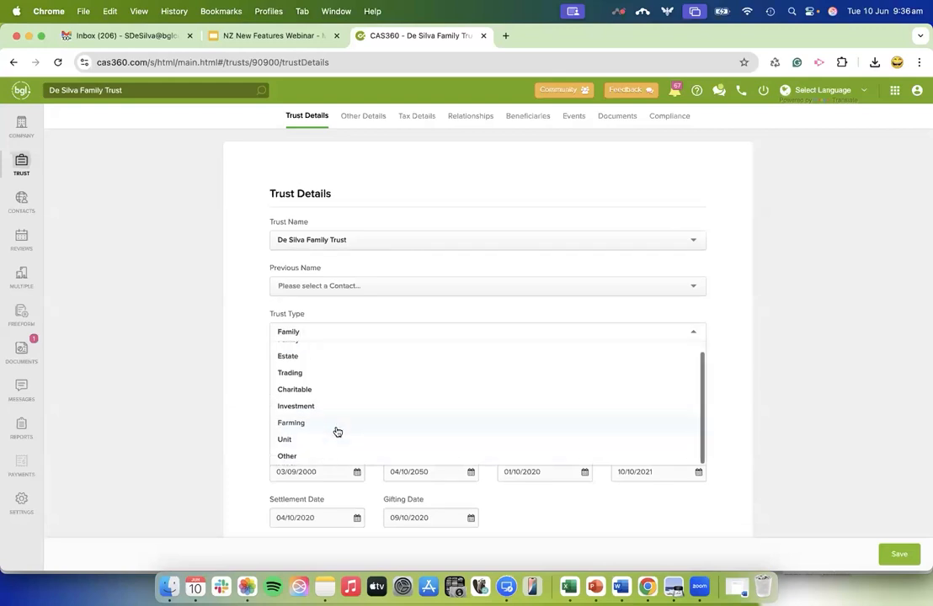
left_click(233, 349)
Examine the trust's dates, the contact types that can be added, and the Trust Deed section.
scroll(239, 372, "down", 3)
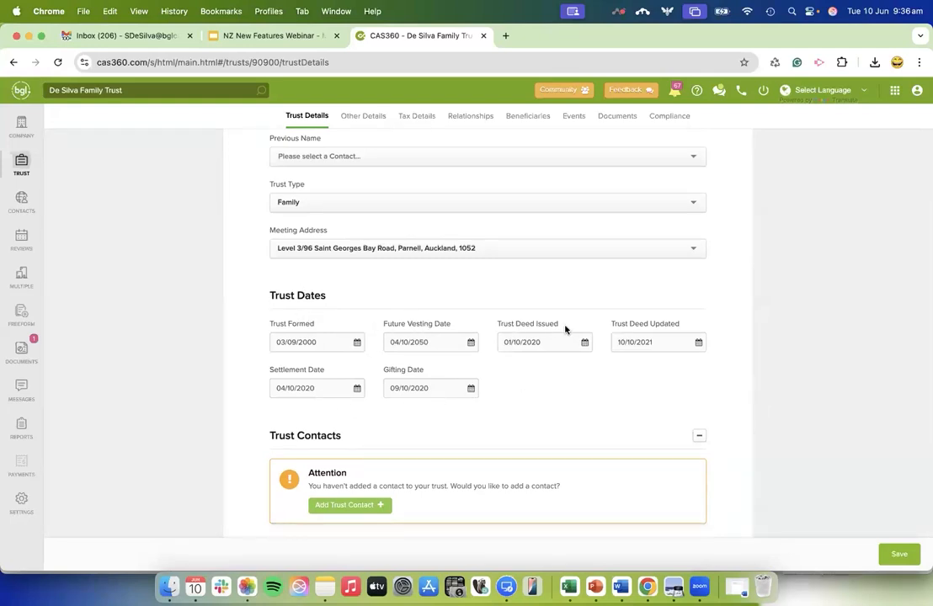
scroll(568, 394, "down", 2)
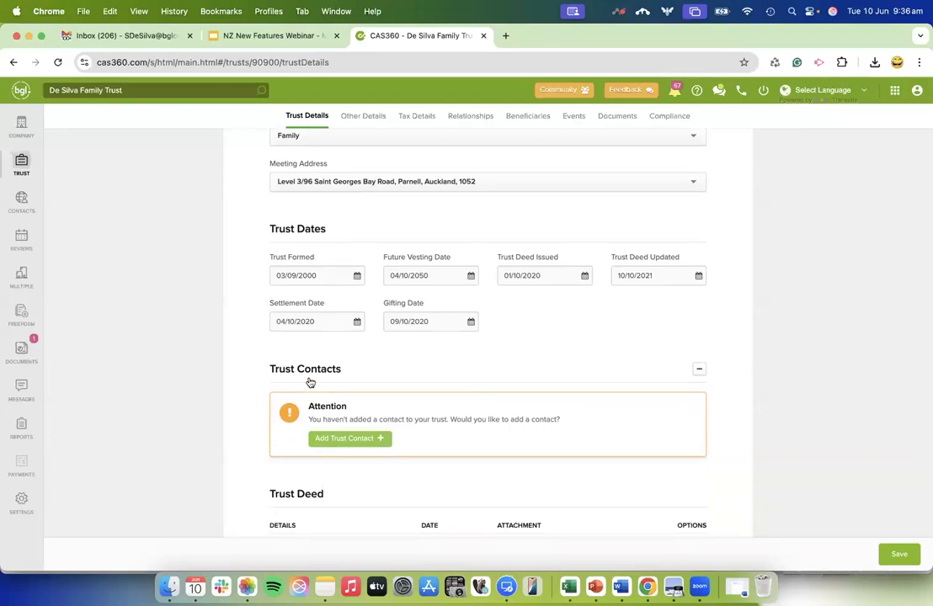
left_click(344, 443)
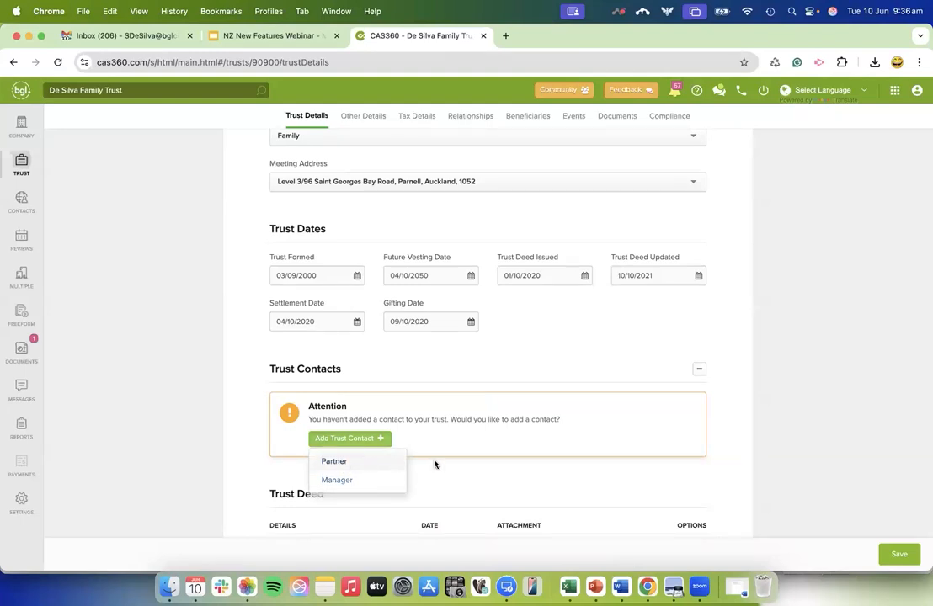
left_click(479, 473)
scroll(473, 471, "down", 3)
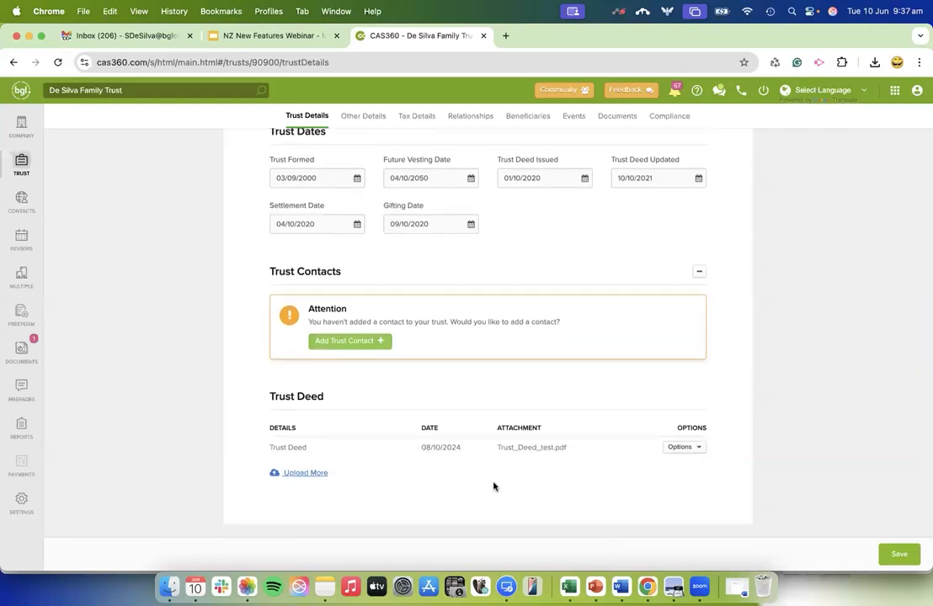
View the trust's Other Details and Tax Details.
scroll(504, 375, "up", 5)
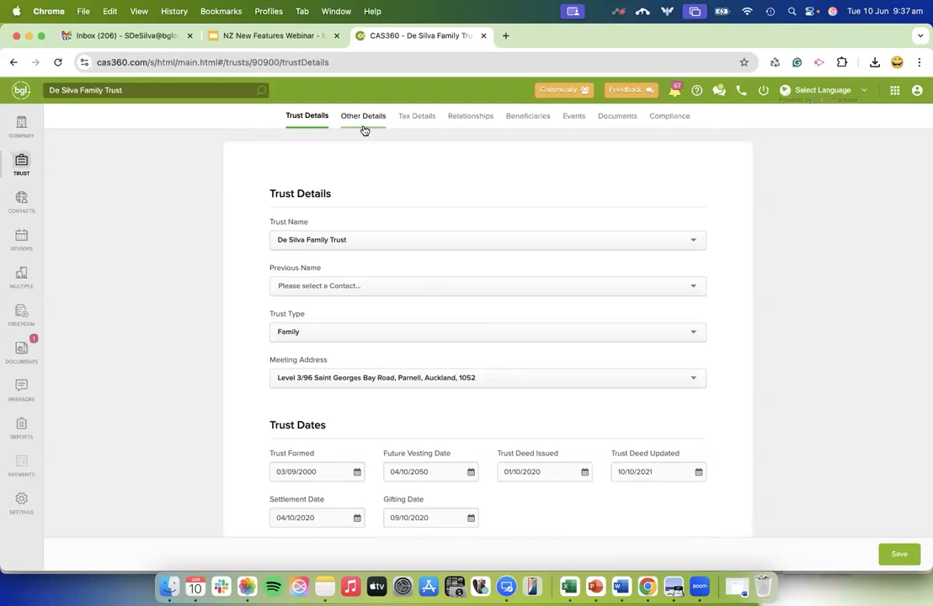
left_click(364, 122)
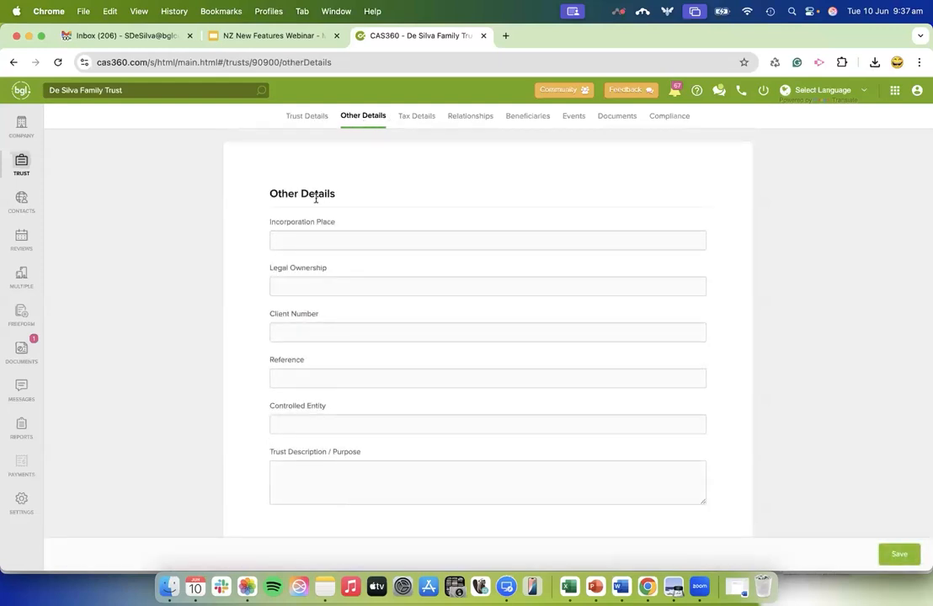
left_click(425, 119)
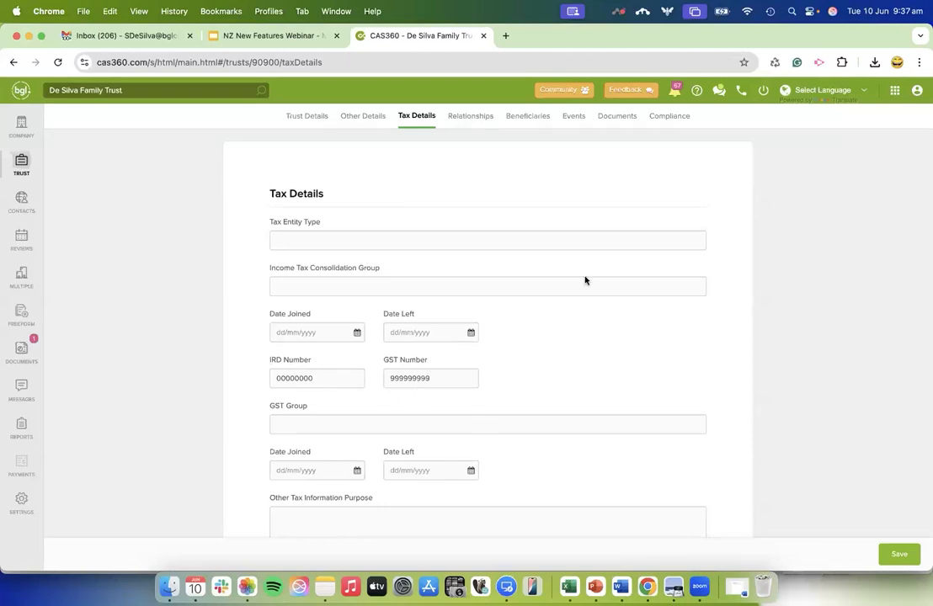
Examine the trust's relationships and the relationship types that can be added, plus its beneficiaries and the distribution options.
left_click(464, 124)
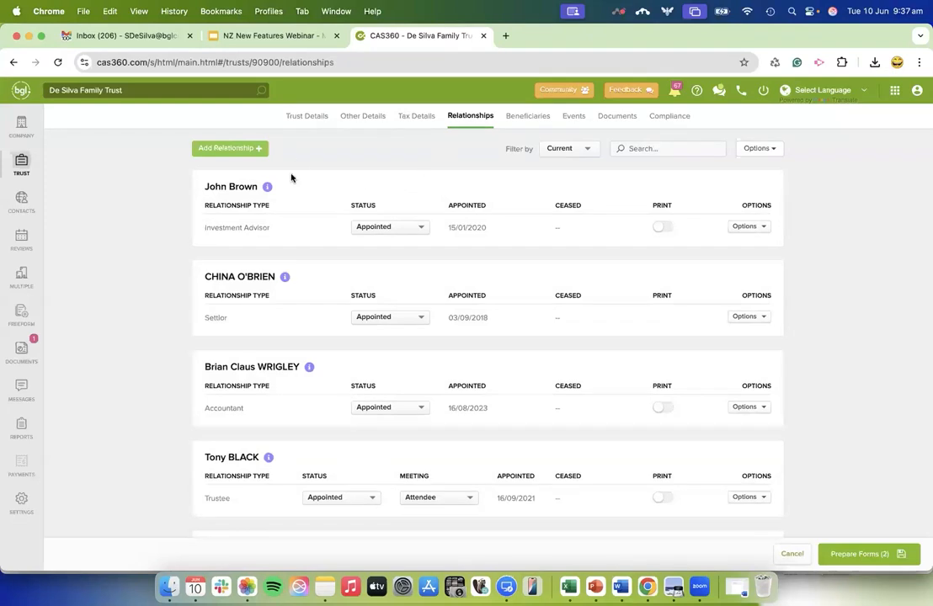
scroll(293, 501, "down", 3)
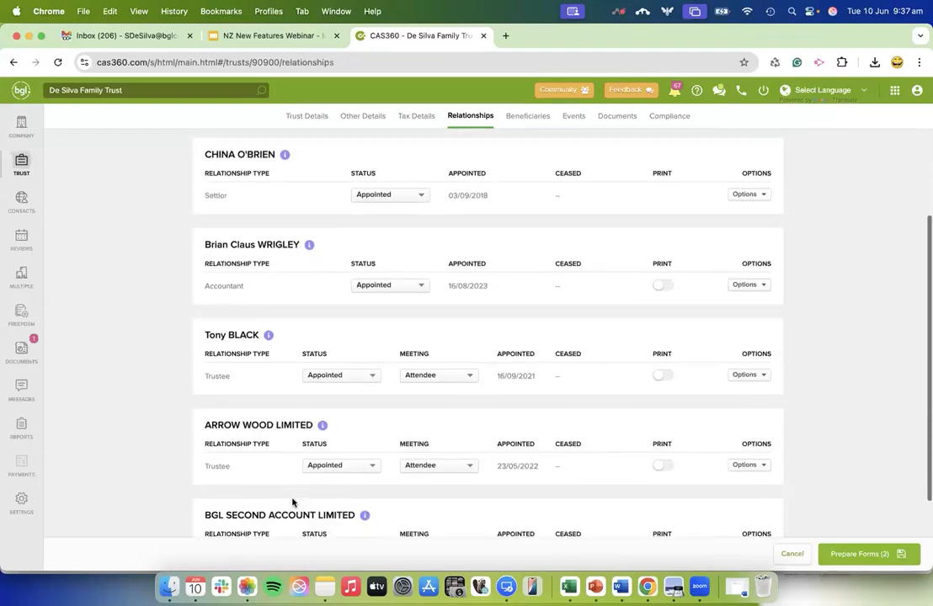
scroll(292, 502, "up", 3)
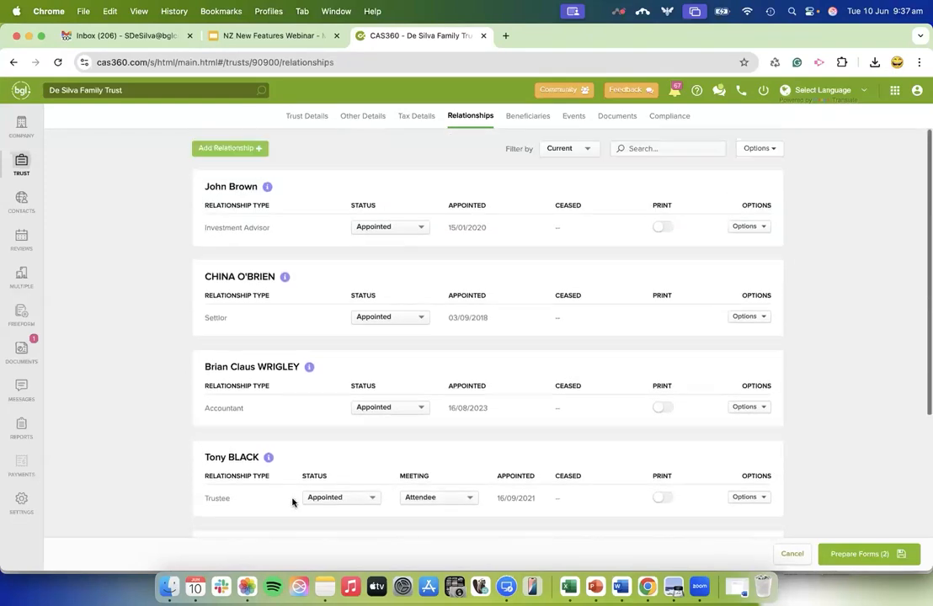
left_click(238, 156)
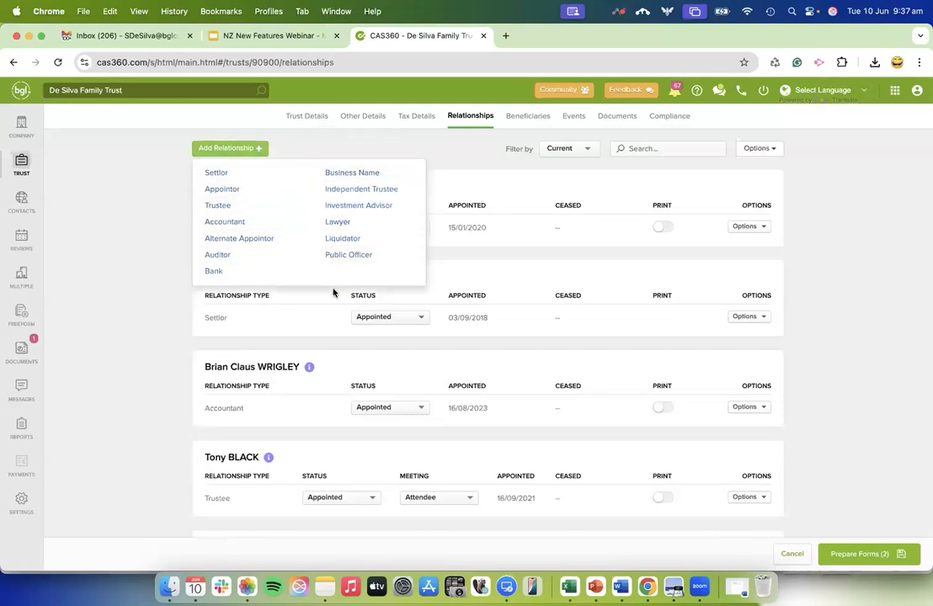
left_click(537, 117)
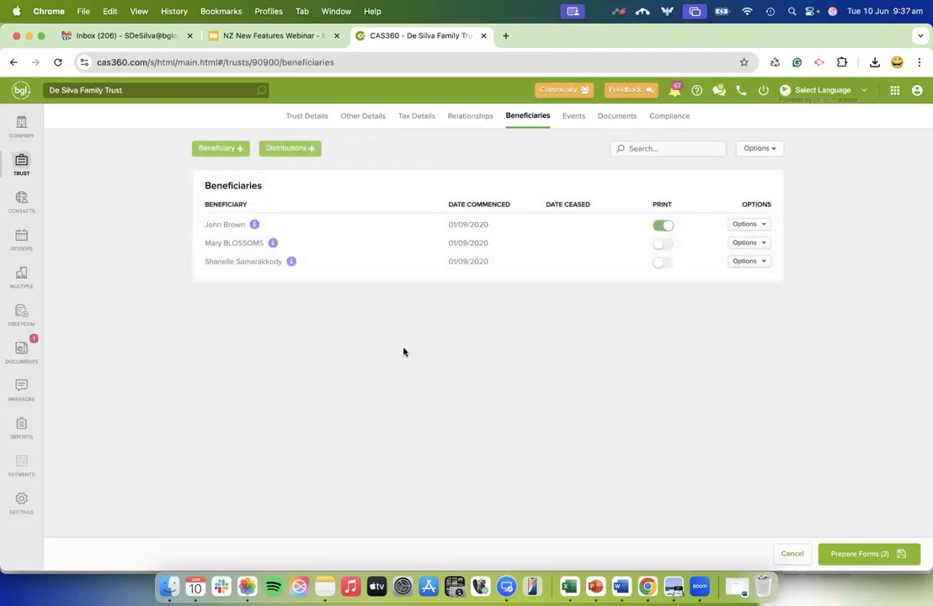
left_click(291, 149)
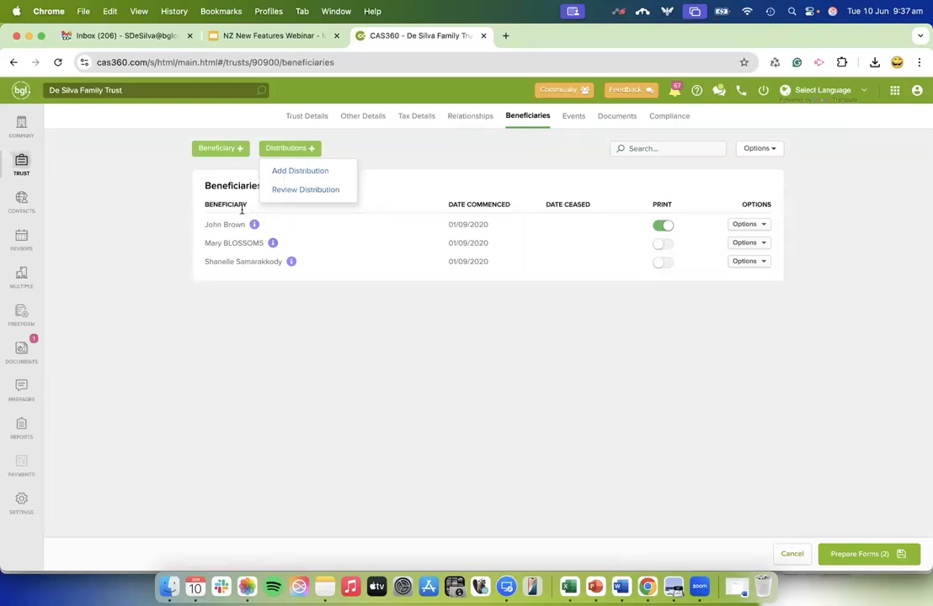
Examine the trust's events and the asset, gift and liability, and other transaction types that can be added.
left_click(571, 115)
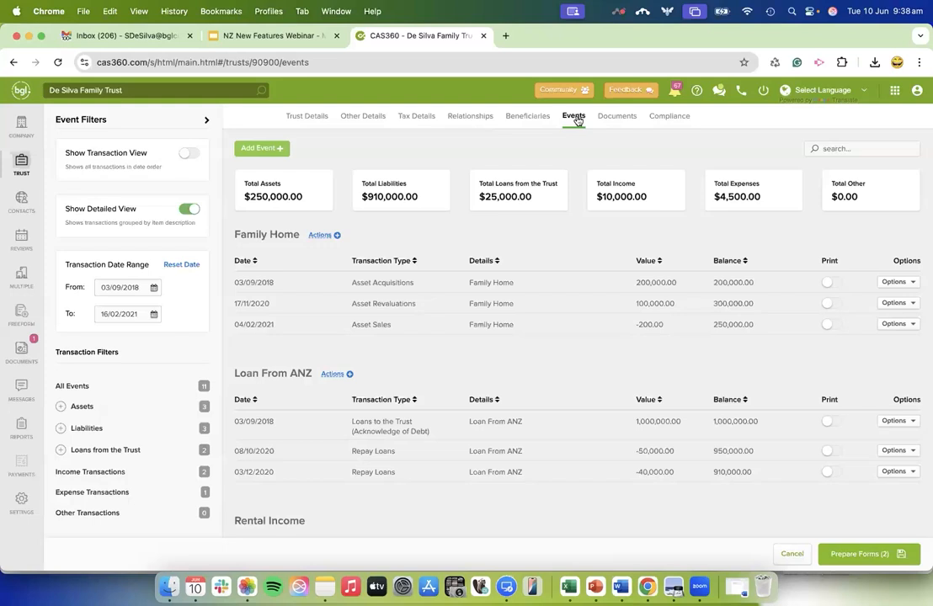
scroll(538, 478, "down", 2)
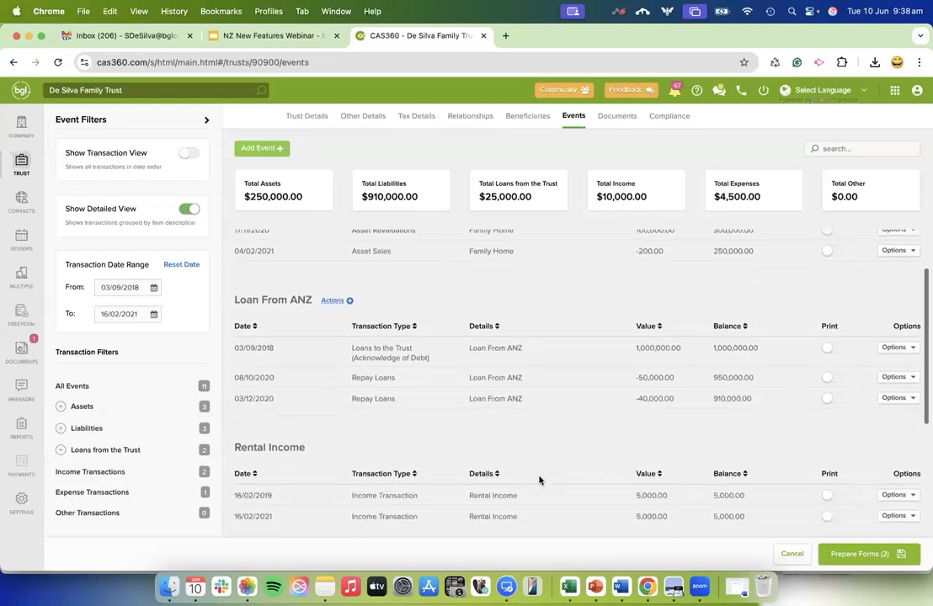
scroll(539, 478, "up", 2)
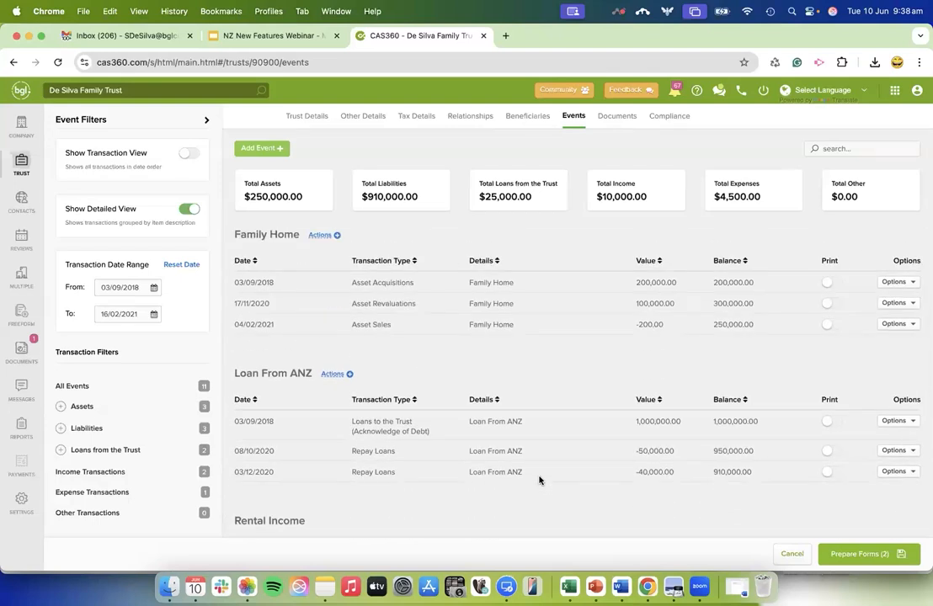
left_click(259, 148)
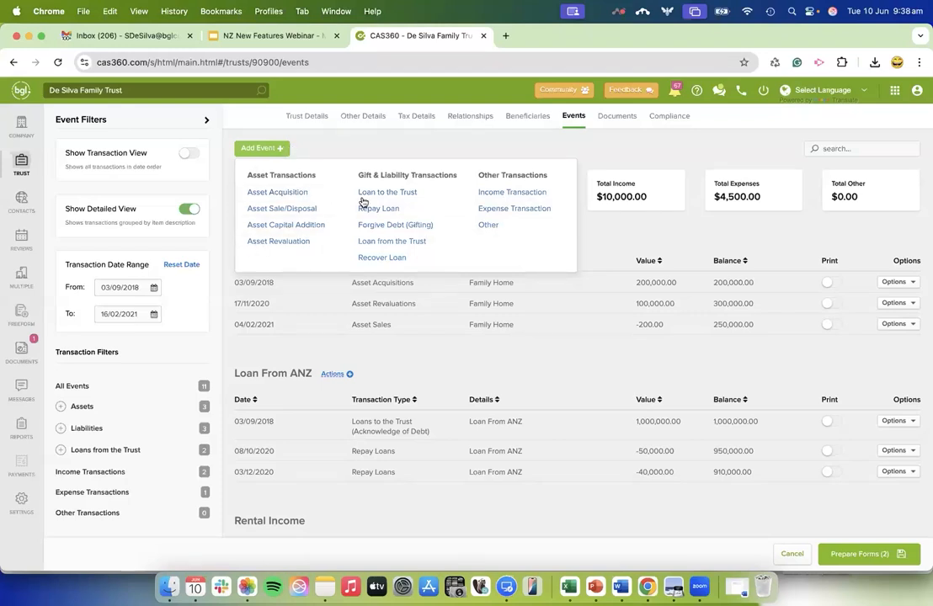
left_click(558, 345)
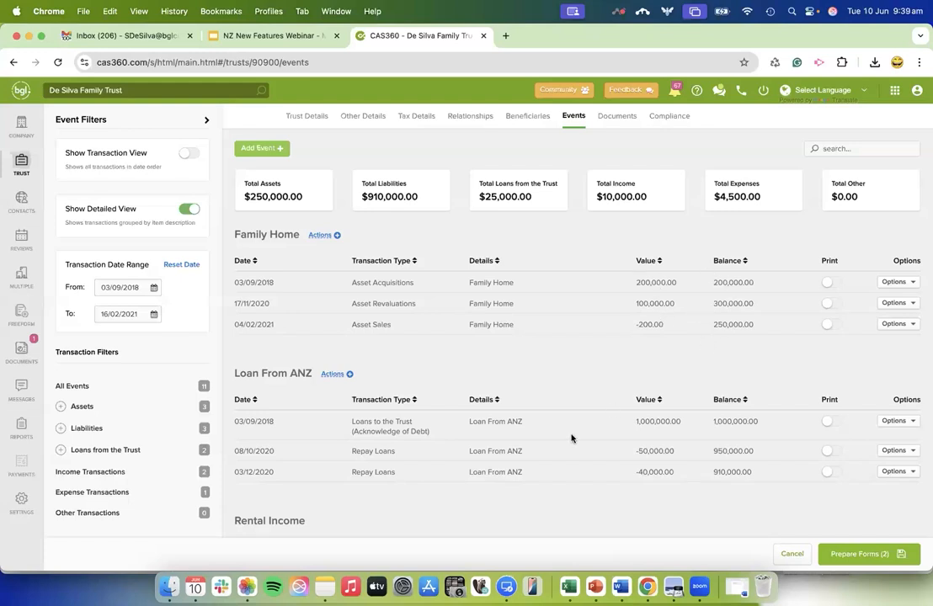
Review the trust's grouped events, compare them with the date-ordered transaction view, and restore the detailed view.
scroll(572, 435, "down", 2)
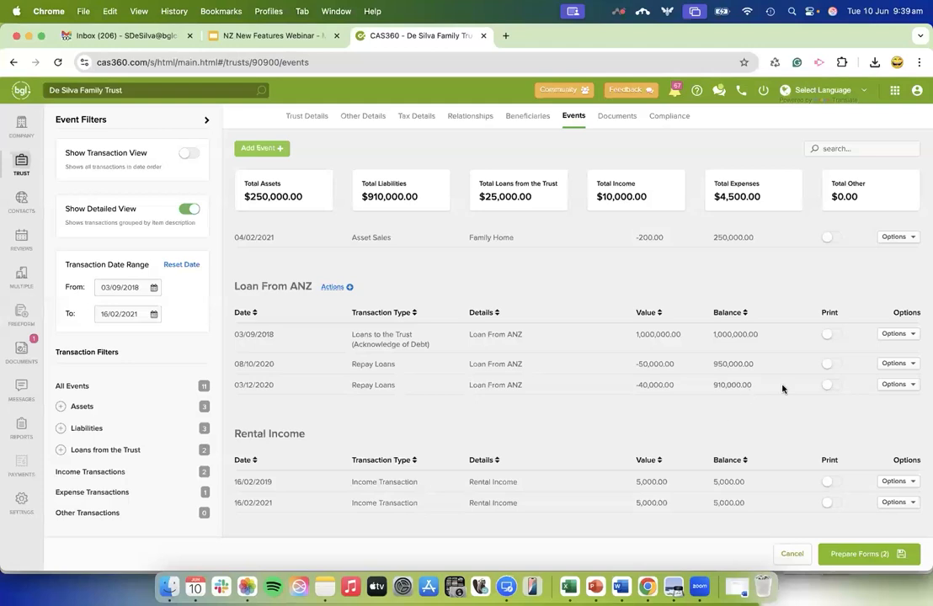
scroll(770, 413, "down", 3)
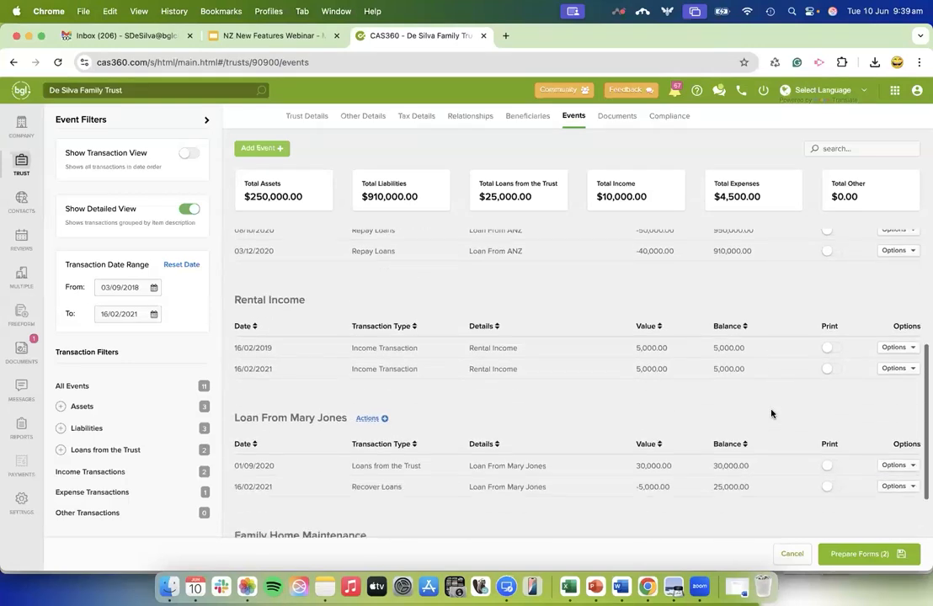
scroll(770, 412, "down", 2)
scroll(768, 412, "up", 6)
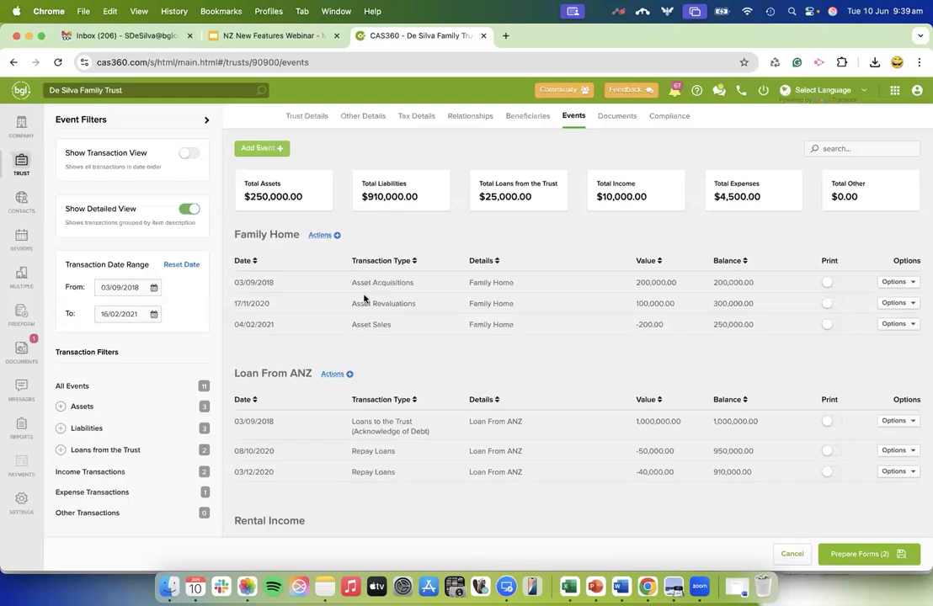
left_click(187, 156)
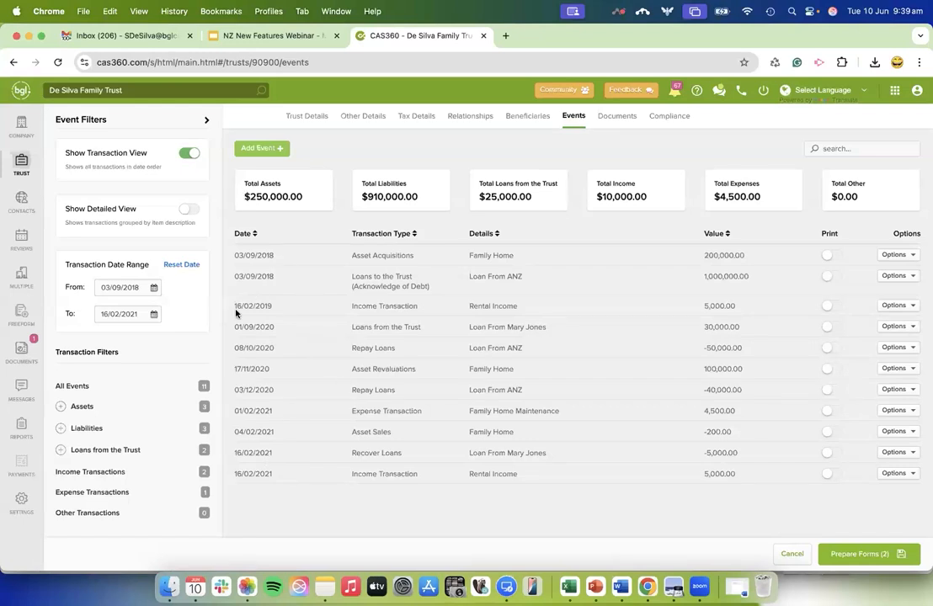
left_click(187, 211)
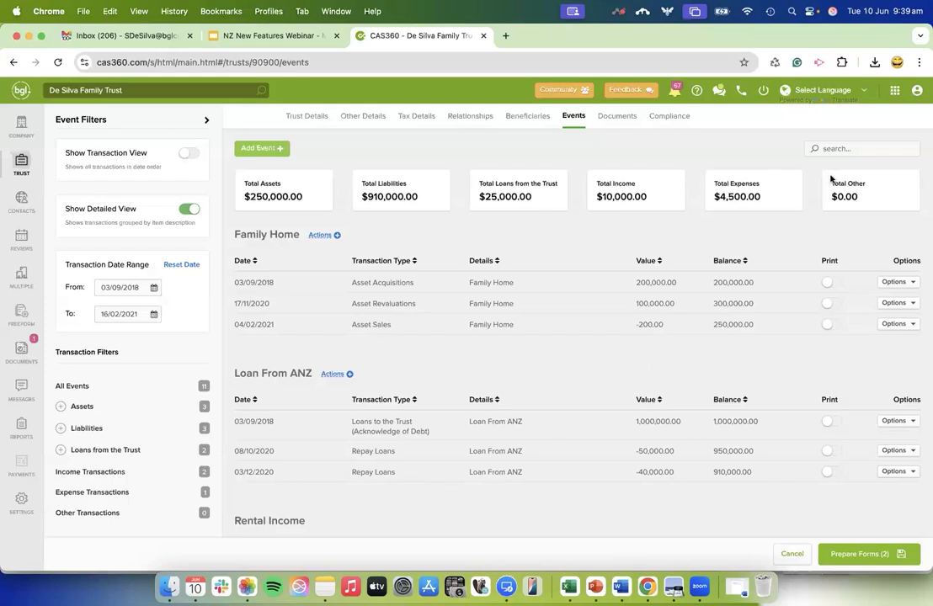
Include the Register of Trust Events in the trust's prepared forms, review its preview, and leave document production without sending.
left_click(862, 560)
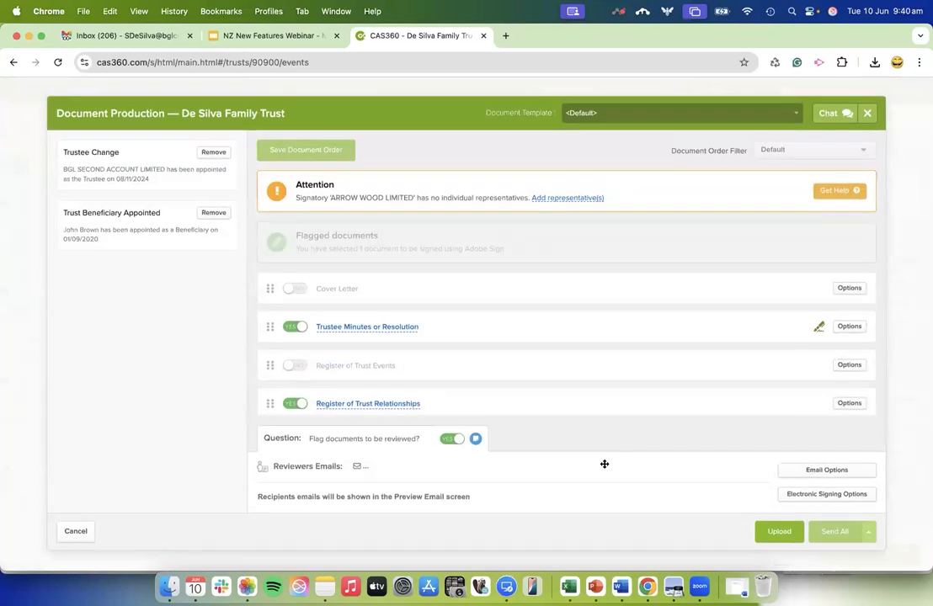
left_click(302, 325)
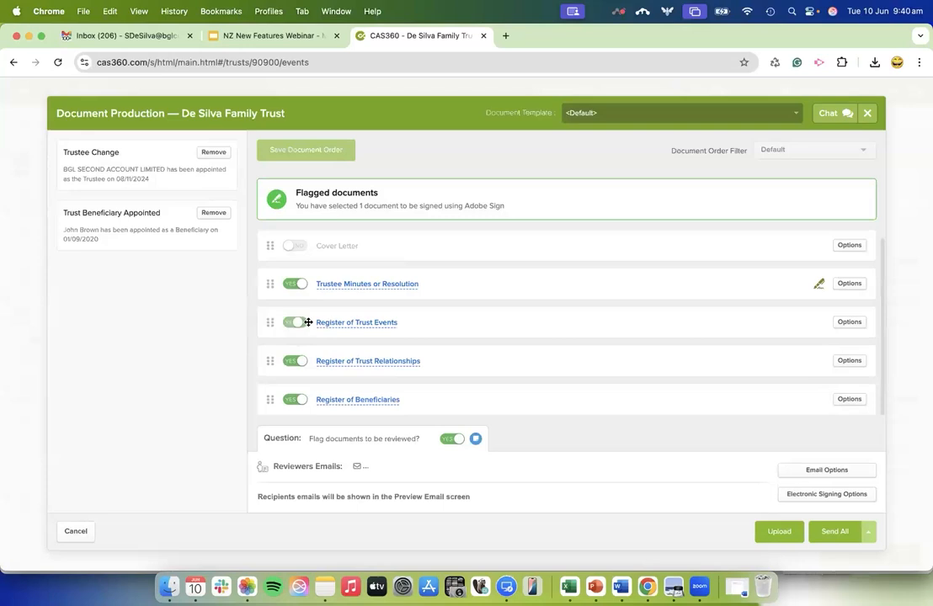
left_click(369, 325)
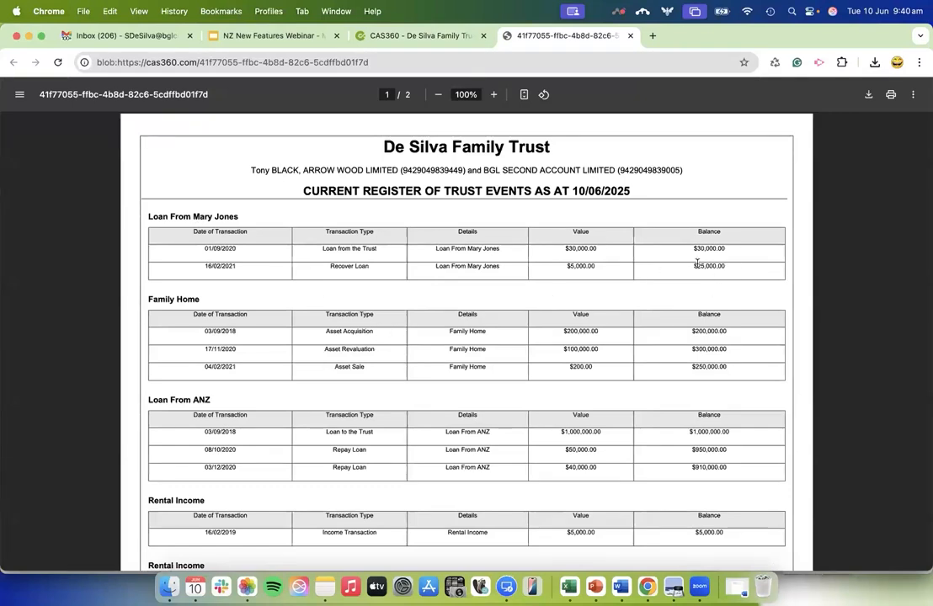
scroll(702, 410, "down", 10)
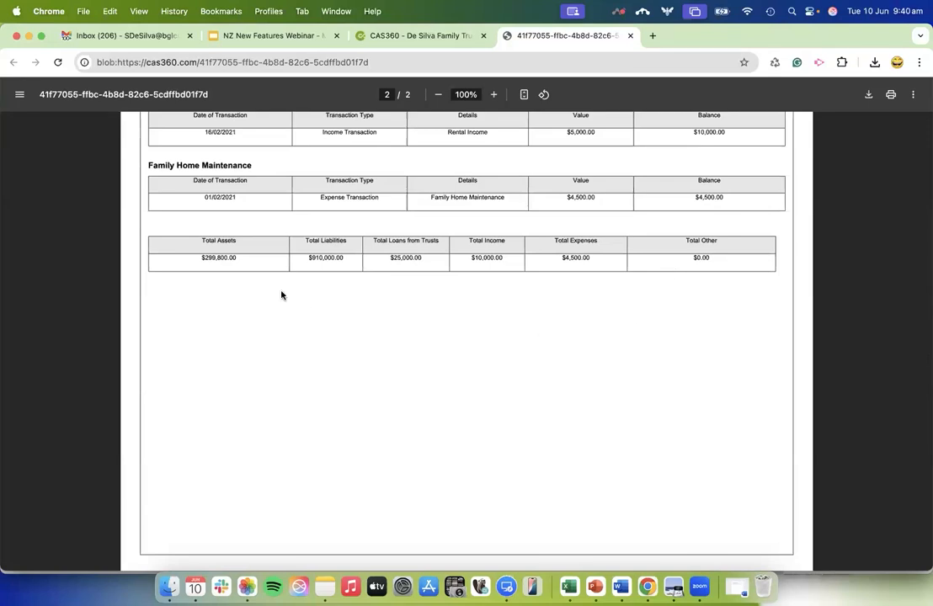
left_click(632, 37)
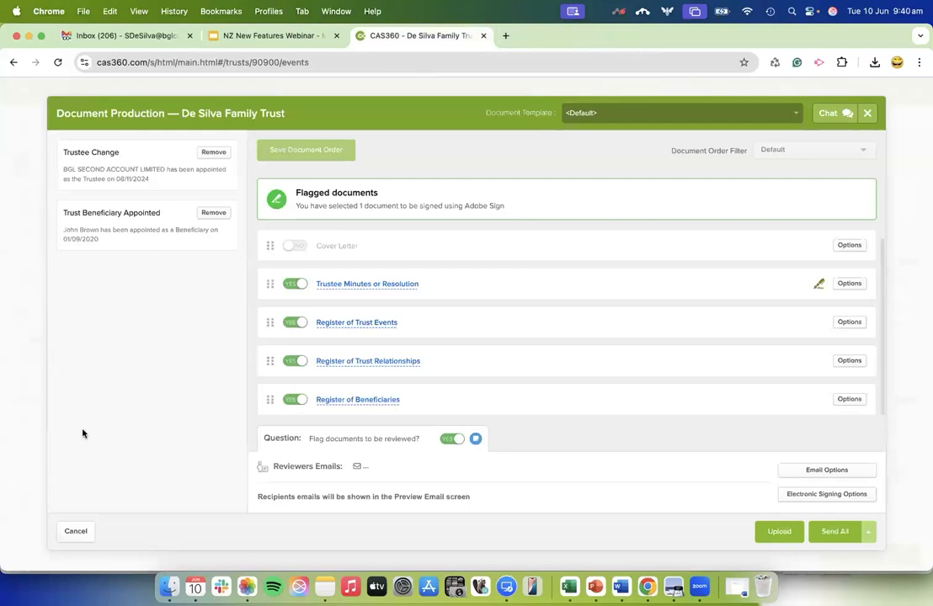
left_click(76, 532)
Set up a Trust Report for the same family trust and examine the sections available in the report settings.
left_click(24, 160)
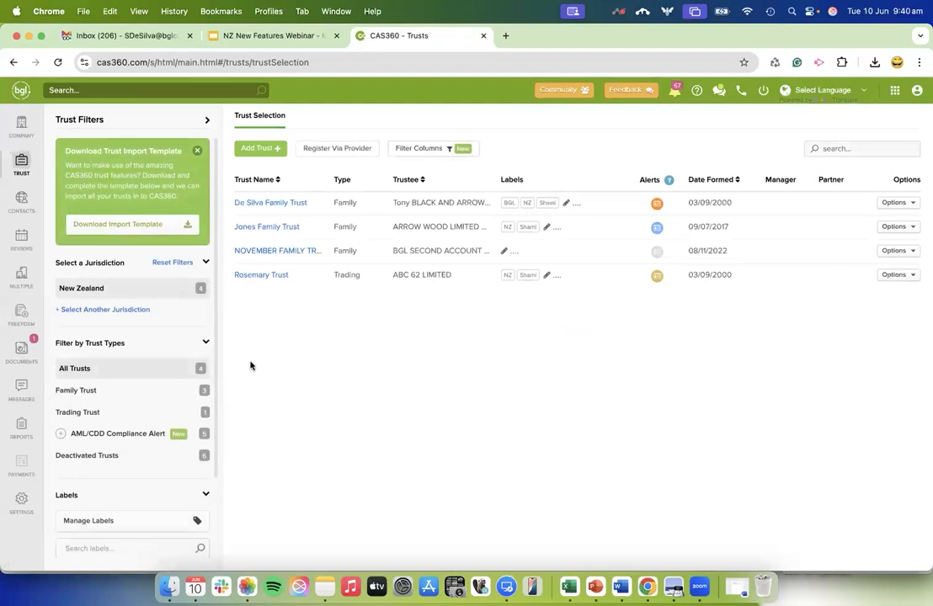
left_click(22, 429)
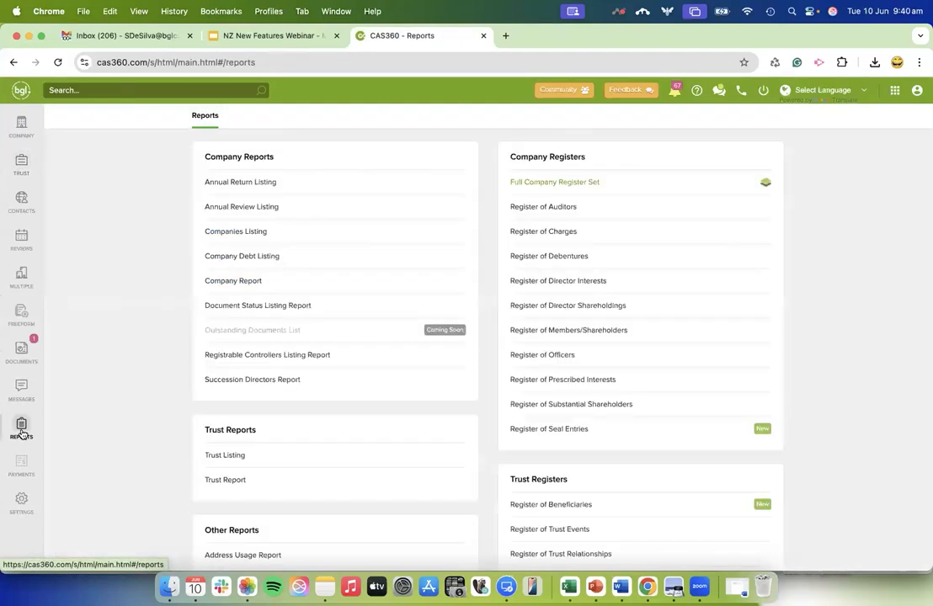
left_click(228, 481)
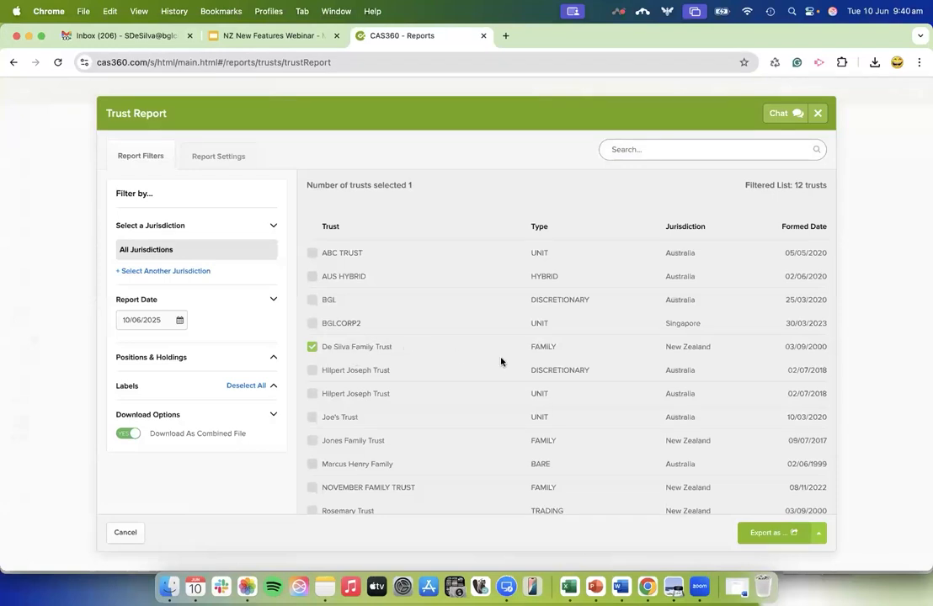
left_click(233, 157)
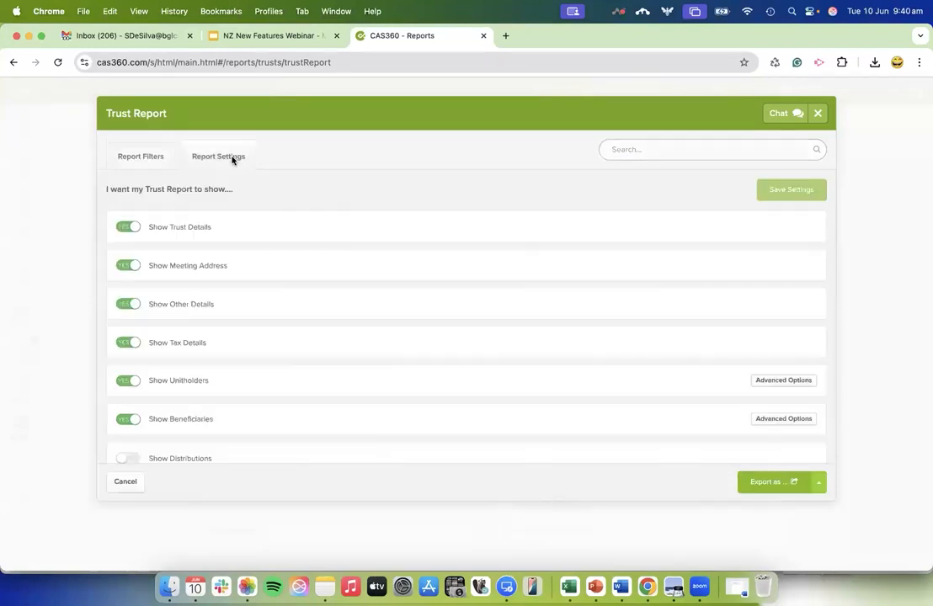
scroll(228, 398, "down", 3)
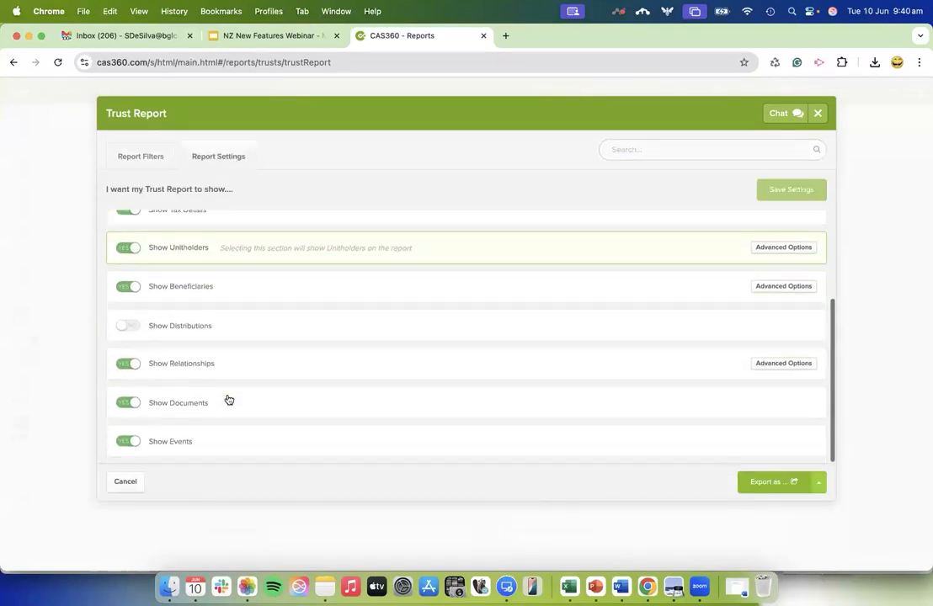
scroll(229, 397, "up", 4)
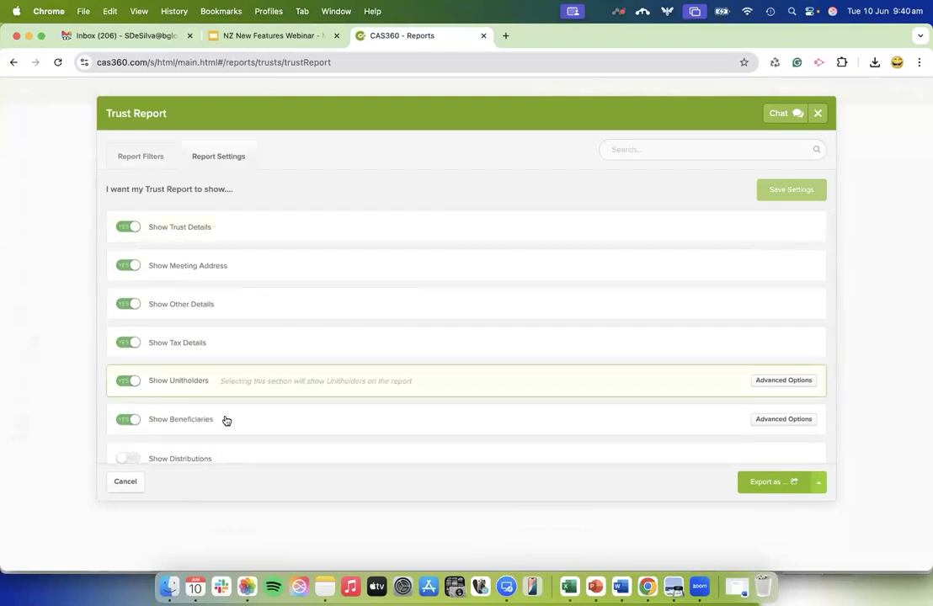
scroll(225, 421, "down", 3)
Export the Trust Report for the selected family trust as a PDF.
left_click(153, 161)
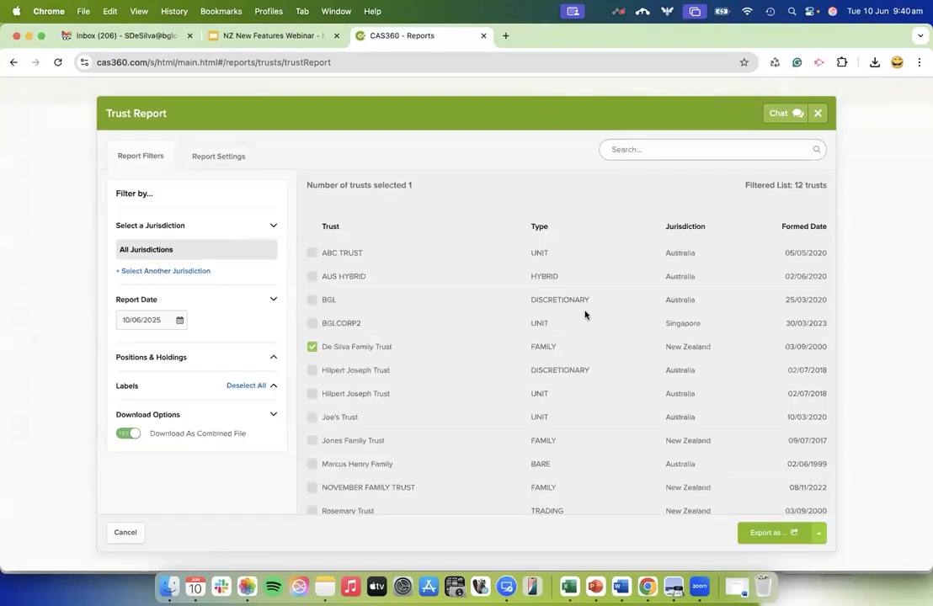
left_click(770, 534)
left_click(752, 484)
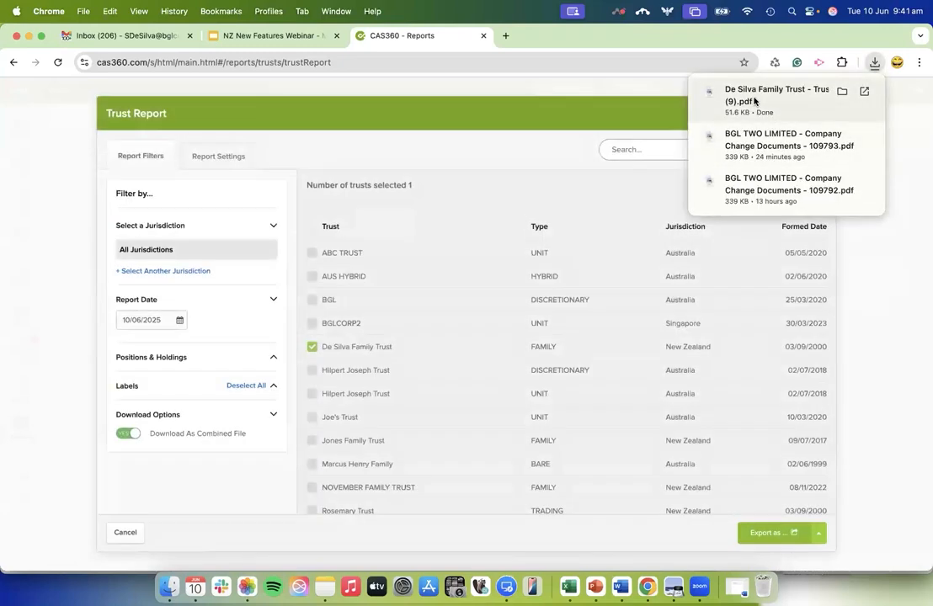
Open the downloaded Trust Report and review its trust details, beneficiaries, relationships, events and documents sections.
left_click(753, 98)
scroll(407, 424, "down", 2)
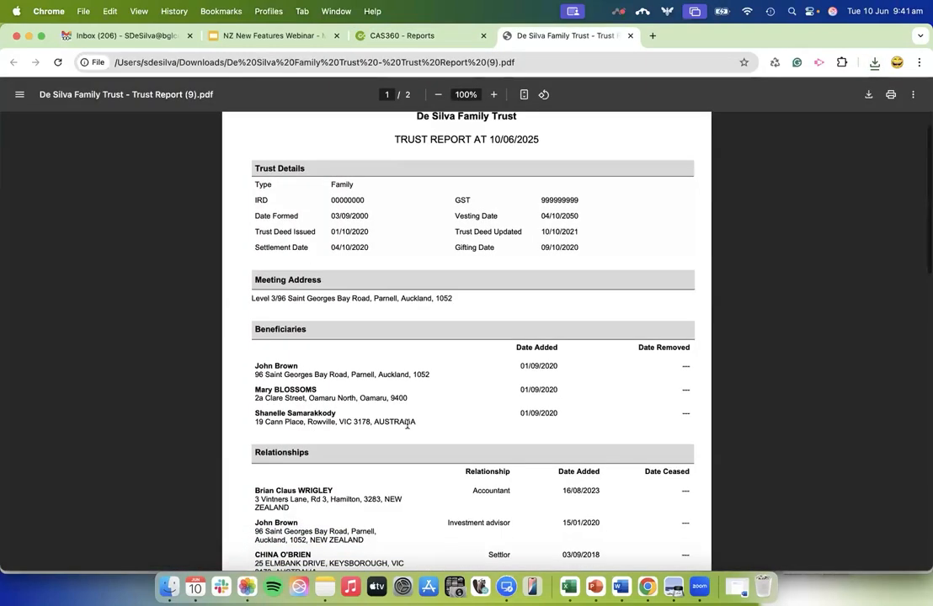
scroll(407, 425, "down", 3)
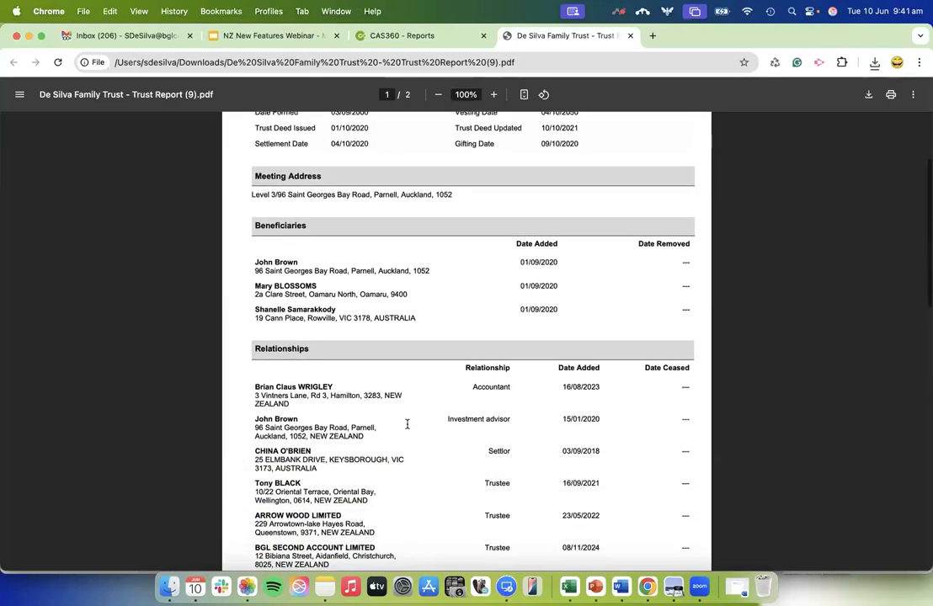
scroll(407, 425, "down", 4)
scroll(407, 424, "down", 3)
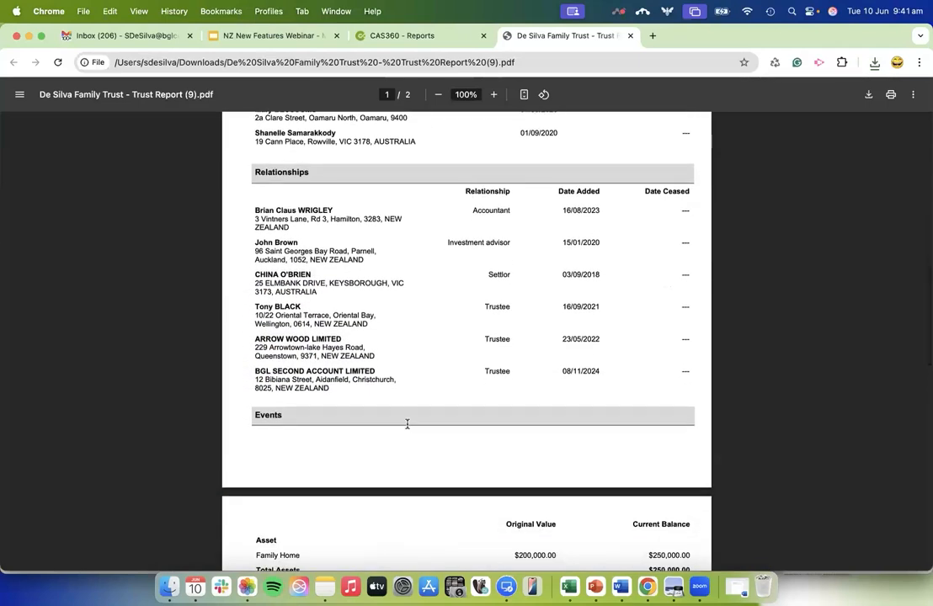
scroll(407, 424, "down", 4)
scroll(408, 424, "down", 3)
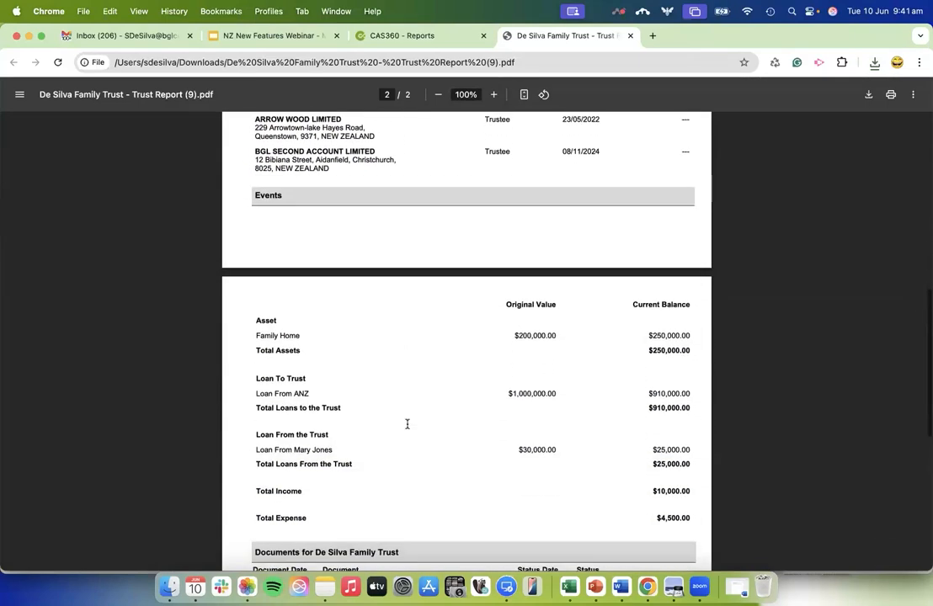
scroll(407, 424, "down", 7)
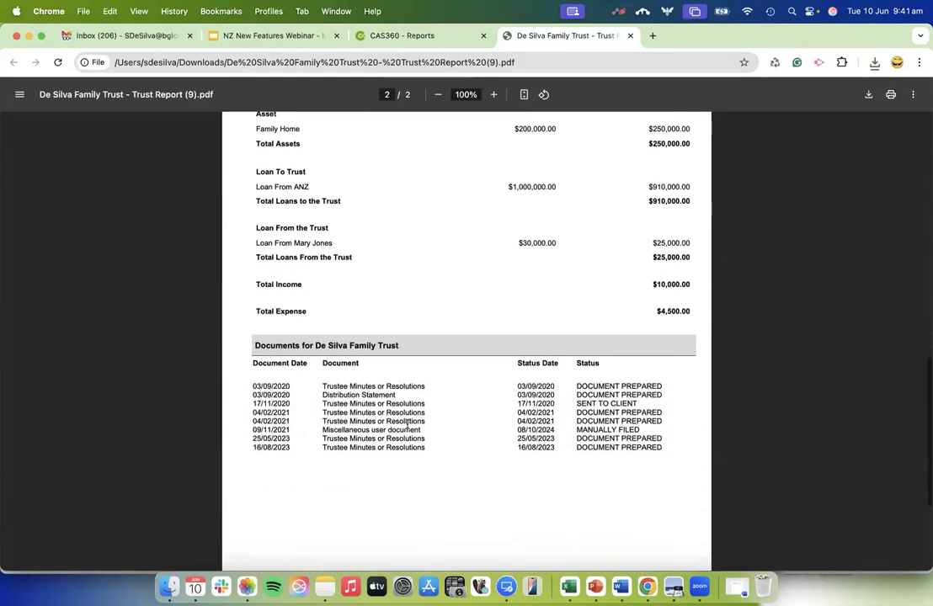
scroll(408, 424, "down", 4)
scroll(408, 424, "up", 20)
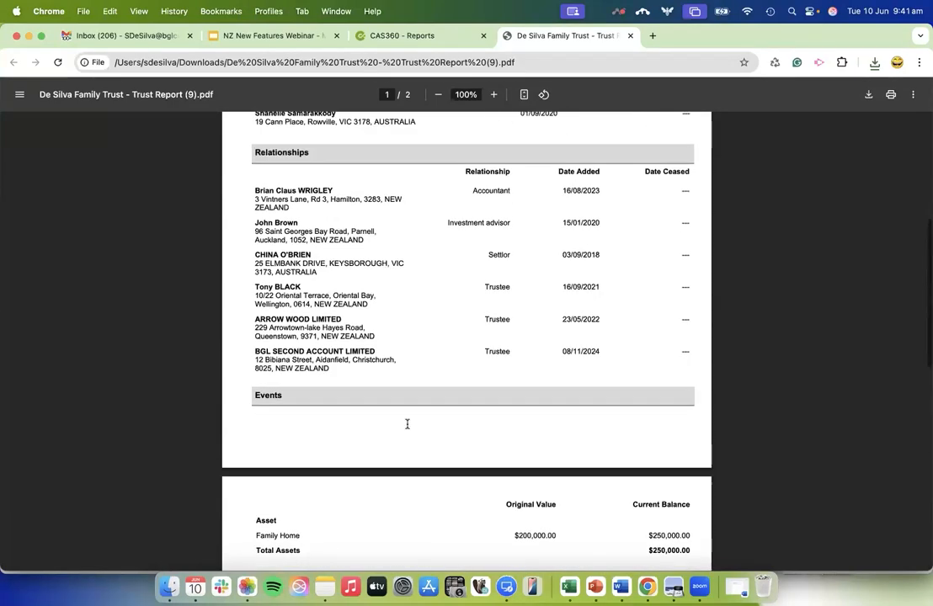
Review the Trust Report's trust details, relationships, asset and loan balances, income, expenses and list of documents.
scroll(407, 424, "up", 4)
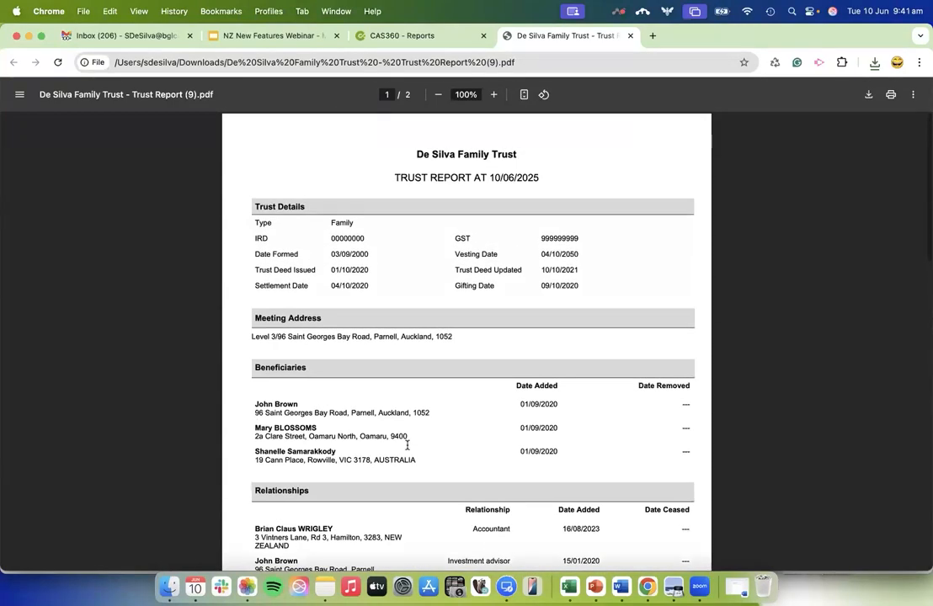
scroll(406, 443, "down", 10)
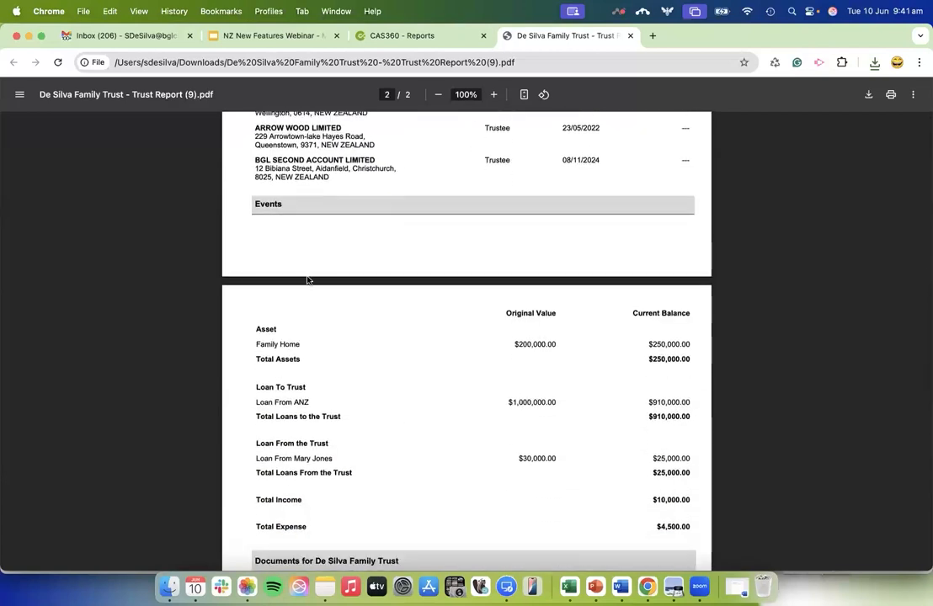
scroll(610, 515, "down", 5)
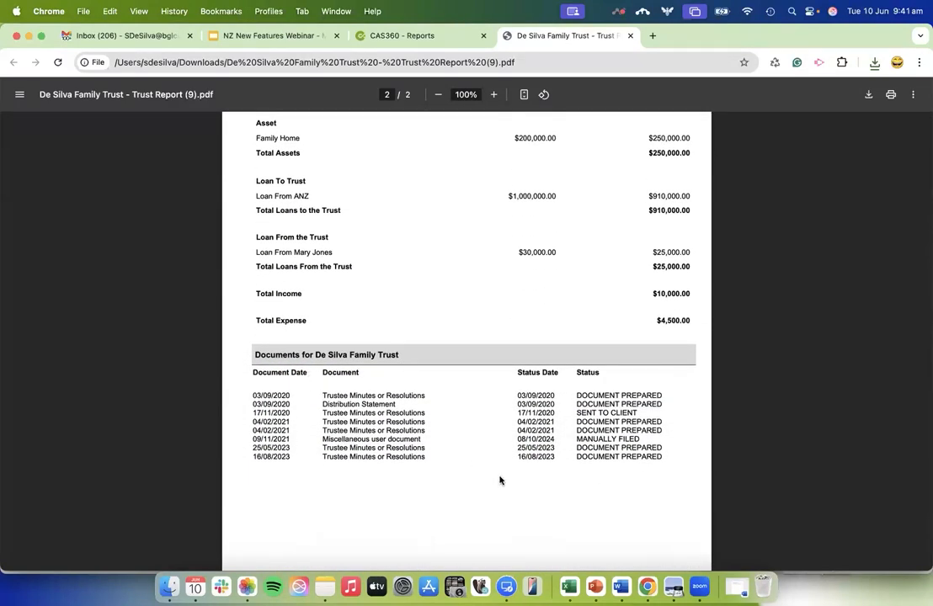
scroll(499, 480, "up", 5)
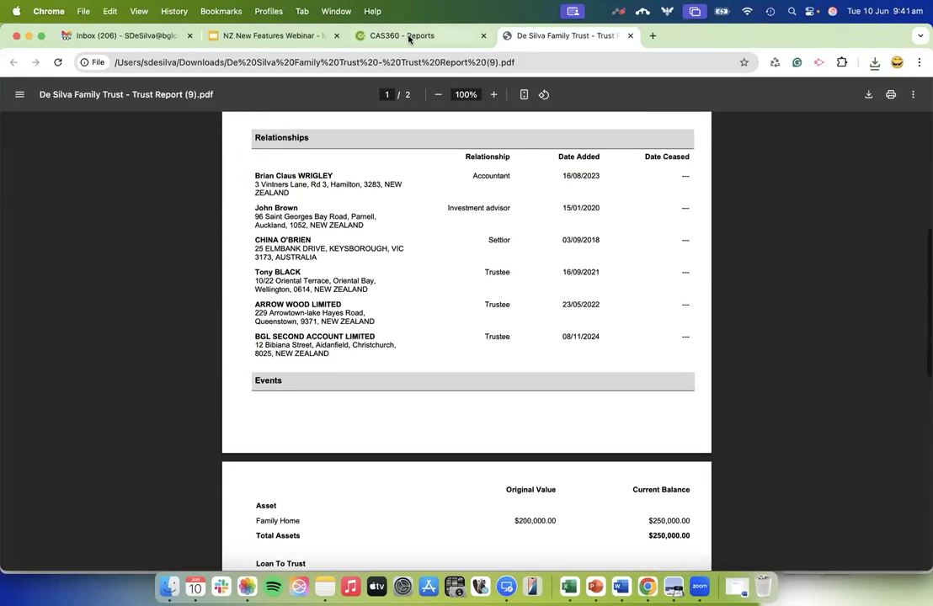
Leave the Trust Report setup in CAS360, open the Trust Listing report and examine the options in its report settings.
left_click(408, 37)
left_click(125, 532)
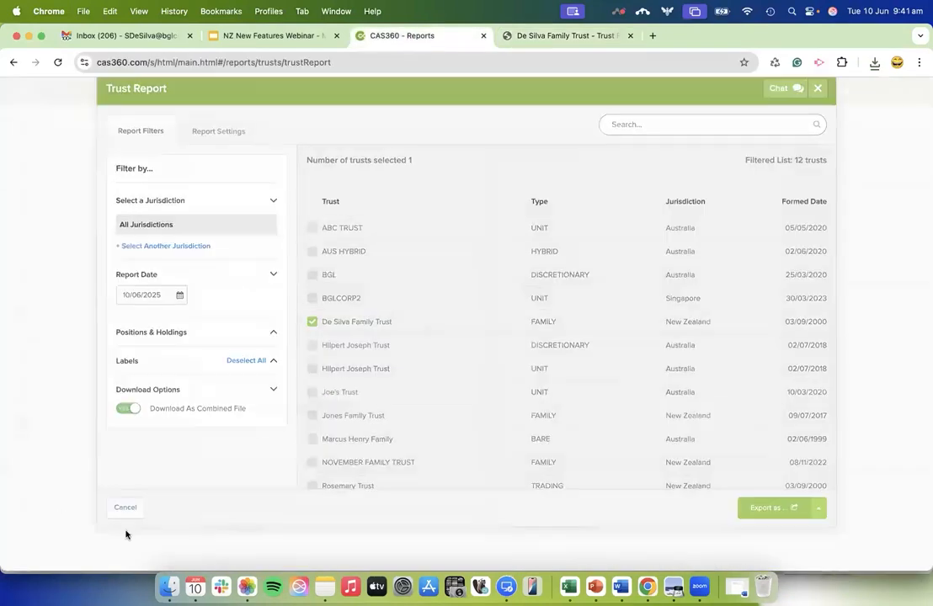
left_click(221, 455)
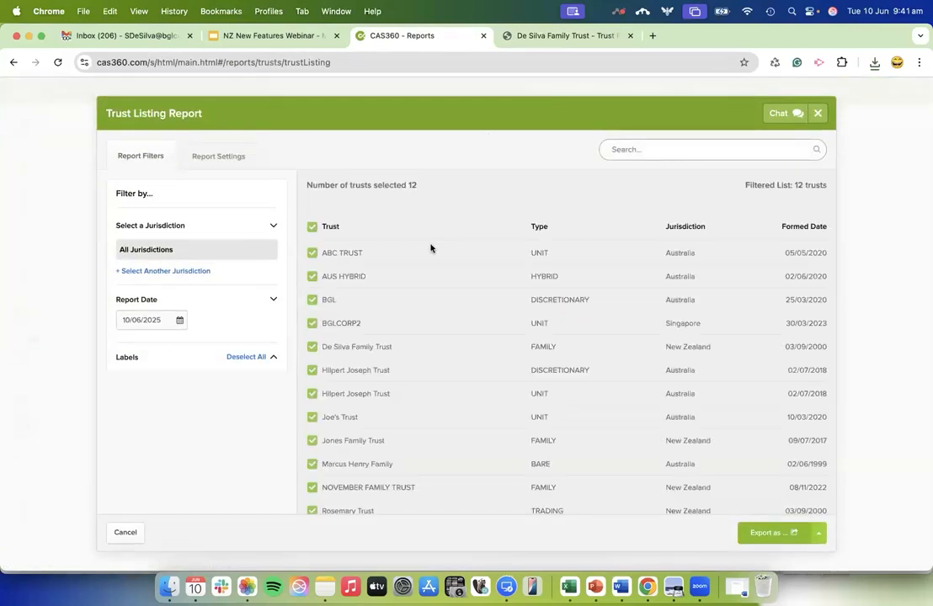
left_click(231, 158)
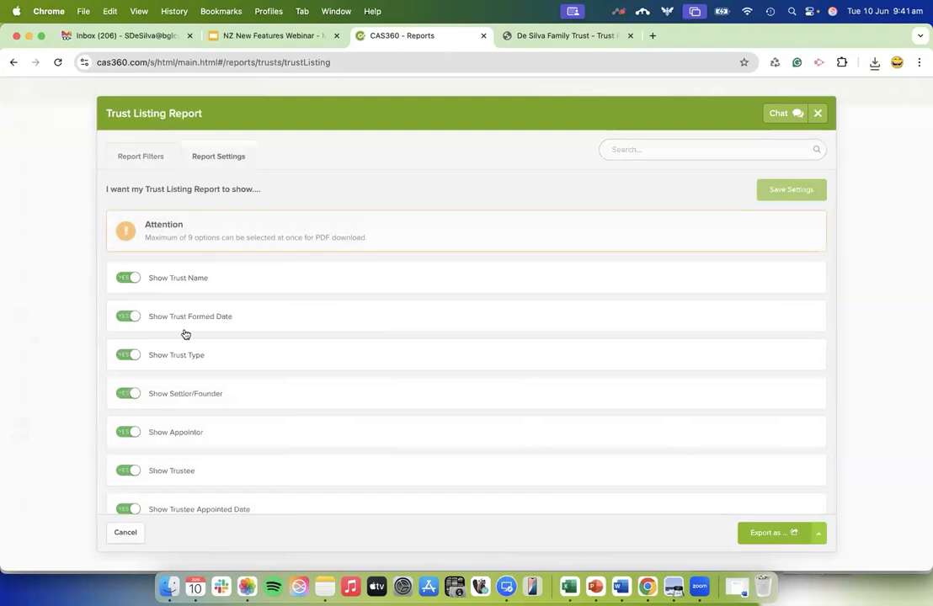
scroll(188, 427, "down", 5)
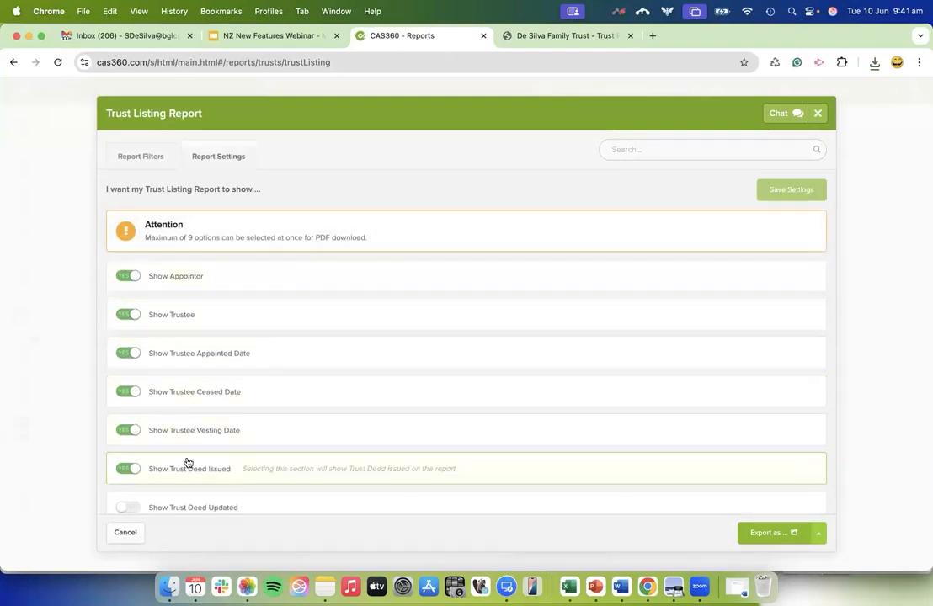
scroll(188, 462, "down", 2)
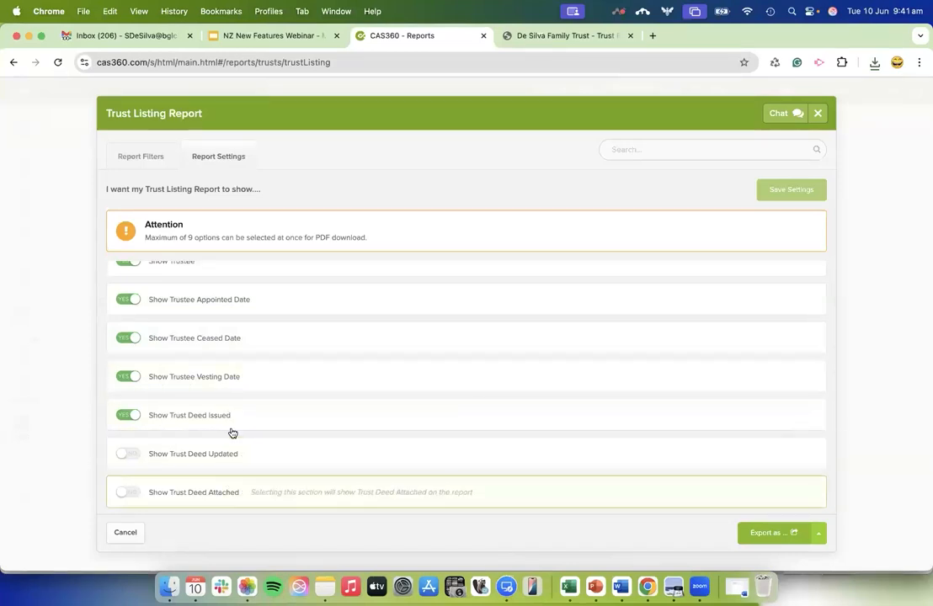
Try to export the Trust Listing Report for all selected trusts as a PDF.
left_click(140, 156)
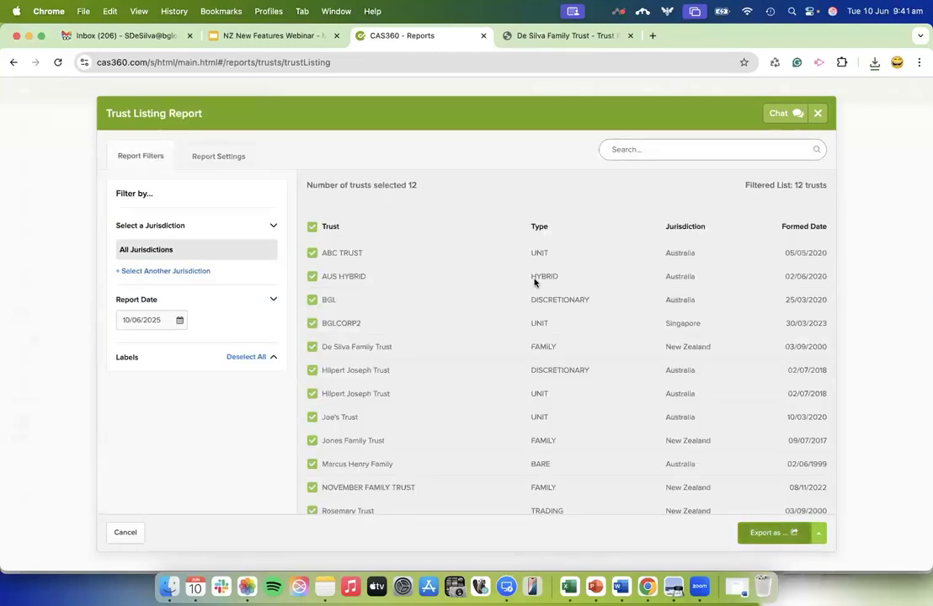
left_click(782, 543)
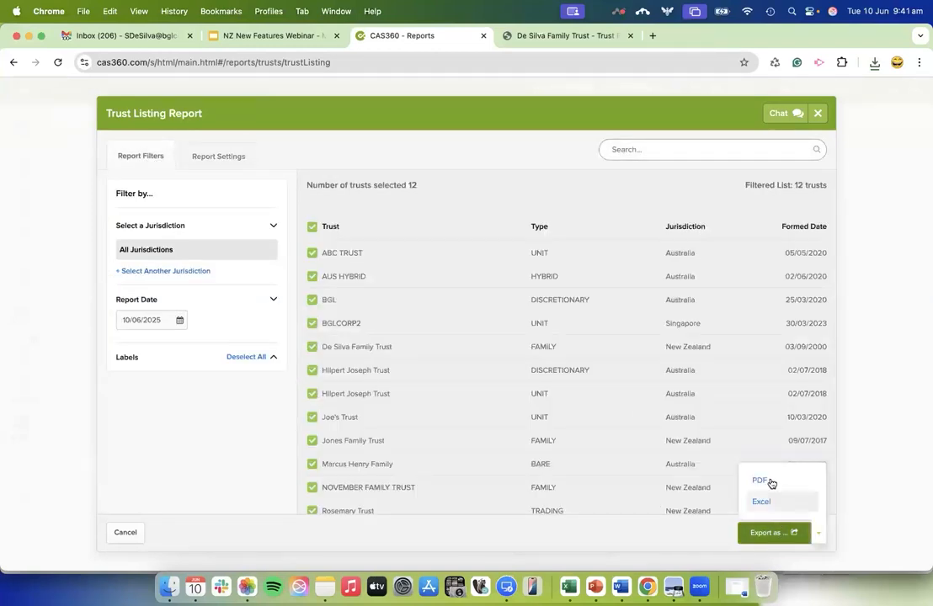
left_click(769, 482)
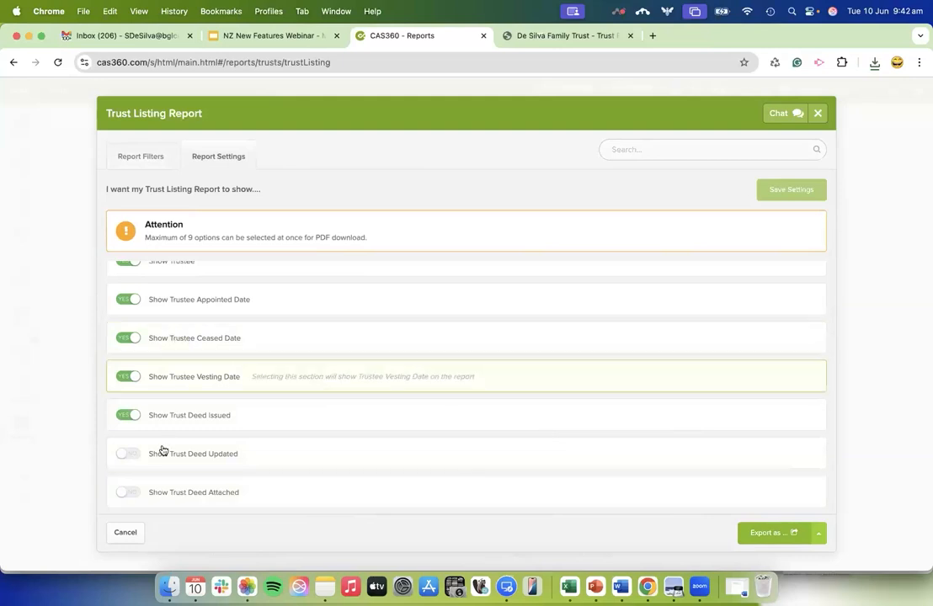
Turn off Show Appointor in the report settings and export the Trust Listing Report as a PDF.
scroll(124, 301, "up", 3)
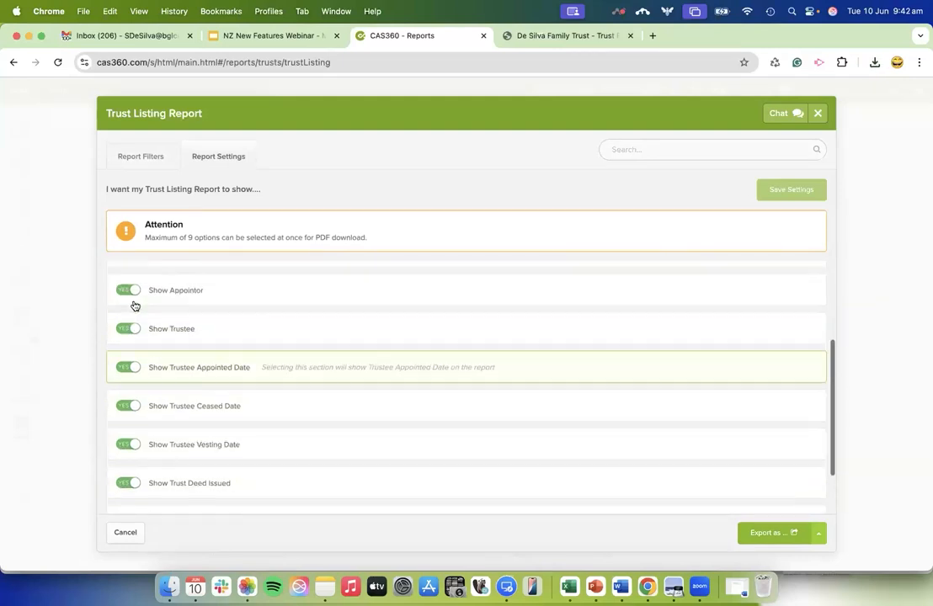
left_click(125, 327)
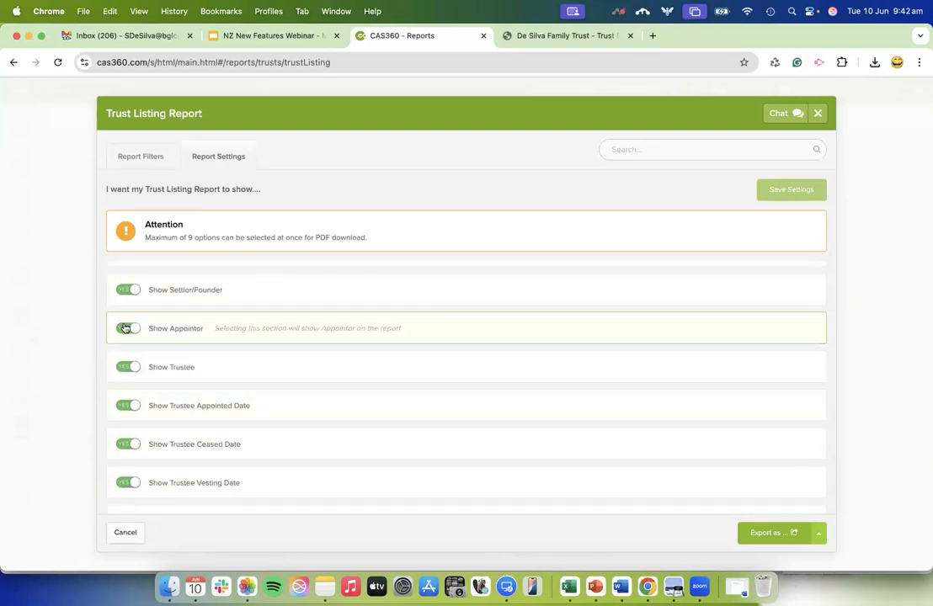
left_click(761, 534)
left_click(752, 480)
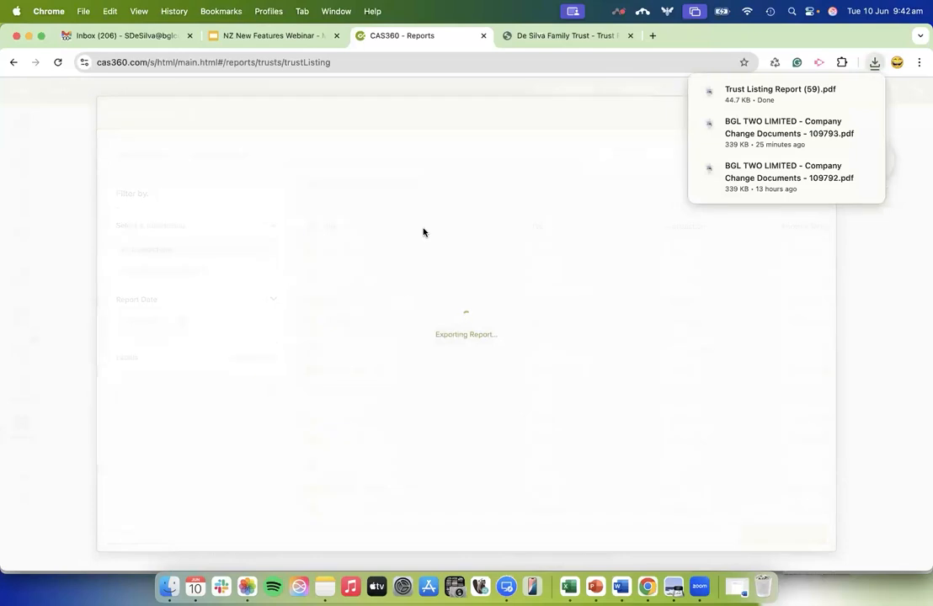
Review the downloaded Trust Listing PDF and check the export formats offered in the CAS360 report setup.
left_click(762, 93)
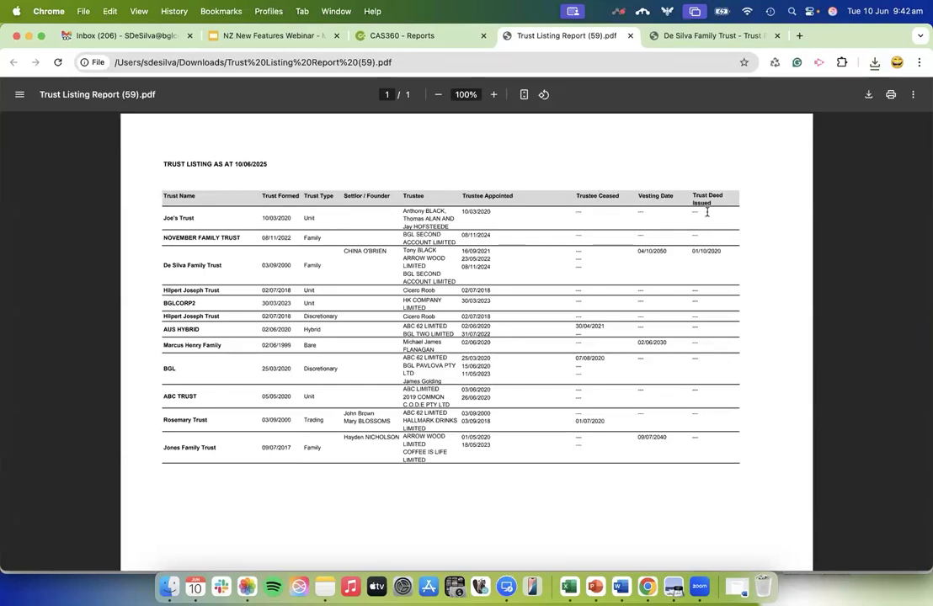
left_click(430, 39)
left_click(824, 532)
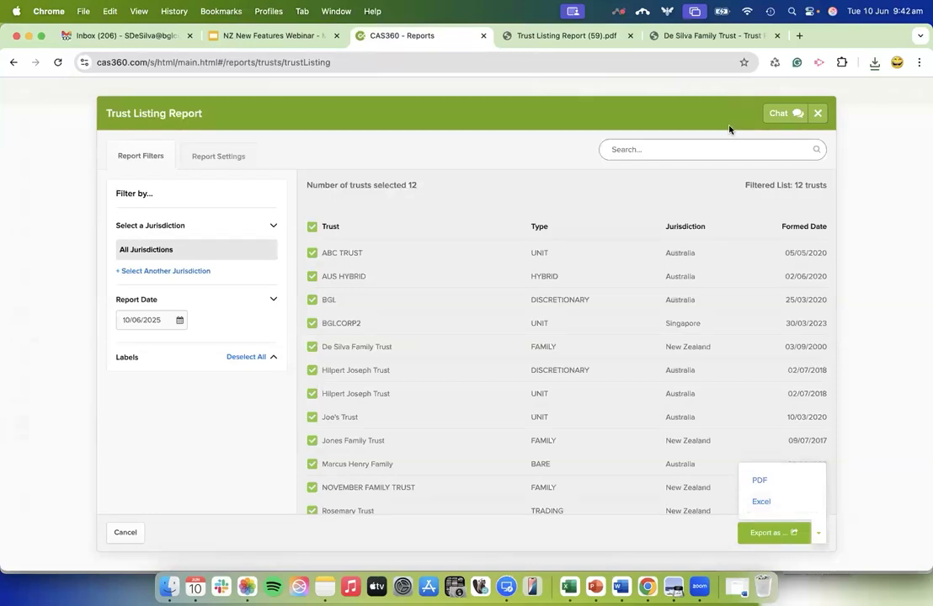
Close both opened PDF reports and leave the Trust Listing Report setup.
left_click(630, 36)
left_click(630, 35)
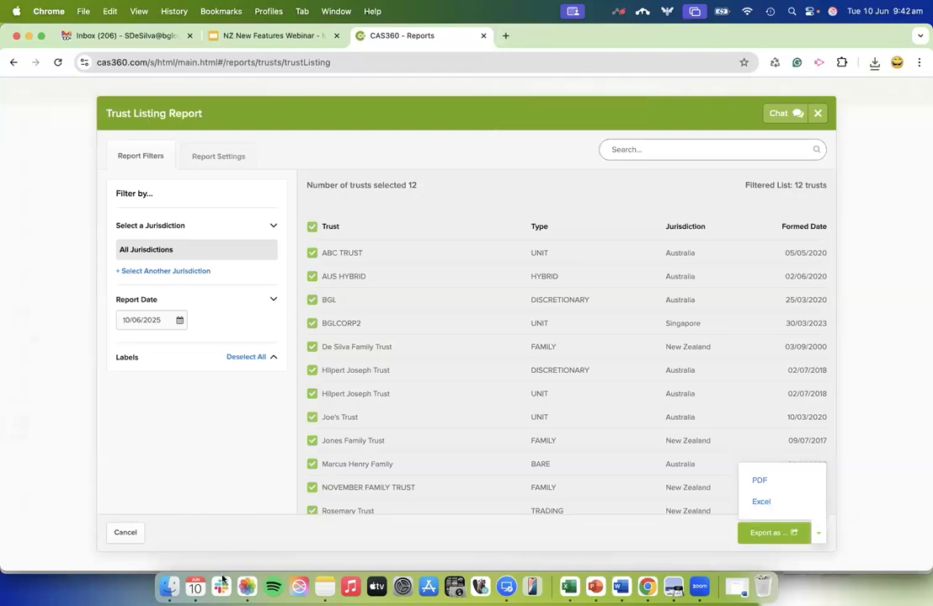
left_click(125, 532)
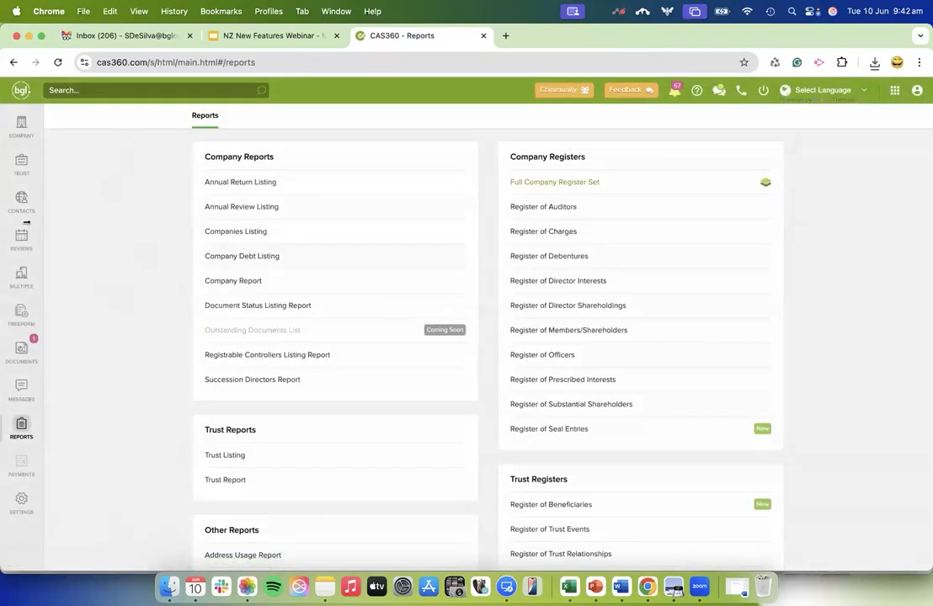
Go to the Freeform area and start creating a new freeform template.
left_click(20, 353)
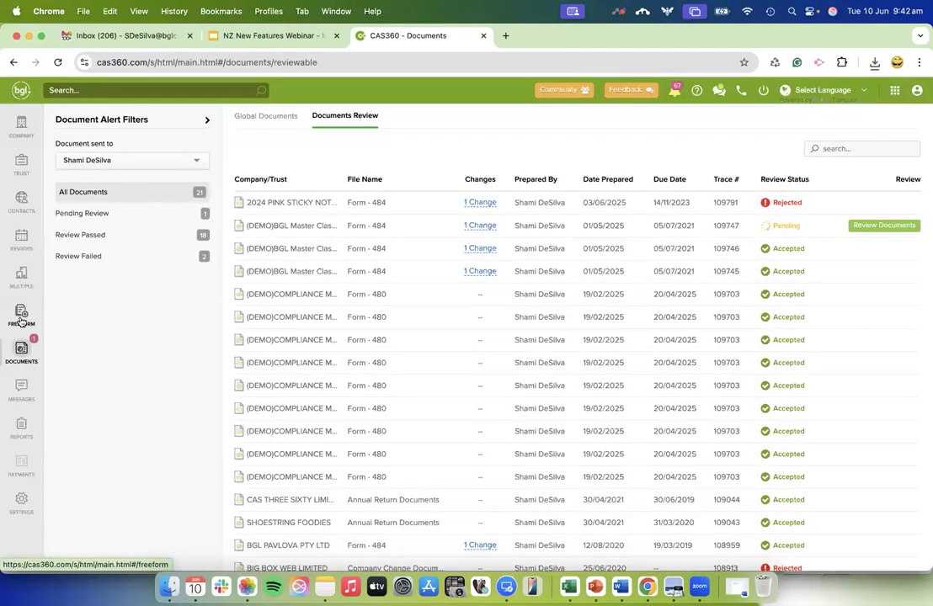
left_click(21, 317)
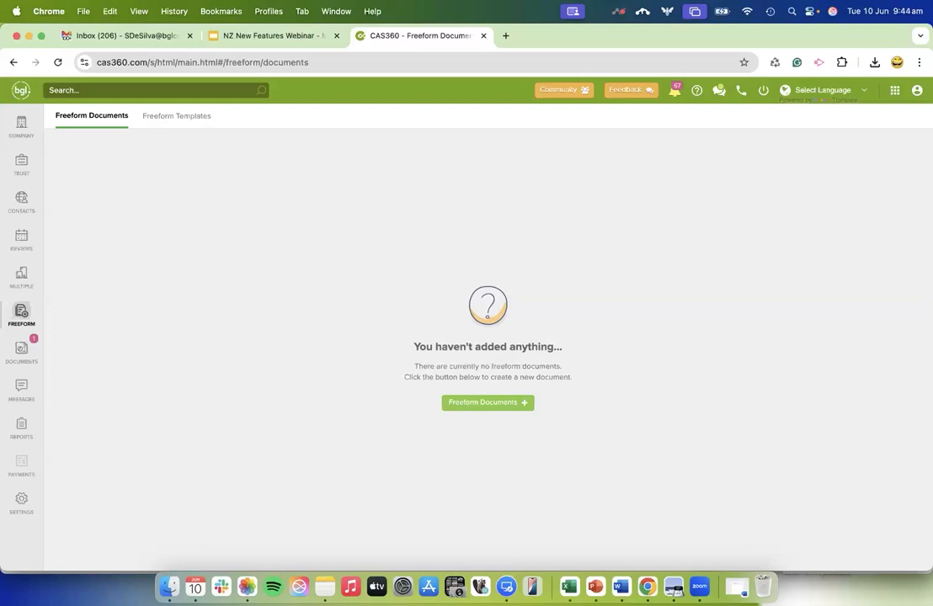
left_click(462, 405)
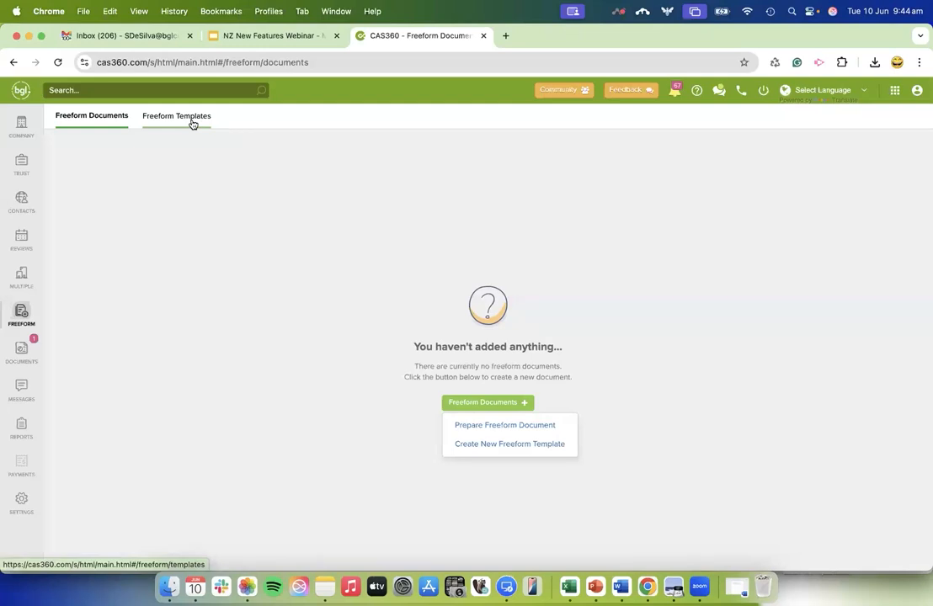
left_click(479, 450)
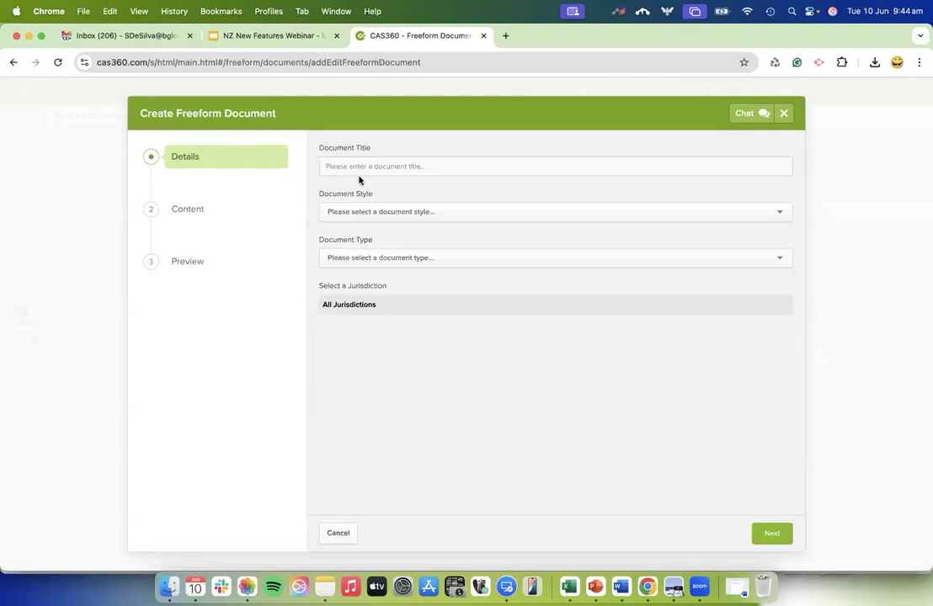
Title the freeform document "DIRECTOR RESOLUTION - COMPANY LIQ" and set its style to Minutes or Resolutions.
left_click(350, 166)
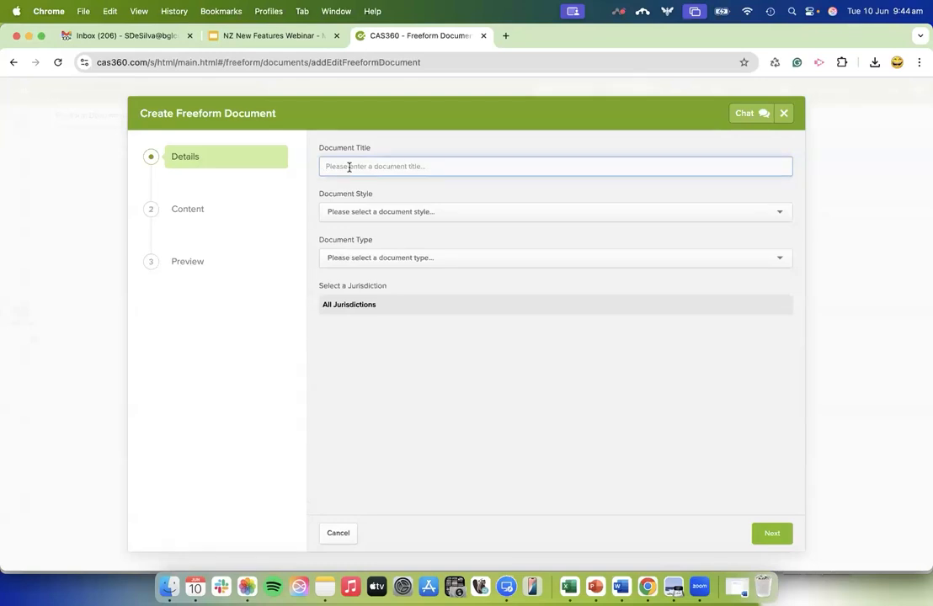
type("DiCOMPANY LIQ")
left_click(371, 210)
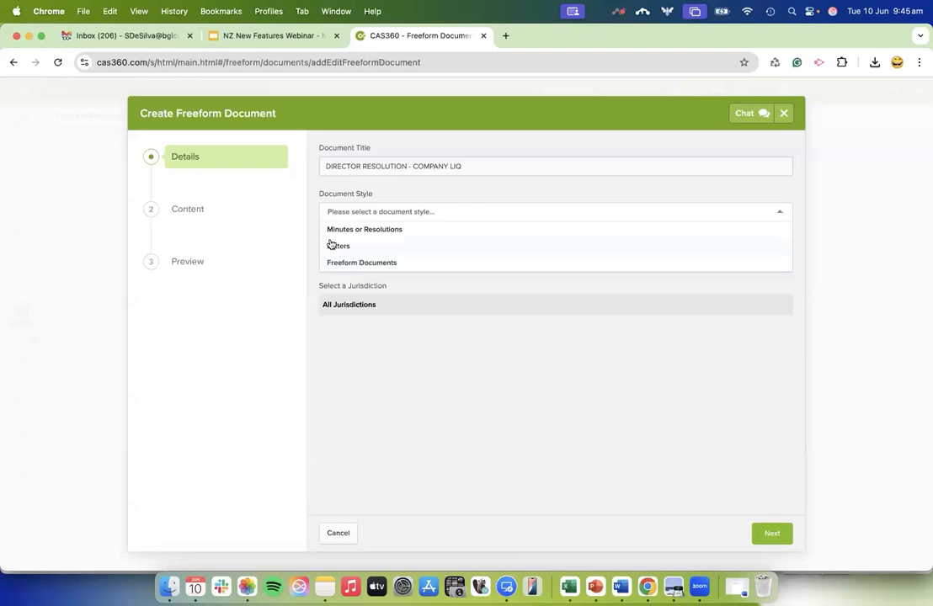
left_click(358, 230)
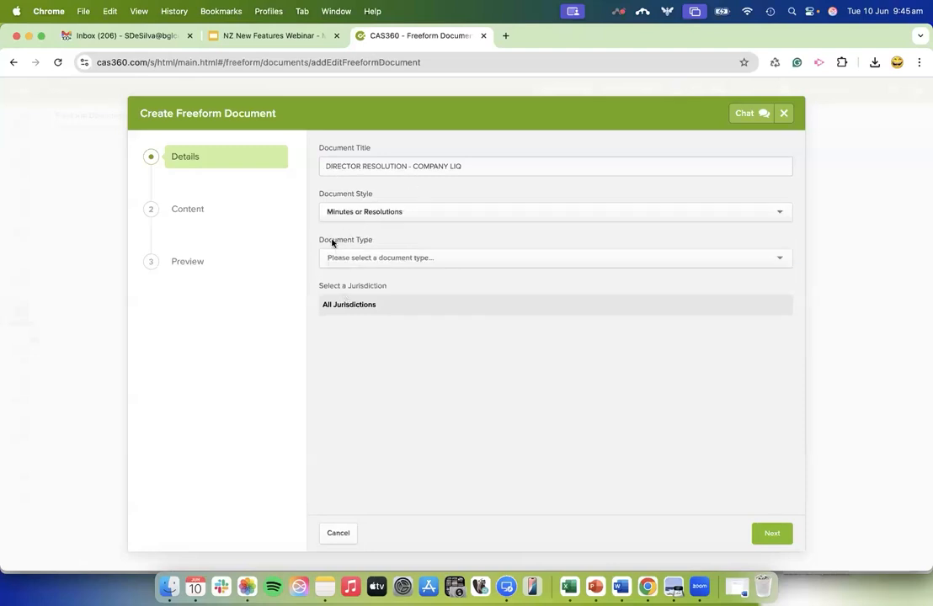
Set the document type to Directors and the jurisdiction to New Zealand, and continue to the content stage.
left_click(369, 256)
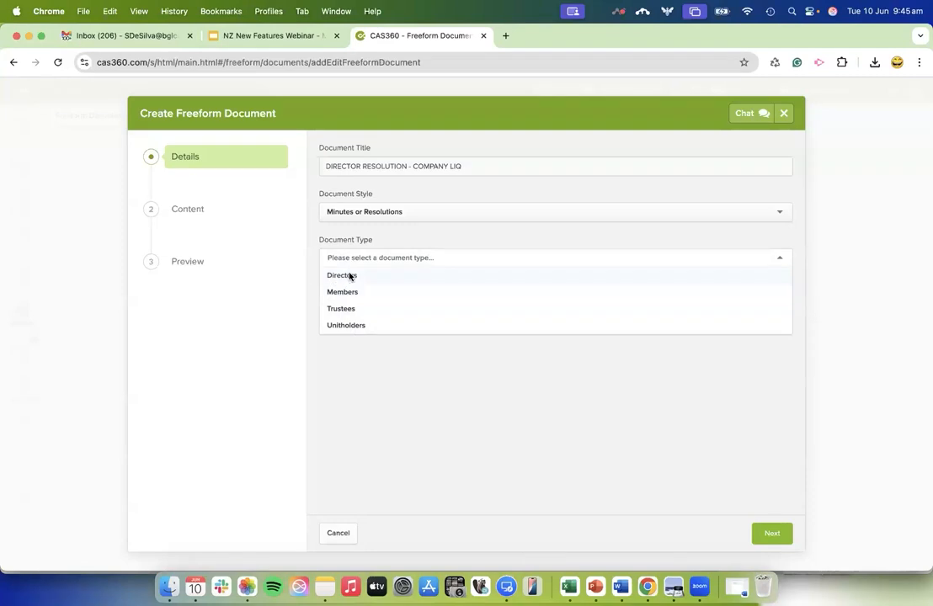
left_click(350, 276)
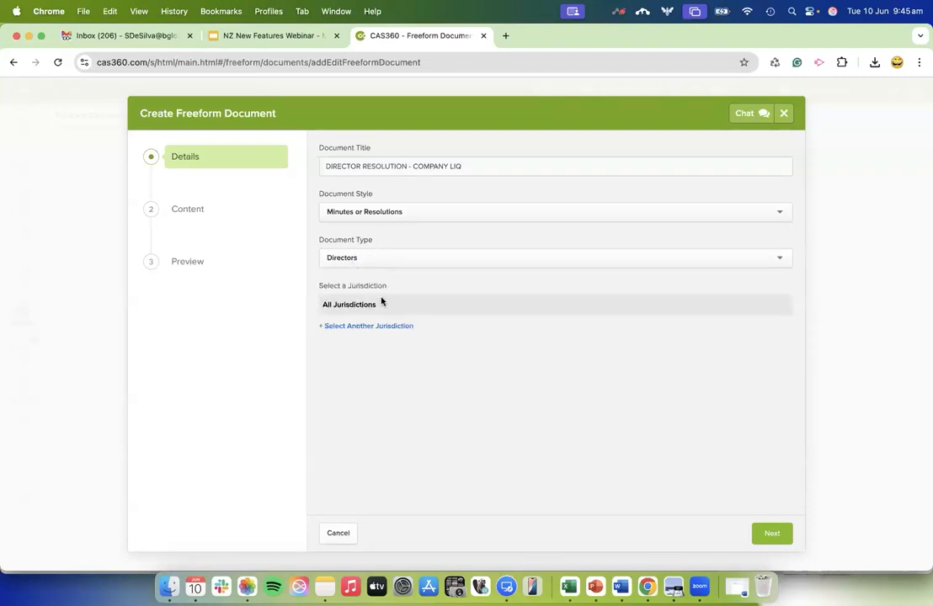
left_click(383, 327)
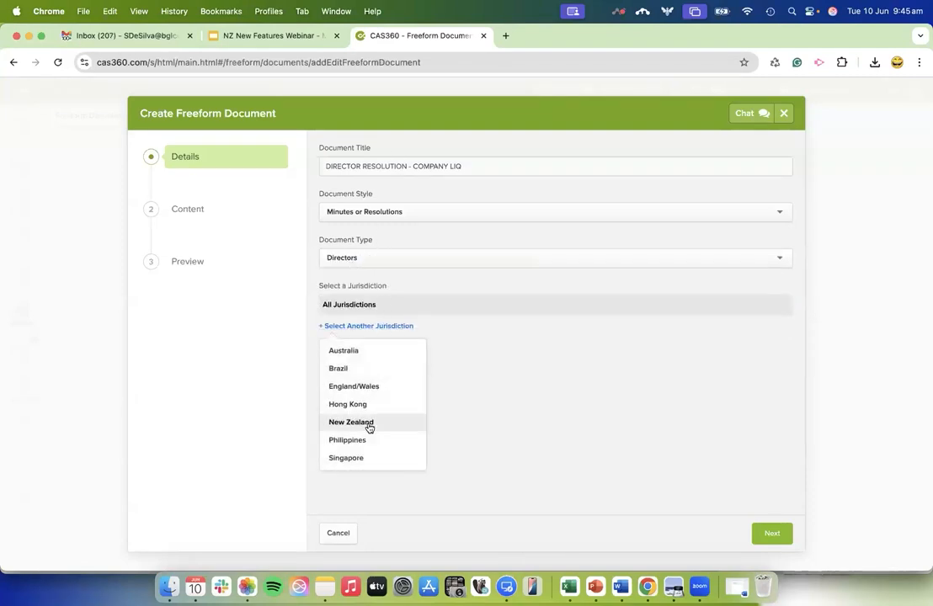
left_click(368, 425)
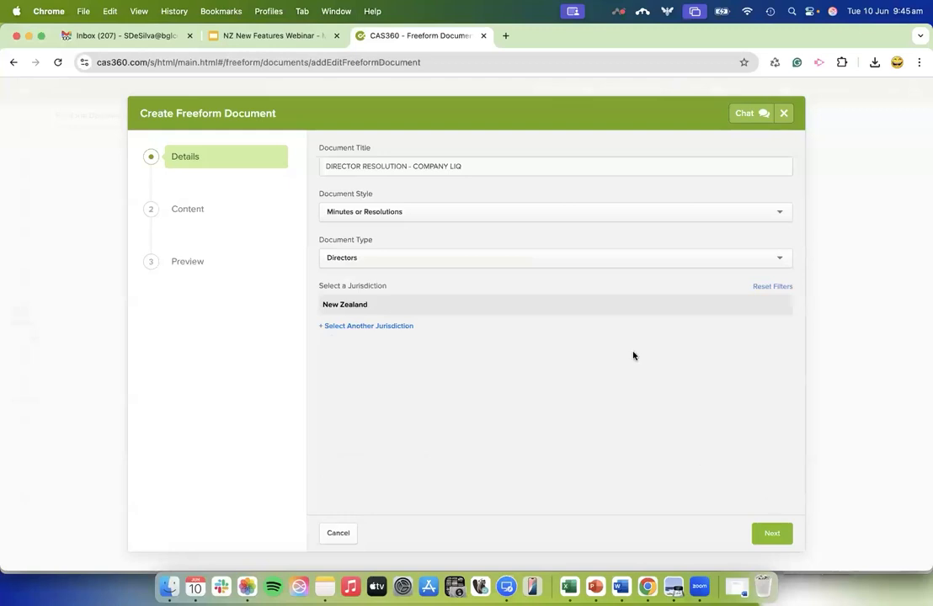
left_click(772, 533)
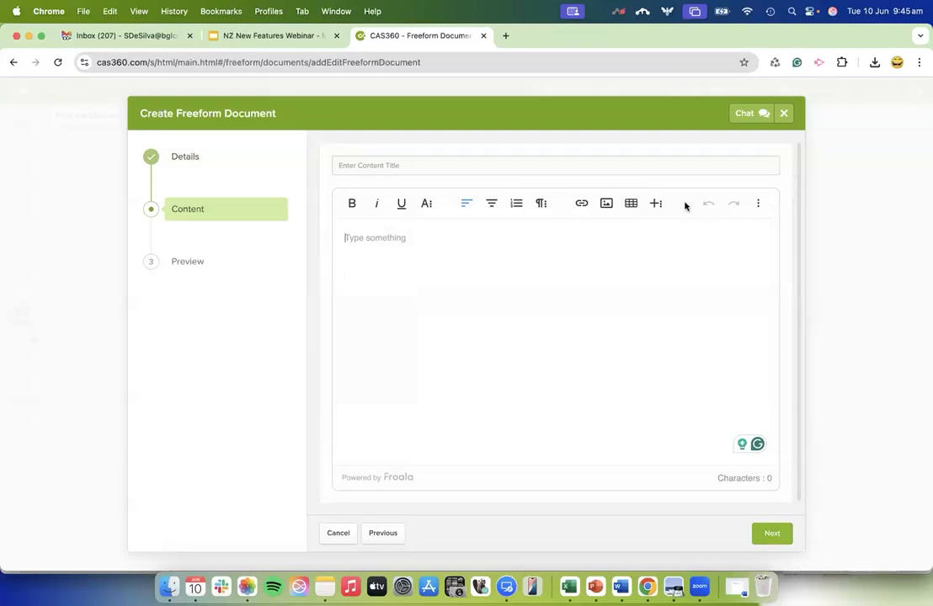
left_click(475, 396)
type("sdfsdfs")
type("dfsd")
key("super+a")
key("BackSpace")
Paste the Declaration of Solvency and Winding Up wording from Word into the content, keeping its formatting, and select all the text.
left_click(622, 587)
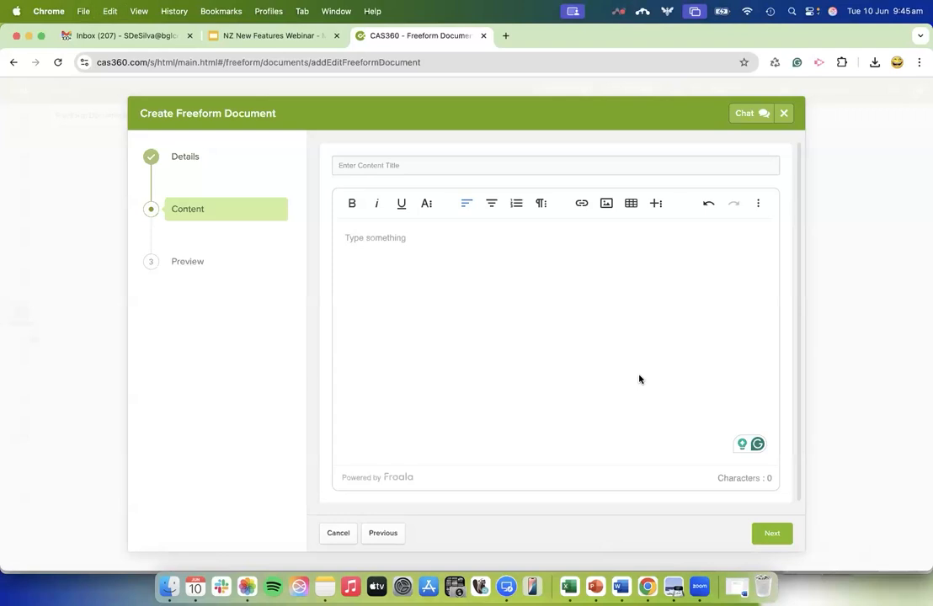
key("super+v")
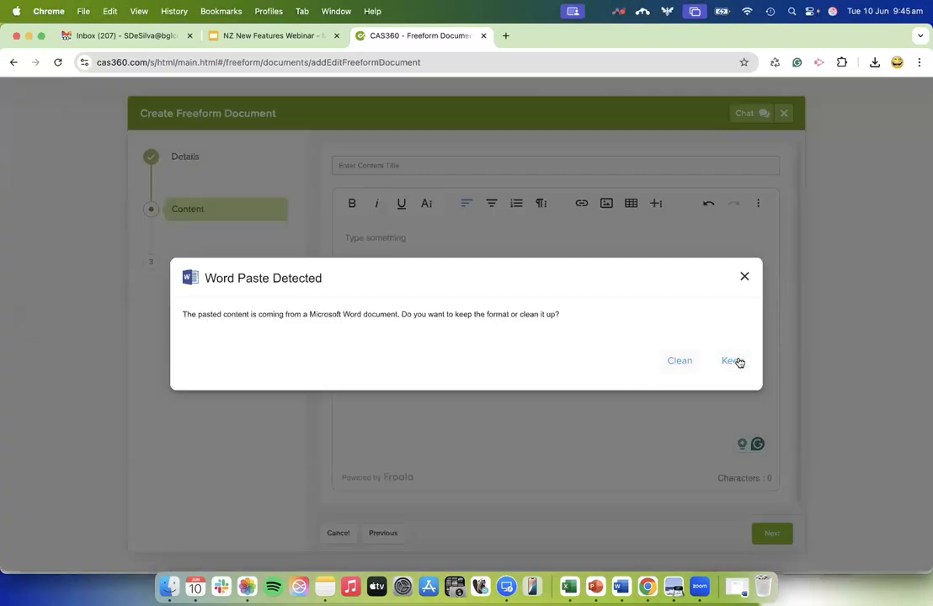
left_click(732, 362)
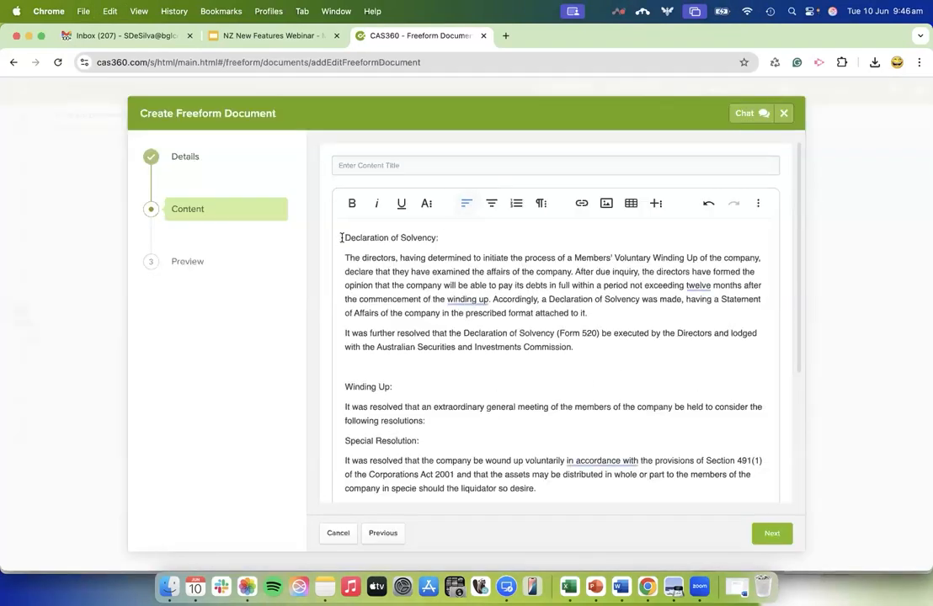
key("super+a")
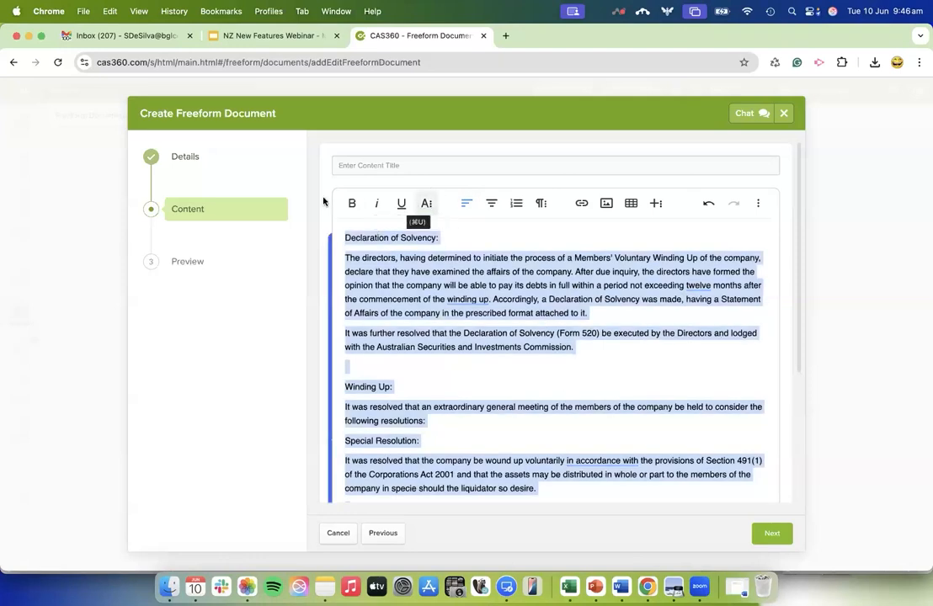
Format the selected resolution text in Arial with a font size of 10.
left_click(427, 205)
left_click(438, 233)
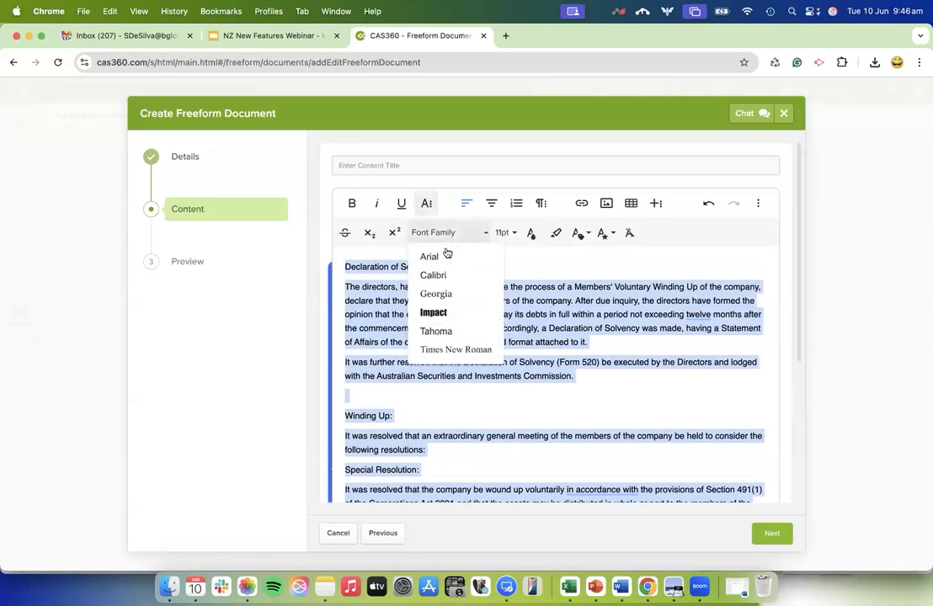
left_click(447, 260)
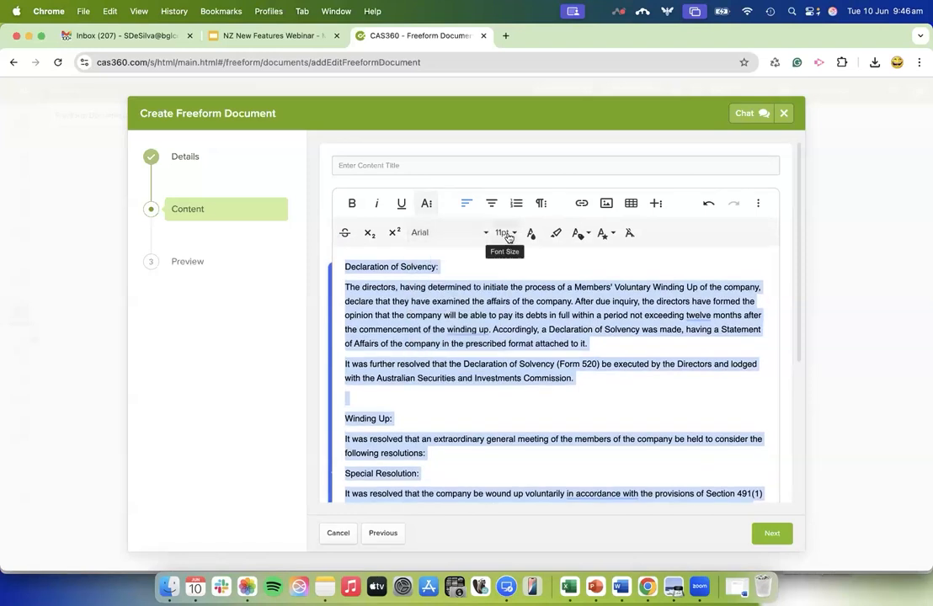
left_click(508, 238)
scroll(508, 271, "up", 3)
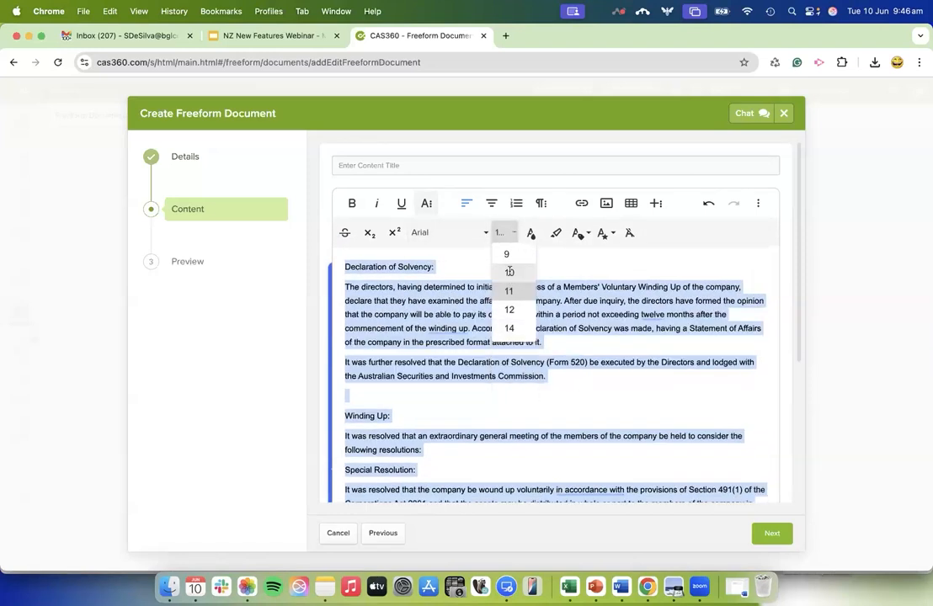
left_click(509, 271)
left_click(376, 293)
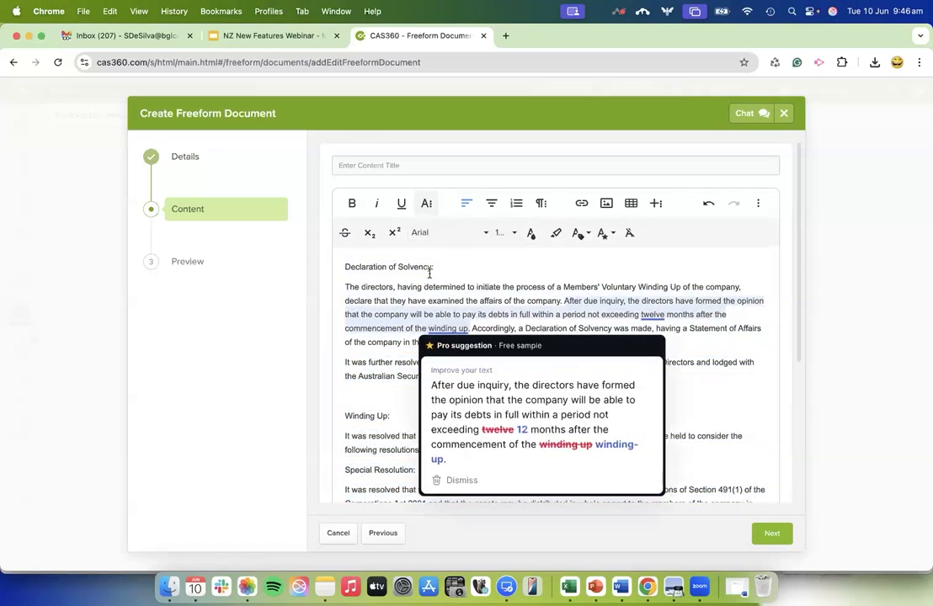
Make the "Declaration of Solvency:" and "Winding Up:" headings bold and underlined.
left_click_drag(431, 267, 323, 267)
left_click(357, 207)
left_click(401, 203)
left_click(390, 416)
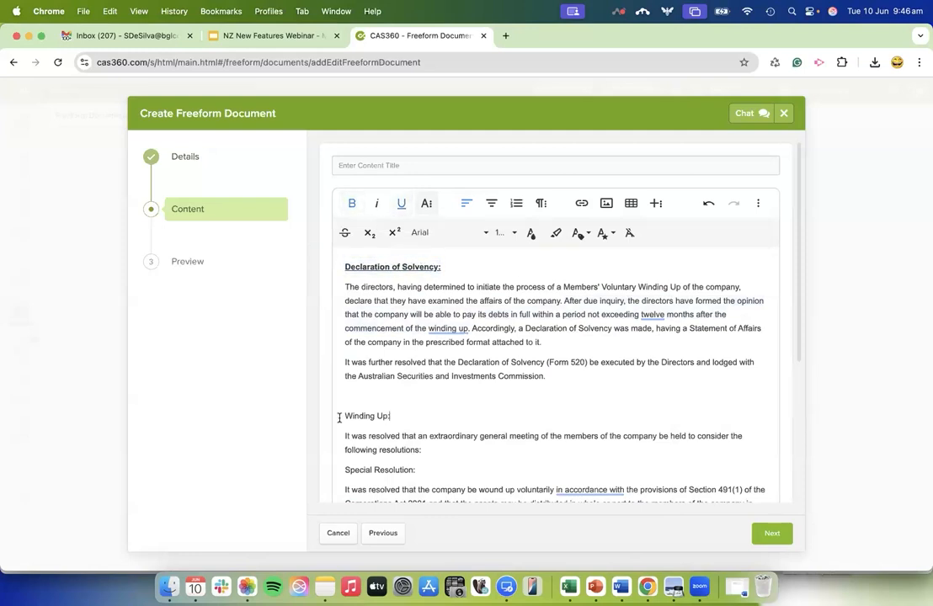
left_click(339, 416, "shift")
left_click(352, 203)
left_click(400, 203)
Try adding the merge field {CompanyName} after the "Winding Up:" heading, and remove it again.
left_click(586, 393)
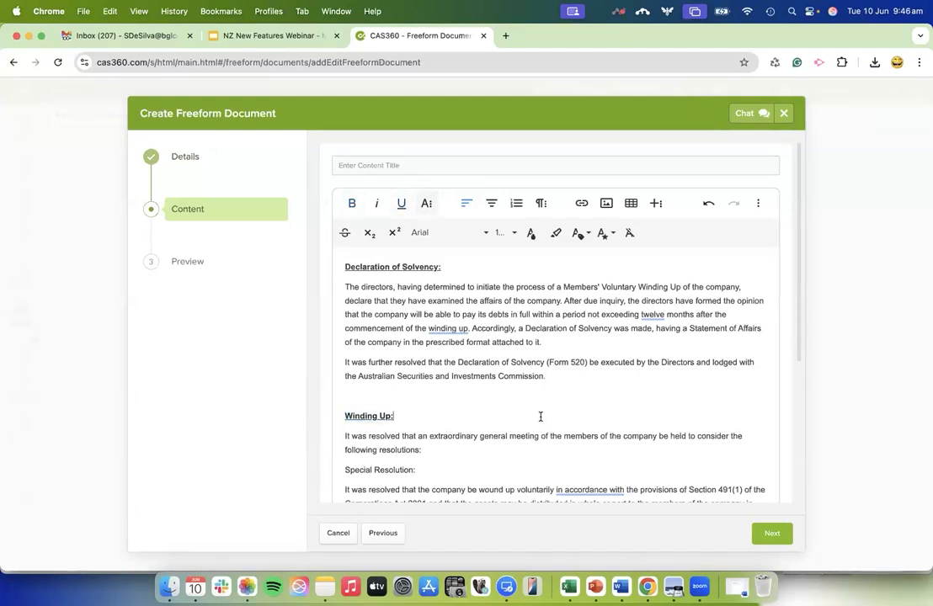
type("{CompanyName")
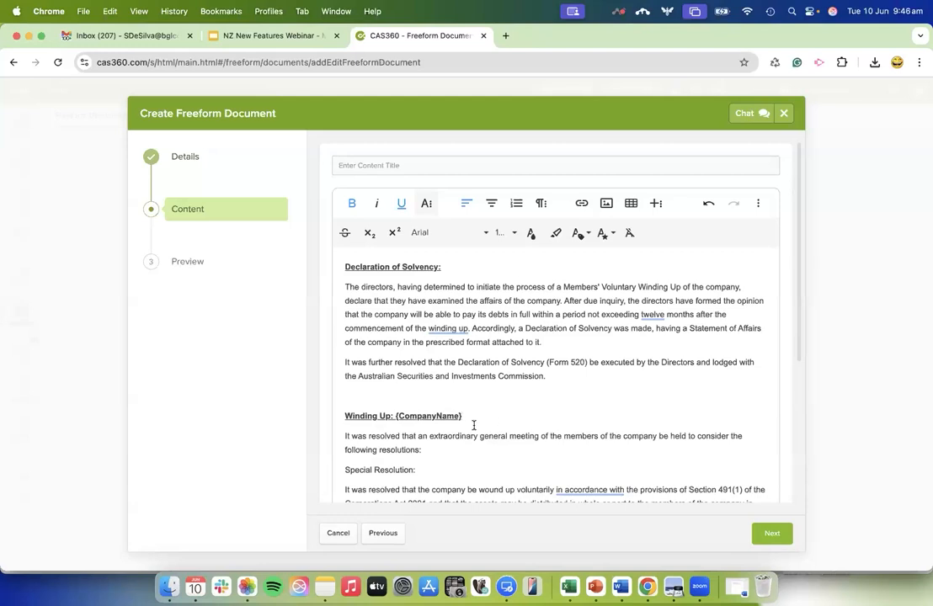
left_click_drag(482, 415, 396, 415)
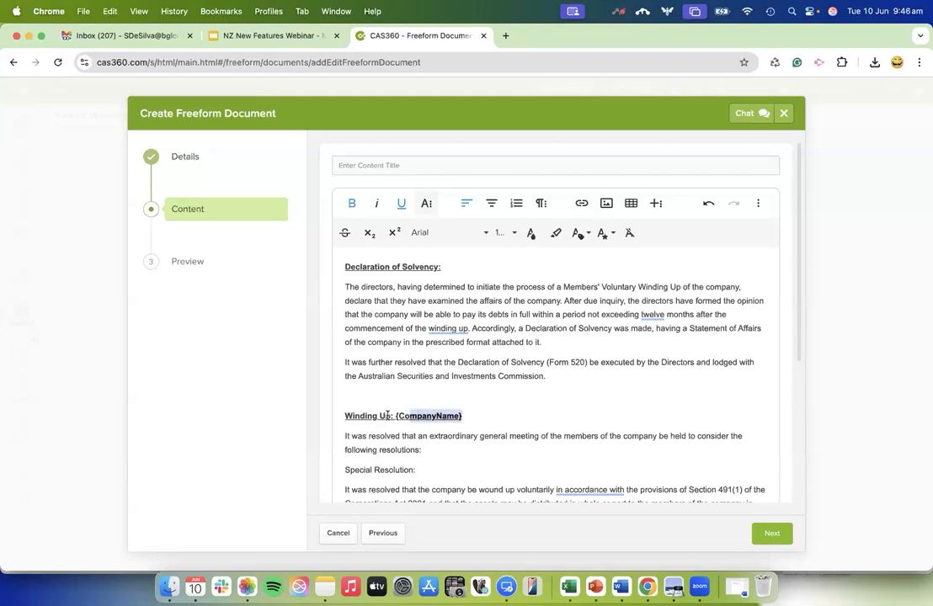
left_click(512, 413)
double_click(425, 421)
key("BackSpace")
Continue to the preview stage and review the merge fields and resolution wording in the default New Zealand layout.
scroll(512, 477, "down", 5)
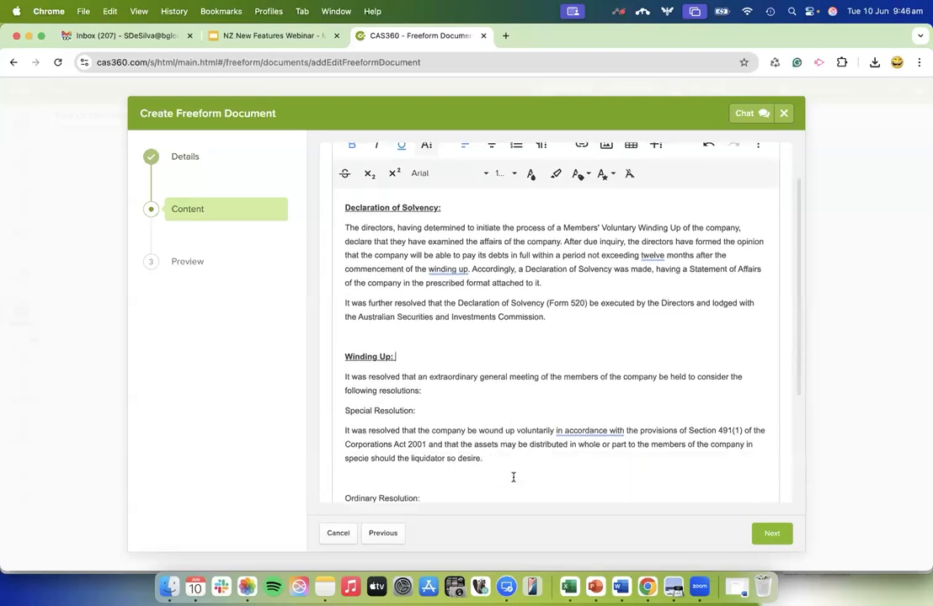
scroll(499, 348, "up", 5)
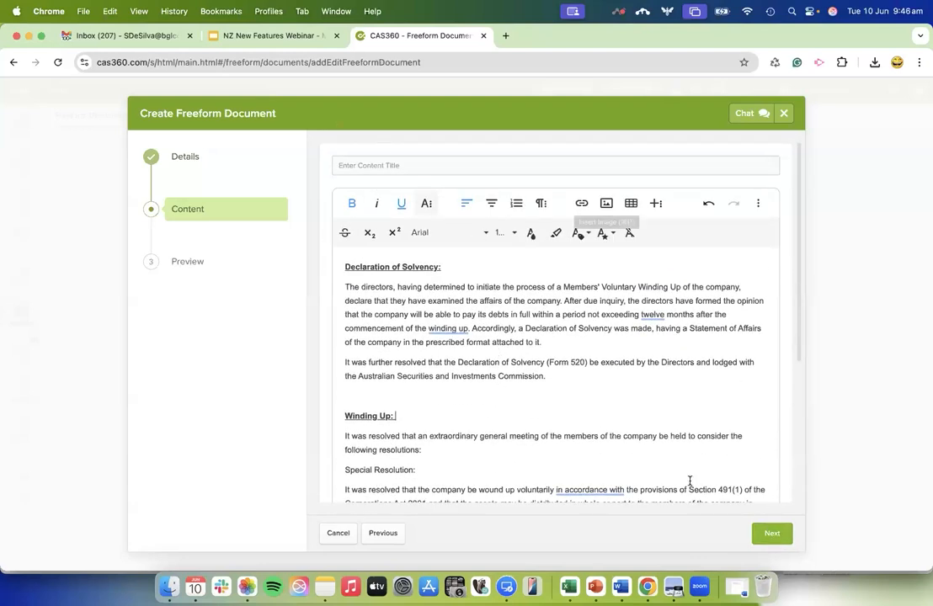
left_click(771, 533)
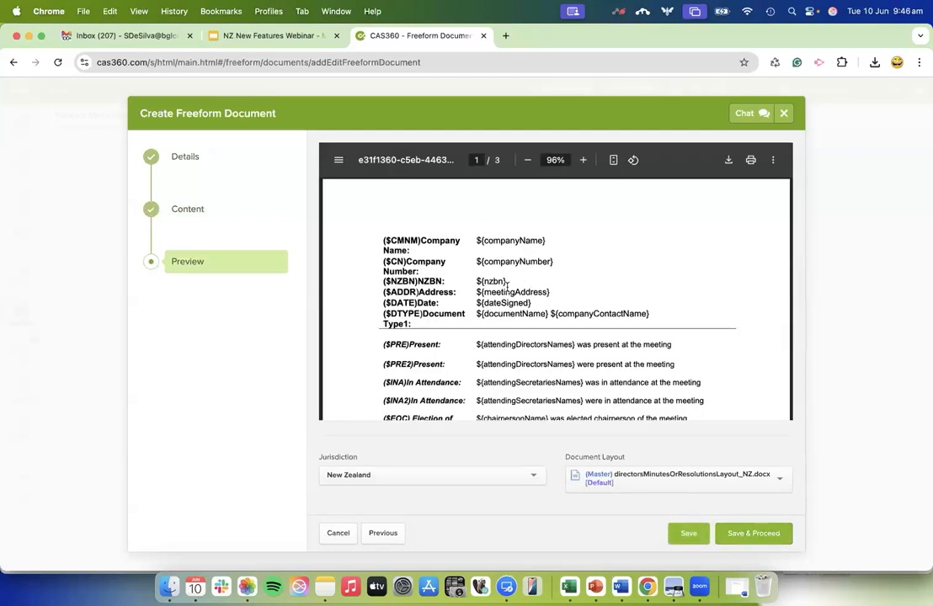
scroll(507, 285, "down", 5)
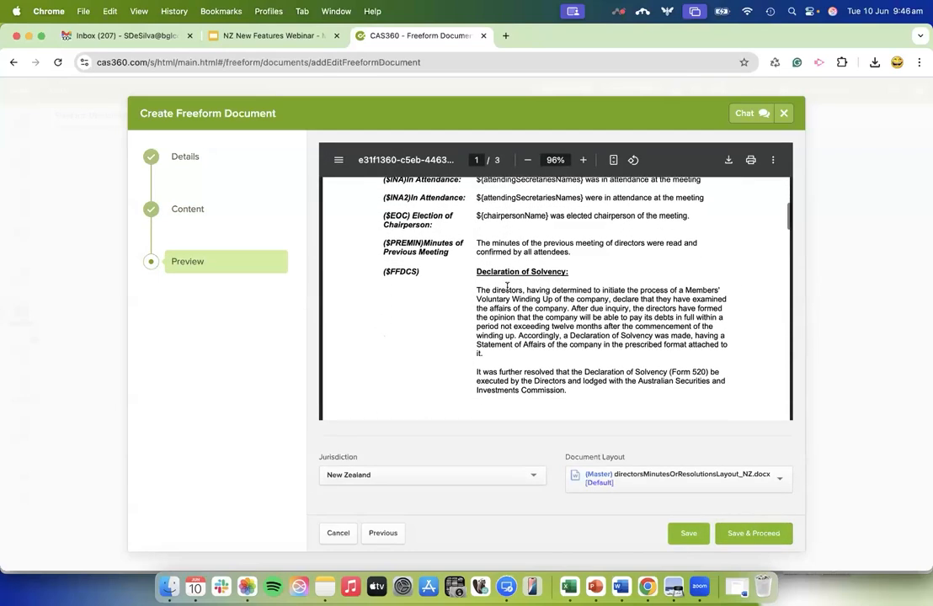
scroll(507, 286, "up", 5)
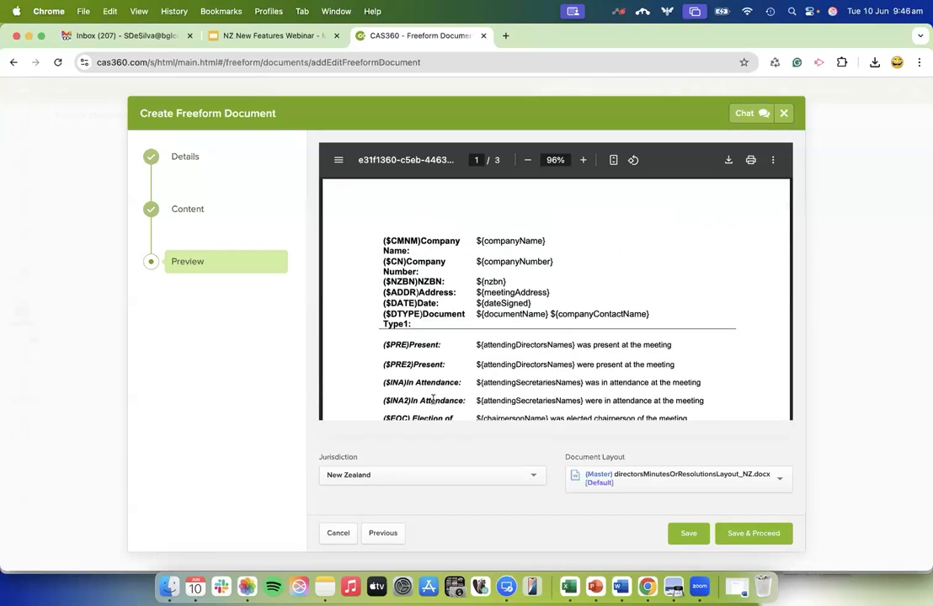
scroll(610, 301, "down", 3)
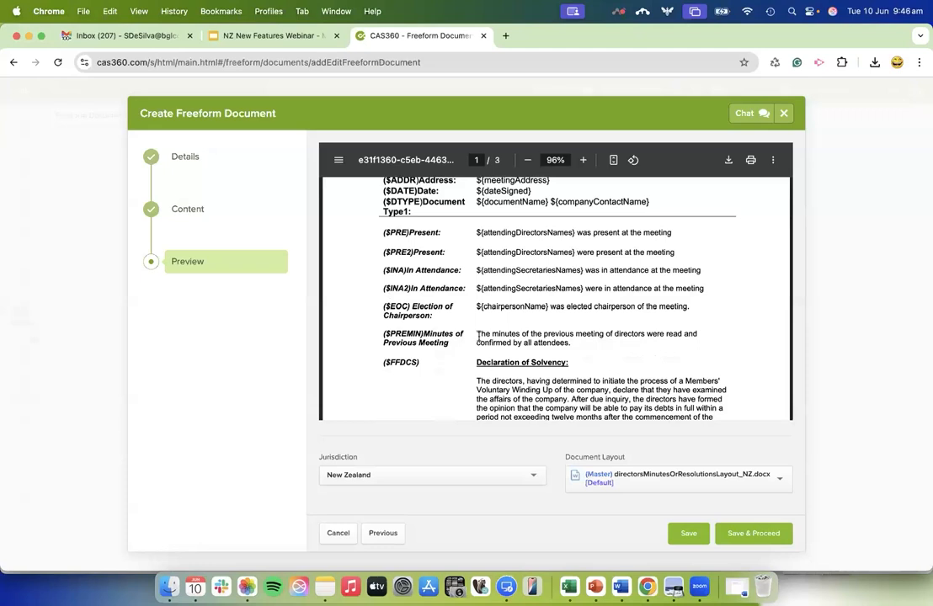
scroll(497, 234, "down", 4)
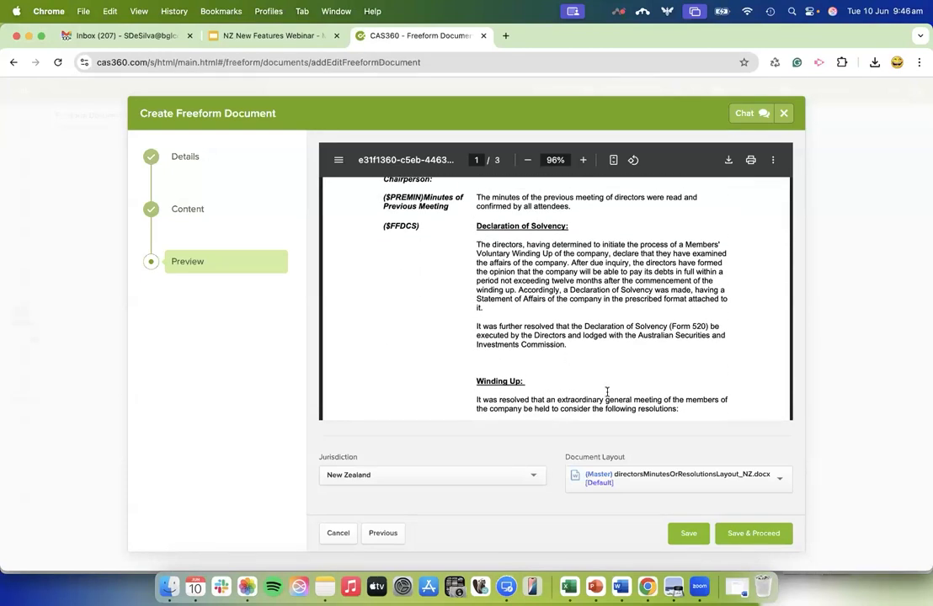
scroll(683, 408, "down", 4)
scroll(683, 407, "up", 3)
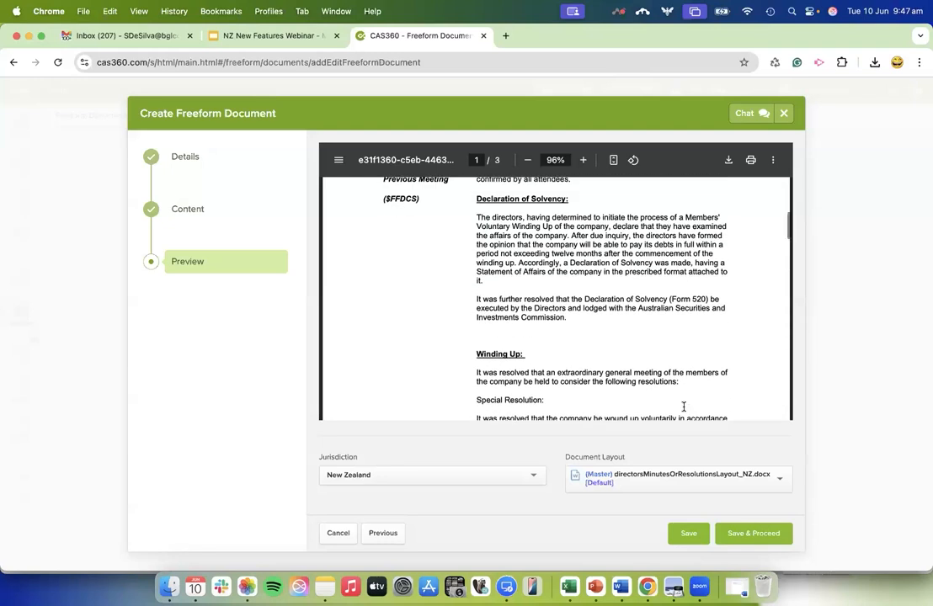
scroll(684, 407, "down", 15)
scroll(683, 406, "down", 5)
scroll(683, 407, "up", 10)
scroll(606, 262, "up", 5)
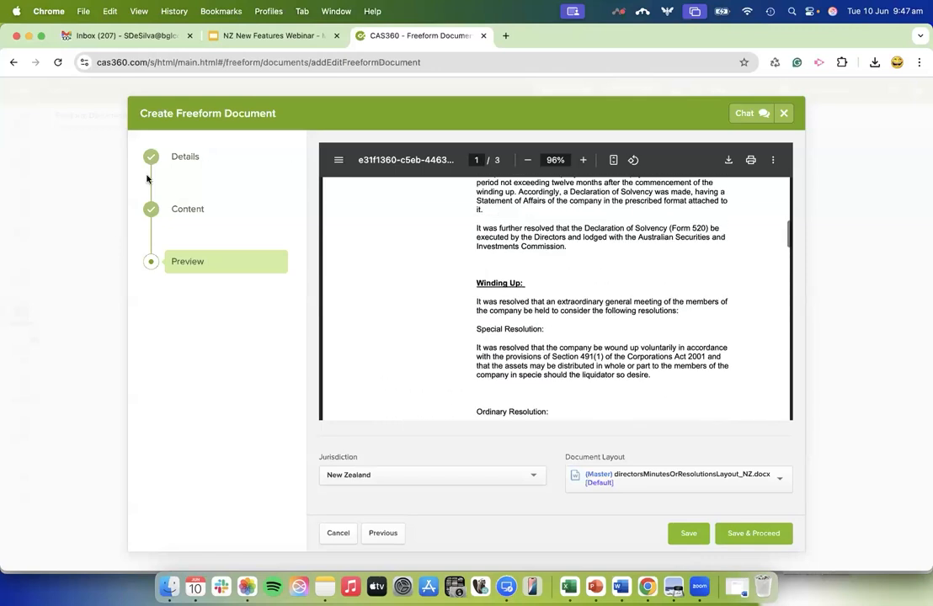
Recheck the content and preview stages, and save the template, proceeding to company selection.
left_click(188, 209)
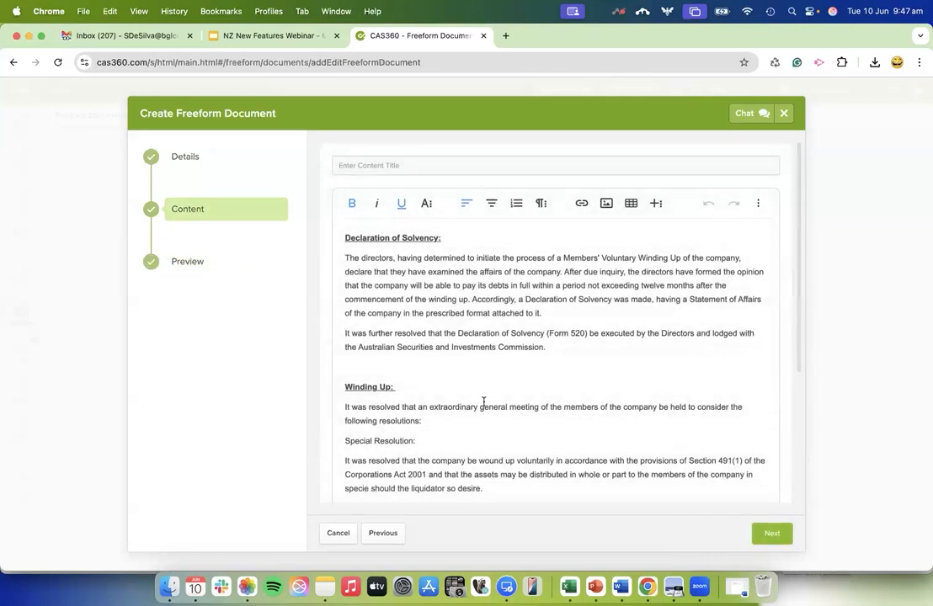
left_click(188, 262)
scroll(541, 313, "down", 10)
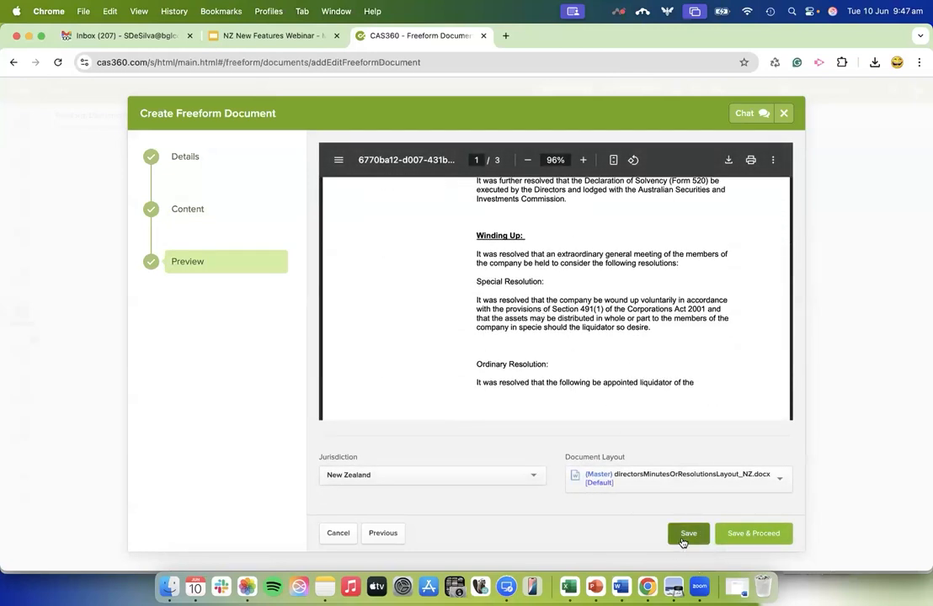
left_click(771, 535)
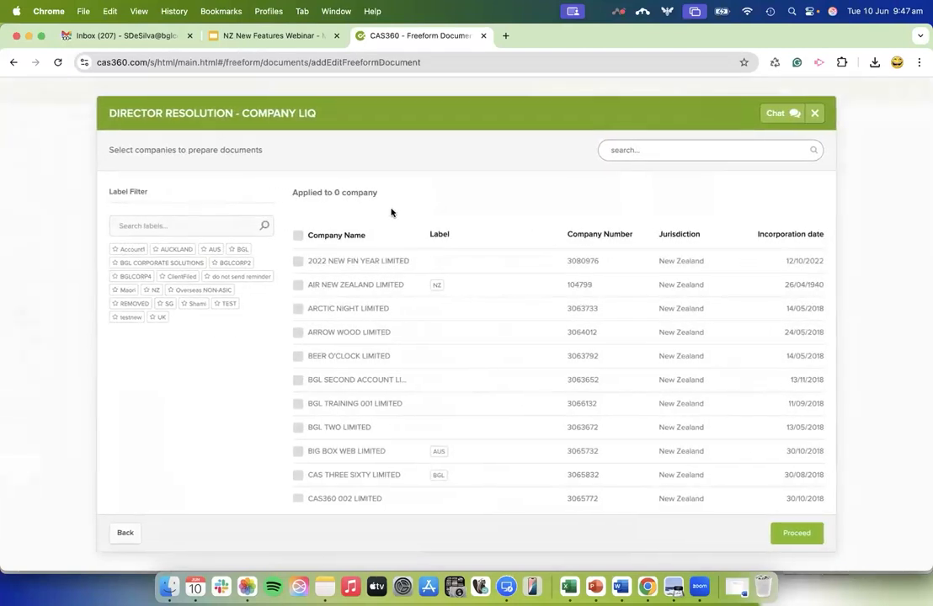
Filter the companies by the BGL label, select CAS THREE SIXTY LIMITED, and clear the filter.
left_click(243, 251)
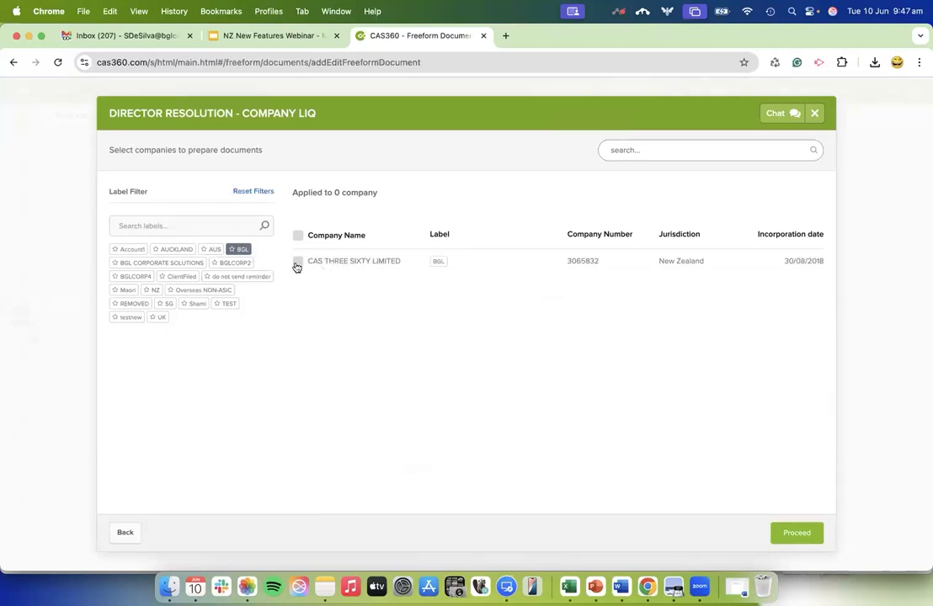
left_click(299, 263)
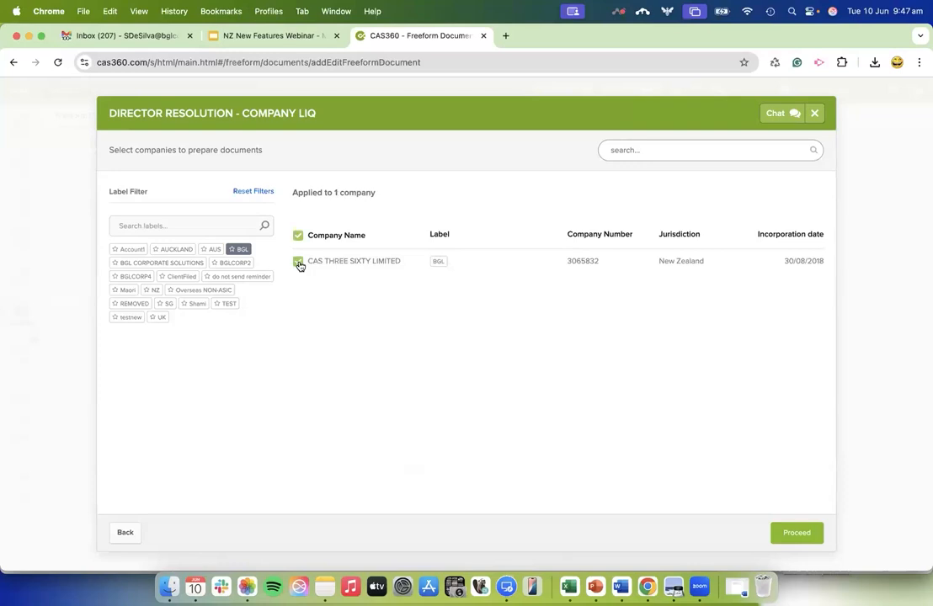
left_click(241, 250)
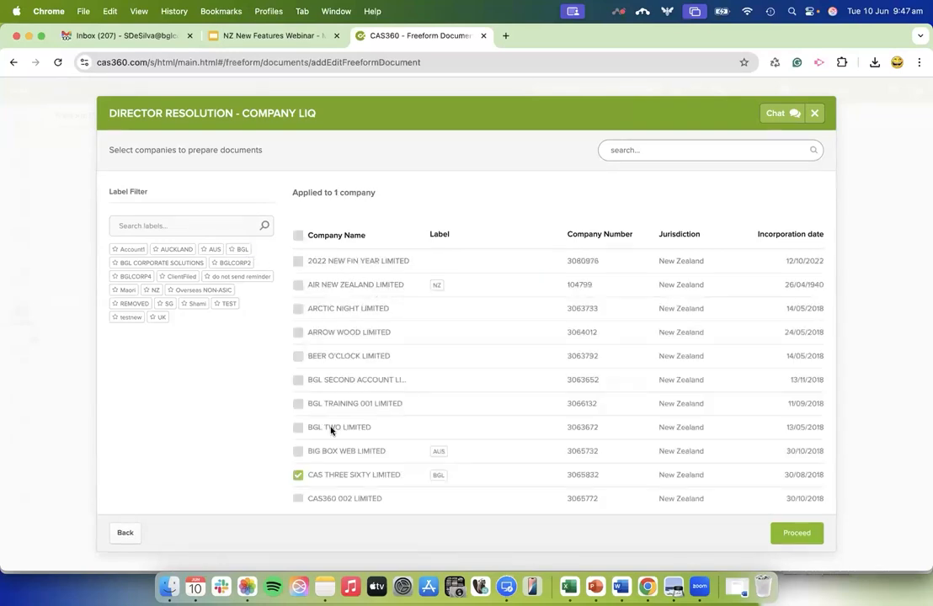
left_click(800, 532)
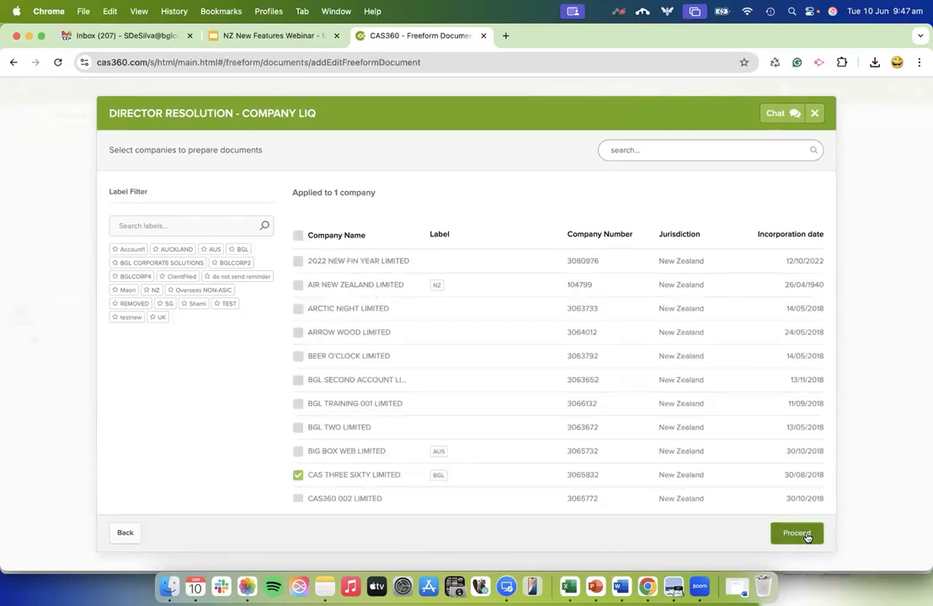
Apply the resolution to 2022 NEW FIN YEAR LIMITED instead of CAS THREE SIXTY LIMITED and proceed.
left_click(298, 261)
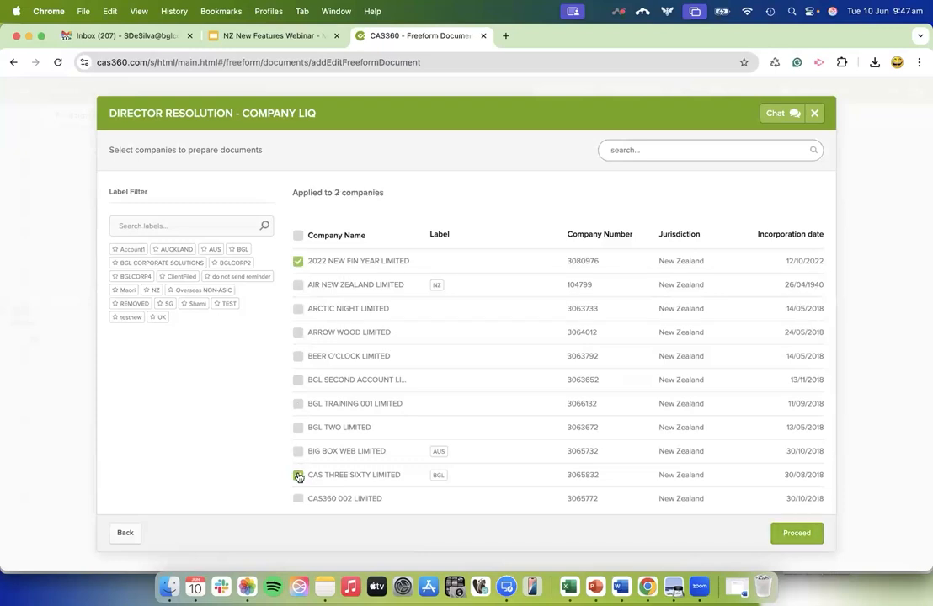
left_click(298, 477)
left_click(796, 534)
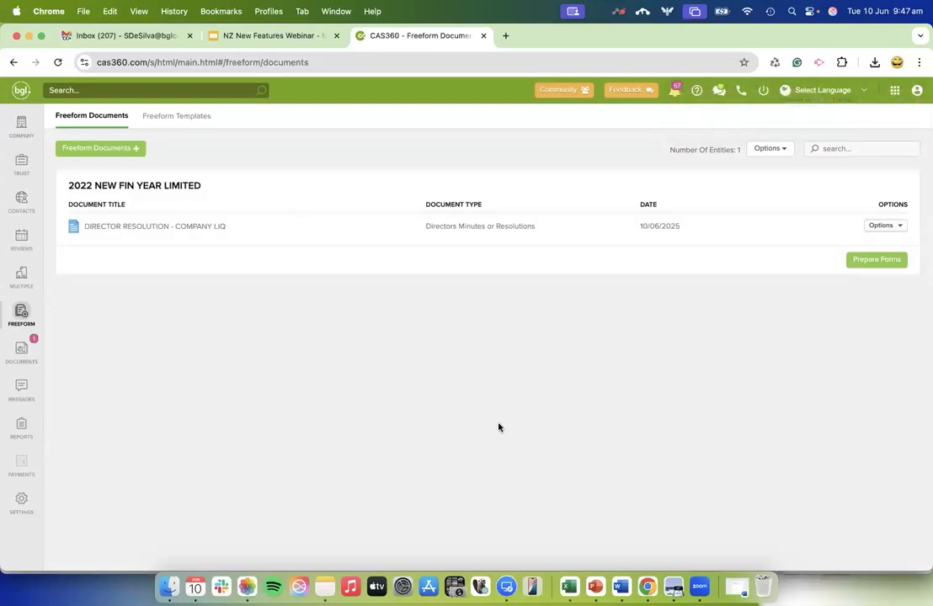
Prepare the forms for 2022 NEW FIN YEAR LIMITED and read through the generated DIRECTOR RESOLUTION - COMPANY LIQ document.
left_click(869, 264)
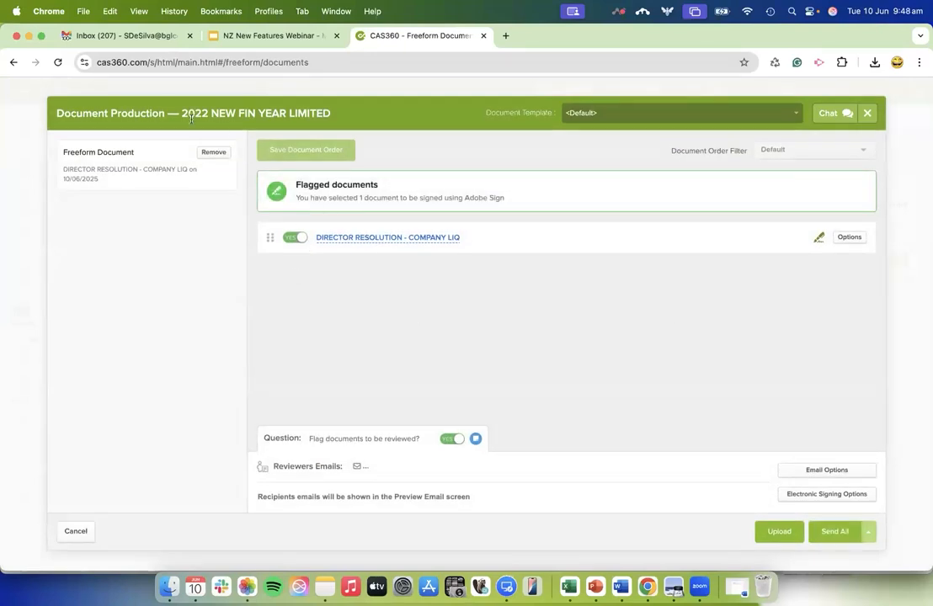
left_click(352, 239)
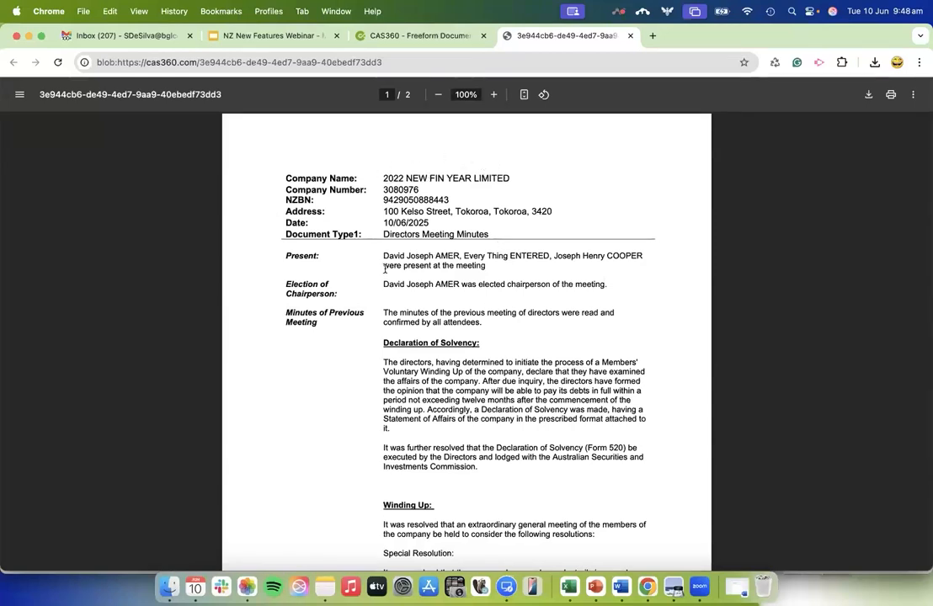
scroll(443, 376, "down", 5)
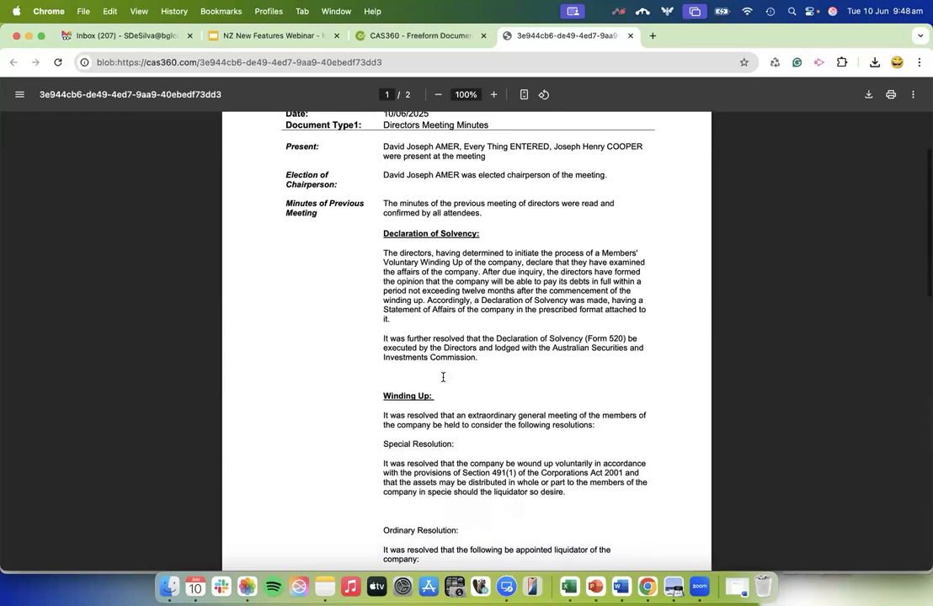
scroll(412, 161, "up", 5)
left_click_drag(383, 178, 513, 177)
scroll(505, 371, "down", 4)
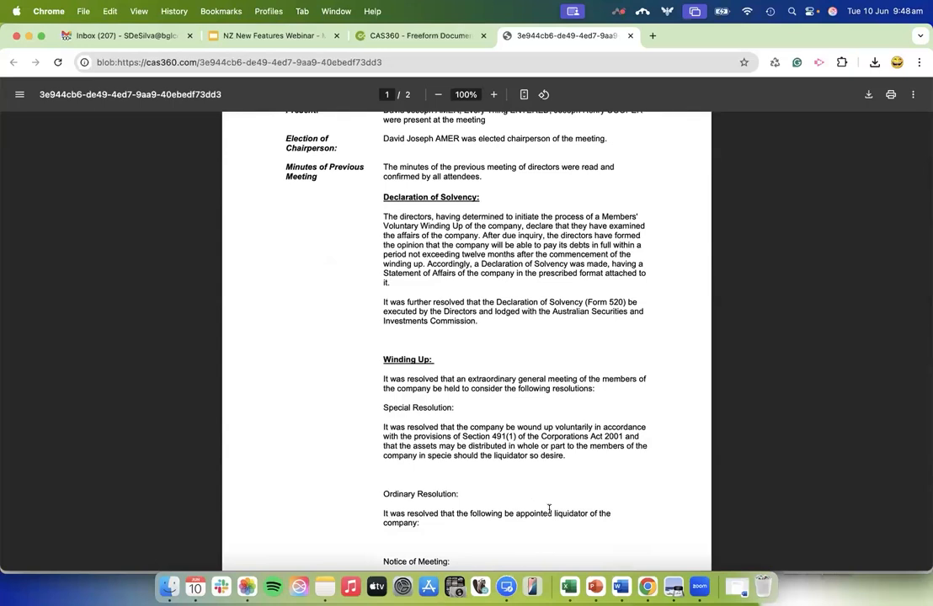
scroll(547, 507, "down", 4)
scroll(547, 508, "down", 9)
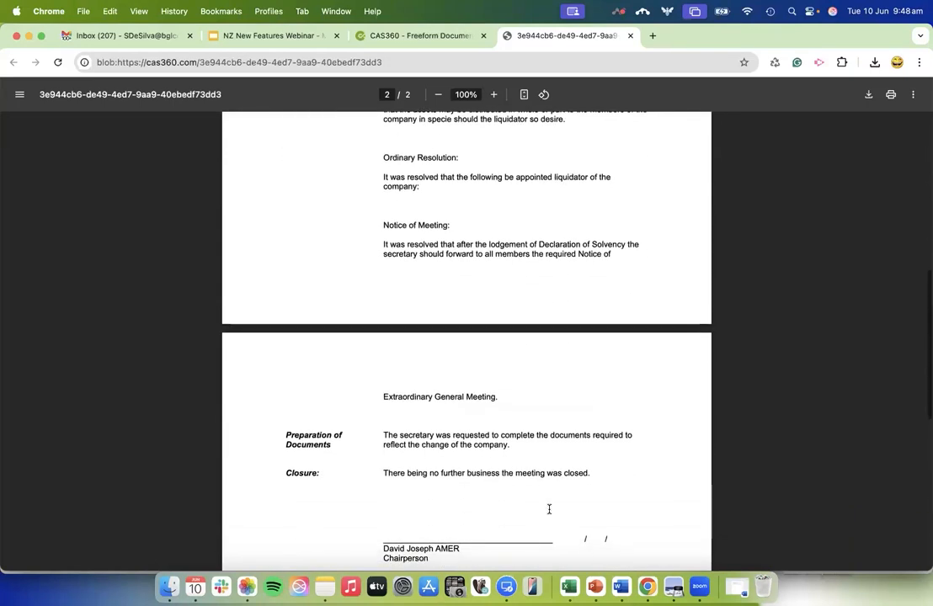
Return to document production, turn off flagging documents for review, and cancel out of it.
left_click(443, 37)
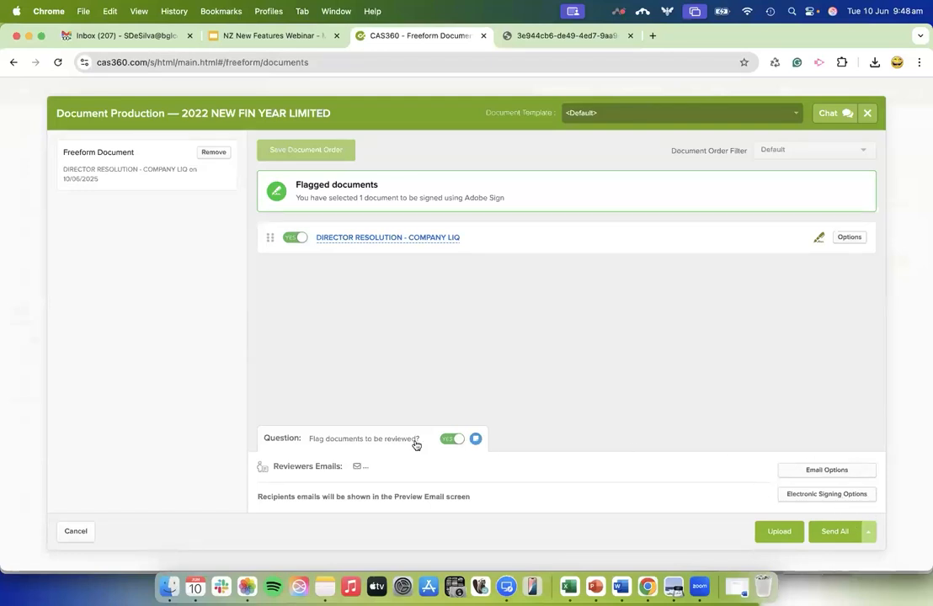
left_click(450, 437)
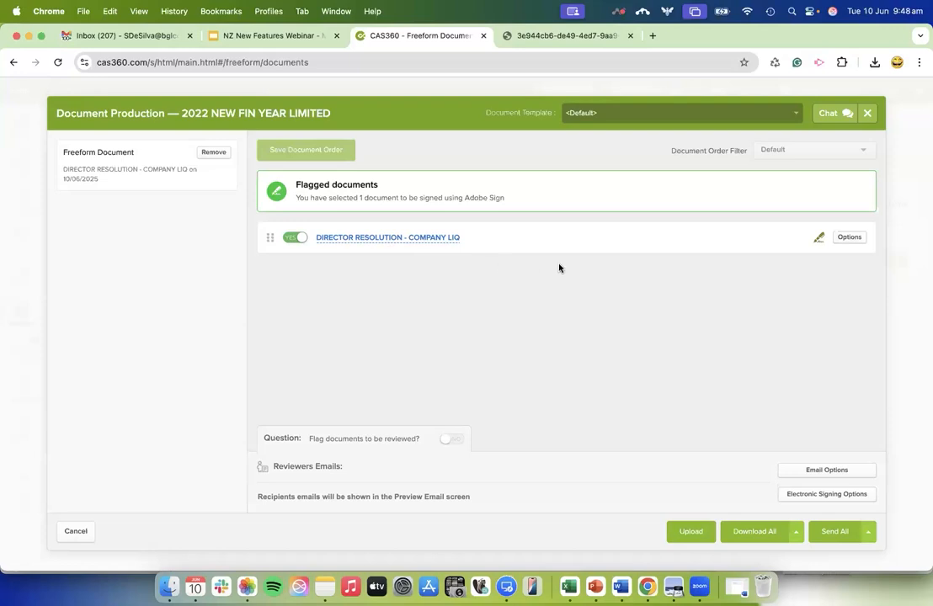
left_click(75, 534)
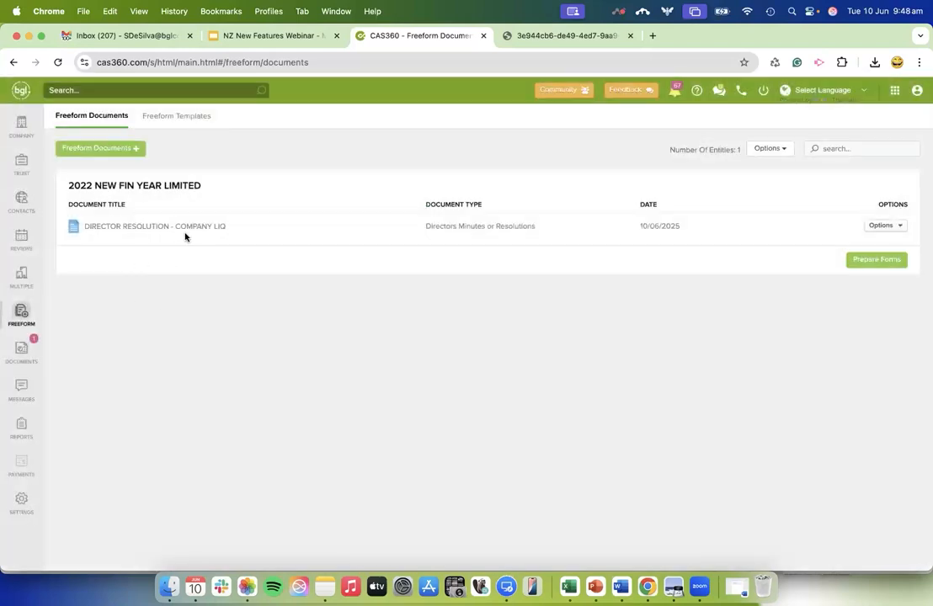
Start preparing a freeform document based on the Cov Letter template.
left_click(104, 151)
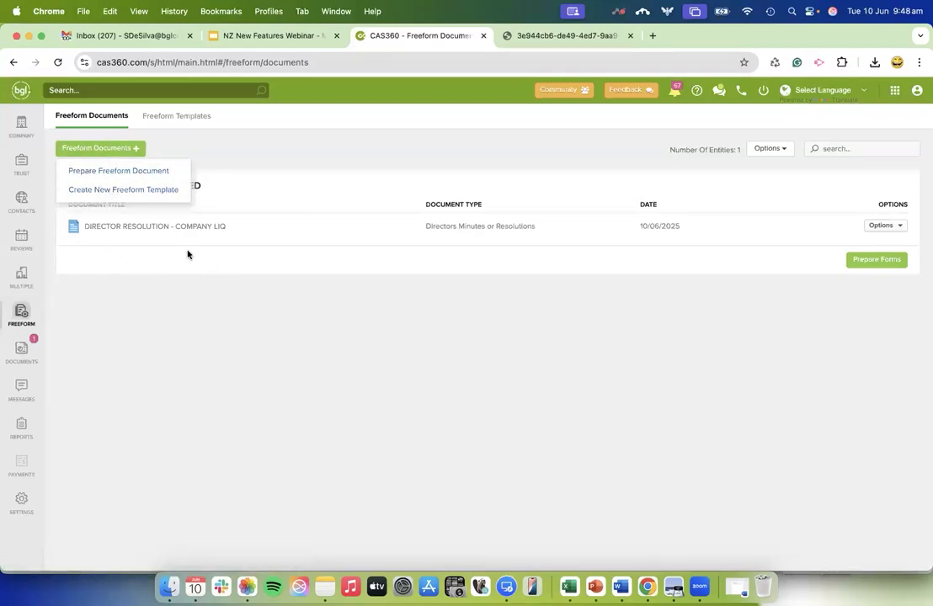
left_click(154, 172)
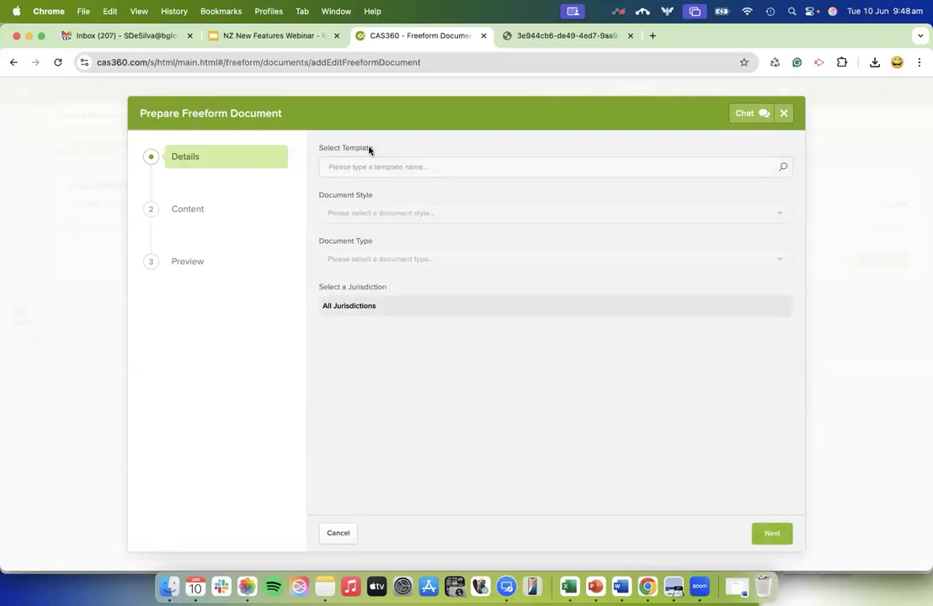
left_click(384, 167)
type("co")
key("BackSpace")
key("BackSpace")
key("BackSpace")
left_click(368, 283)
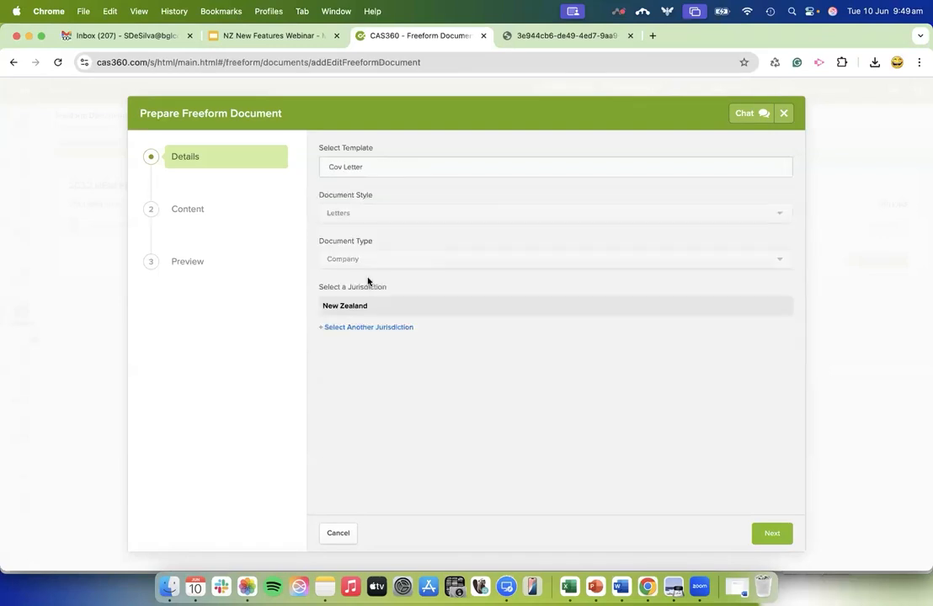
Keep the Cov Letter's template wording and New Zealand jurisdiction, and read through the letter's preview.
left_click(772, 534)
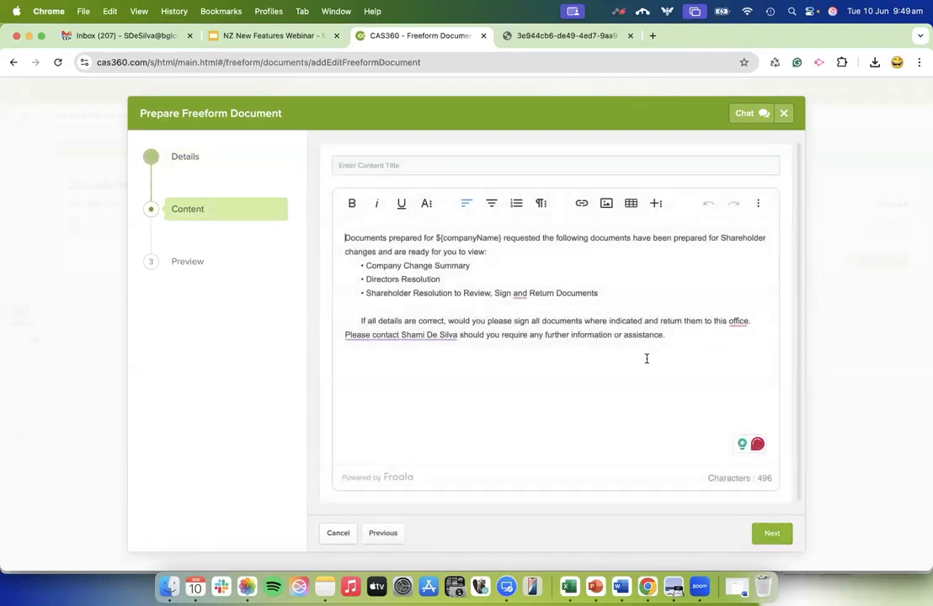
left_click(772, 534)
scroll(552, 334, "down", 5)
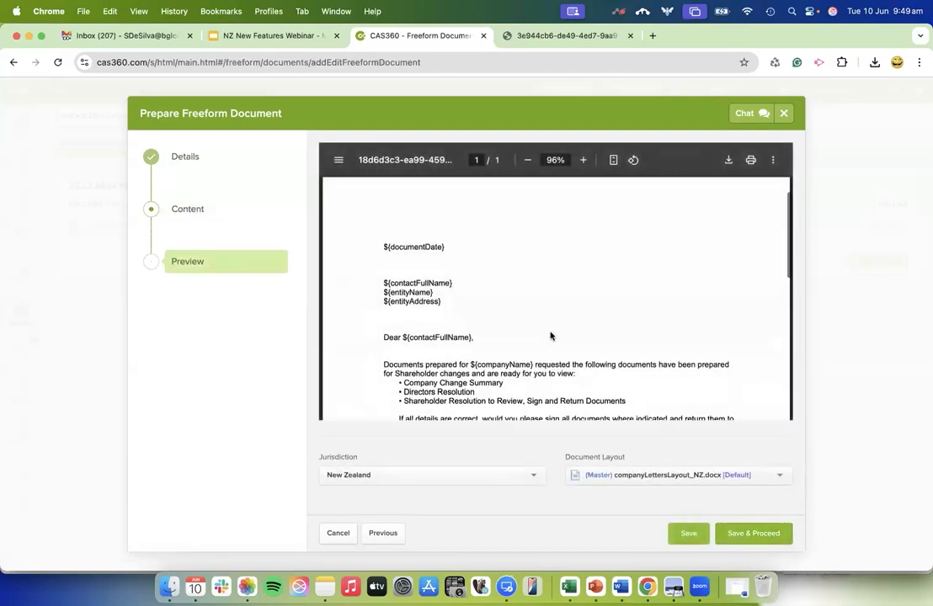
scroll(551, 336, "up", 3)
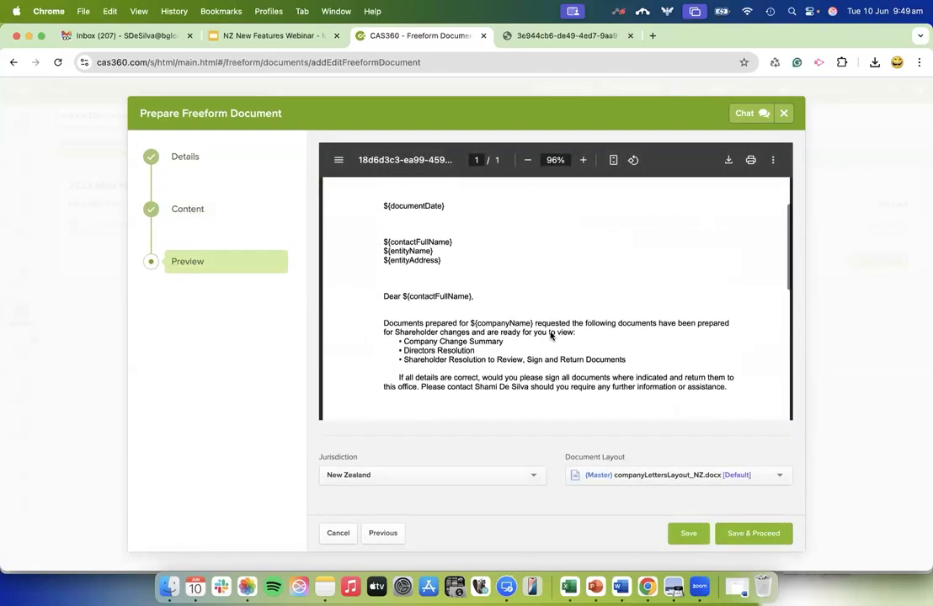
Save the Cov Letter and apply it to 2022 NEW FIN YEAR LIMITED.
left_click(752, 534)
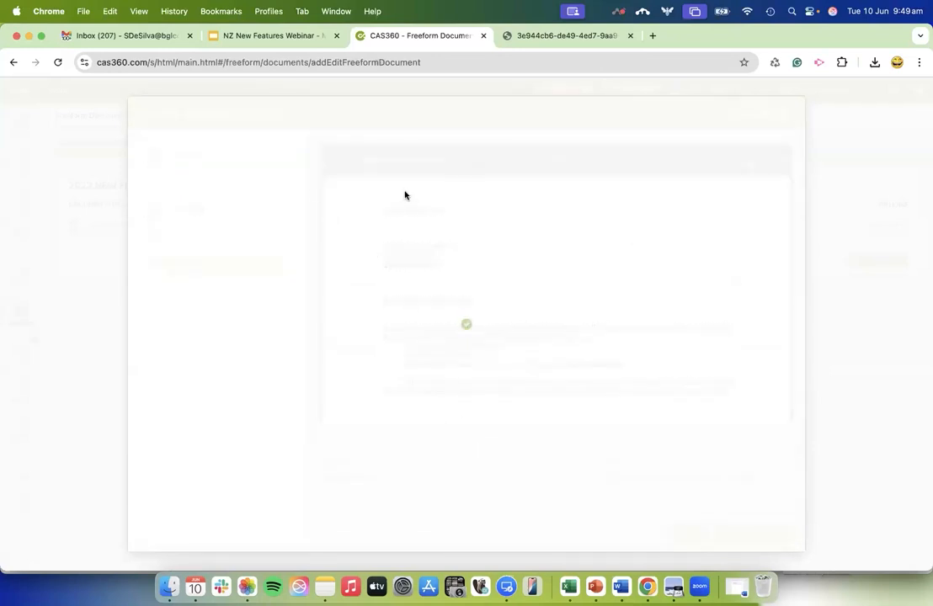
left_click(301, 260)
left_click(796, 533)
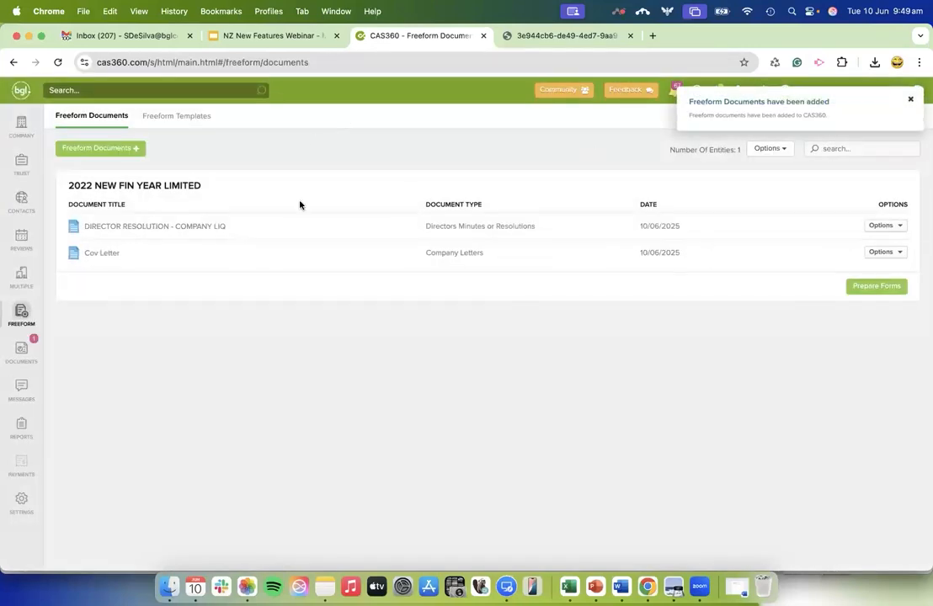
Prepare the company's forms with Cov Letter ordered first and review flagging off, and cancel out of document production.
left_click(857, 289)
left_click_drag(270, 276, 270, 237)
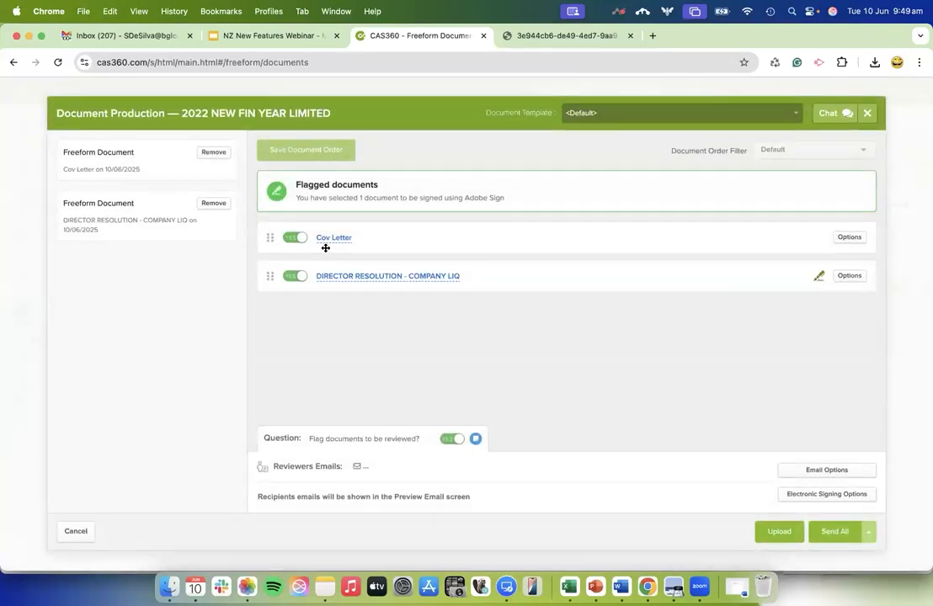
left_click(452, 438)
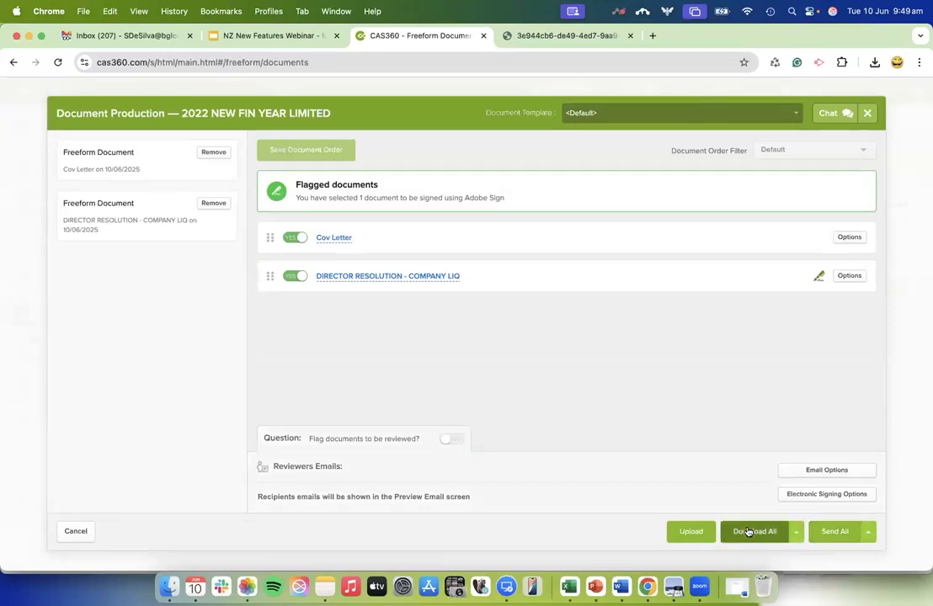
left_click(75, 532)
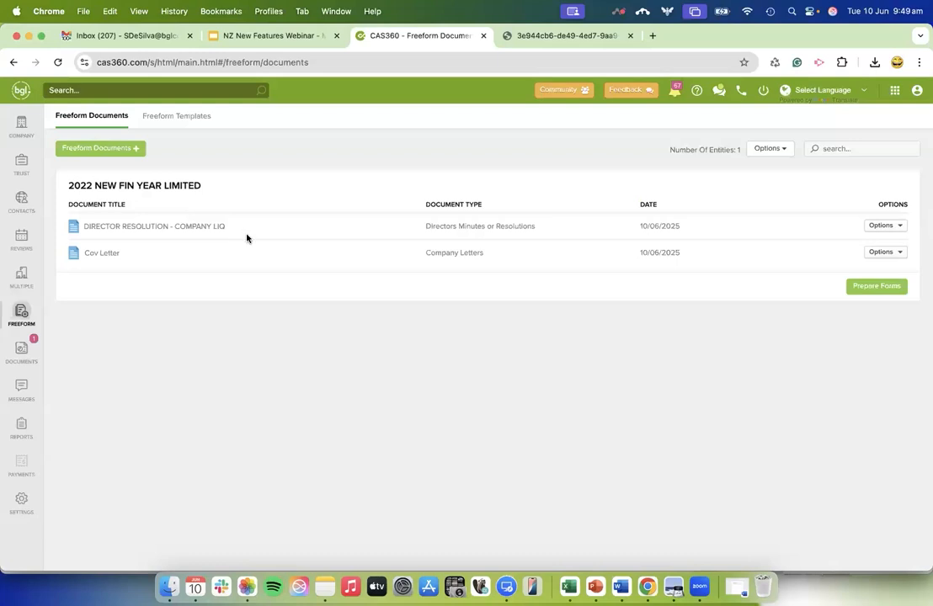
Look over the available freeform templates, and return to the company list by way of the freeform documents.
left_click(201, 118)
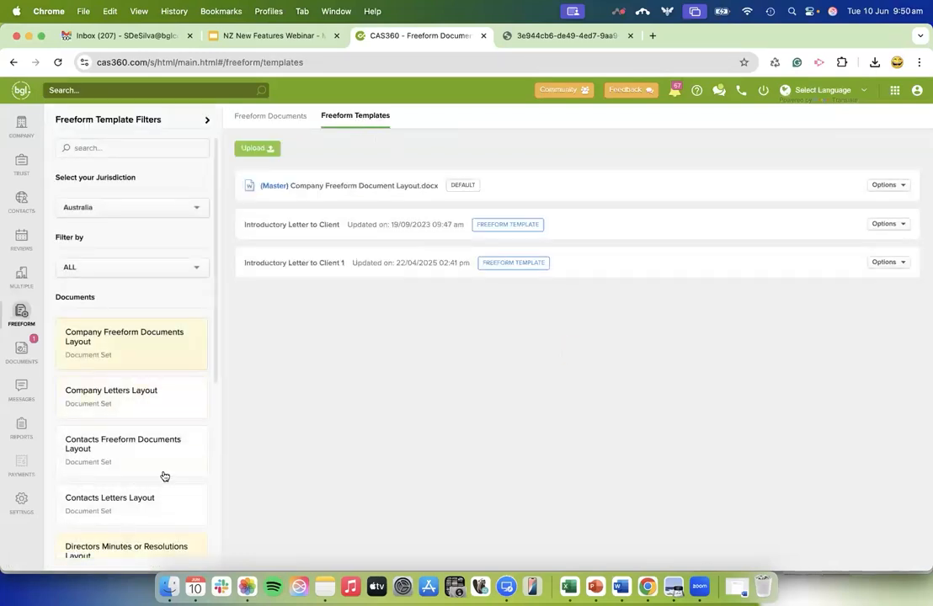
scroll(164, 476, "down", 5)
scroll(164, 477, "up", 5)
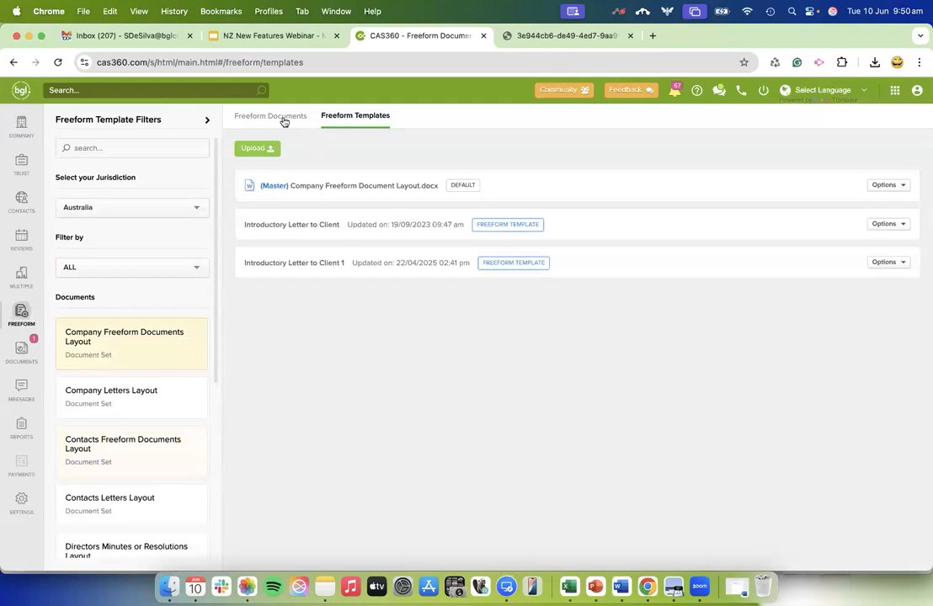
left_click(283, 118)
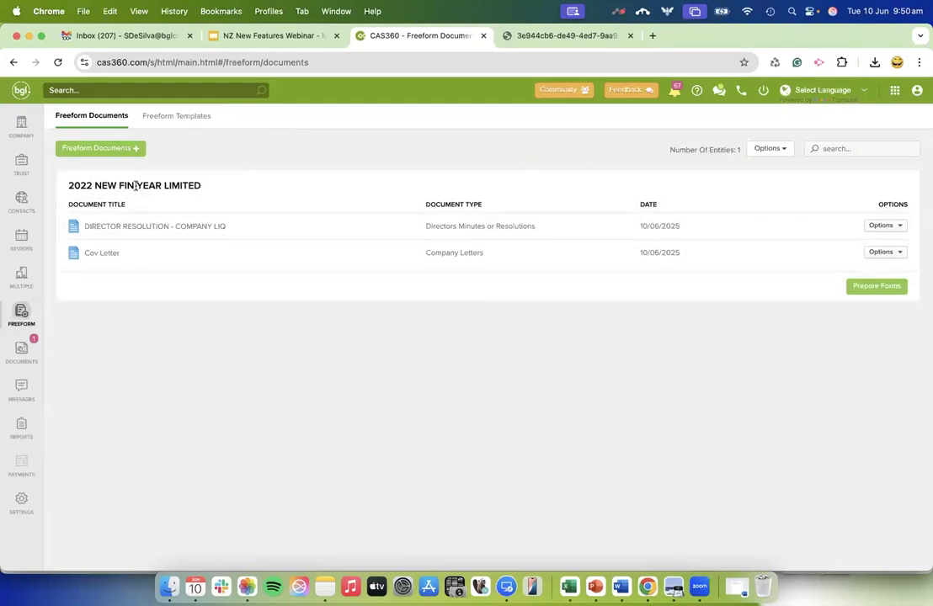
left_click(15, 130)
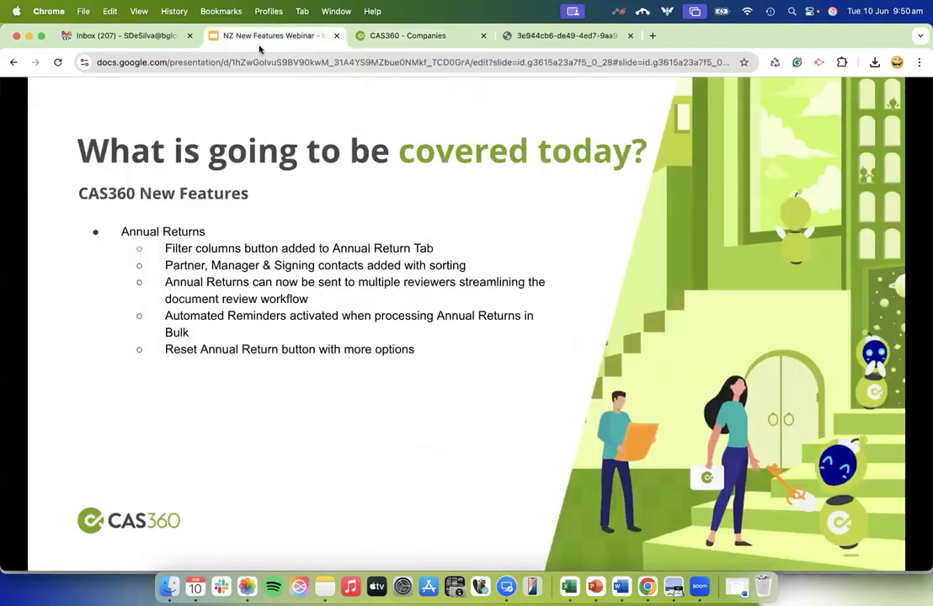
Switch to the NZ New Features Webinar slides and advance past the Annual Returns and Director Interests agenda slides.
left_click(257, 38)
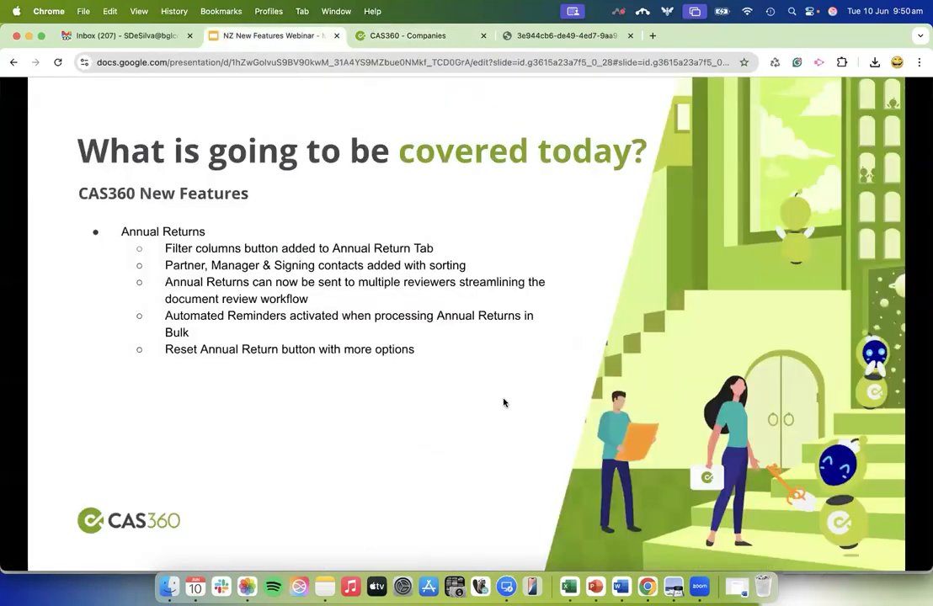
left_click(417, 397)
left_click(416, 397)
left_click(417, 397)
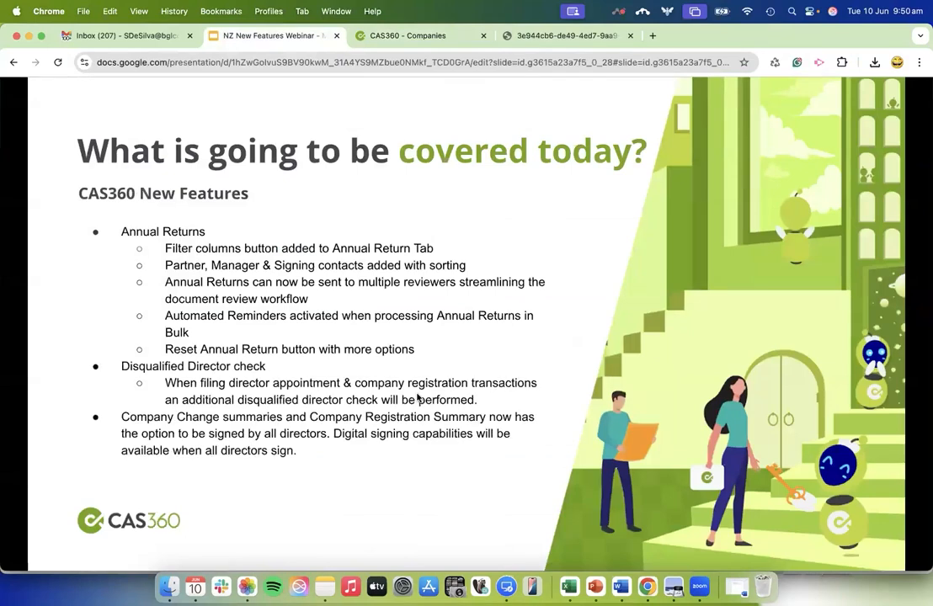
left_click(417, 397)
left_click(417, 398)
left_click(416, 397)
left_click(417, 398)
left_click(417, 397)
left_click(417, 397)
left_click(417, 397)
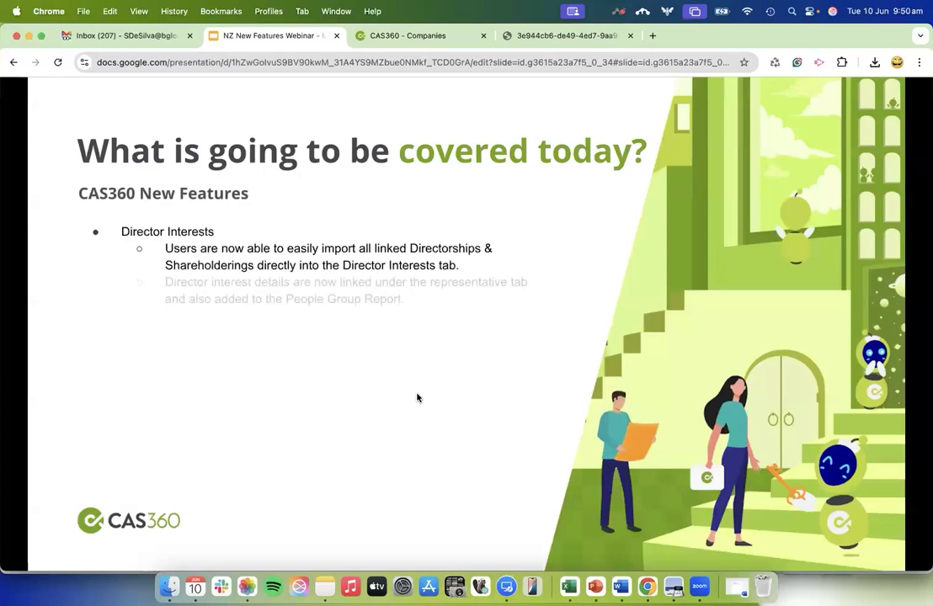
left_click(416, 397)
left_click(416, 398)
left_click(417, 398)
left_click(417, 397)
left_click(416, 397)
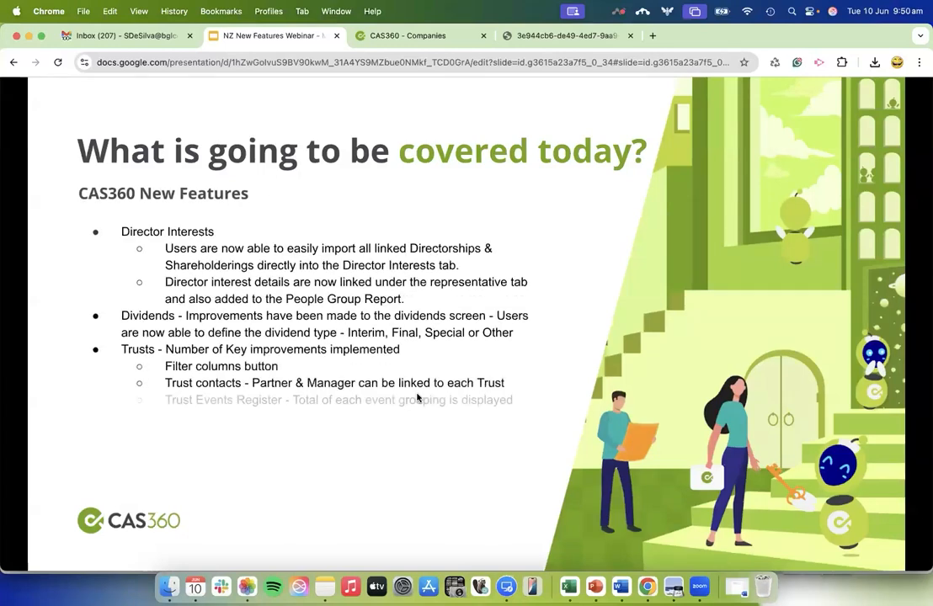
left_click(417, 397)
left_click(417, 398)
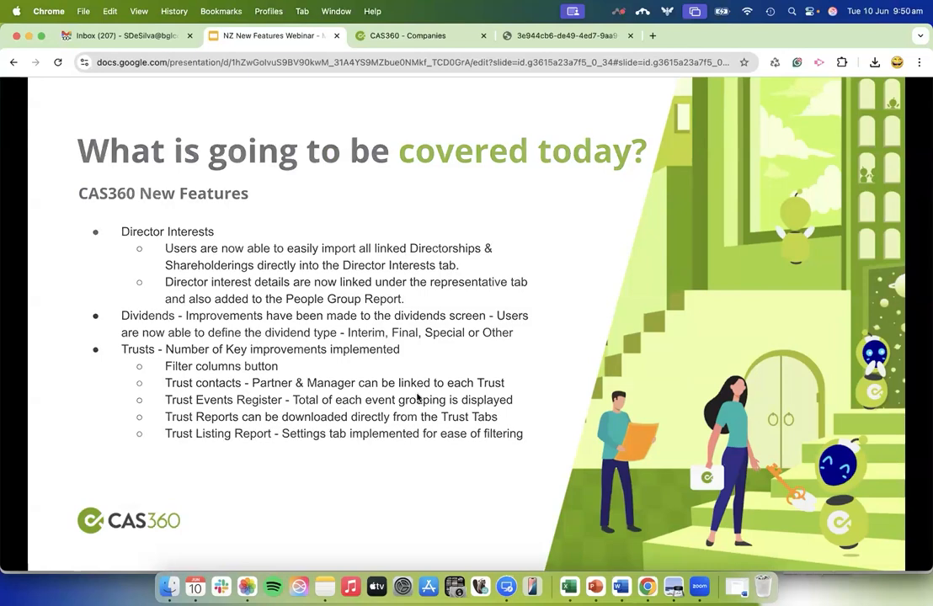
left_click(417, 397)
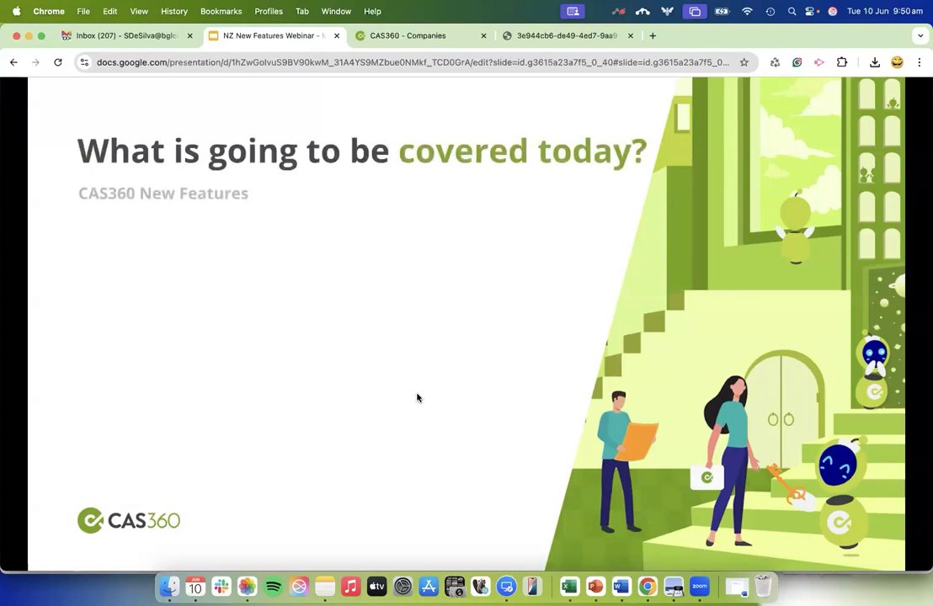
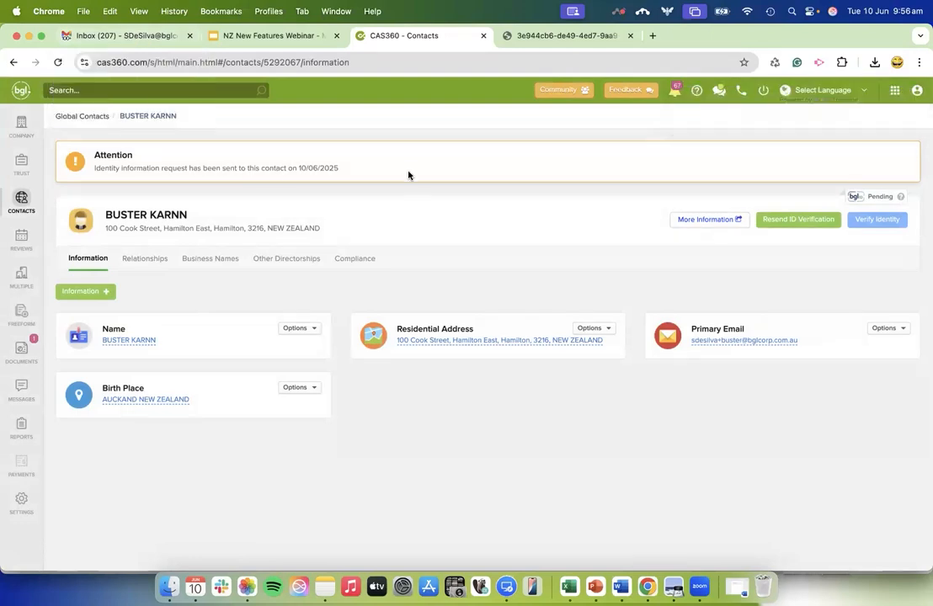
Switch to Gmail, open the new Identity Verification Request email, start the identity verification from it and request an authentication code.
left_click(122, 29)
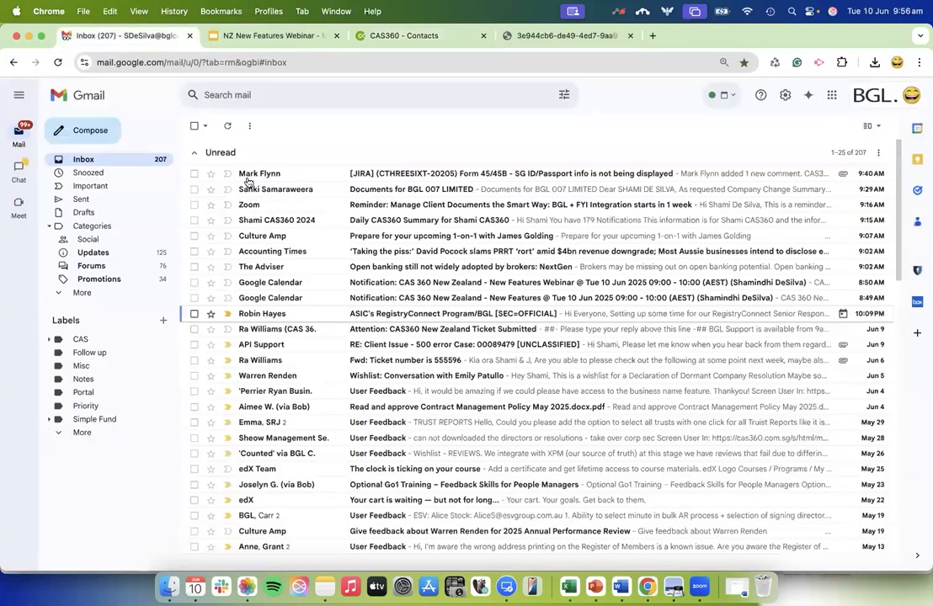
key("super+r")
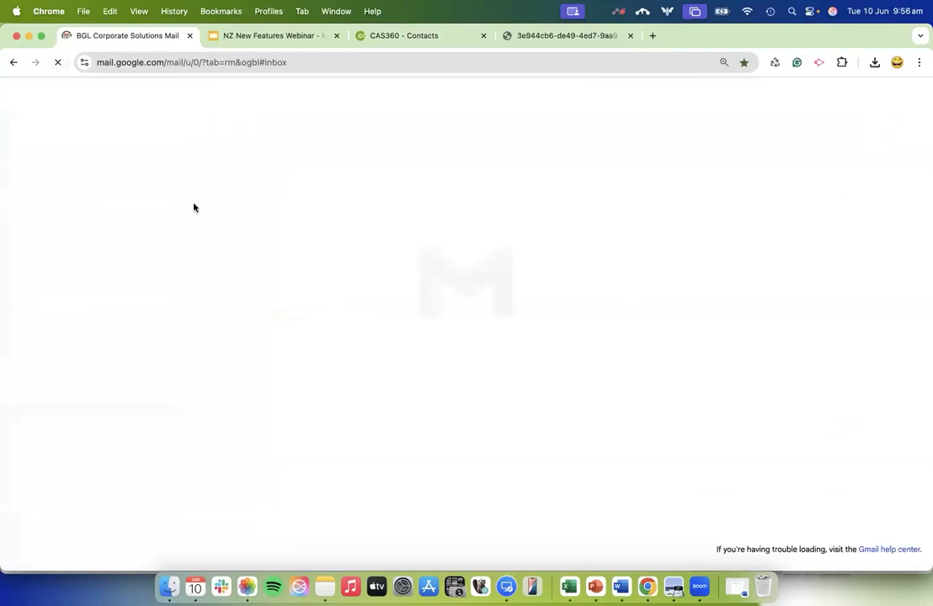
left_click(272, 176)
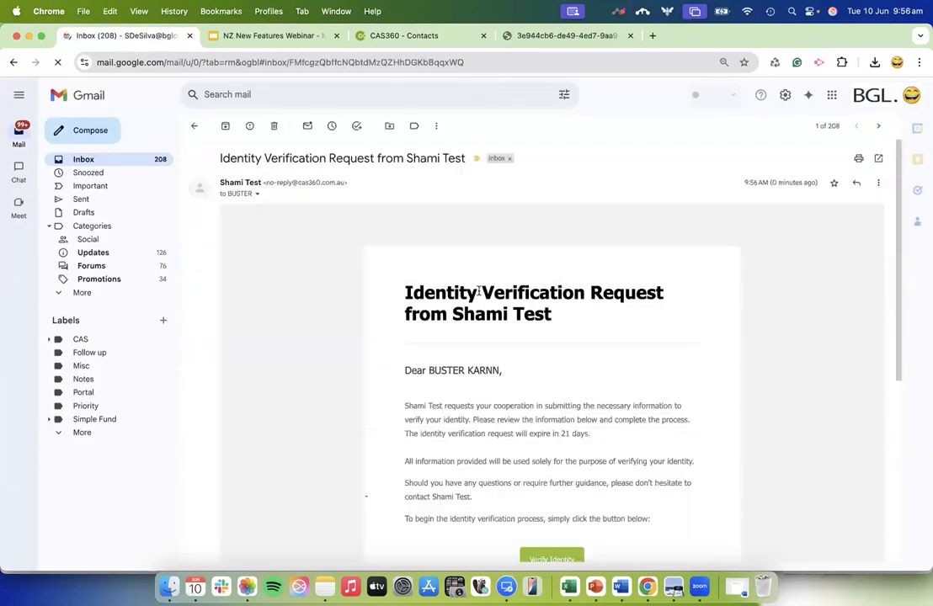
scroll(554, 421, "down", 2)
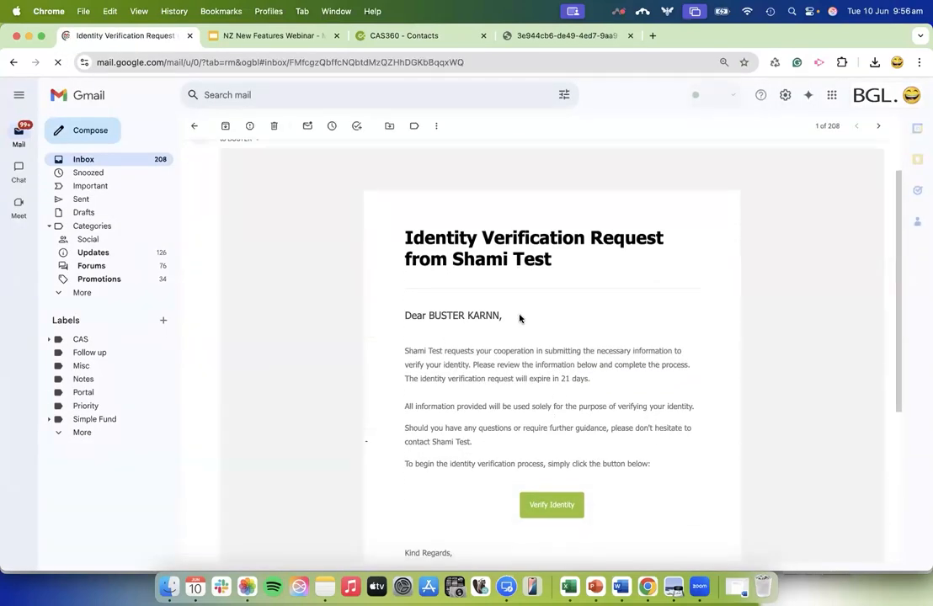
left_click(552, 506)
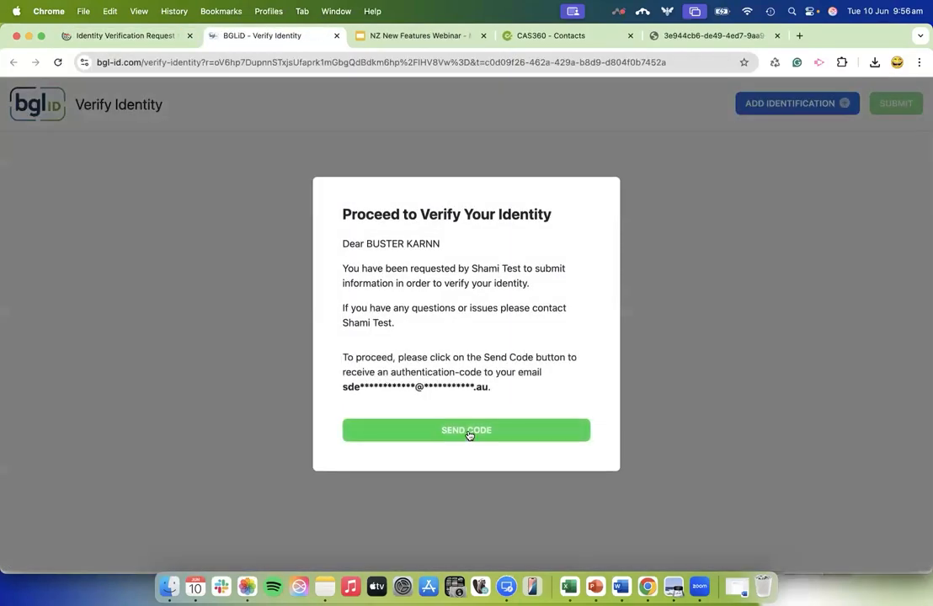
left_click(468, 431)
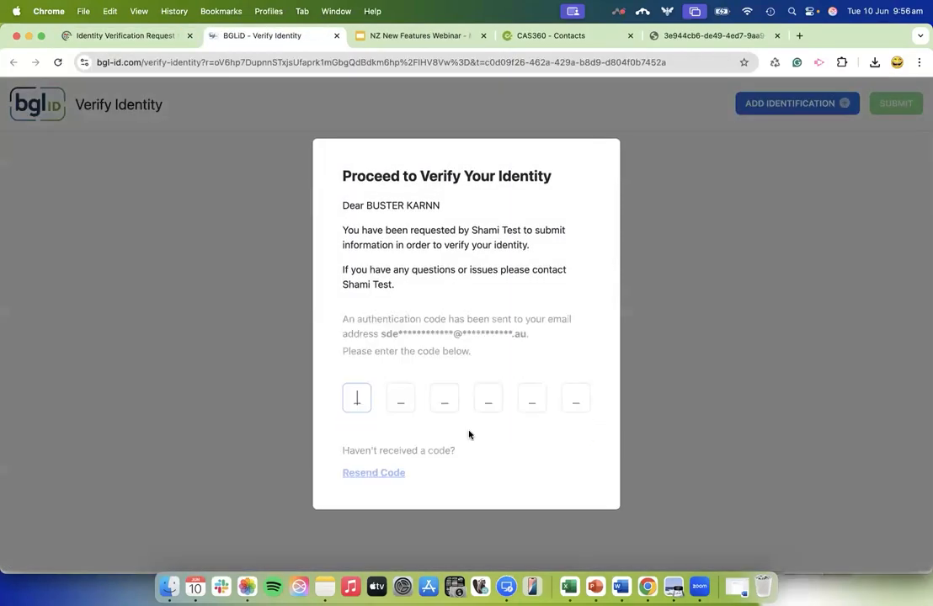
Copy the security code from the latest verification email and enter it in the BGLiD authentication code field.
left_click(148, 38)
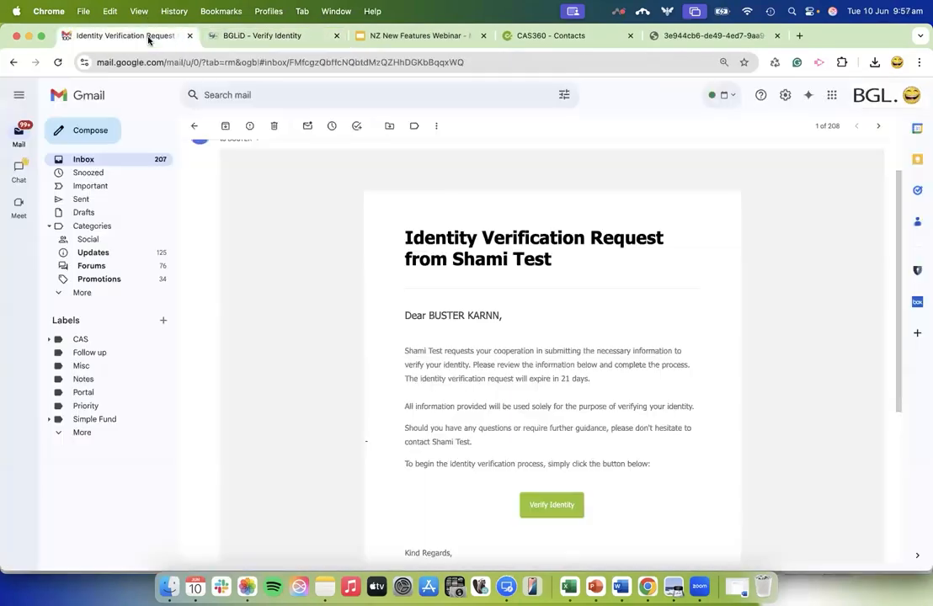
left_click(118, 157)
left_click(287, 175)
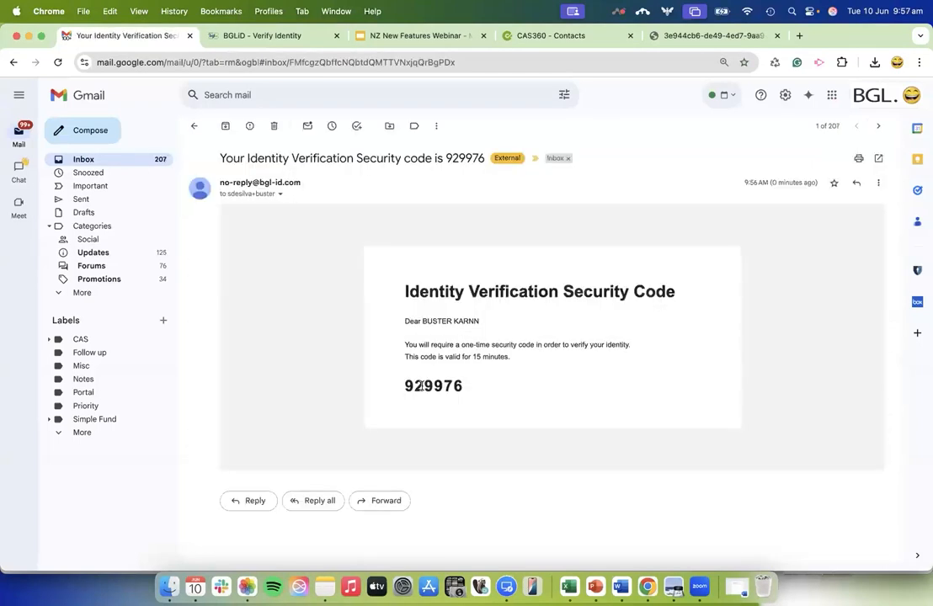
double_click(422, 386)
key("super+c")
left_click(269, 41)
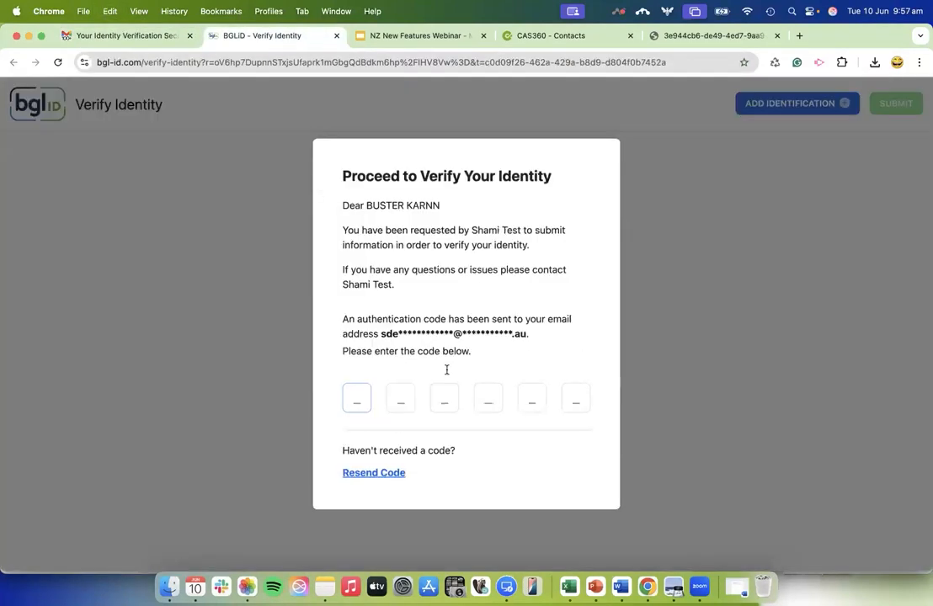
key("super+v")
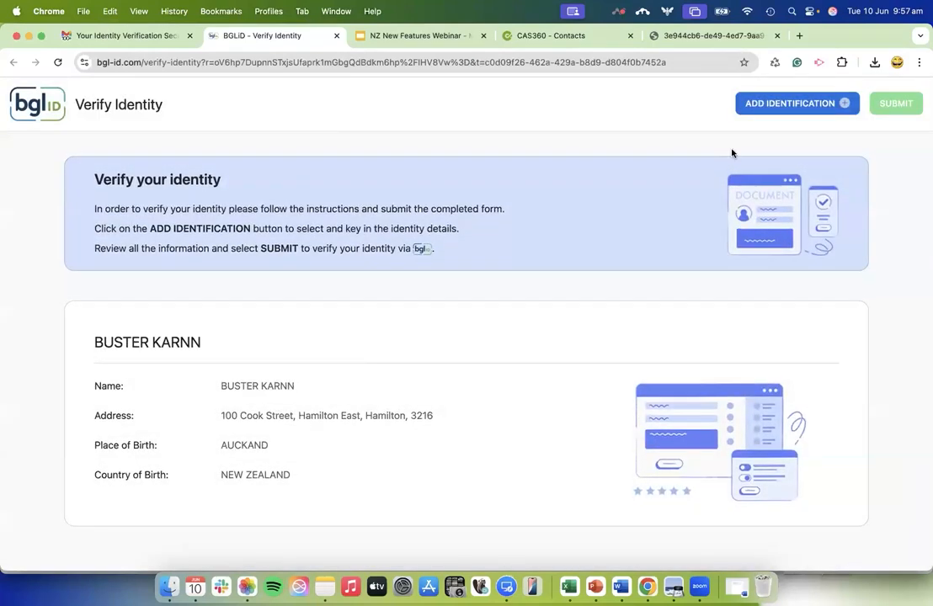
Add a Drivers Licence identification and upload the two NZDL_Sample images so its details are prefilled.
left_click(773, 107)
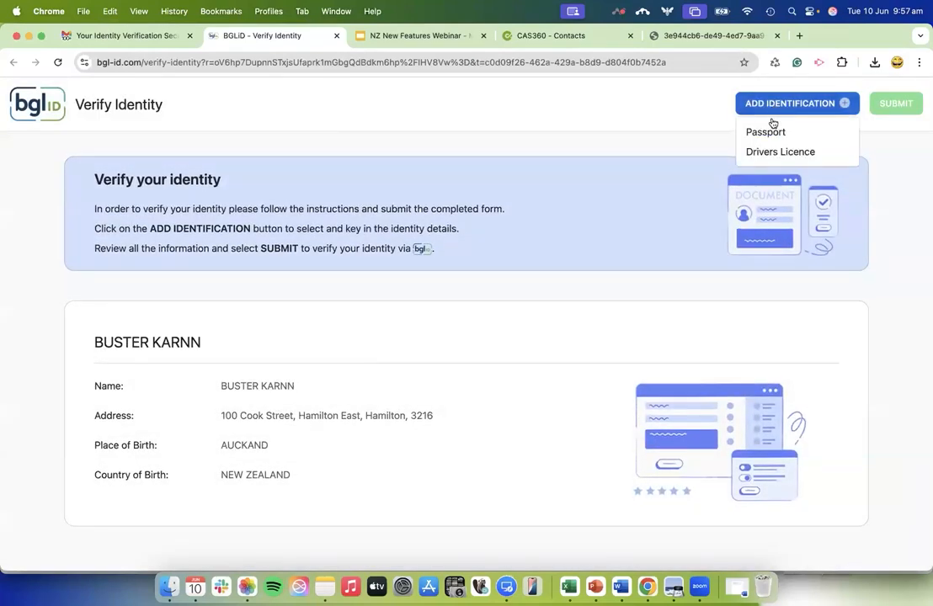
left_click(776, 152)
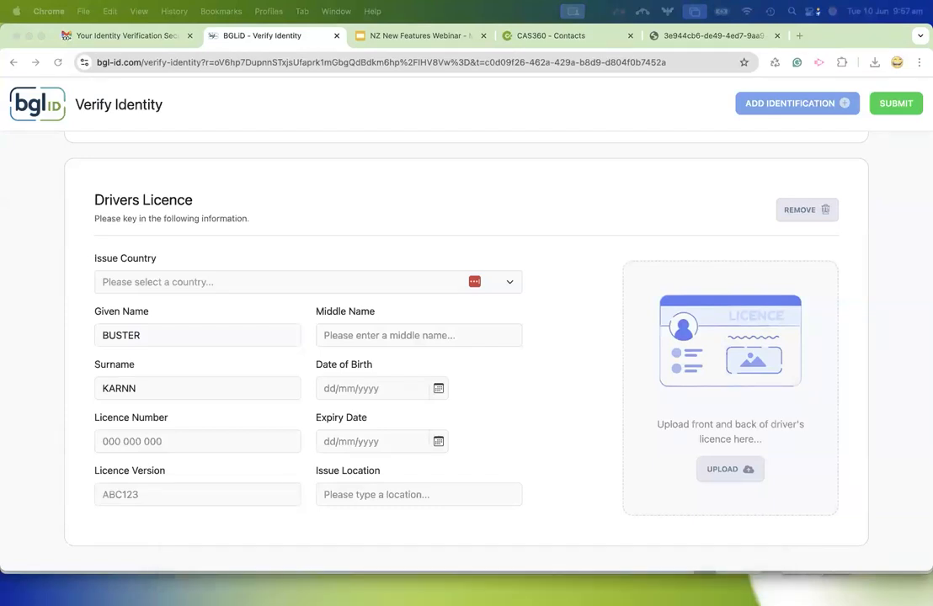
left_click_drag(370, 589, 731, 430)
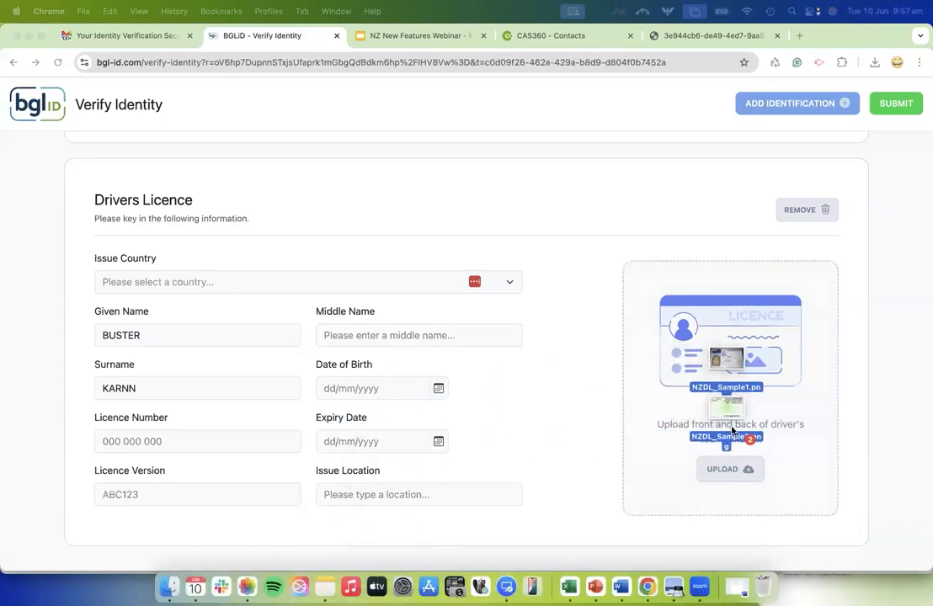
left_click_drag(731, 430, 730, 427)
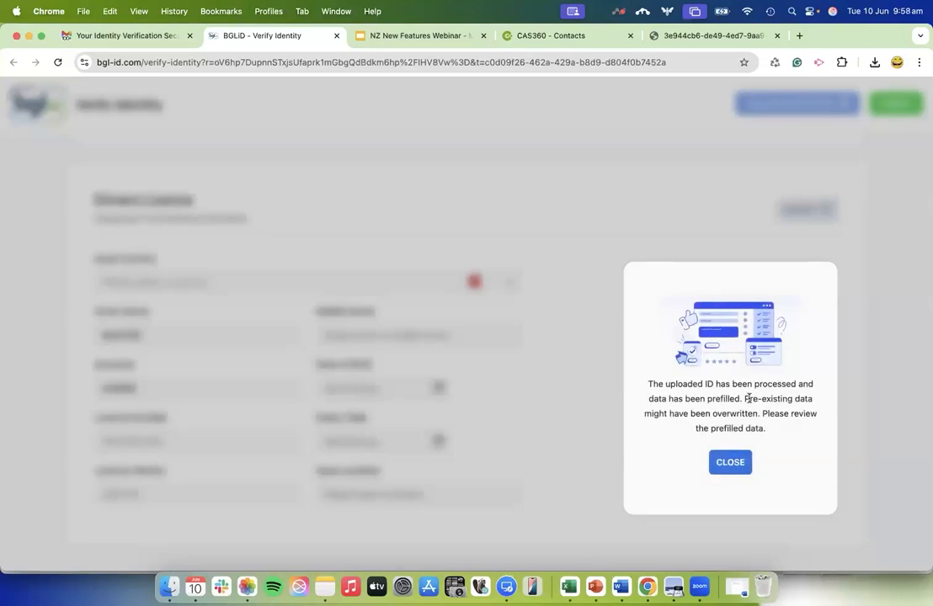
left_click(740, 468)
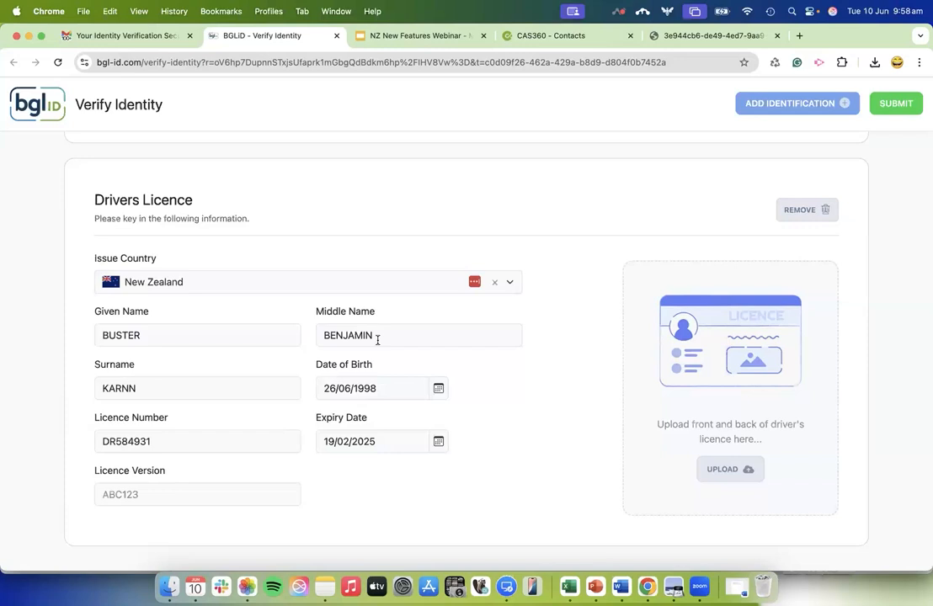
Enter the licence version, then submit the identity information with consent.
left_click(239, 501)
type("801")
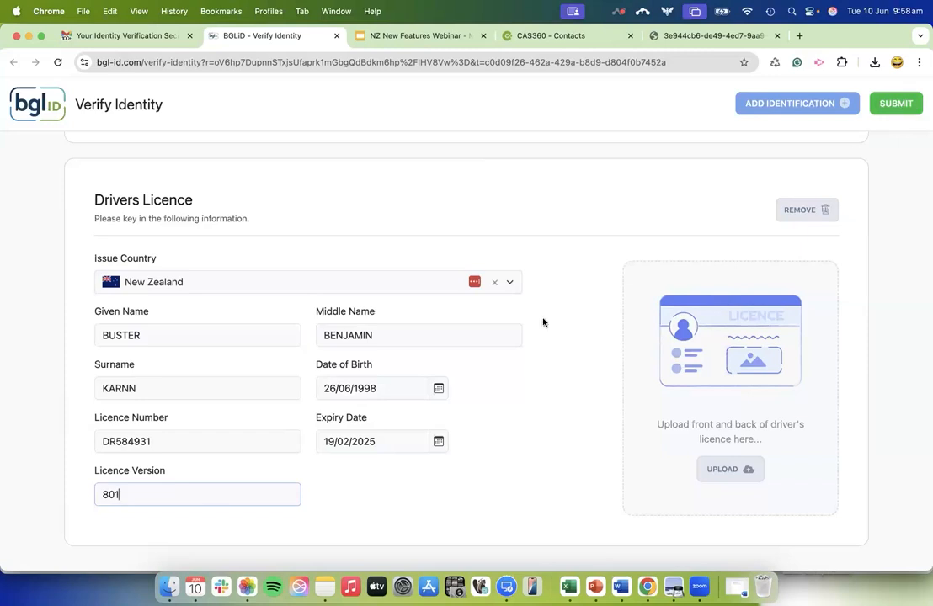
left_click(909, 104)
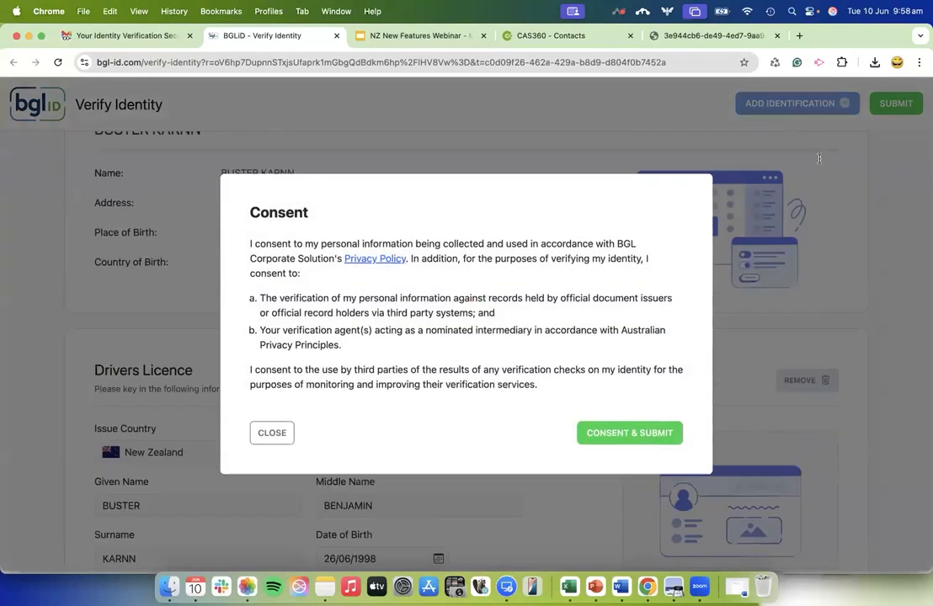
left_click(612, 433)
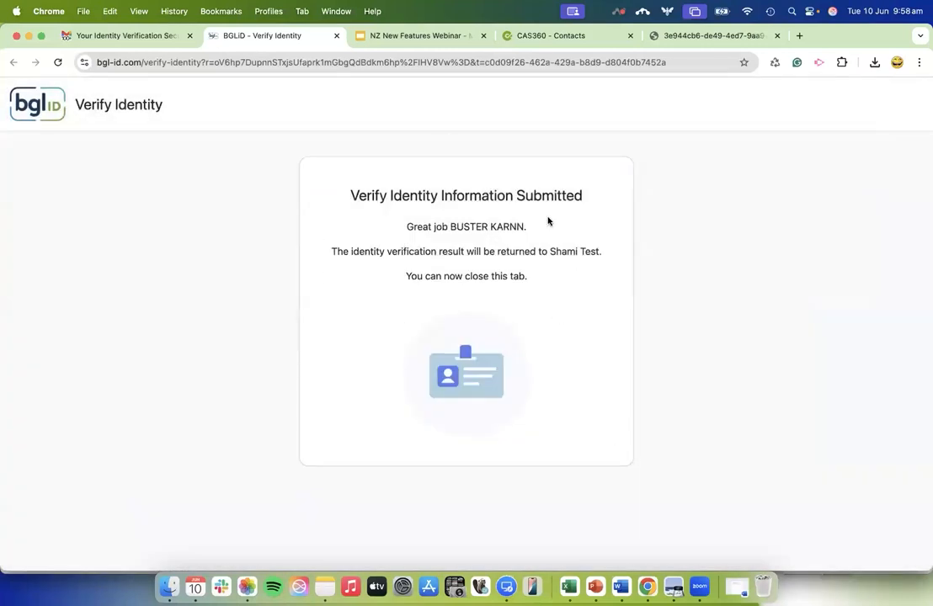
Return to the contact in CAS360 and examine the ID verification status, the compliance results and the verification evidence.
left_click(535, 39)
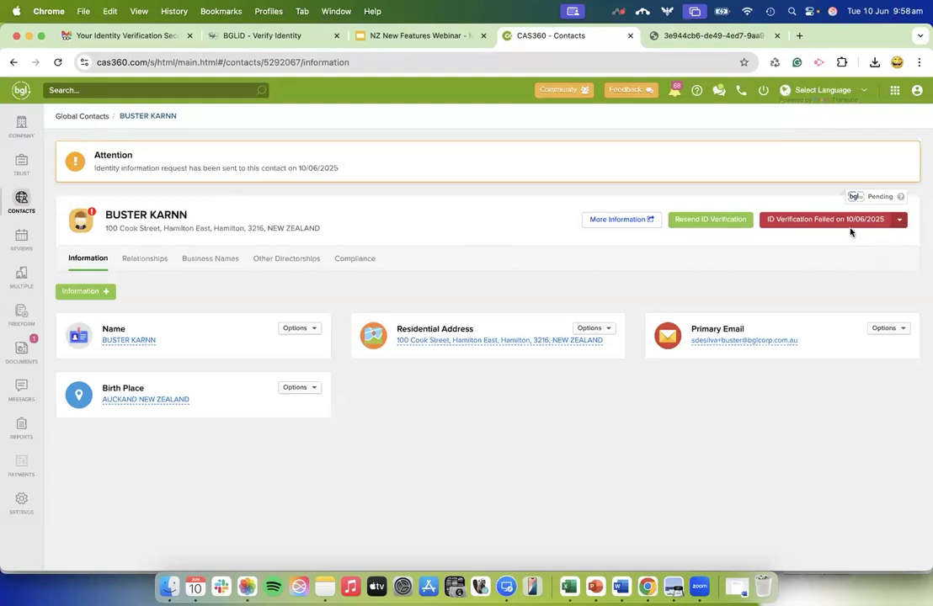
mouse_move(855, 224)
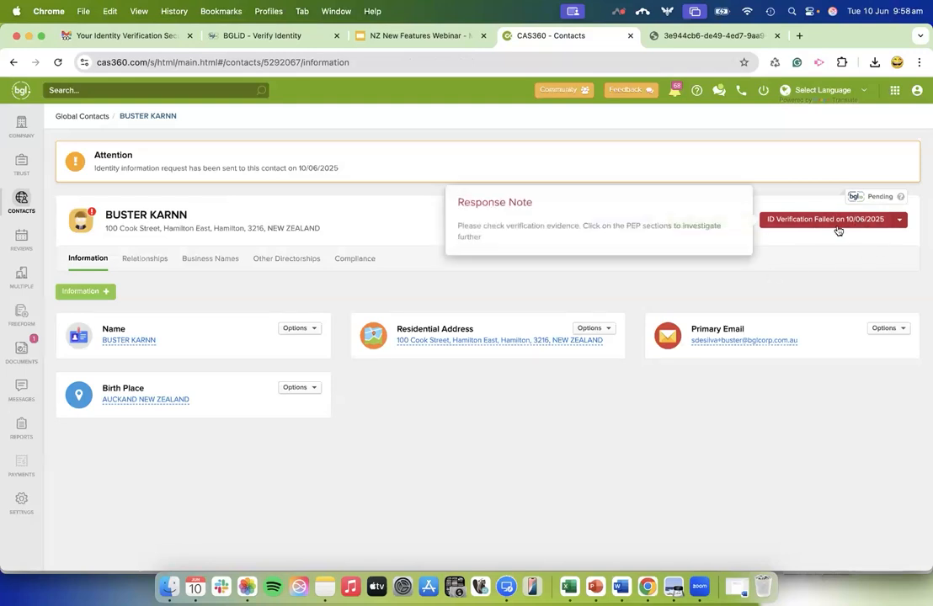
left_click(349, 261)
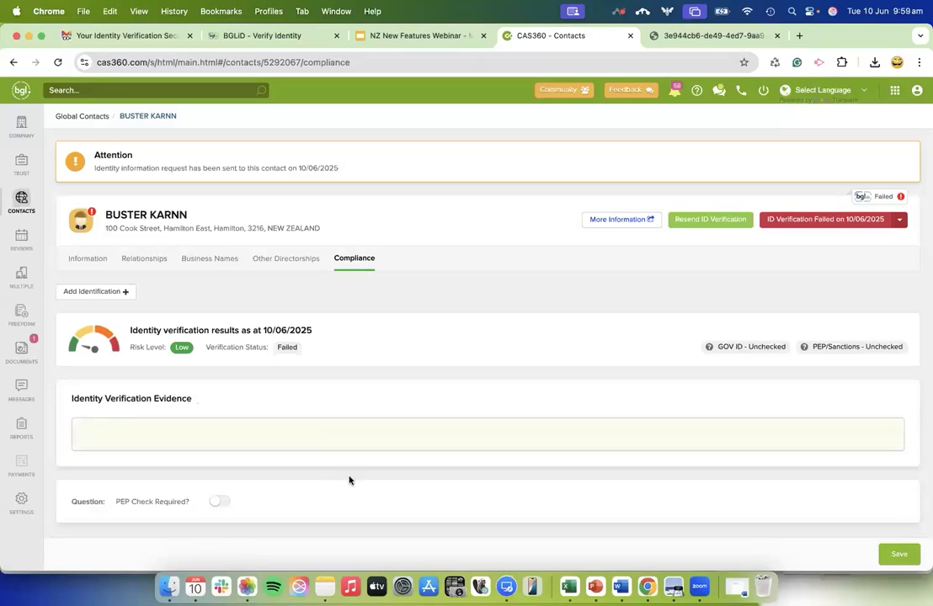
mouse_move(576, 448)
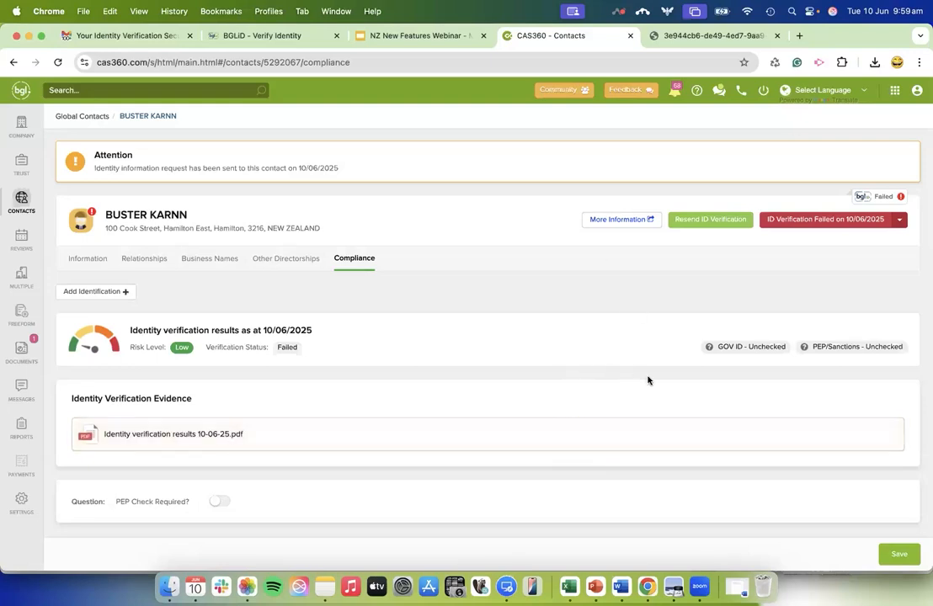
left_click(739, 350)
left_click(597, 243)
Switch to the NZ New Features Webinar slides, advance through the BGLiD and Biometric scanning slides, and exit the slideshow.
left_click(425, 36)
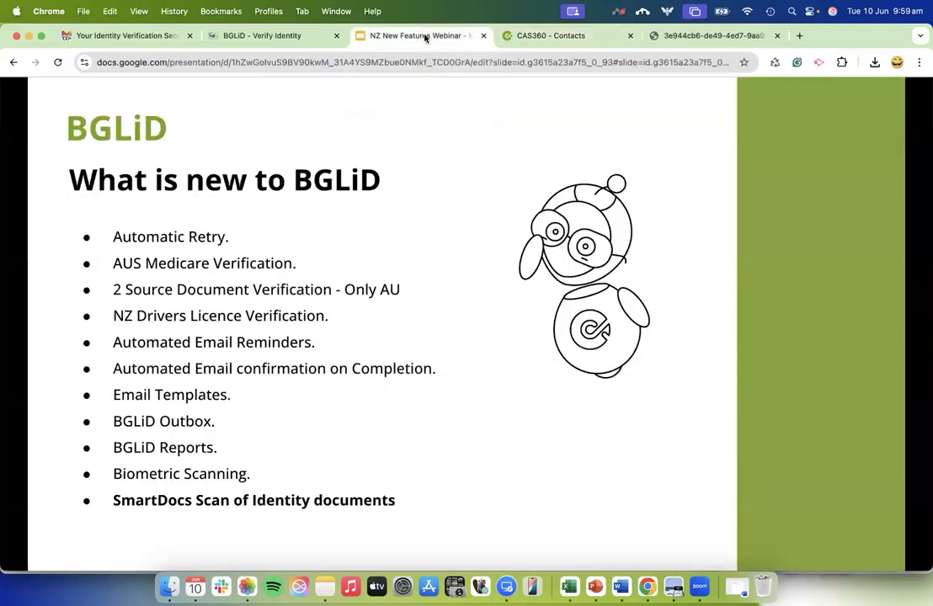
left_click(561, 413)
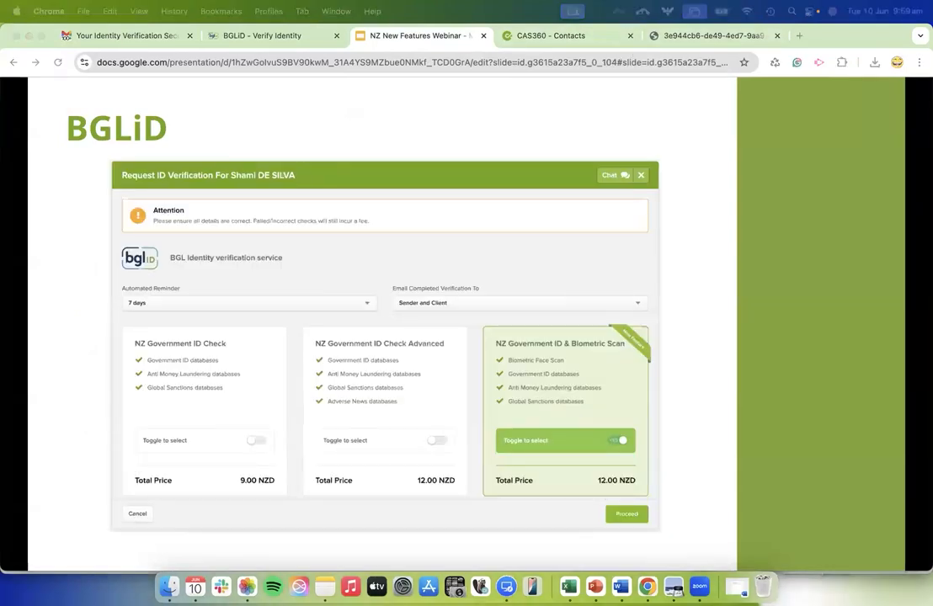
left_click(682, 378)
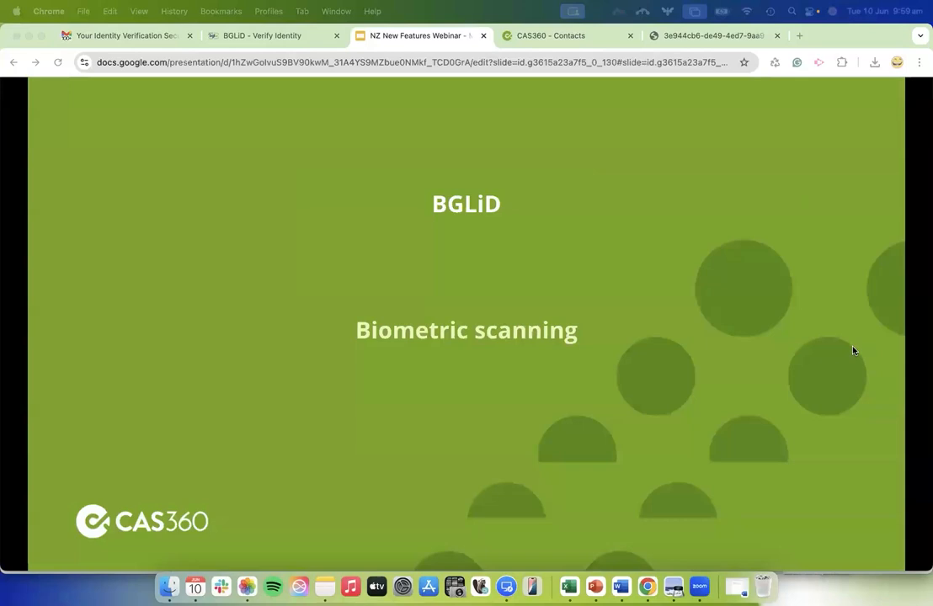
left_click(851, 350)
key("Escape")
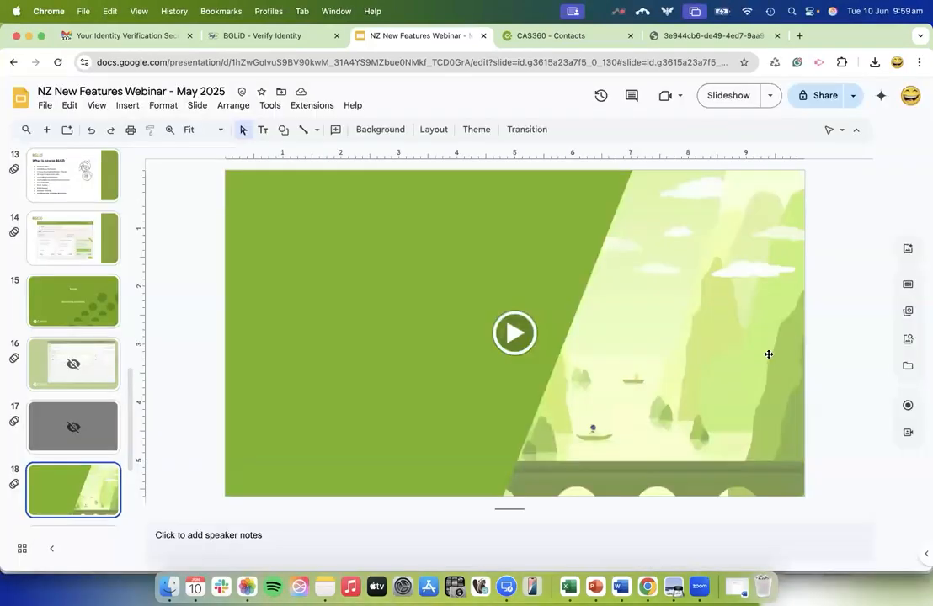
Present the Coming soon slide in presenter view and reveal its bullets down to Email selection in Doc Production.
scroll(108, 446, "down", 5)
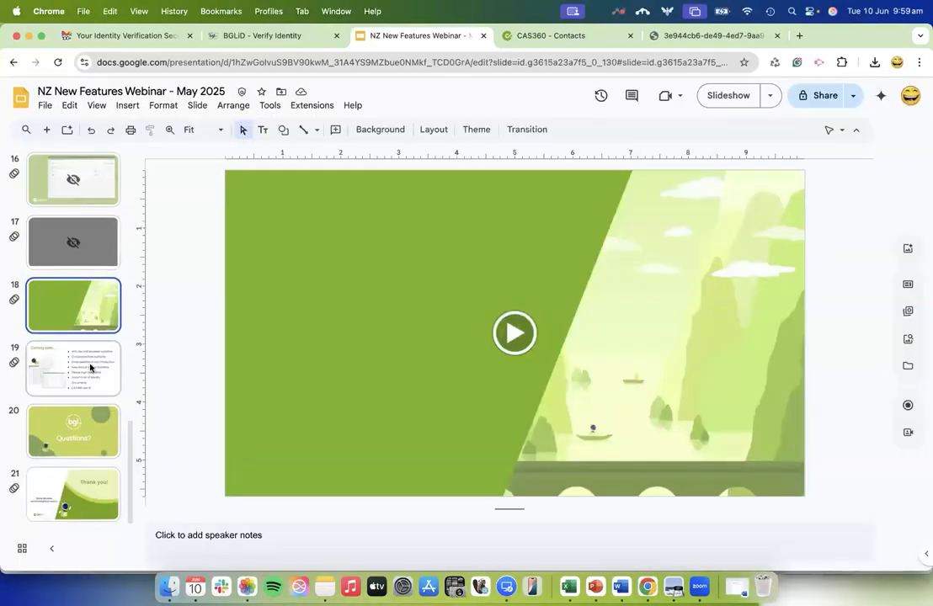
left_click(90, 368)
left_click(767, 95)
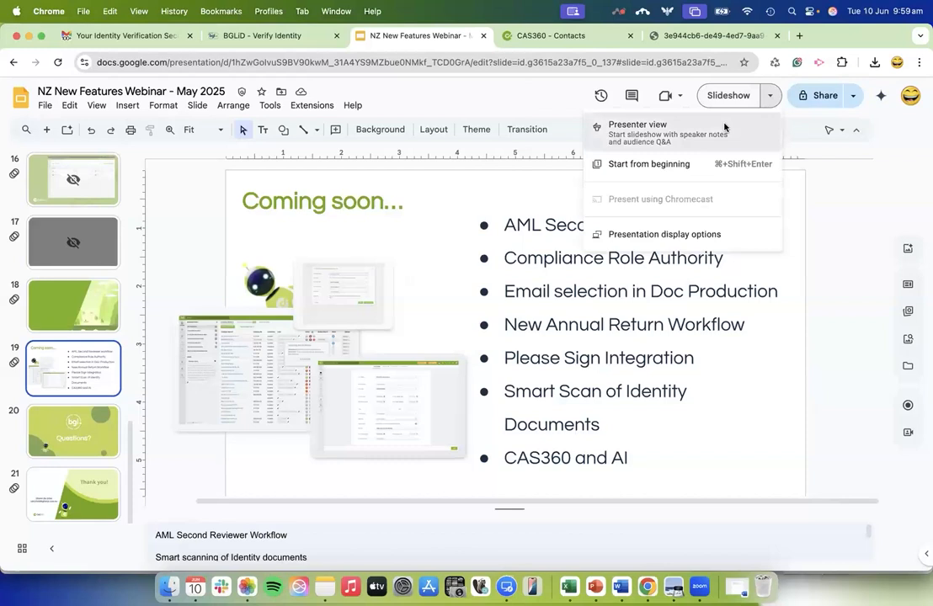
left_click(724, 127)
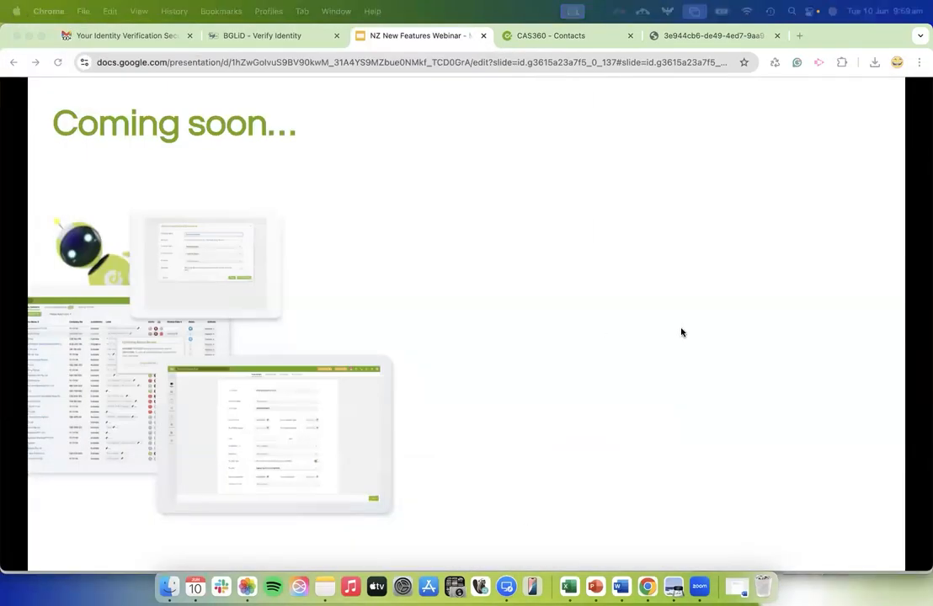
left_click(643, 339)
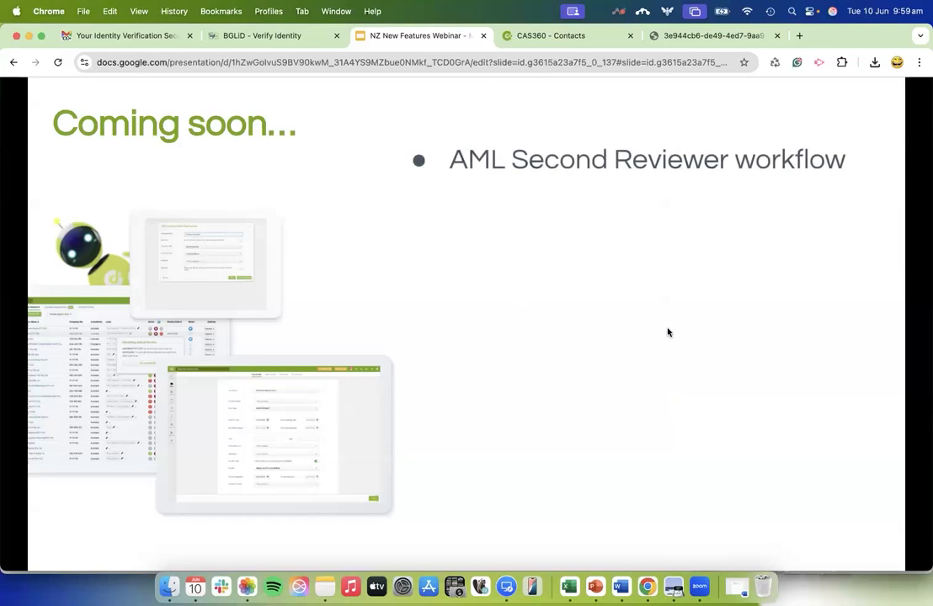
left_click(670, 334)
left_click(670, 334)
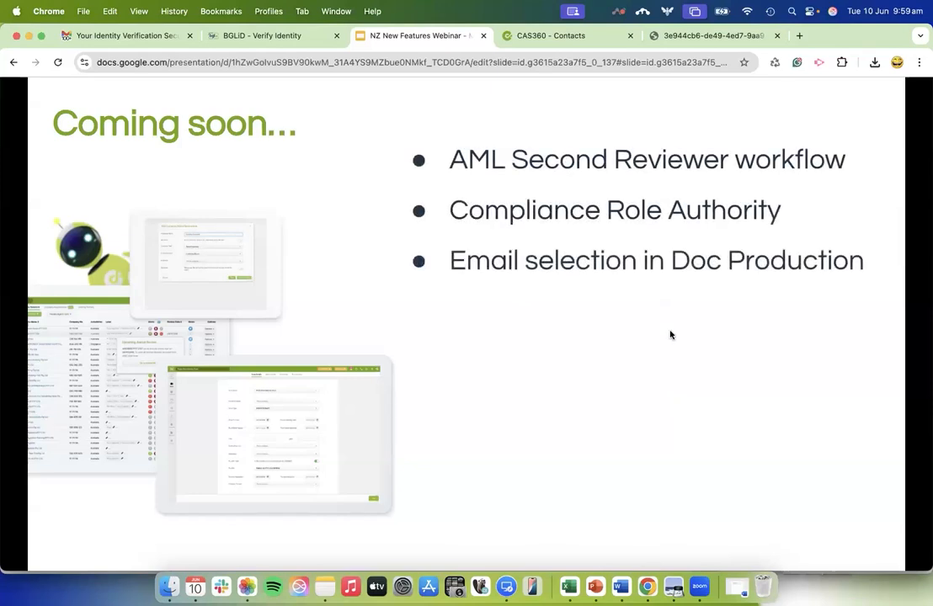